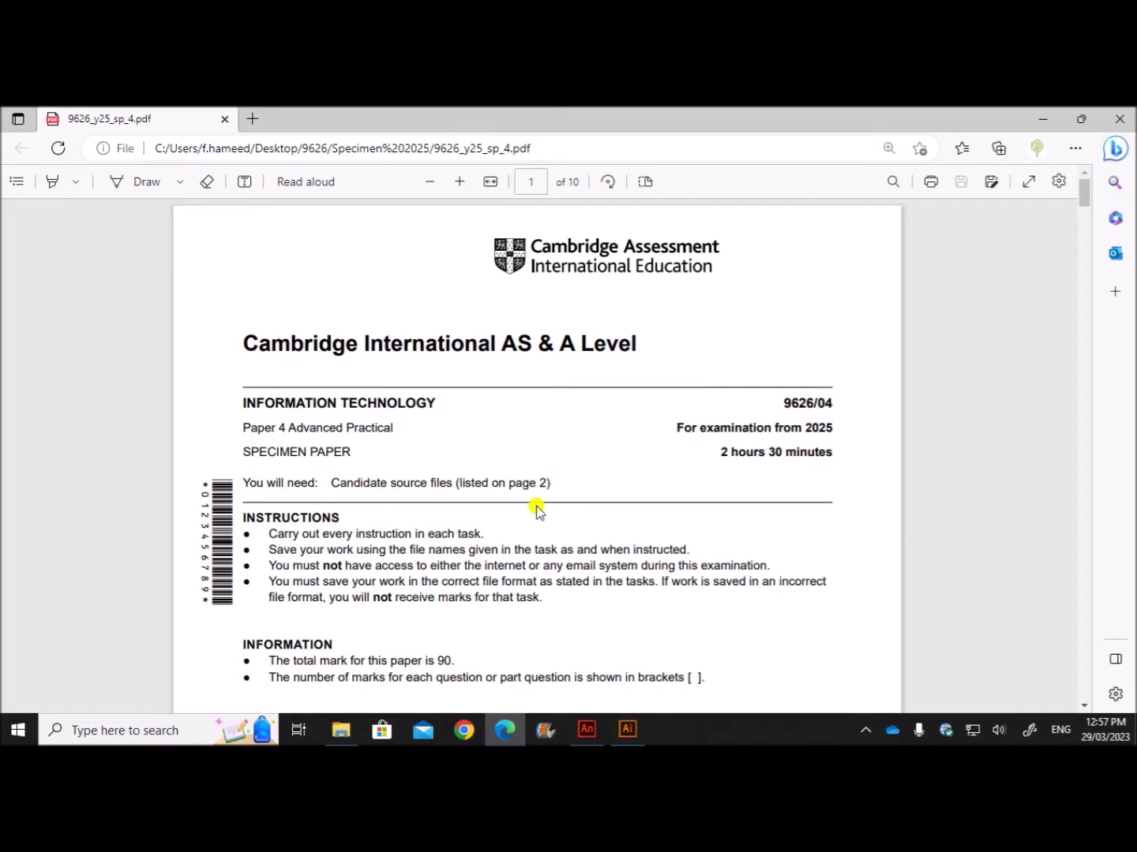
Scroll the task PDF down to question 3 on page 6 and zoom in.
scroll(537, 508, "down", 15)
scroll(538, 509, "down", 15)
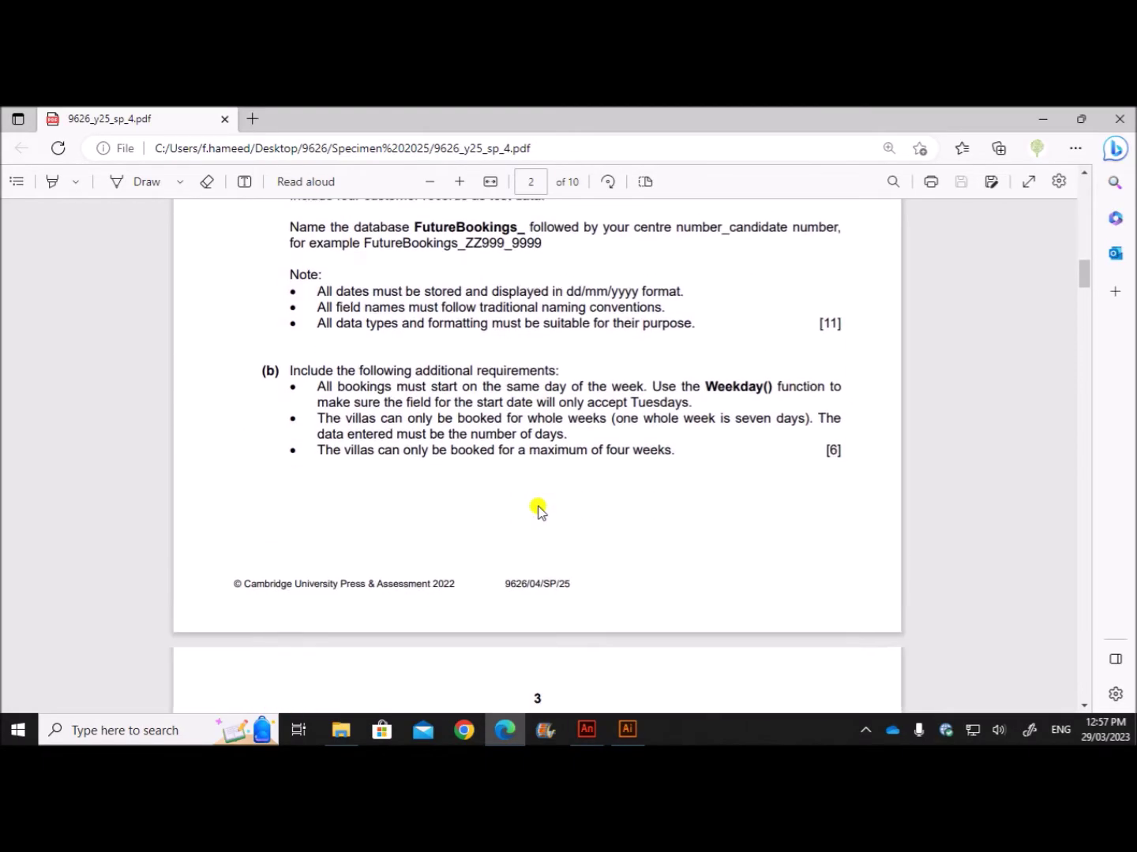
scroll(537, 509, "down", 10)
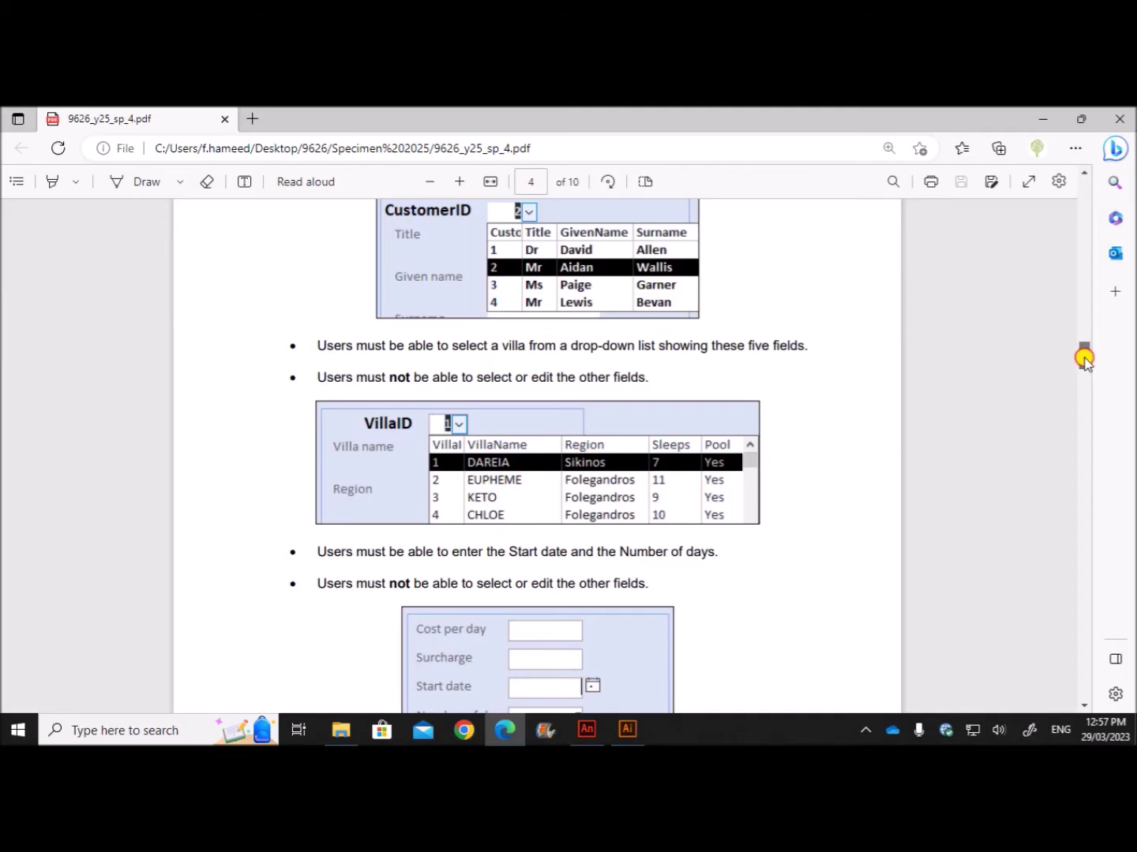
left_click_drag(1083, 355, 1081, 468)
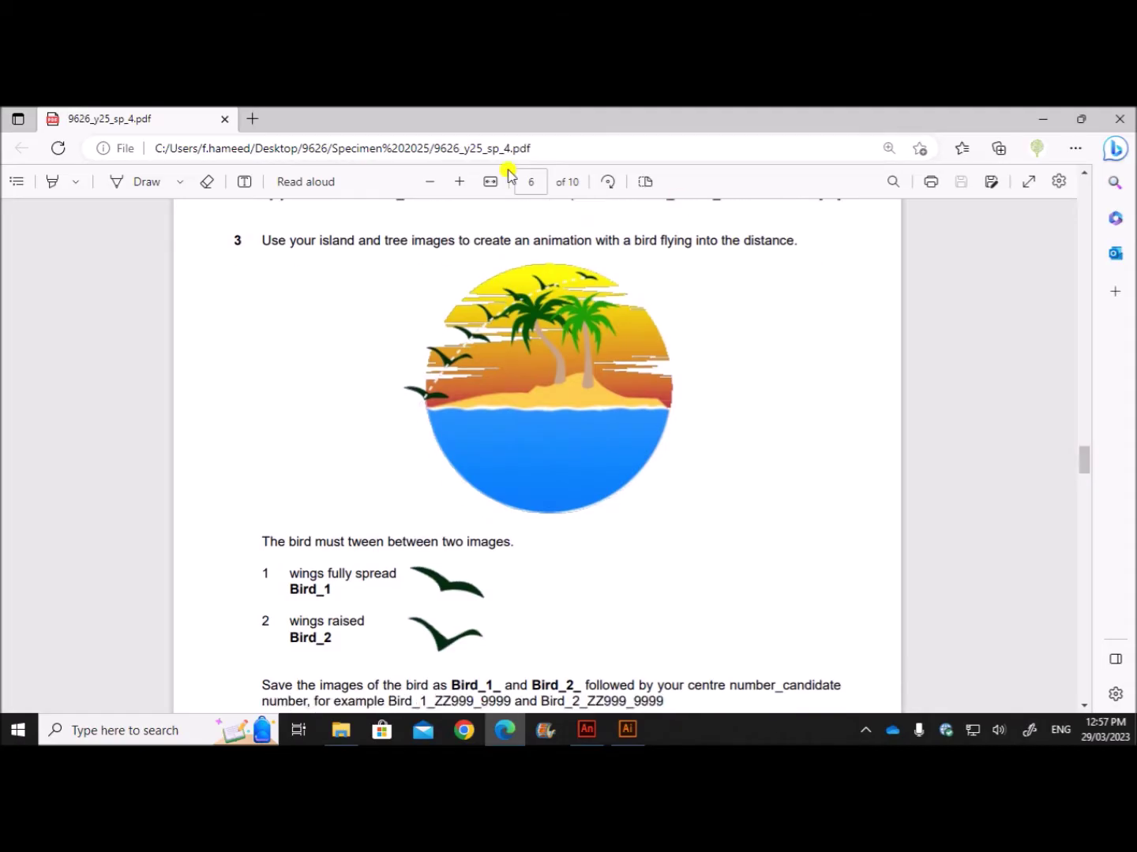
left_click(457, 182)
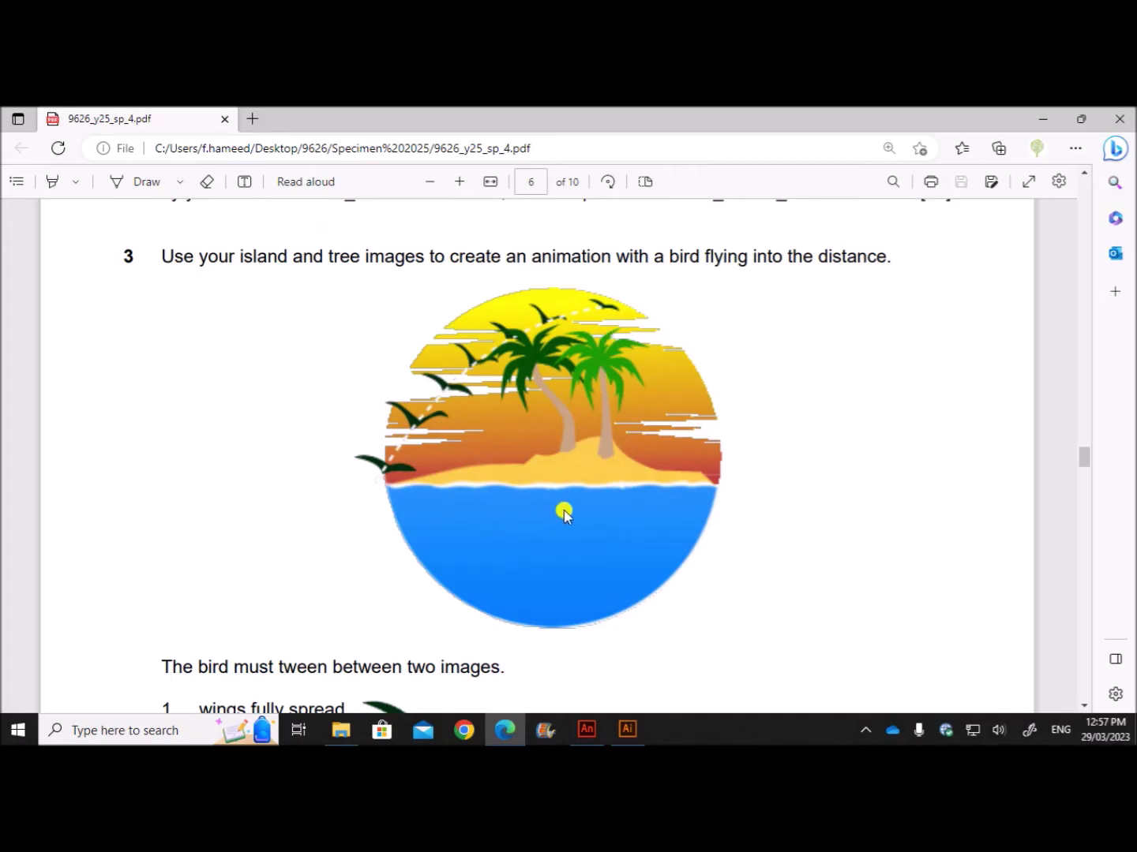
Scroll to the Bird_1 and Bird_2 wing images, then bring Illustrator to the front.
scroll(564, 510, "down", 2)
scroll(564, 504, "up", 2)
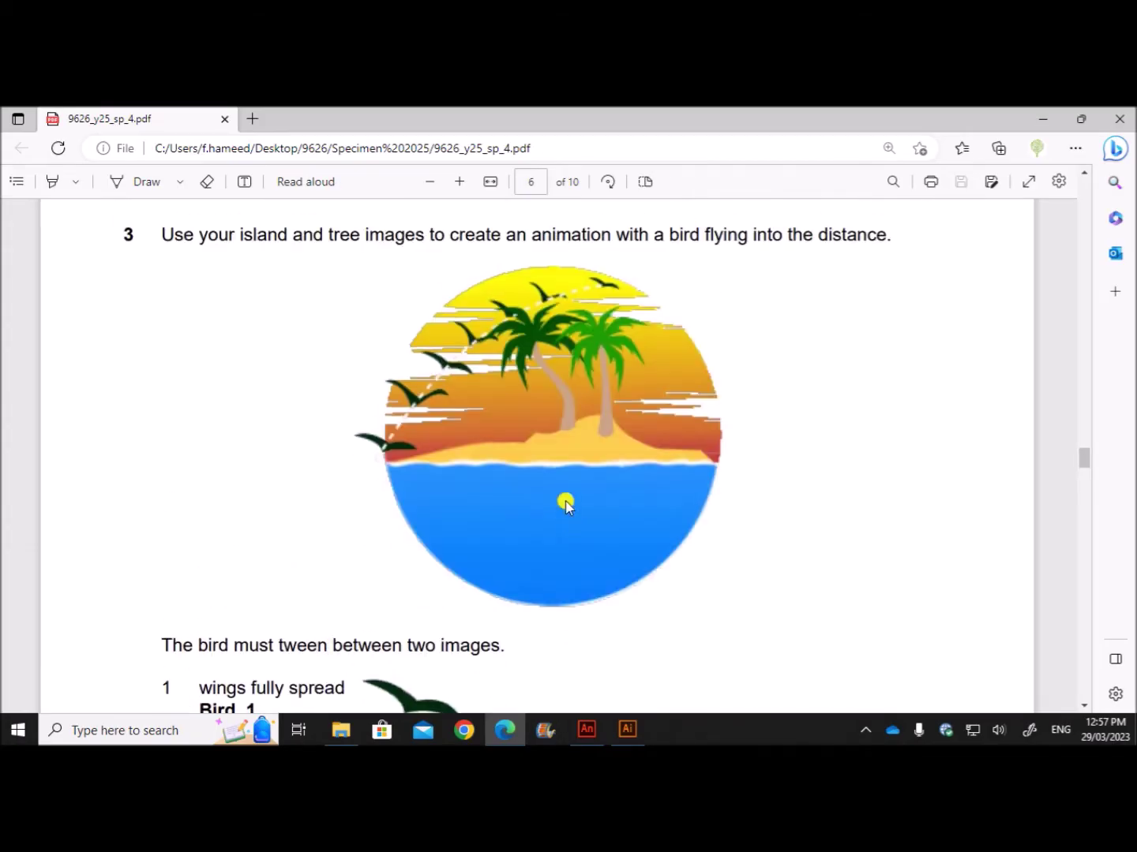
scroll(461, 473, "down", 1)
scroll(463, 473, "down", 2)
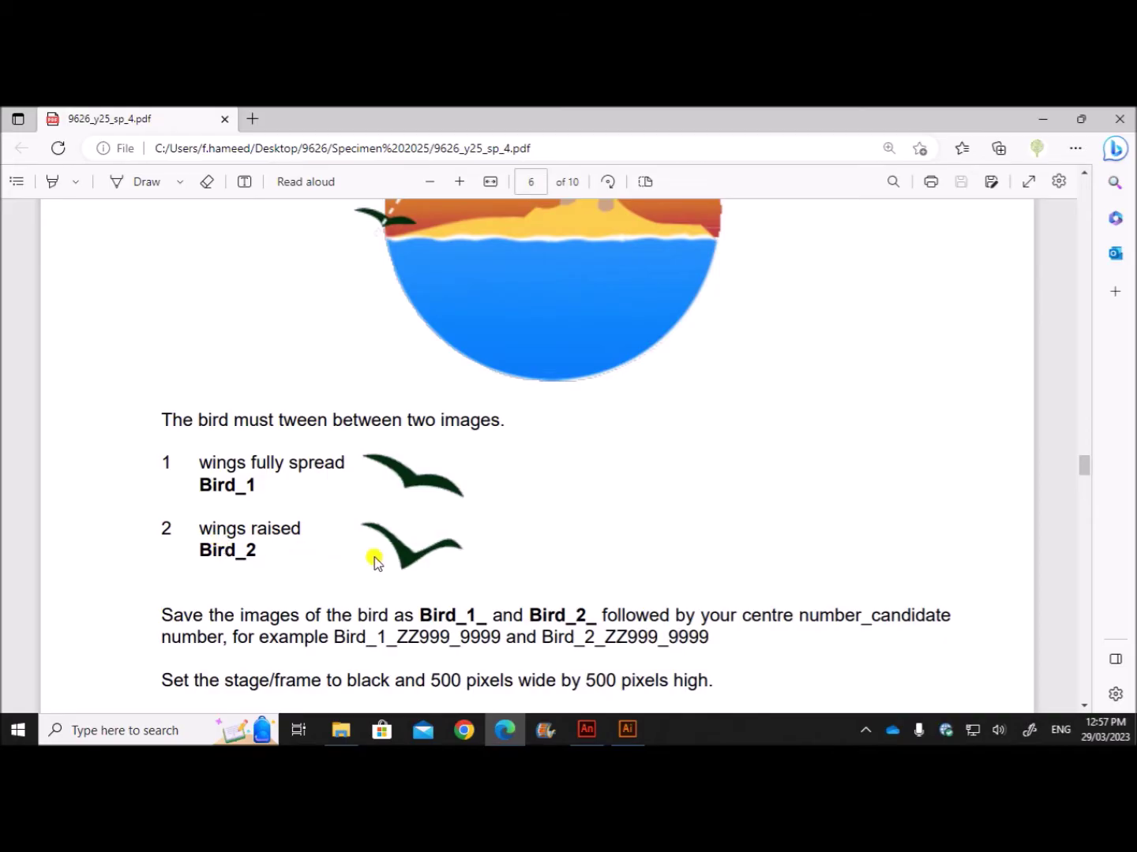
left_click(629, 731)
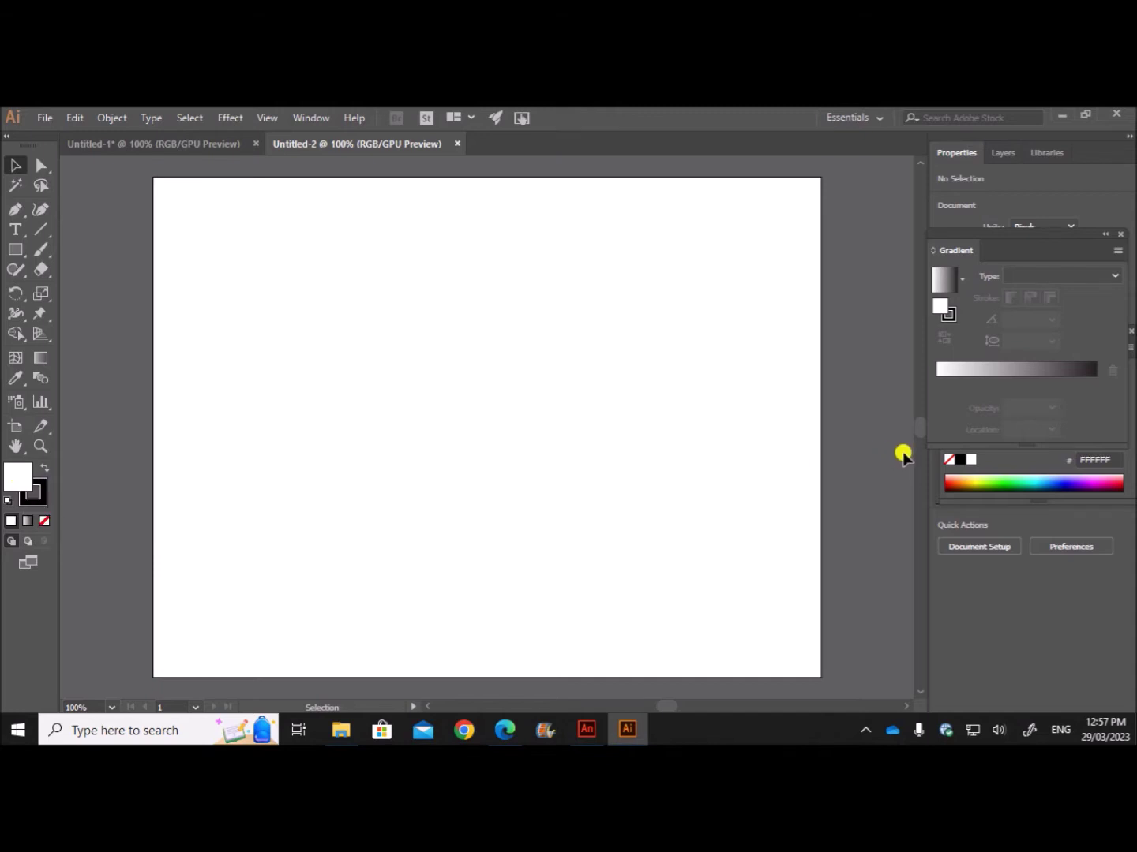
Draw a closed, black-filled V shape with the Pen tool from four points.
left_click(959, 459)
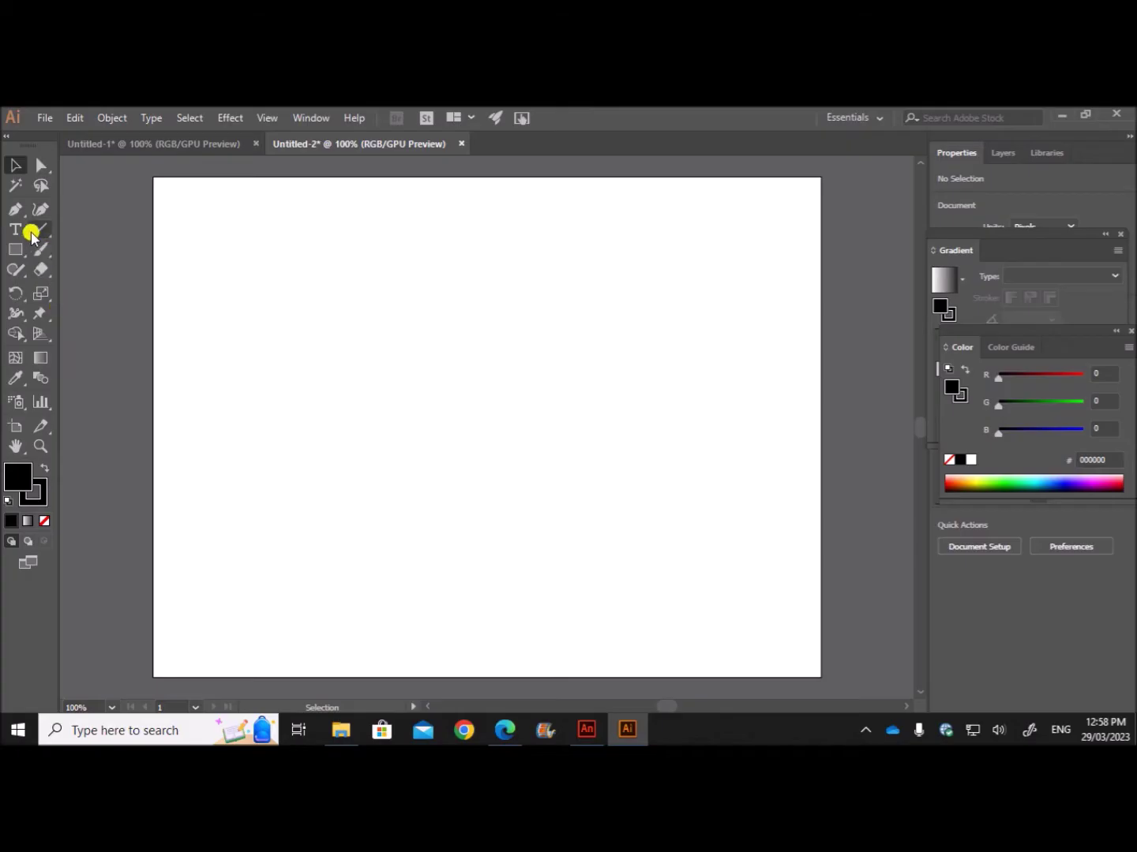
left_click(16, 210)
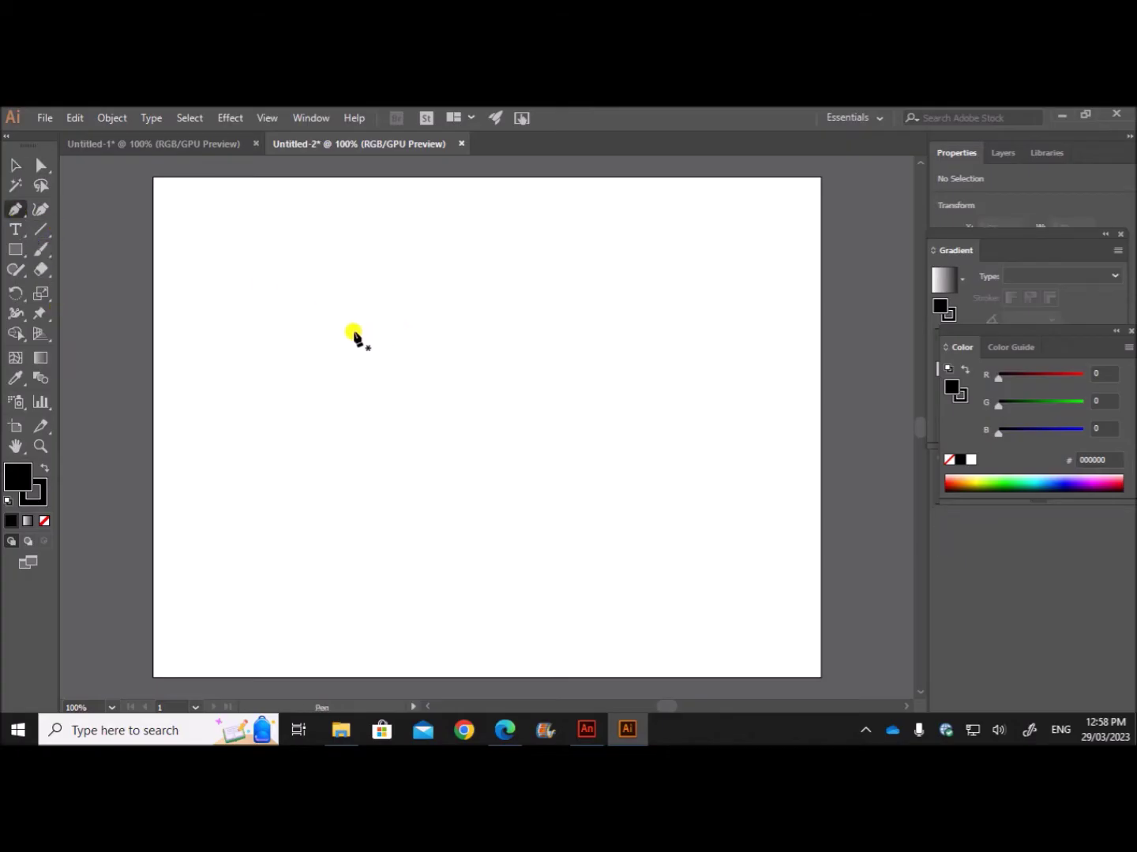
left_click(314, 311)
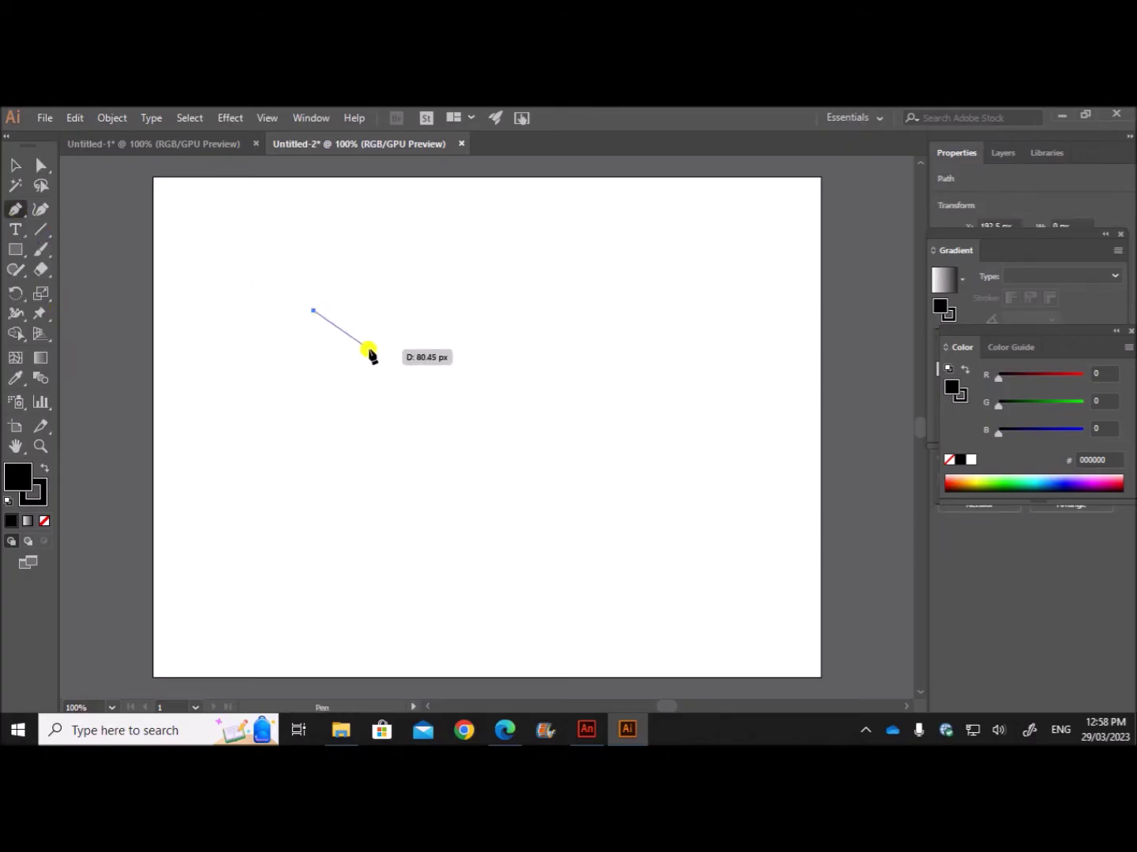
left_click(393, 349)
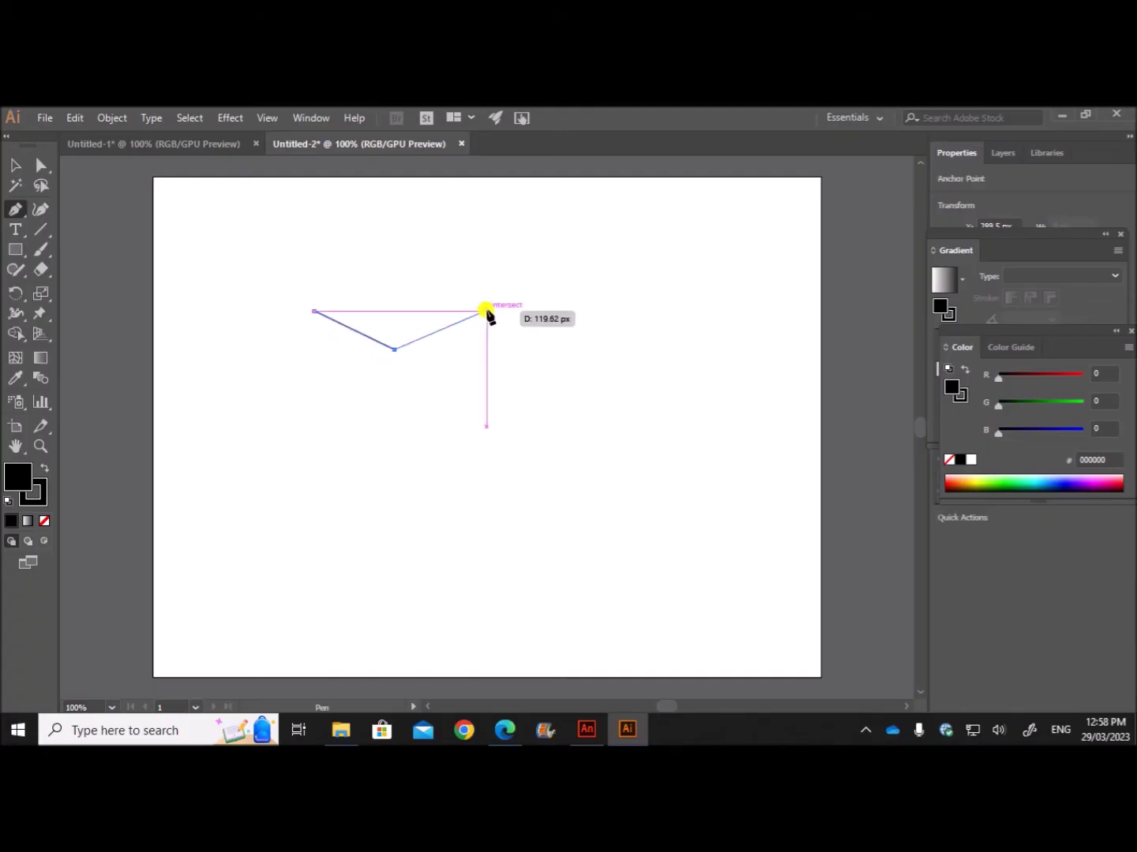
left_click(486, 311)
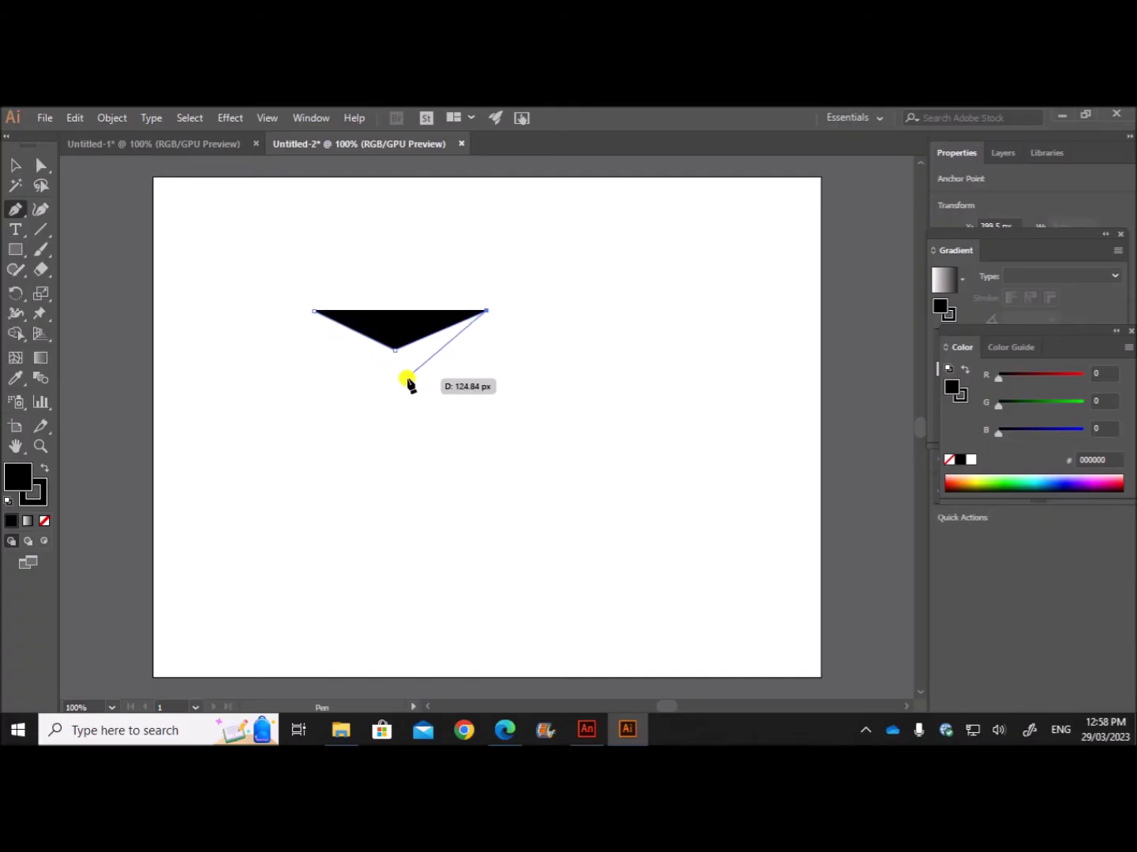
left_click(399, 383)
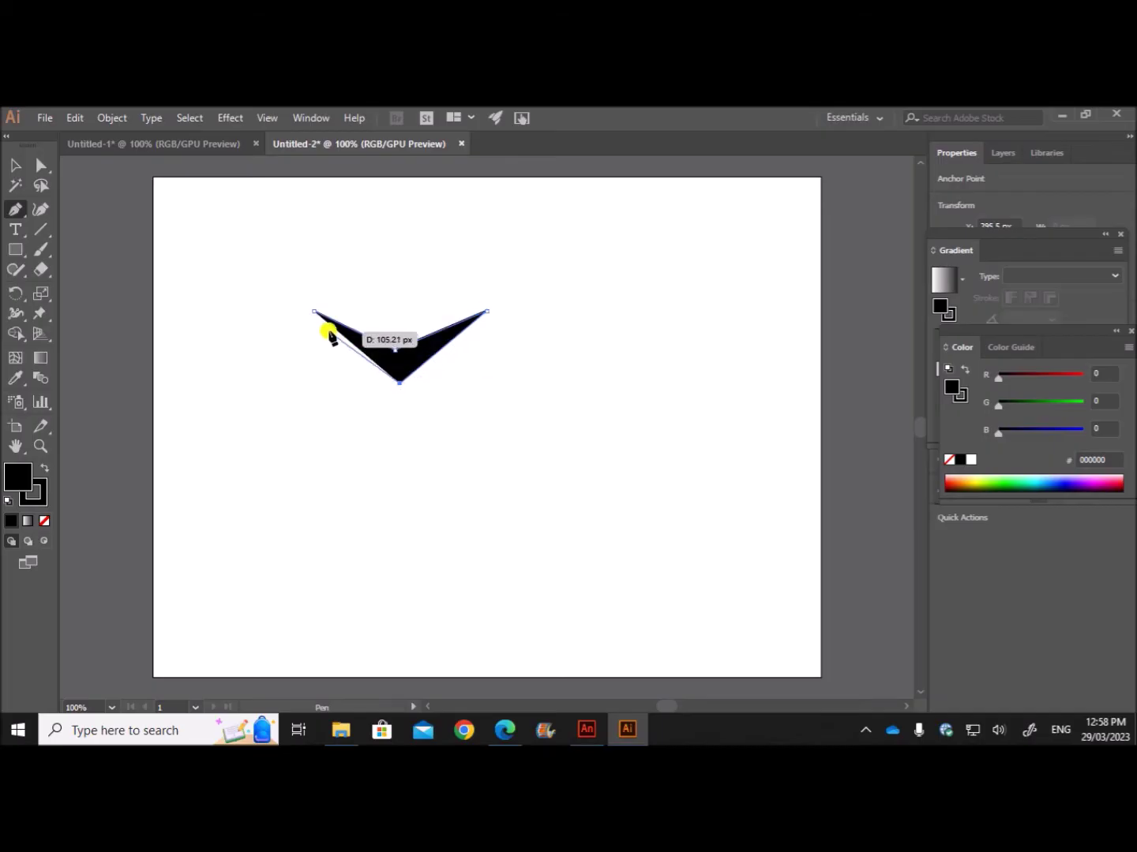
left_click(314, 312)
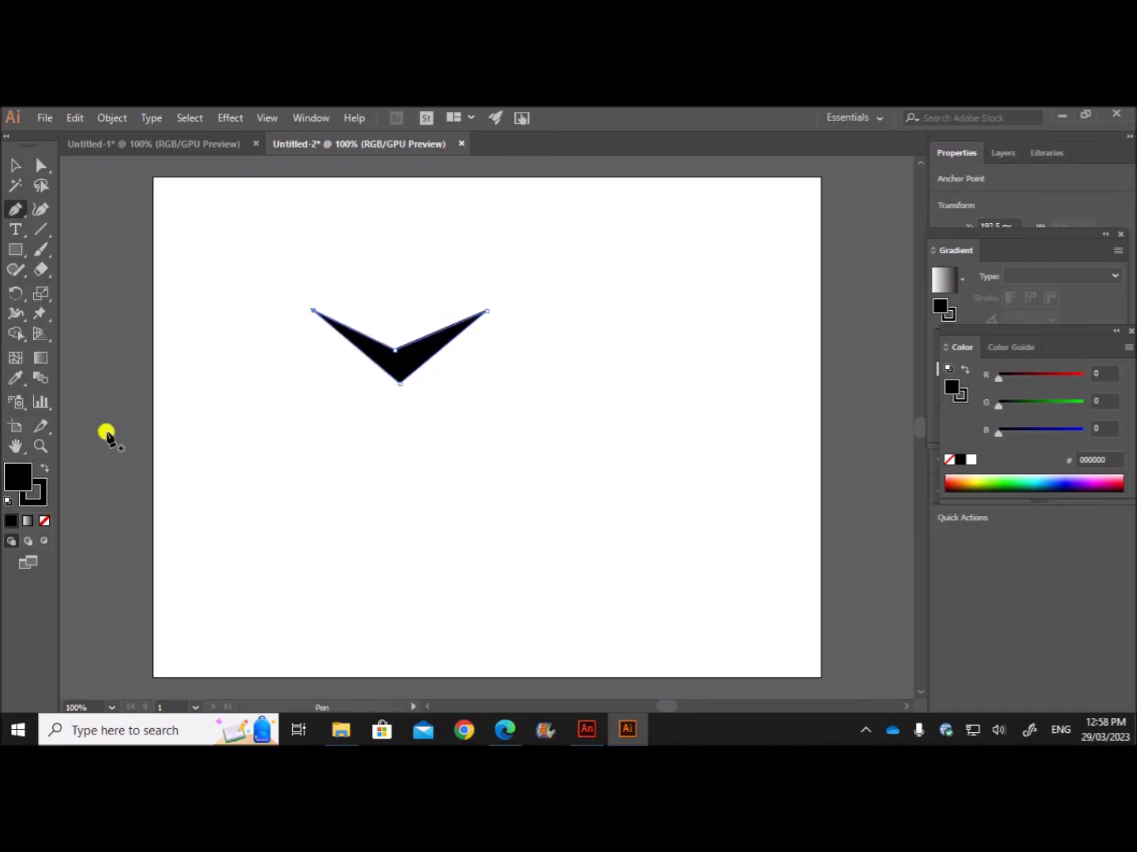
Select the black V and place a duplicate copy down and to the right.
left_click(15, 164)
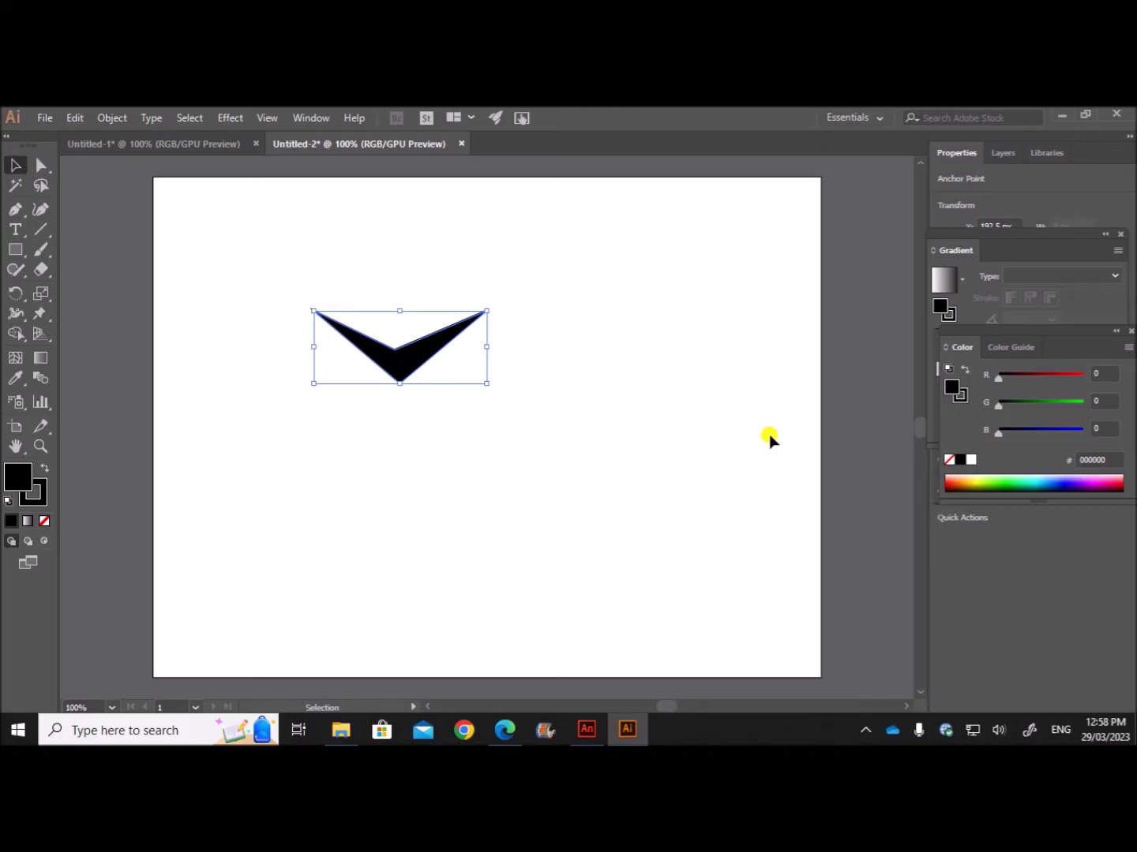
left_click(641, 442)
left_click(414, 363)
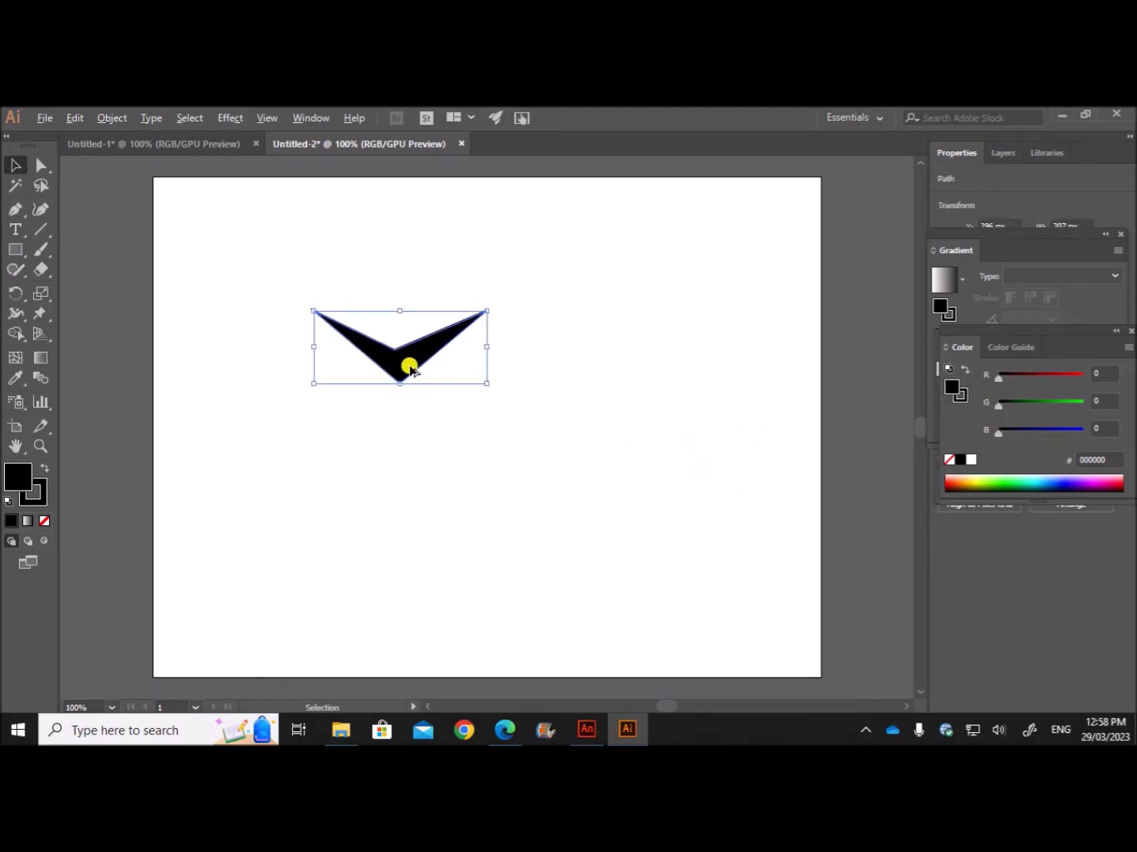
left_click_drag(408, 367, 603, 499, "alt")
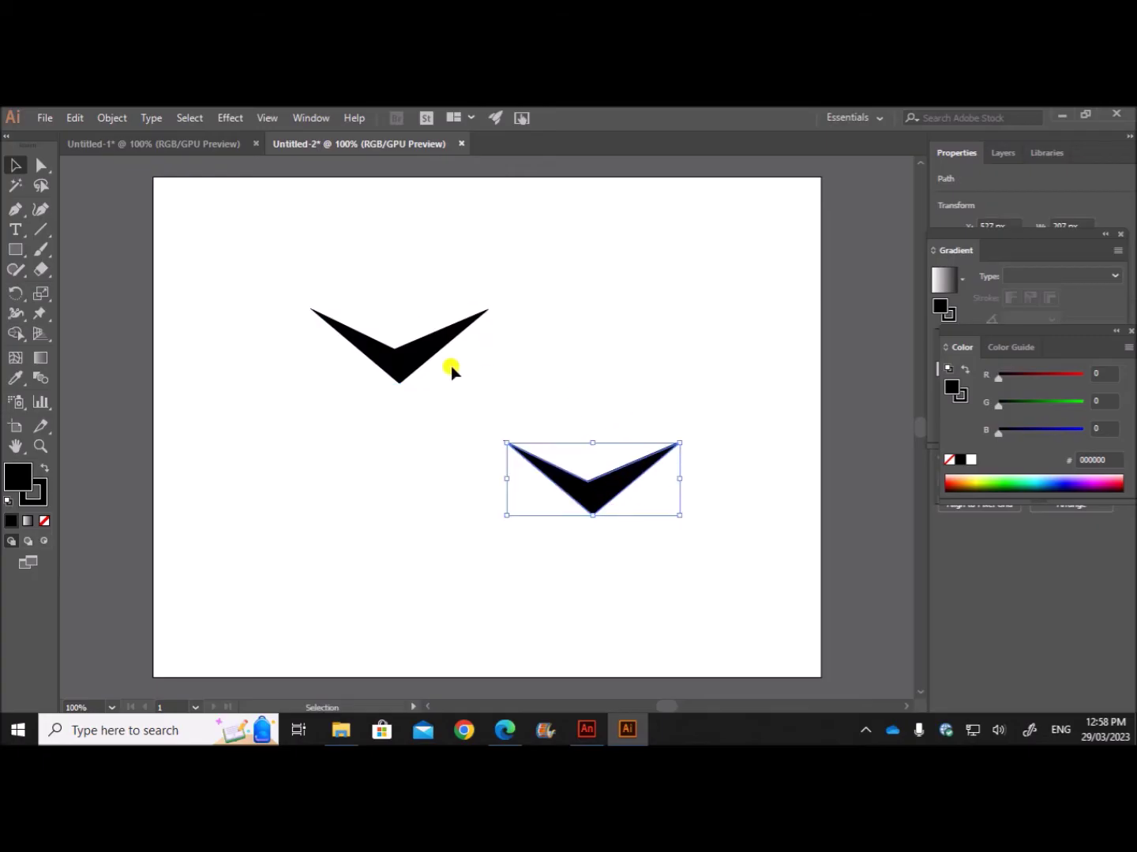
Curve both wing edges of the upper V with the Curvature Tool.
left_click(414, 363)
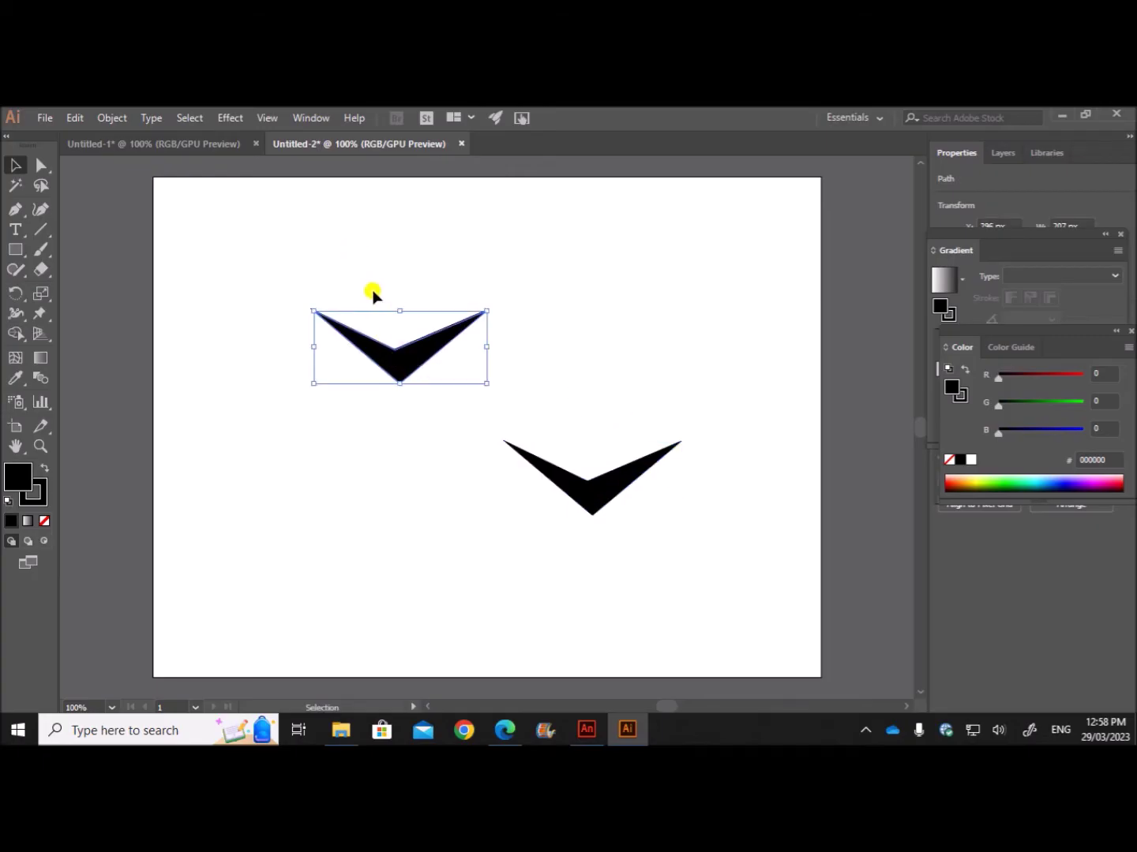
left_click(40, 209)
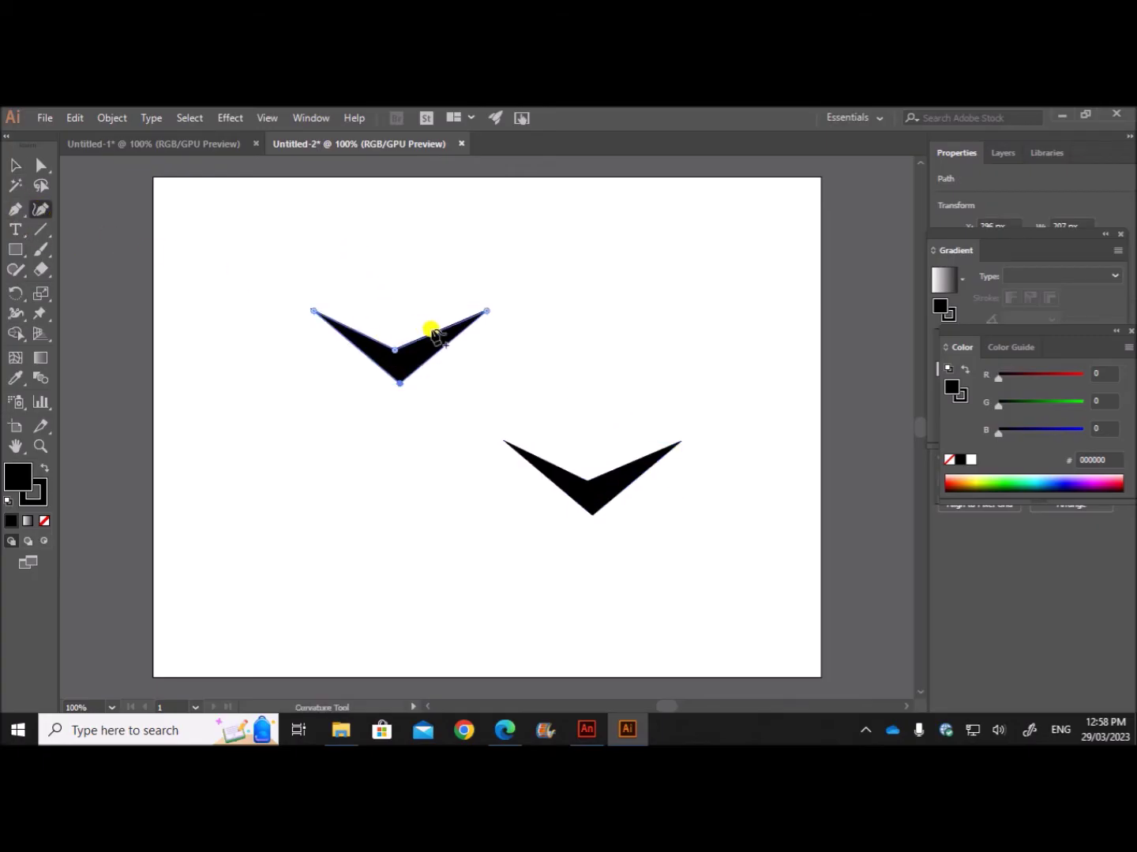
left_click_drag(440, 336, 438, 331)
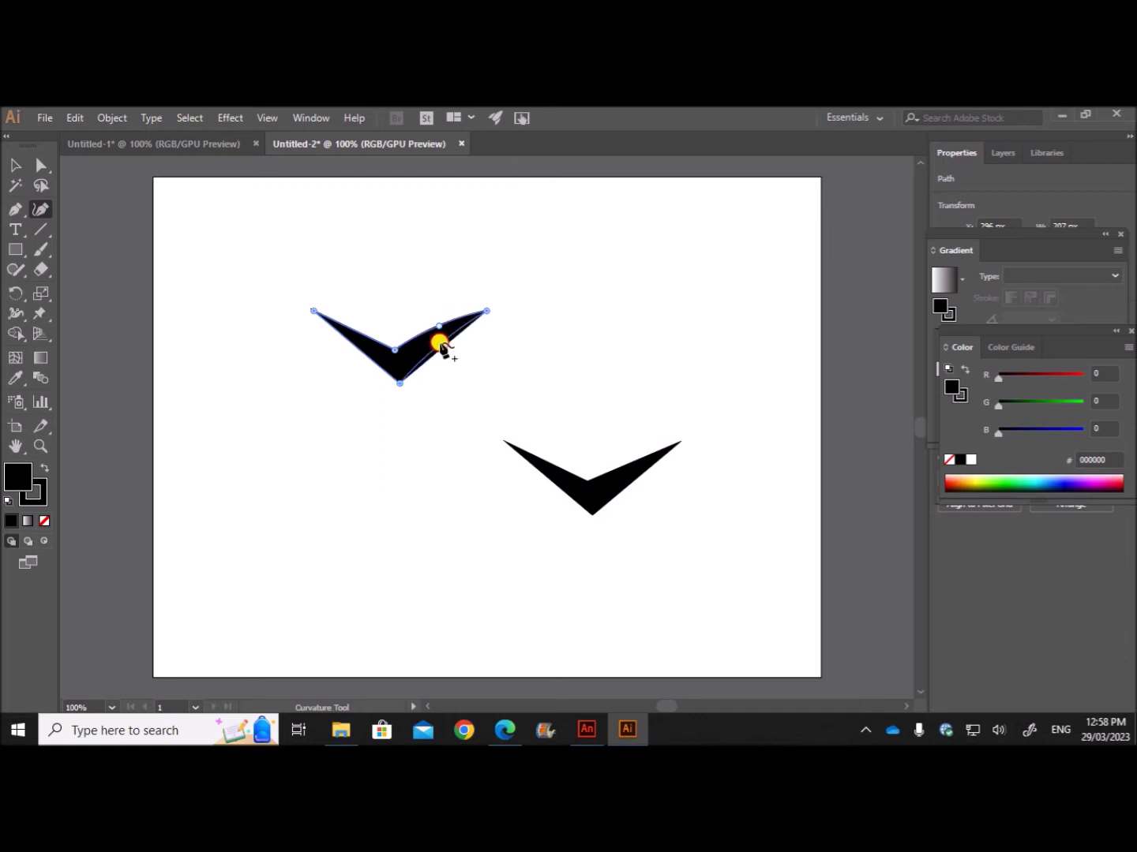
left_click(440, 345)
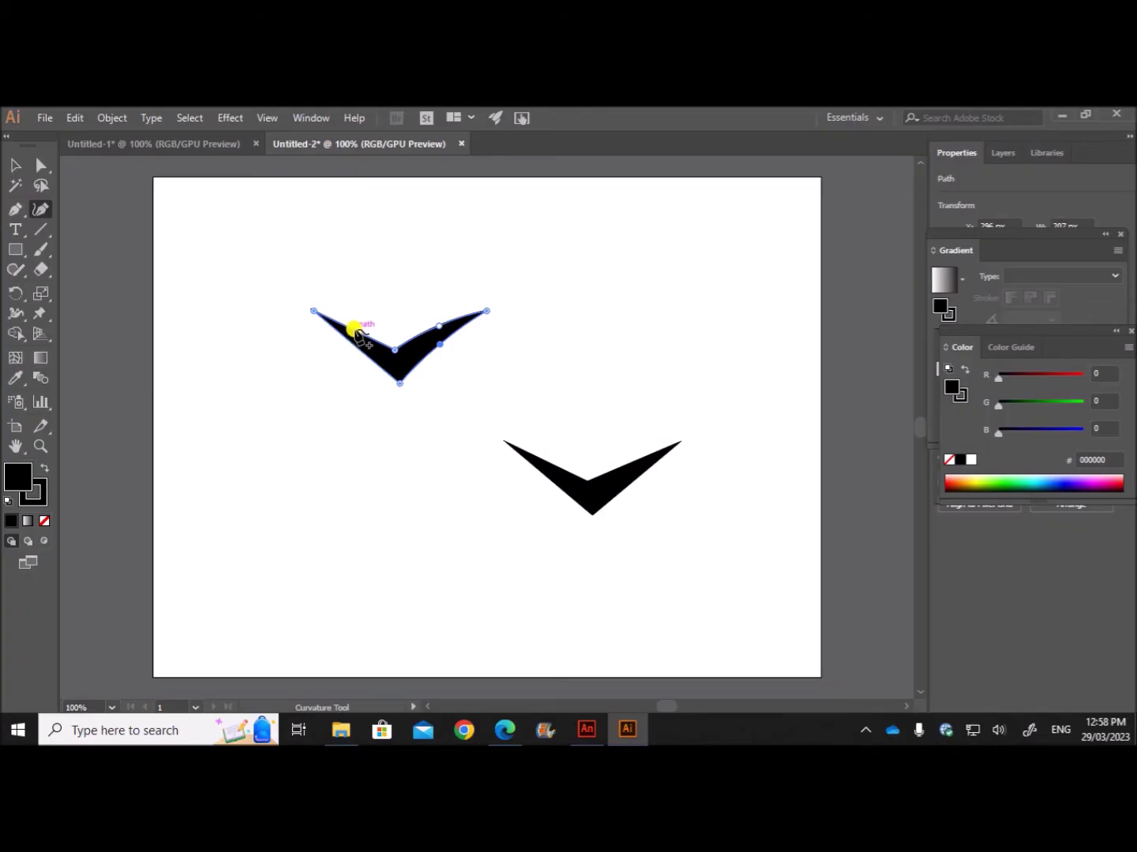
left_click(358, 327)
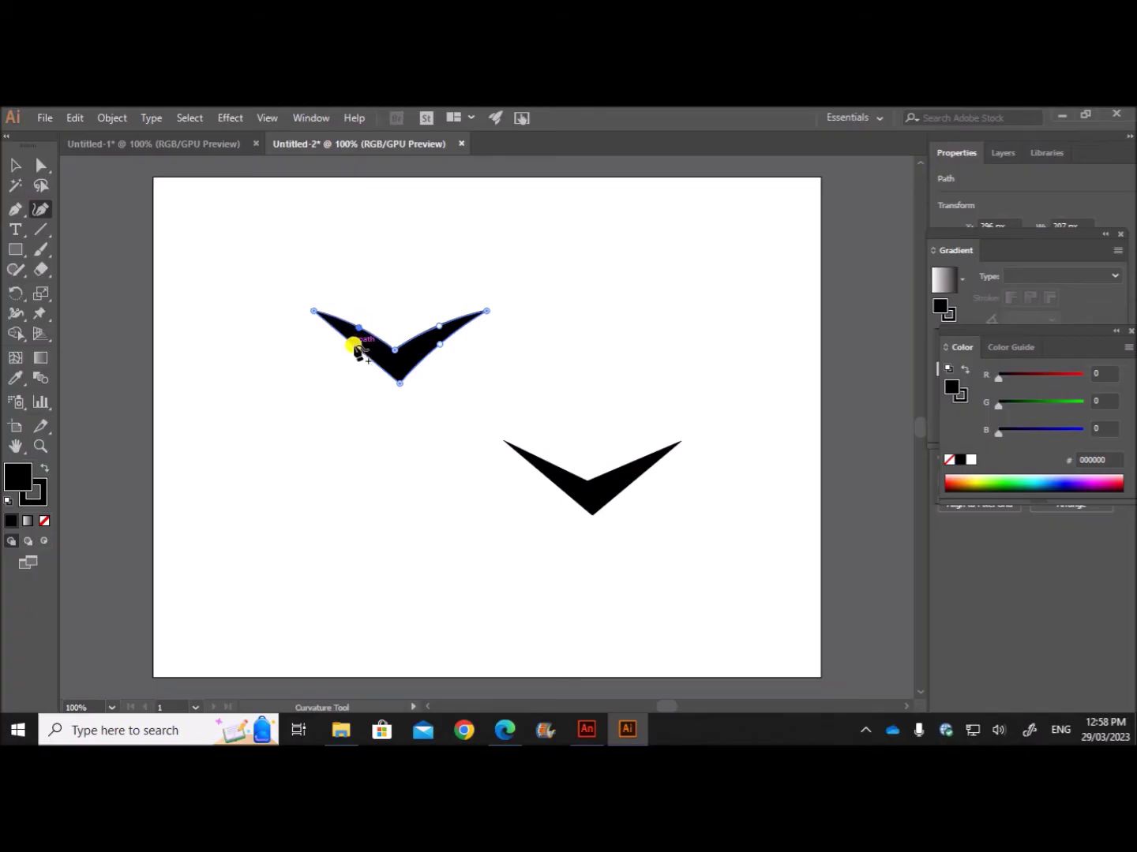
mouse_move(352, 345)
left_mouse_down()
mouse_move(311, 310)
mouse_move(357, 341)
left_mouse_up()
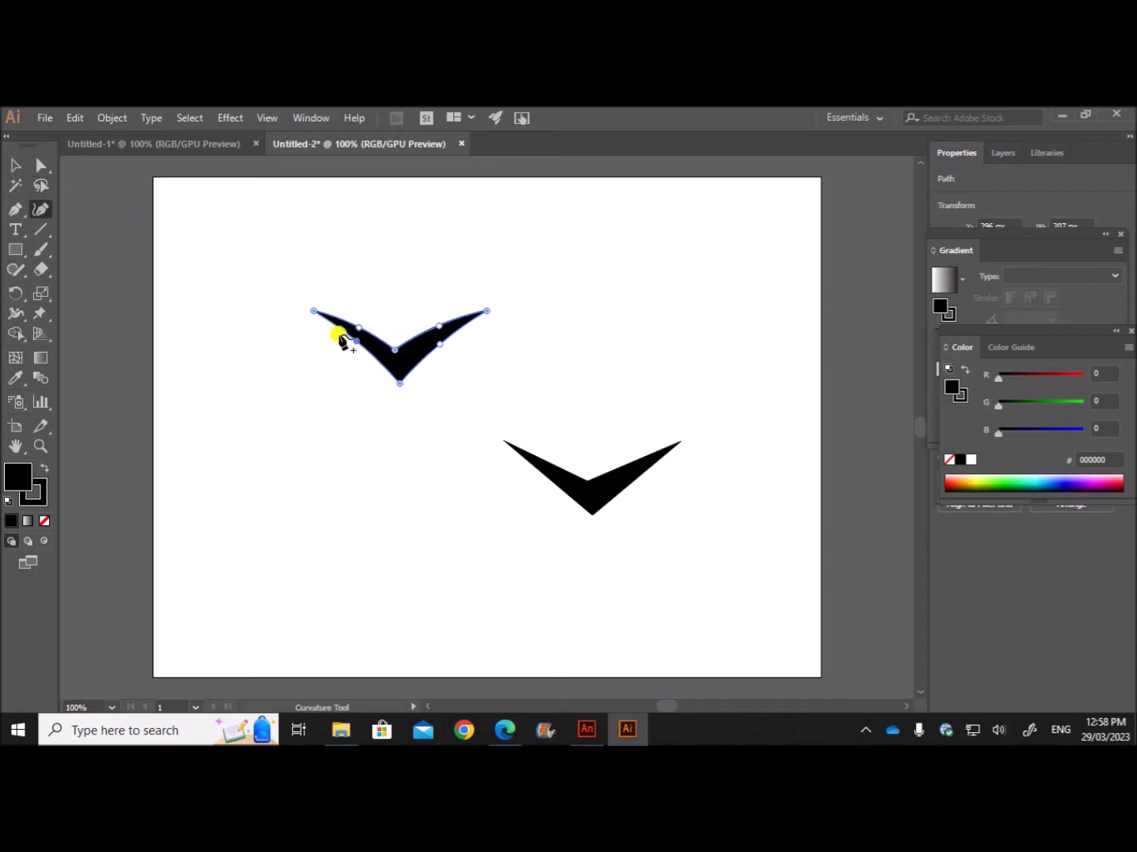
left_click_drag(437, 343, 435, 341)
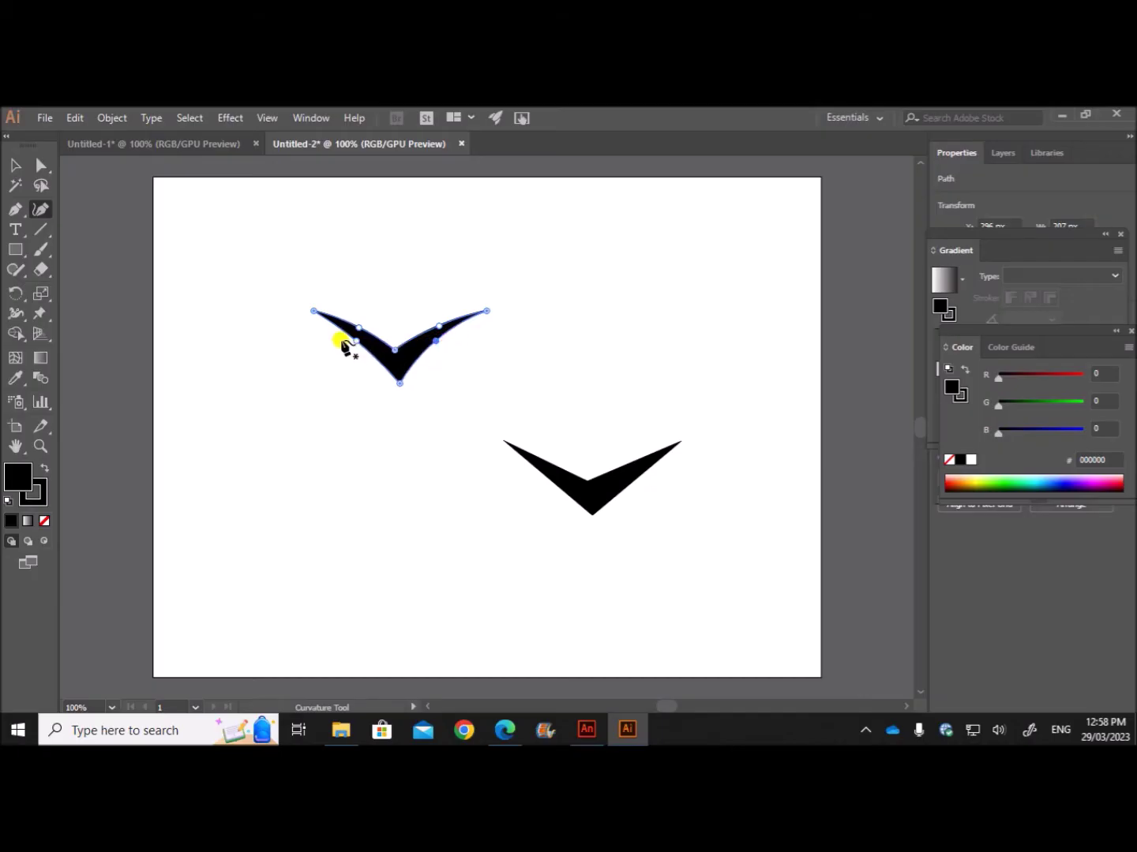
left_click_drag(356, 341, 358, 335)
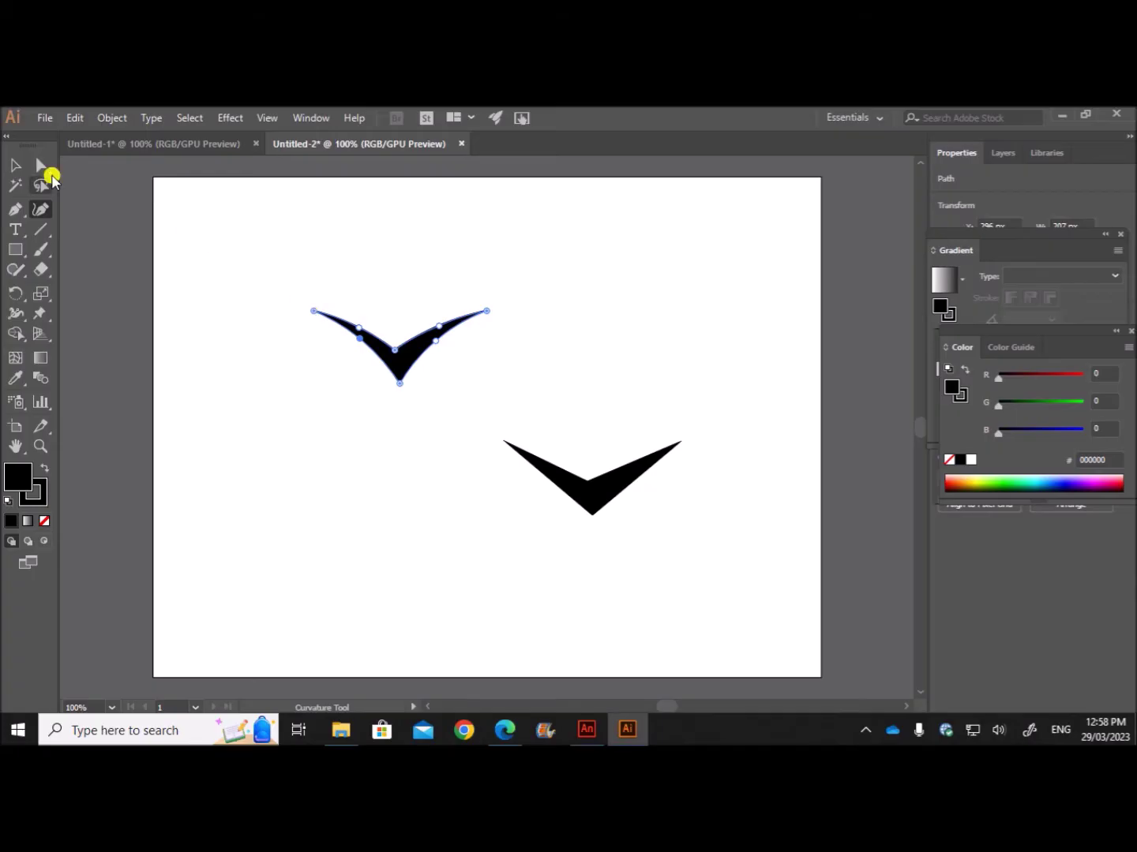
Check the curved bird's anchor points with Direct Selection, then return to the Selection tool.
left_click(41, 166)
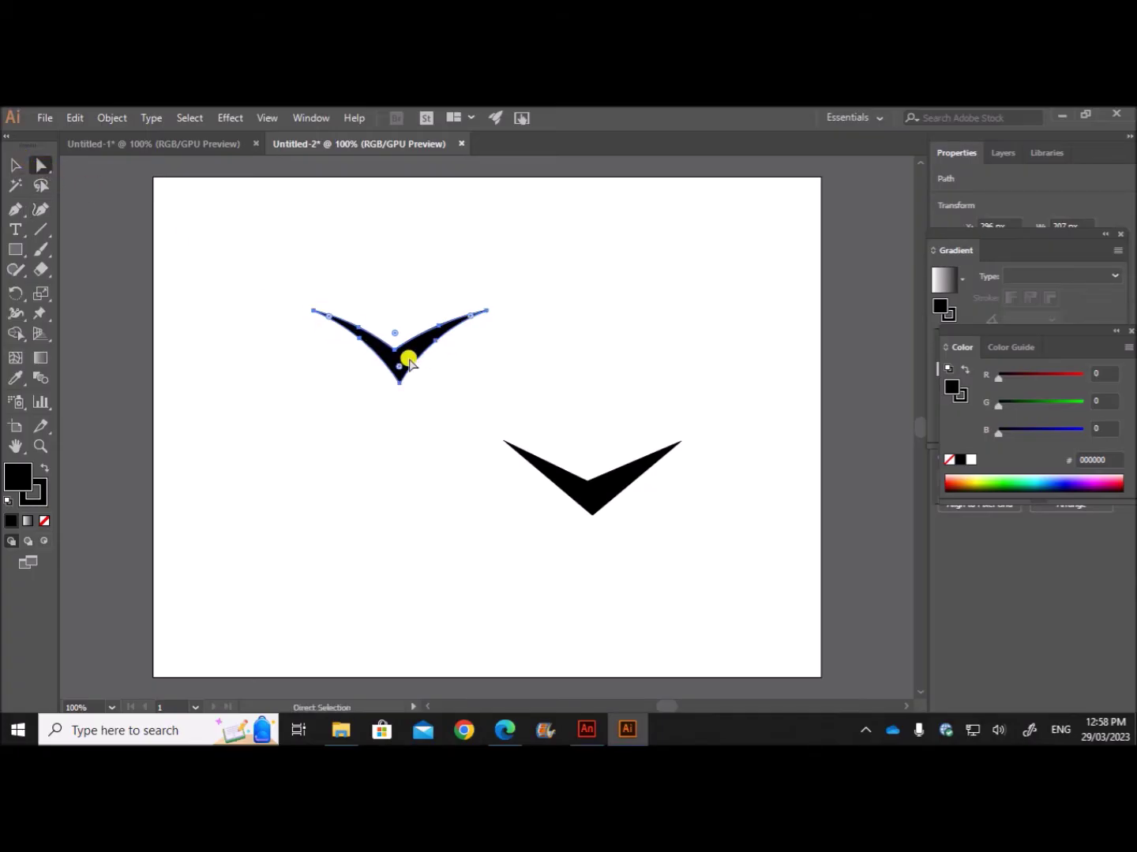
left_click(779, 375)
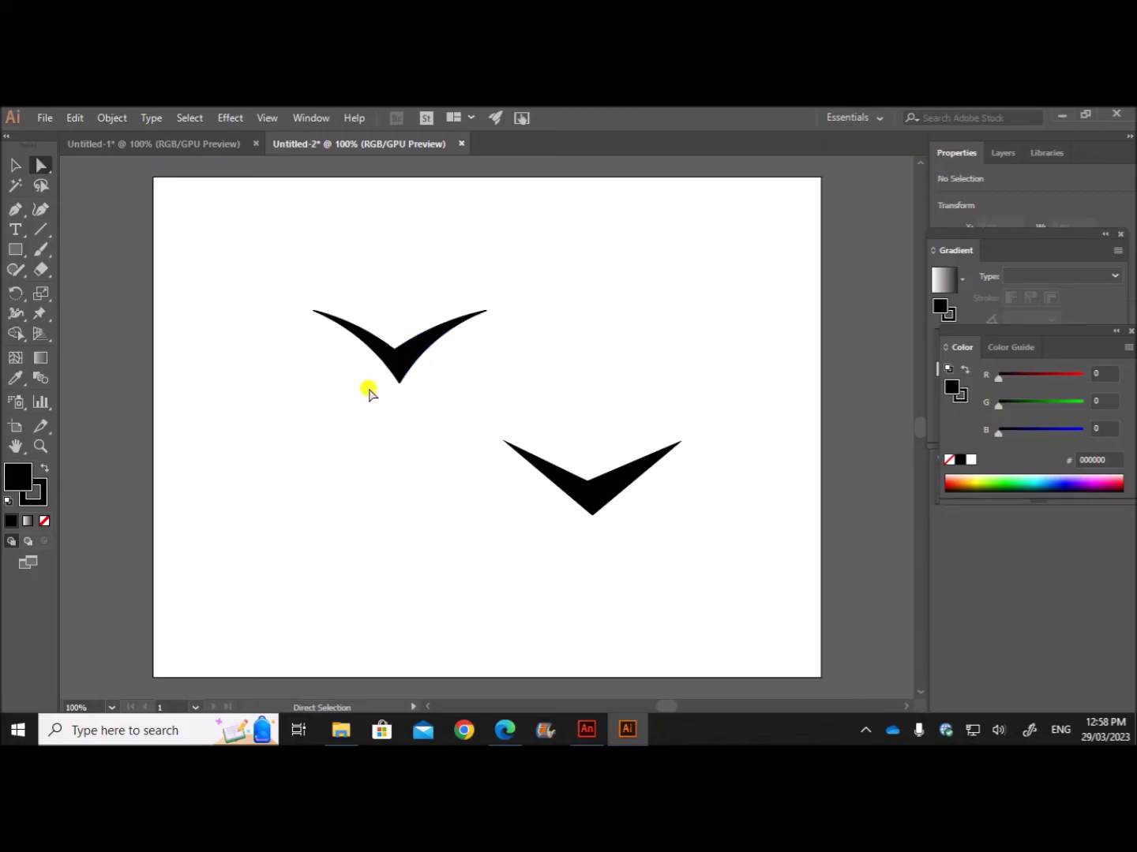
left_click(399, 366)
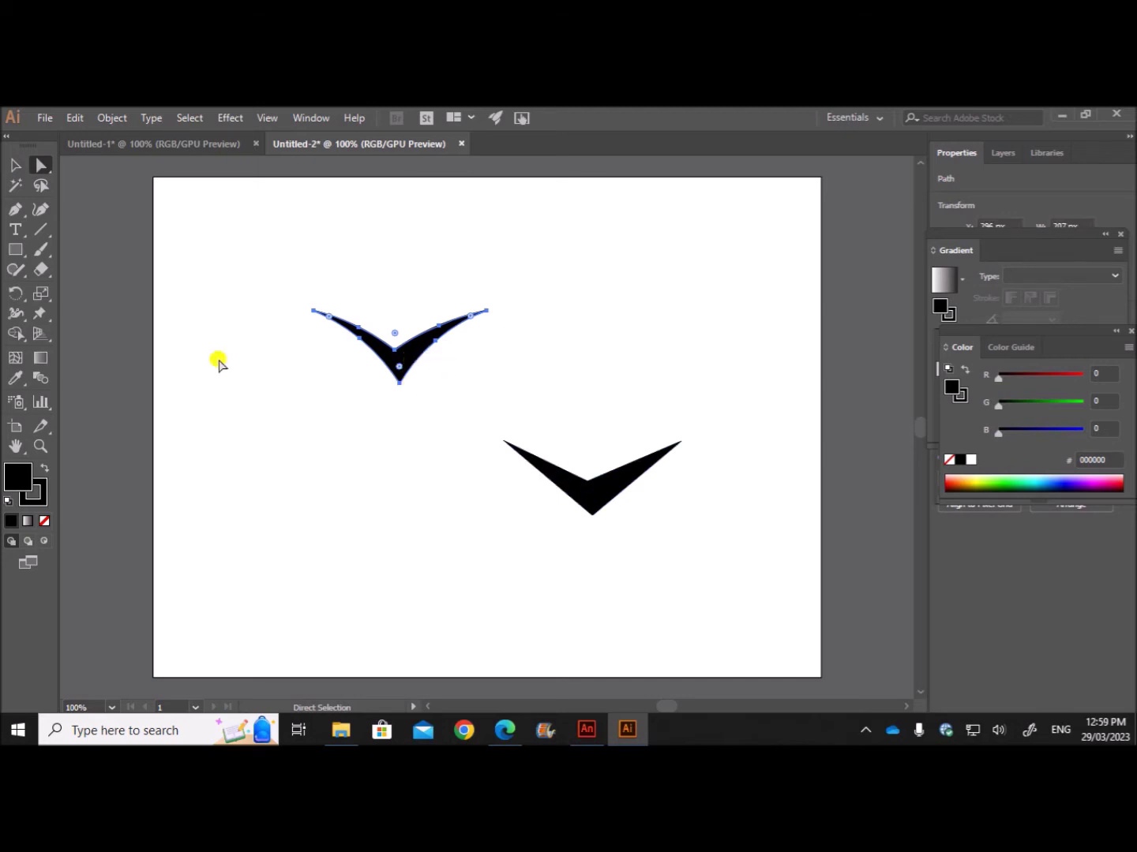
left_click(15, 166)
Reshape the lower V copy into arched, spread gull-like wings with the Curvature tool.
left_click(604, 497)
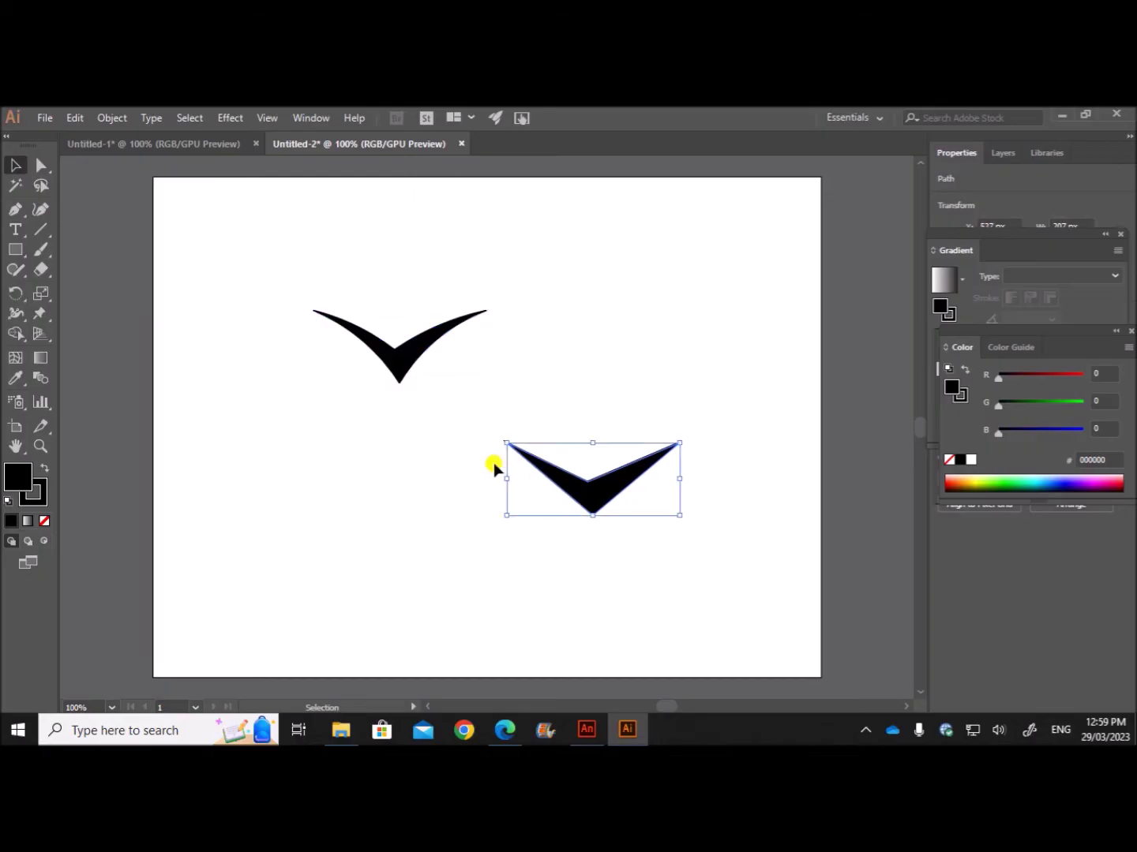
left_click(41, 210)
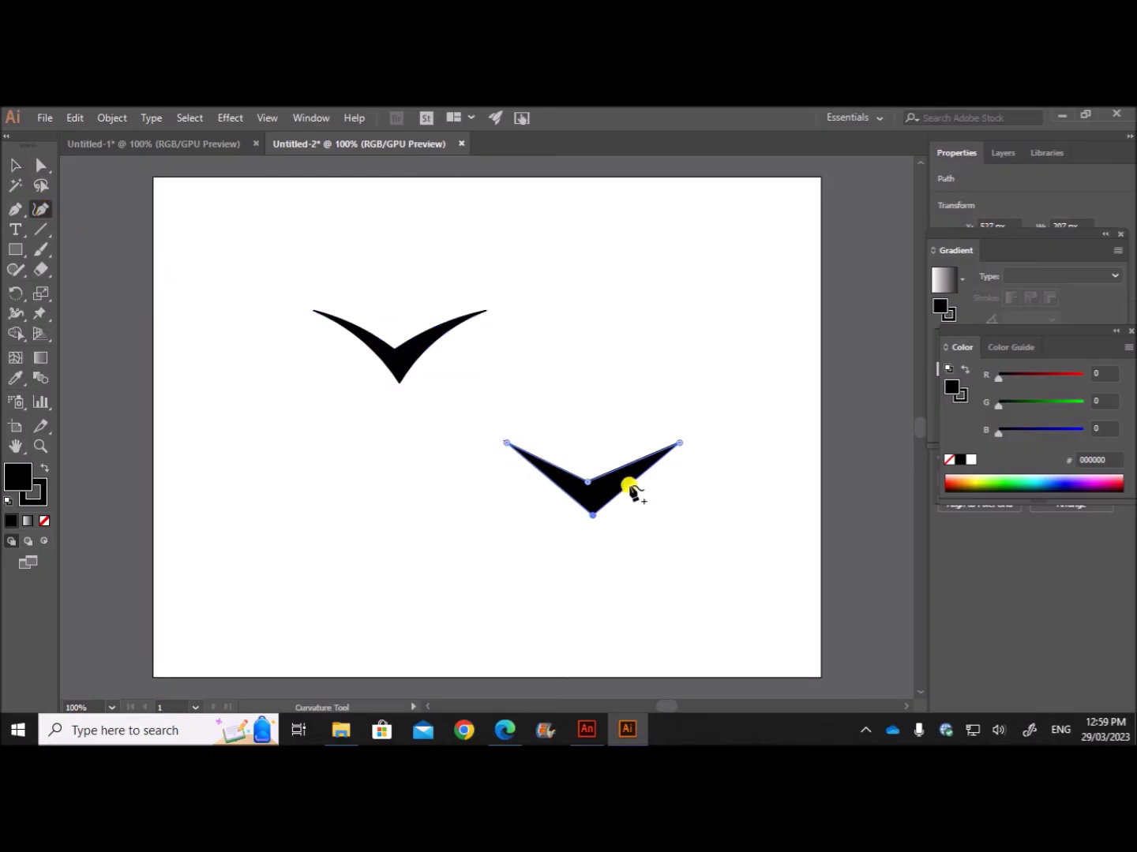
left_click_drag(624, 466, 628, 480)
left_click_drag(553, 465, 488, 459)
left_click(506, 451)
left_click_drag(677, 447, 703, 466)
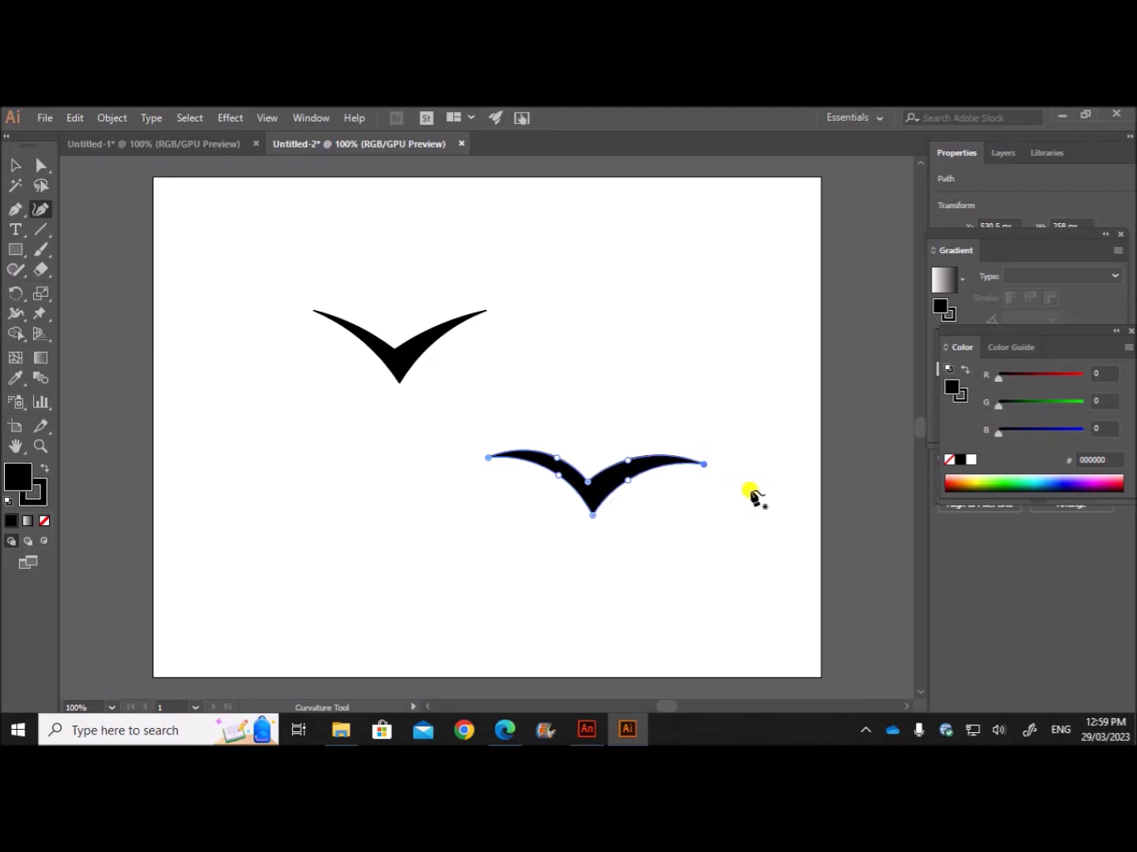
left_click_drag(489, 460, 483, 467)
left_click_drag(686, 470, 704, 471)
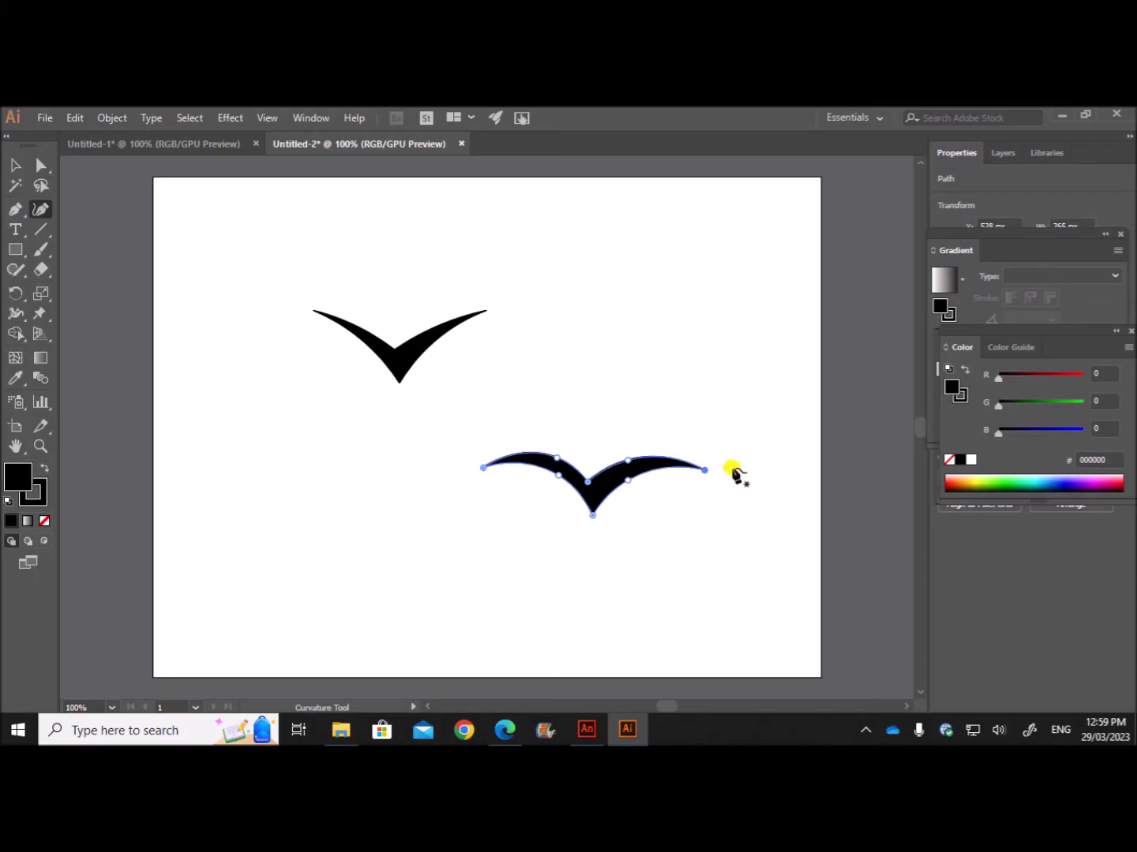
left_click(16, 173)
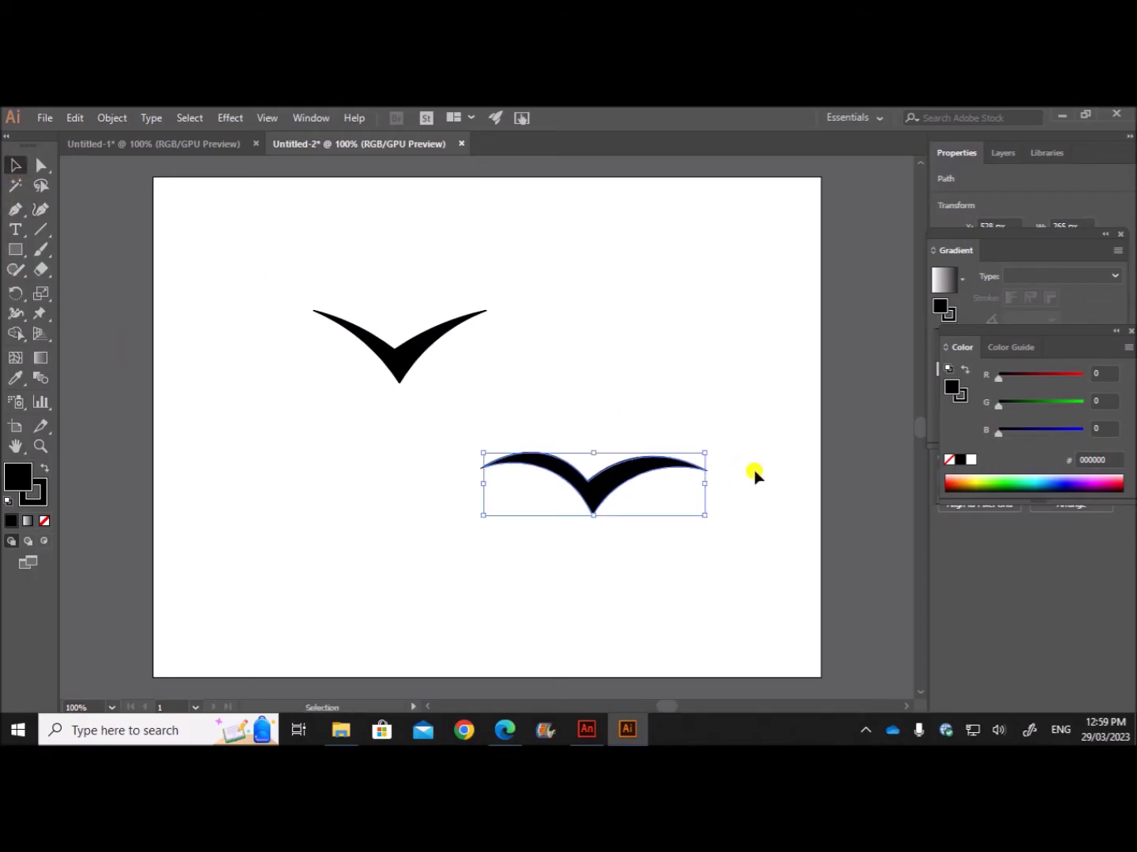
Check the spread-wing bird's anchors, then switch to the Untitled-1 document.
left_click(812, 558)
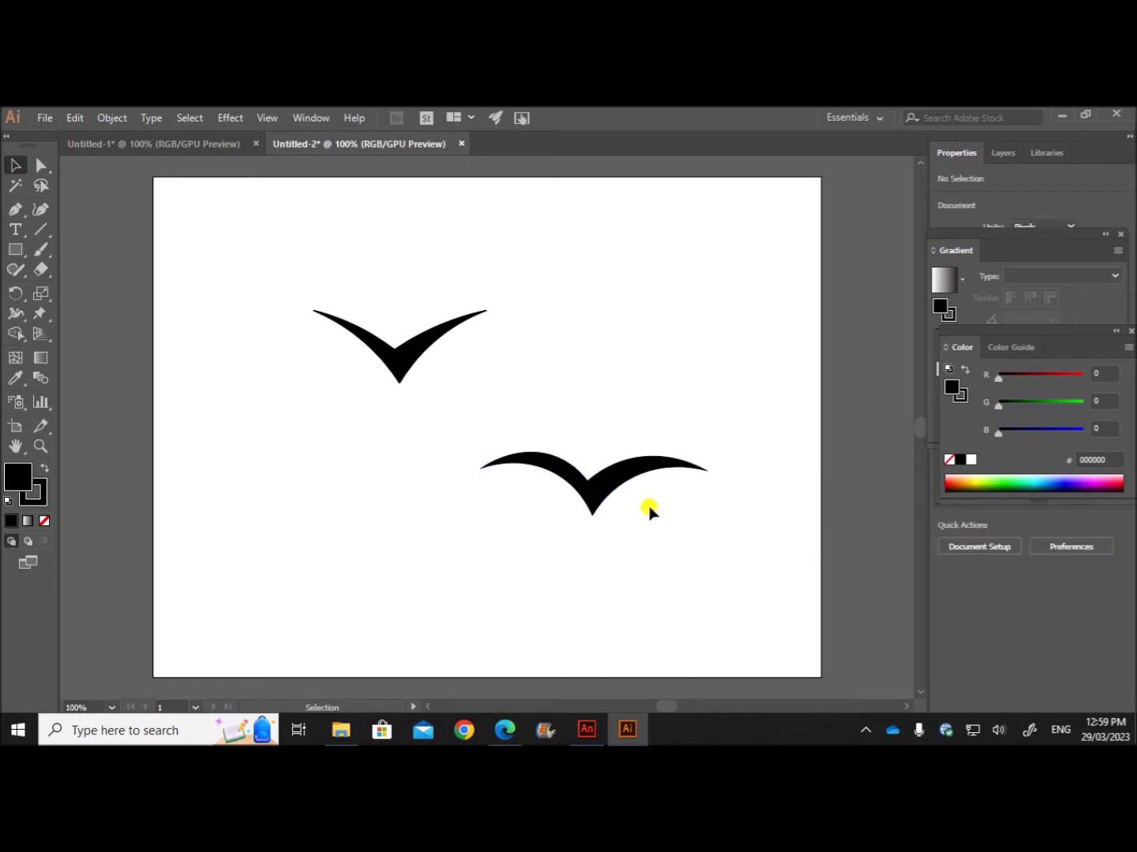
left_click(597, 494)
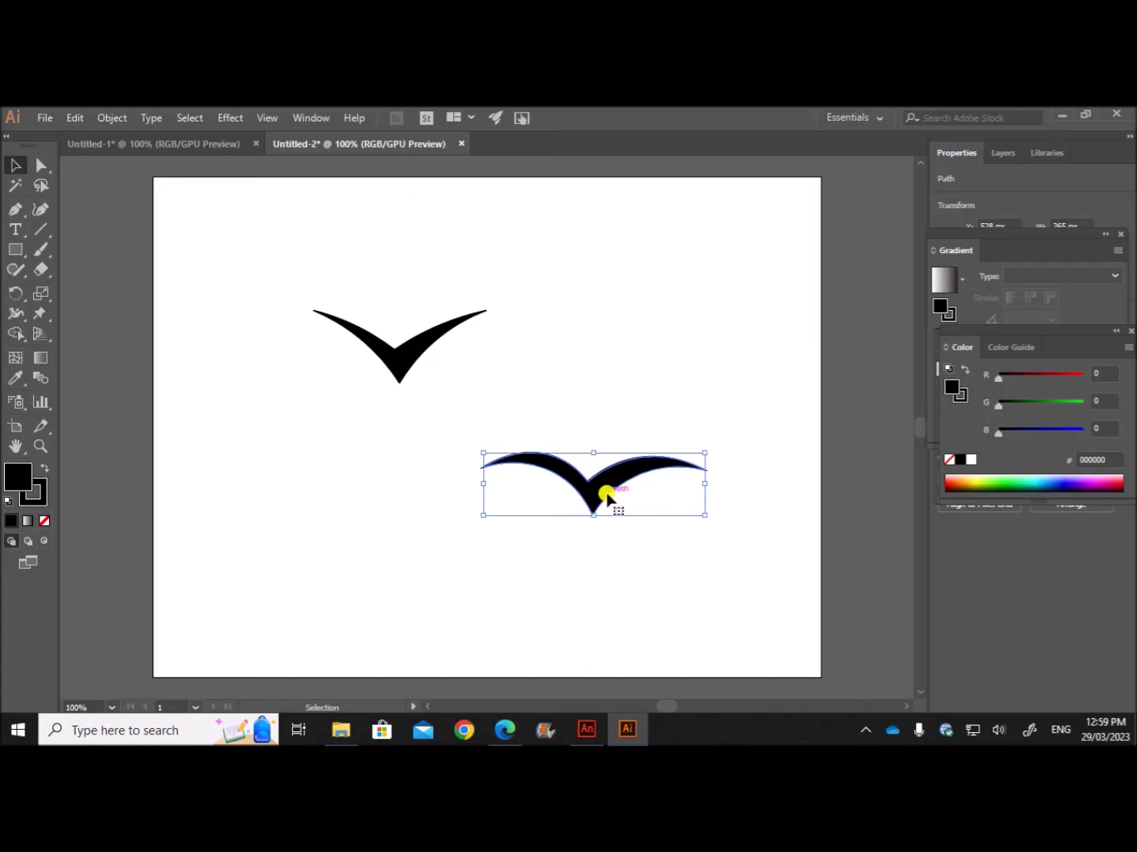
left_click(405, 345)
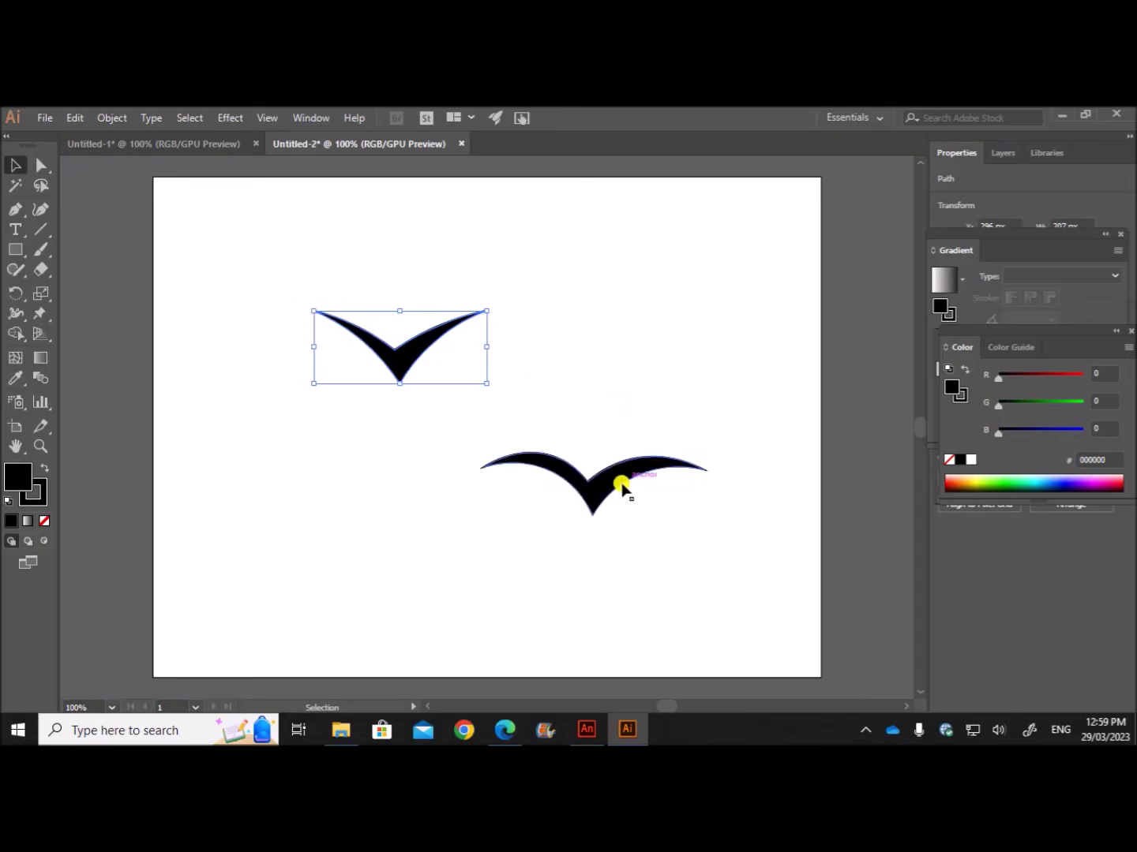
left_click(604, 489)
key("a")
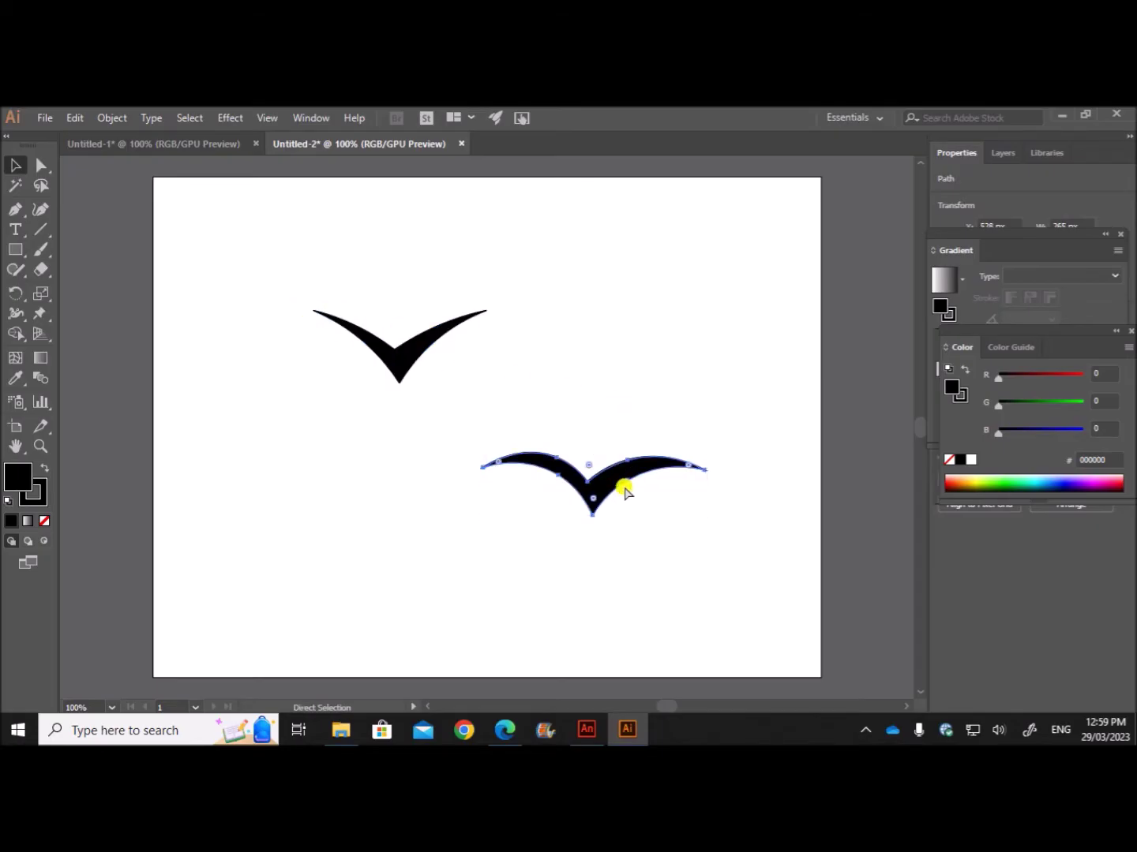
key("v")
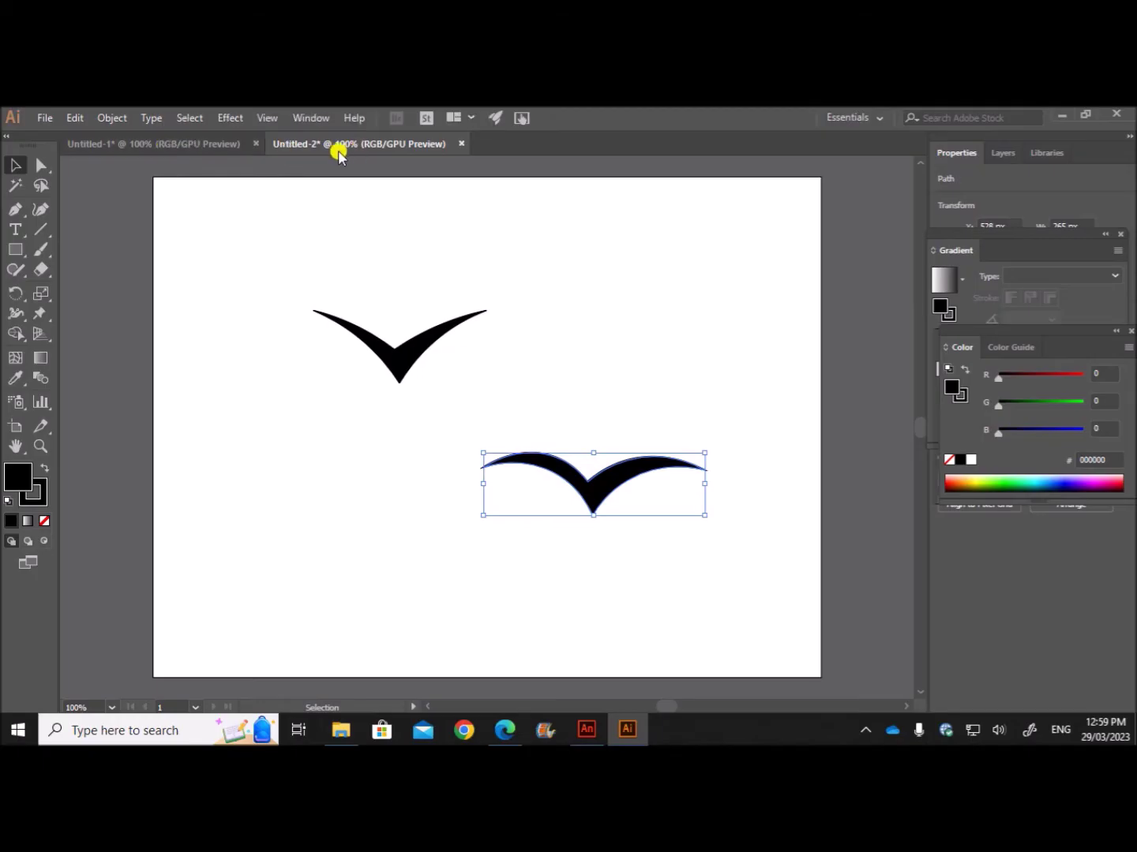
left_click(174, 146)
Paste the spread-wing bird into Untitled-1 and choose File > Export > Export As.
key("ctrl+v")
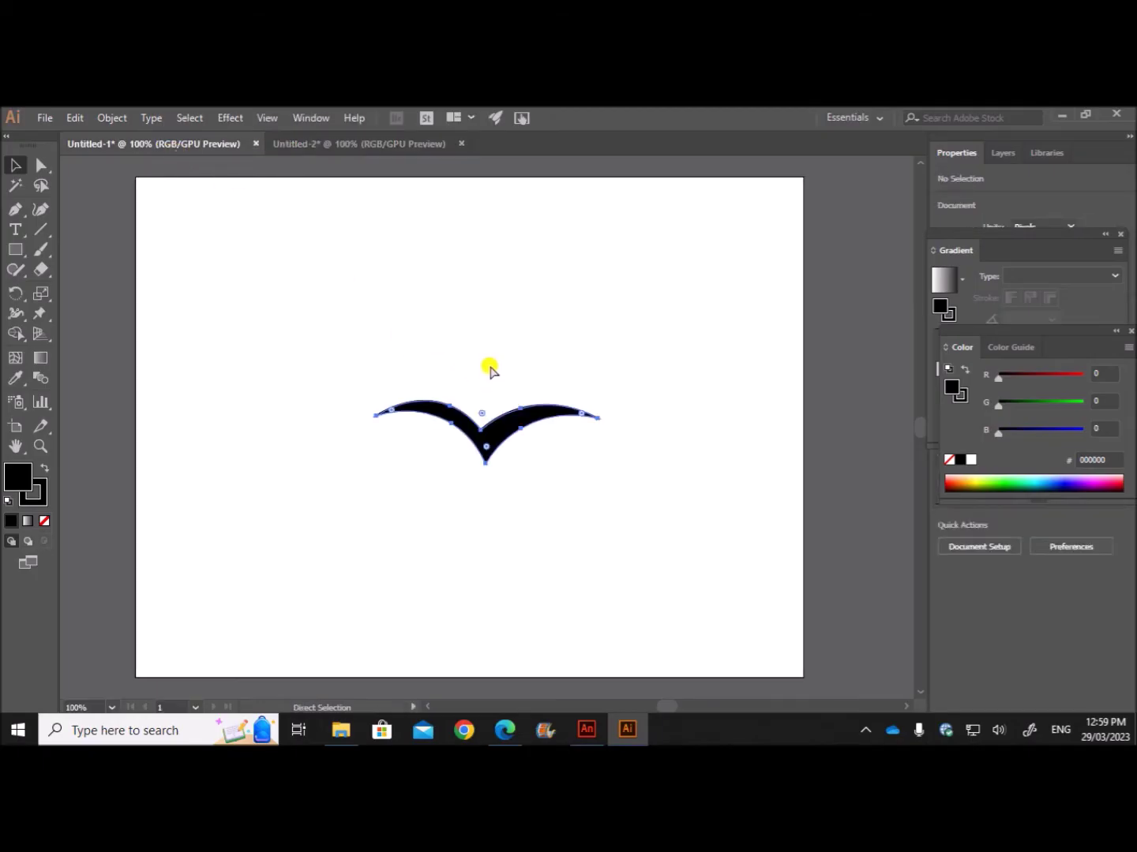
left_click(693, 461)
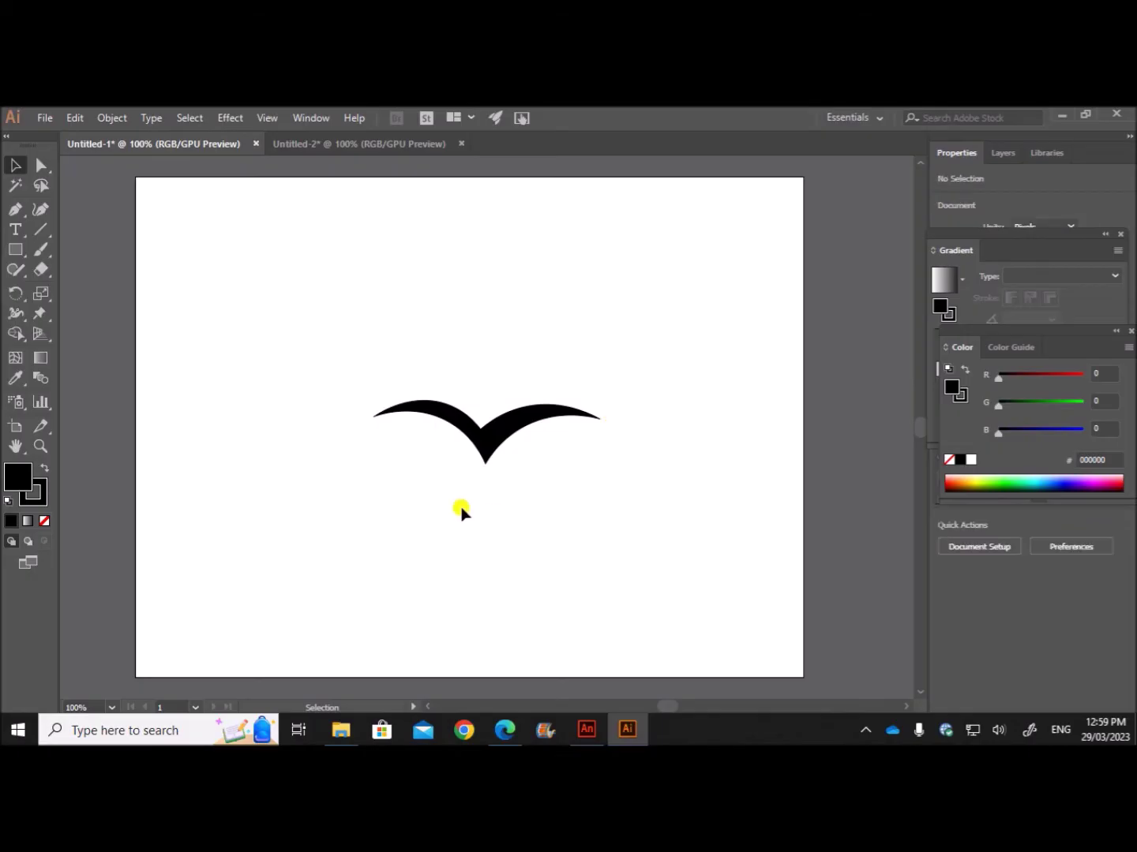
left_click(45, 118)
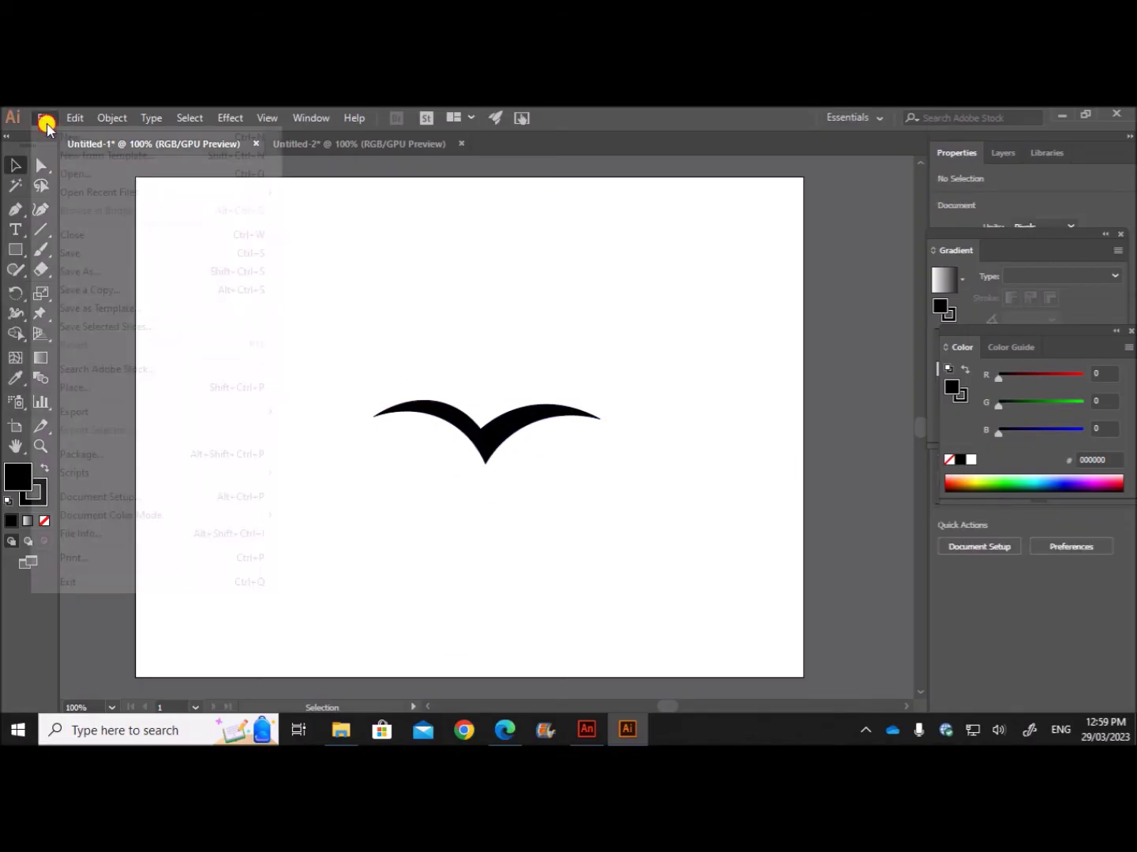
mouse_move(112, 412)
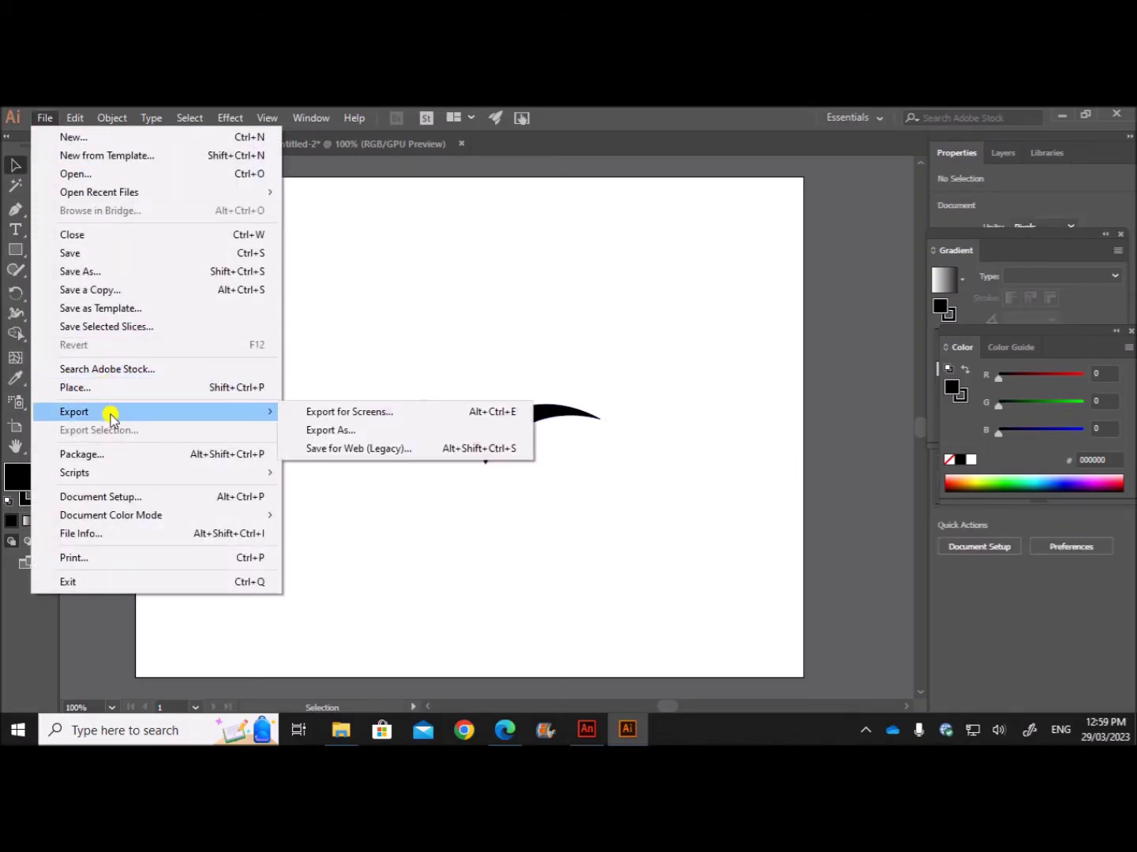
left_click(332, 431)
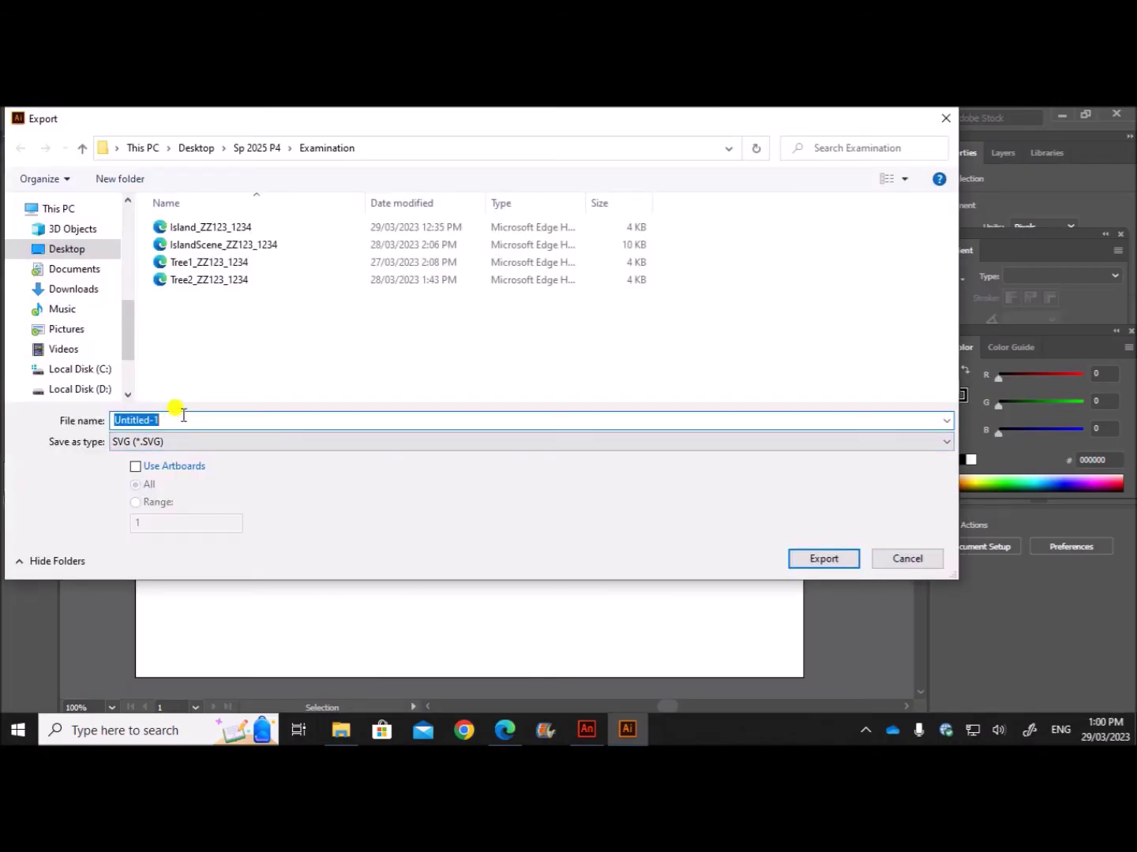
Export it to the Examination folder as SVG Bird1_ with the candidate-number suffix.
type("Bird1")
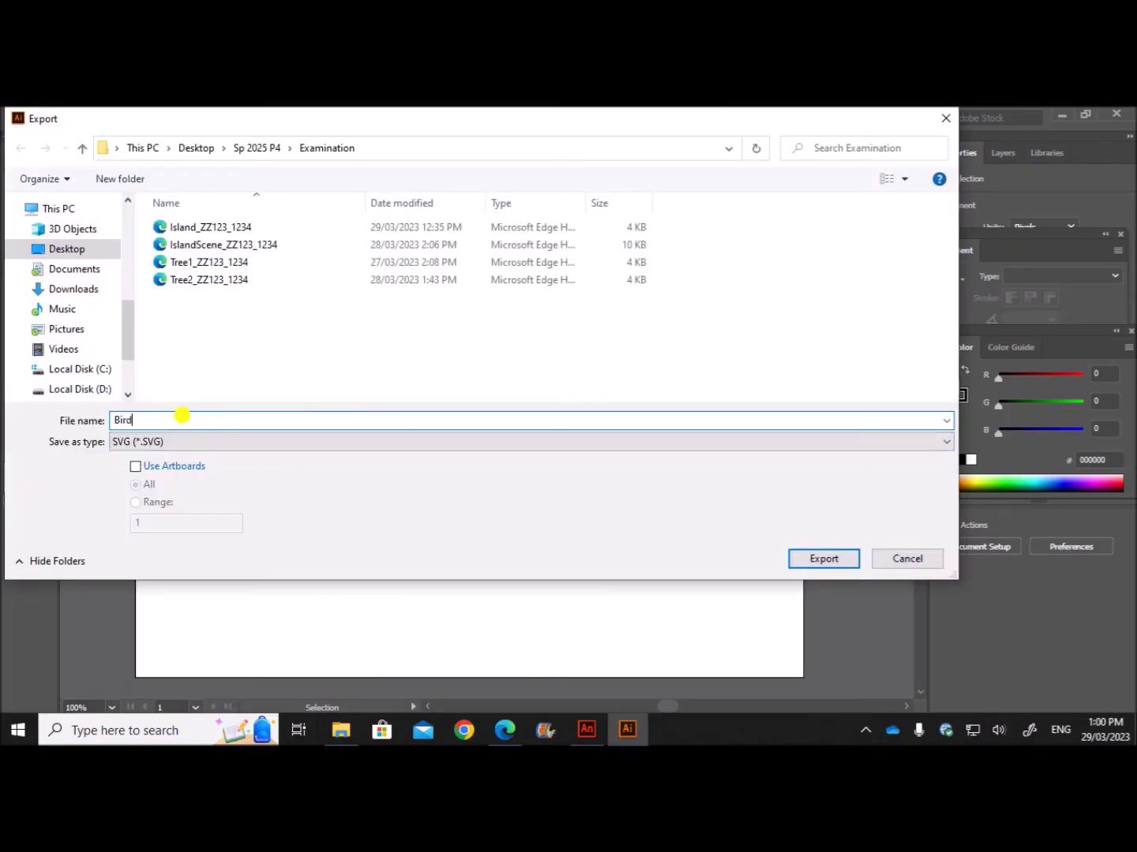
left_click(181, 280)
double_click(137, 420)
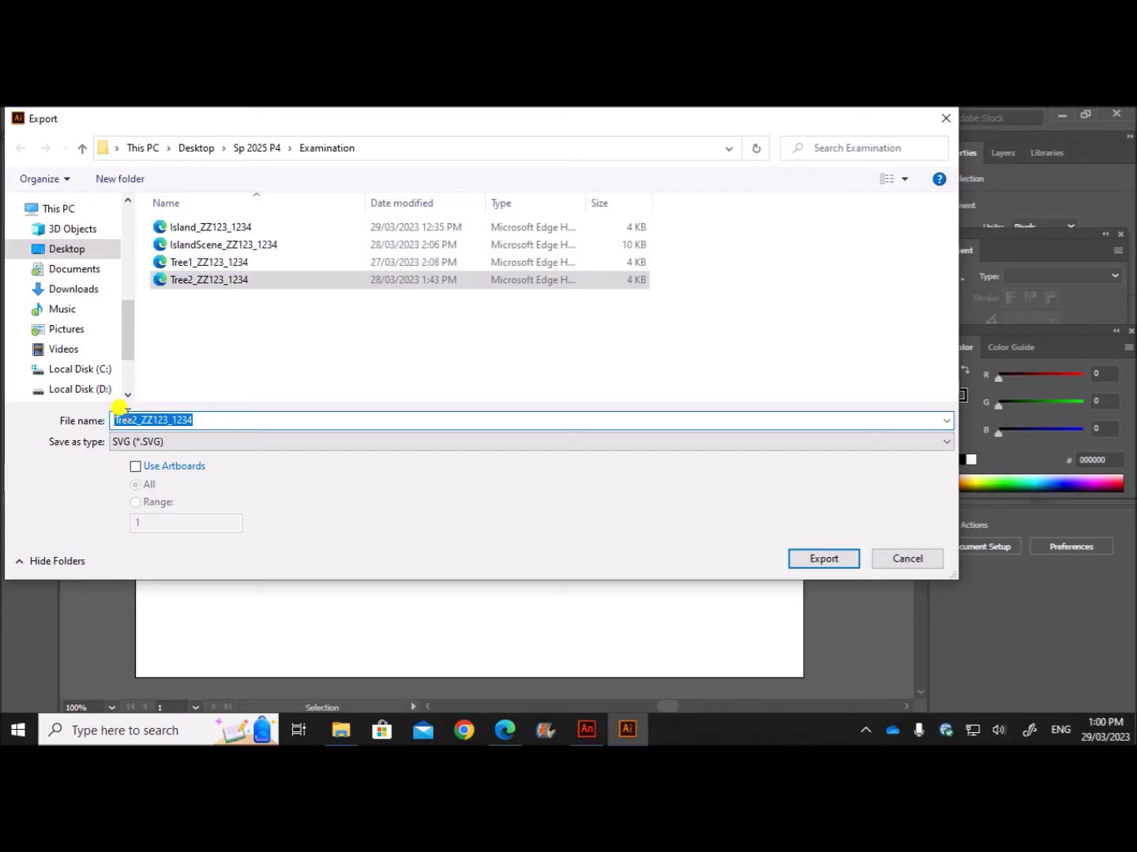
left_click(128, 418)
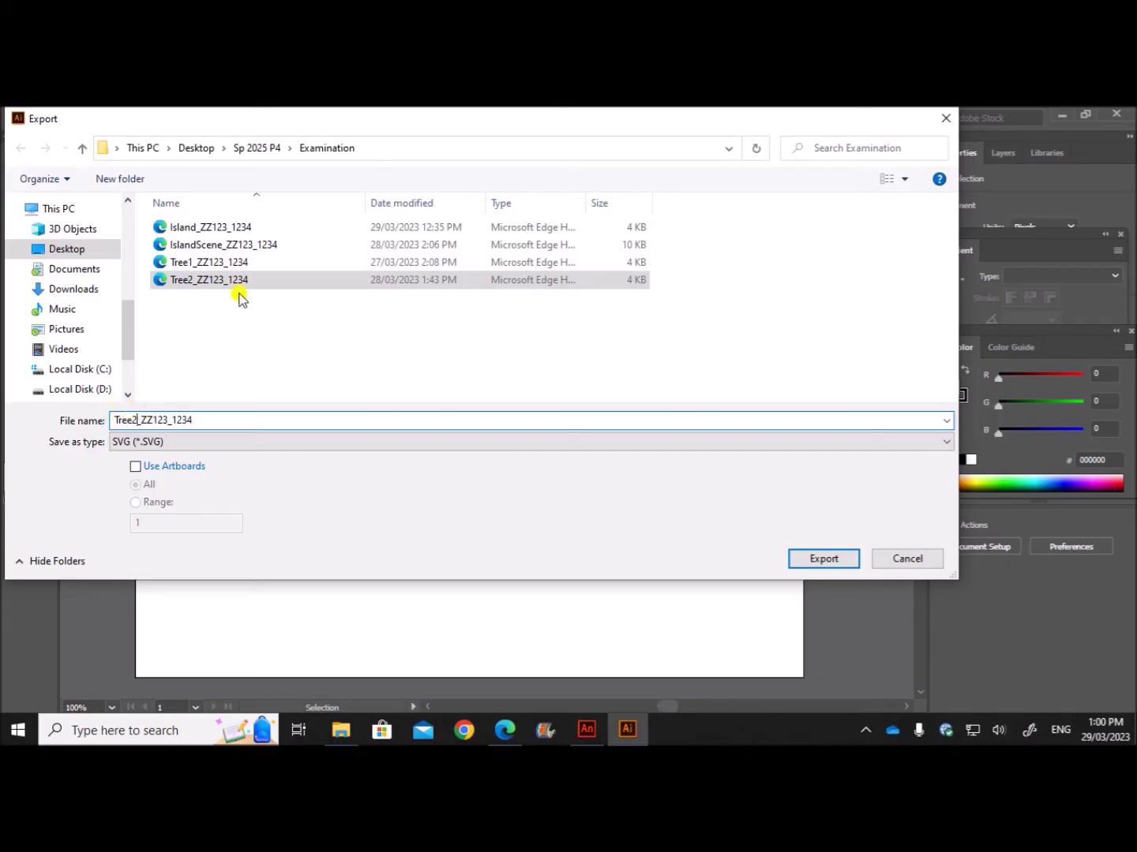
key("BackSpace")
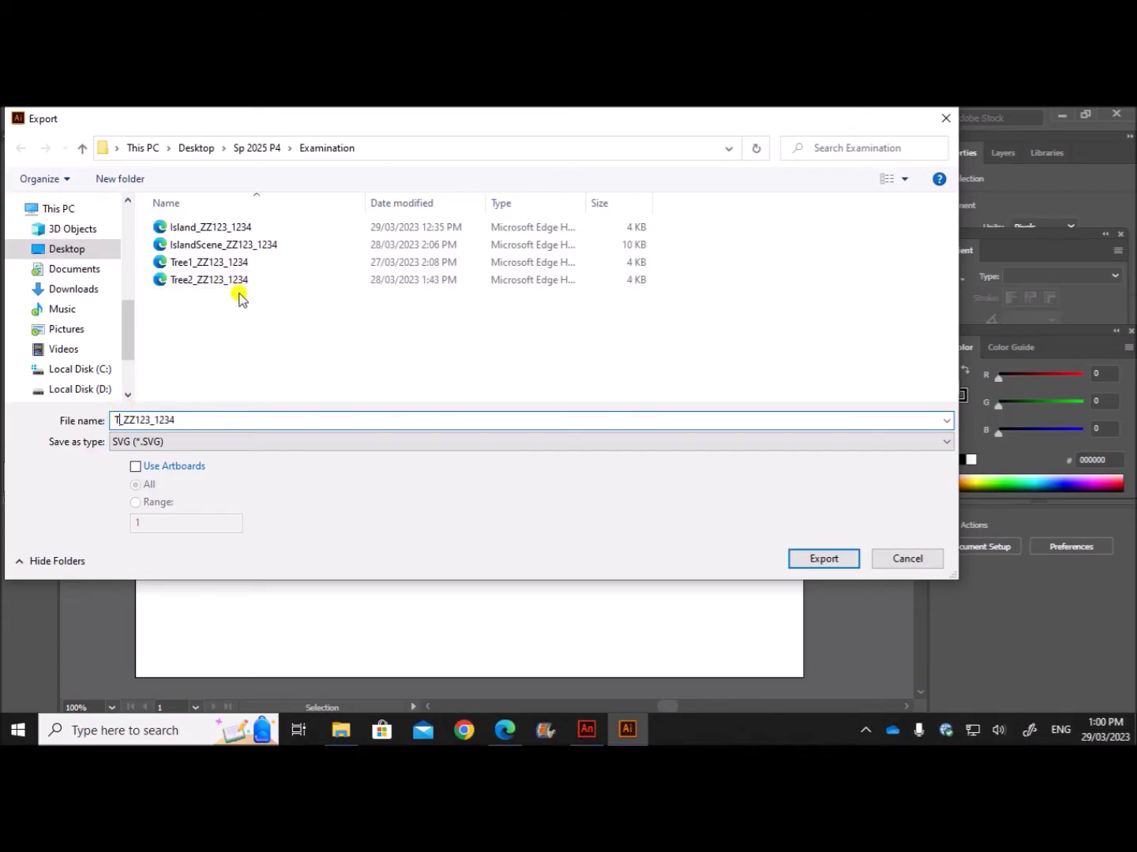
type("Bird1")
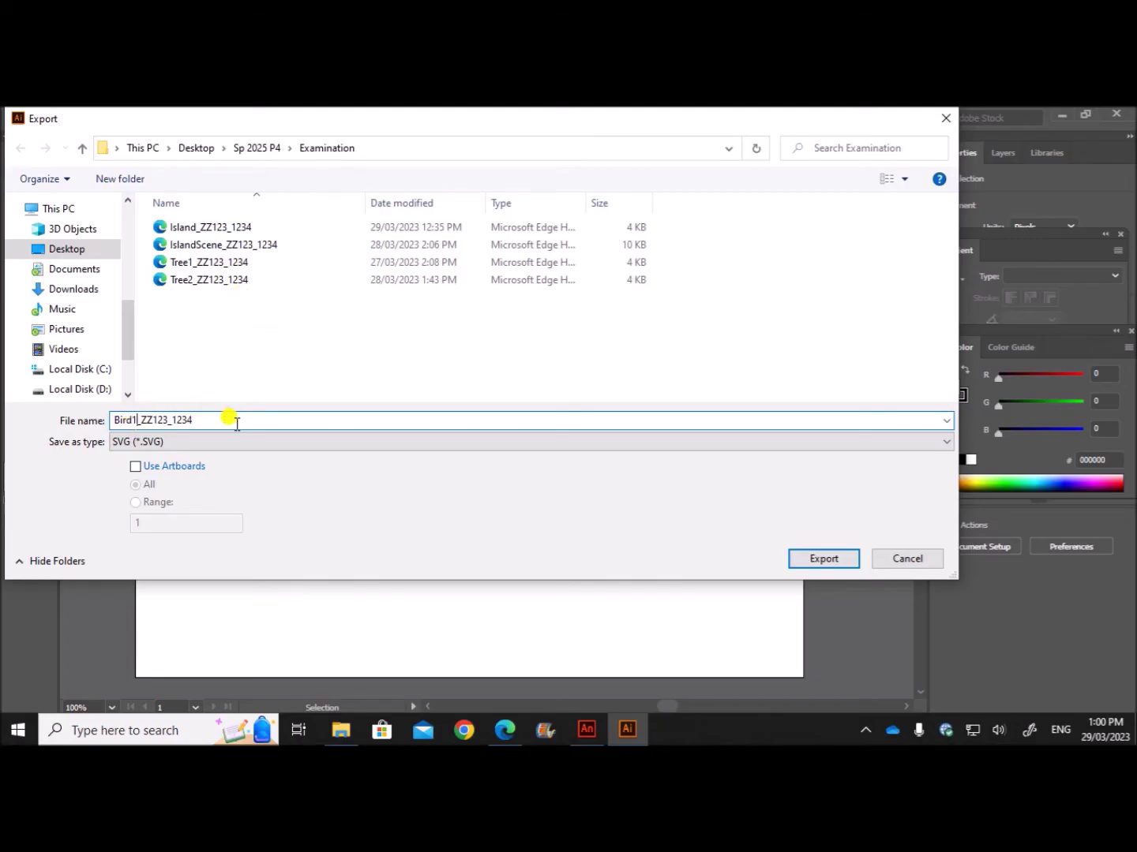
left_click(792, 558)
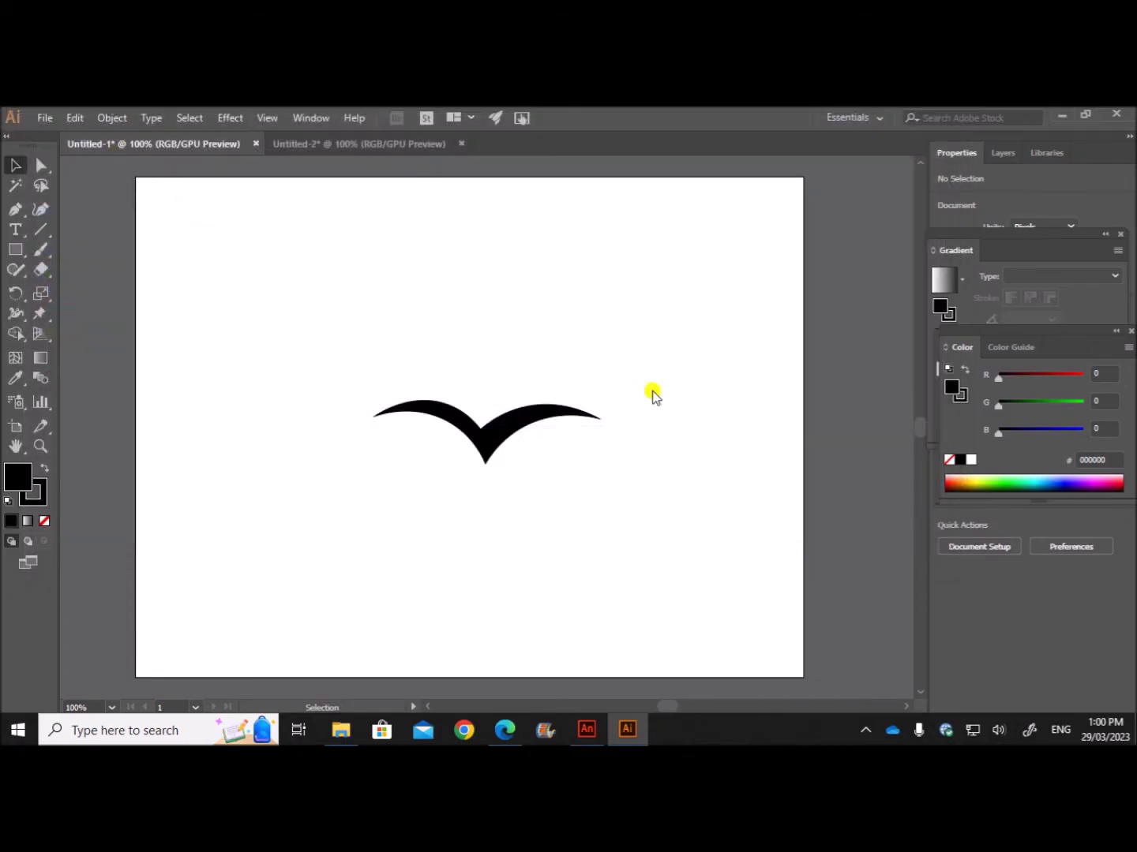
left_click(435, 467)
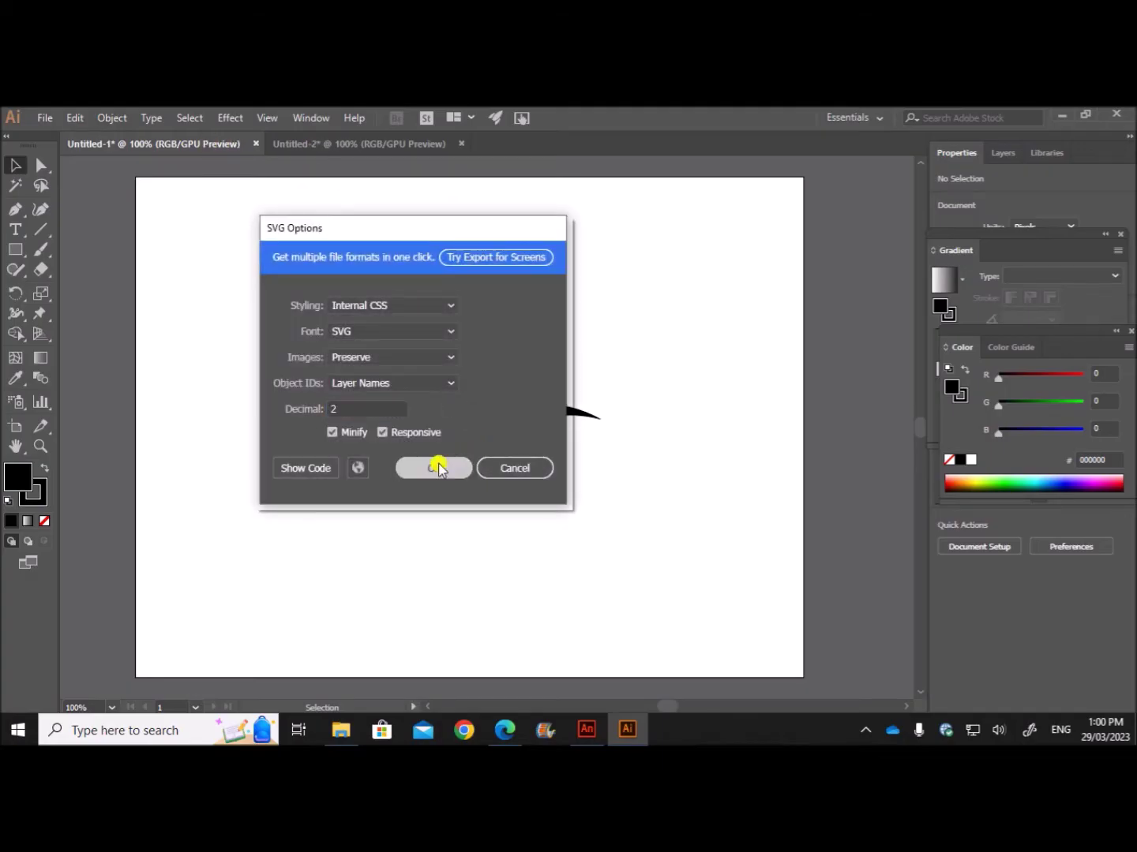
In Untitled-2, delete the spread-wing bird and start exporting the raised-wing bird.
left_click(323, 144)
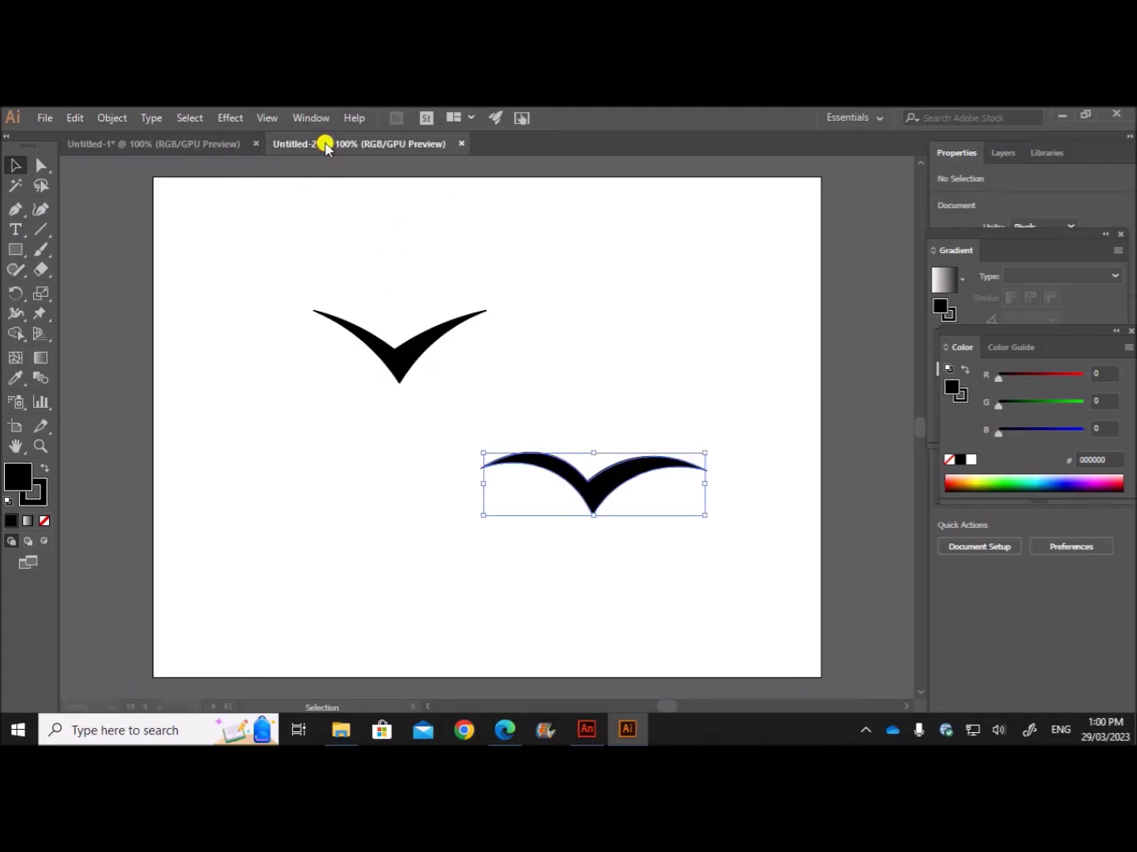
key("Delete")
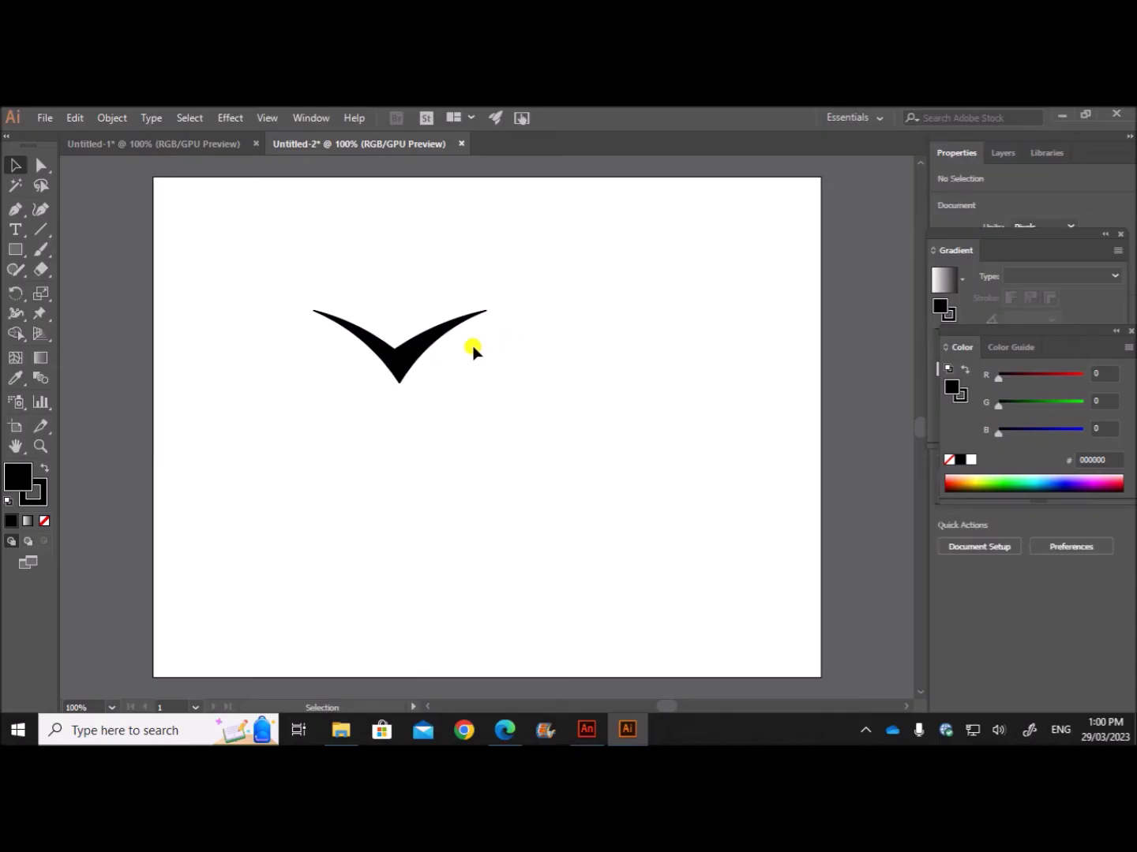
left_click(412, 357)
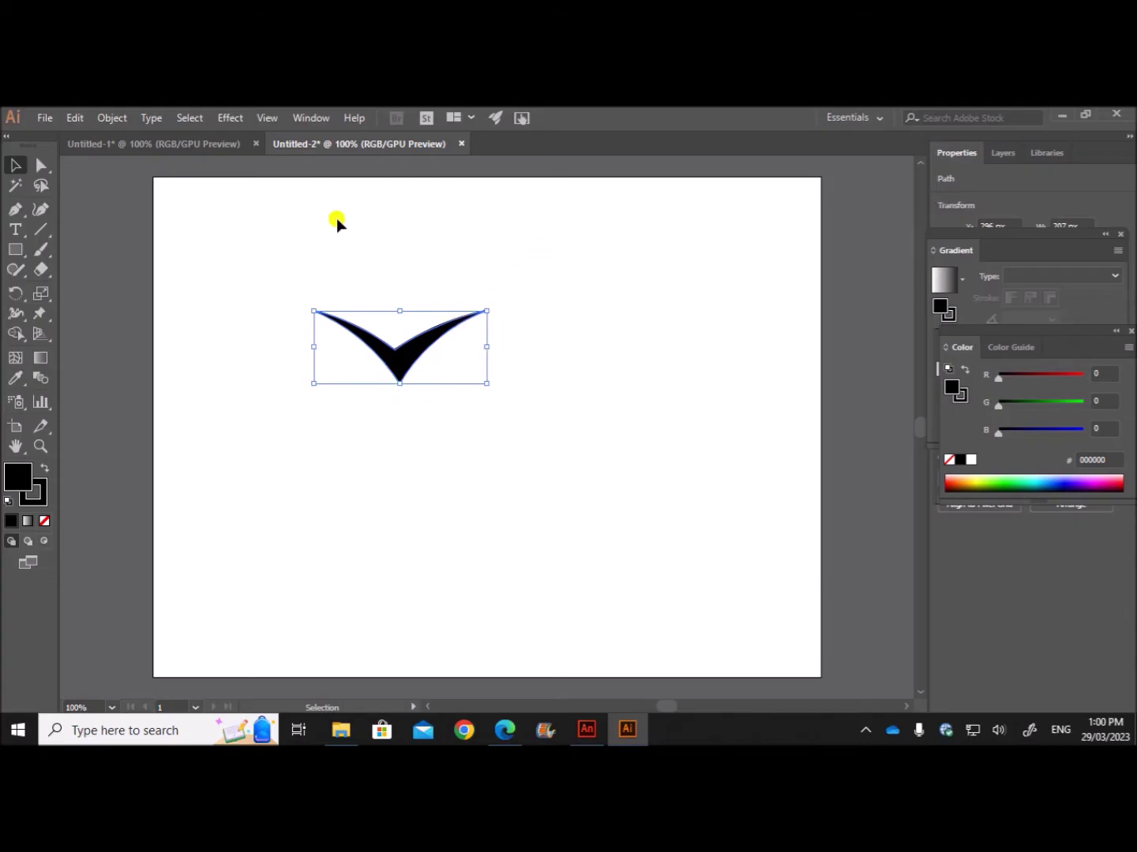
left_click(44, 116)
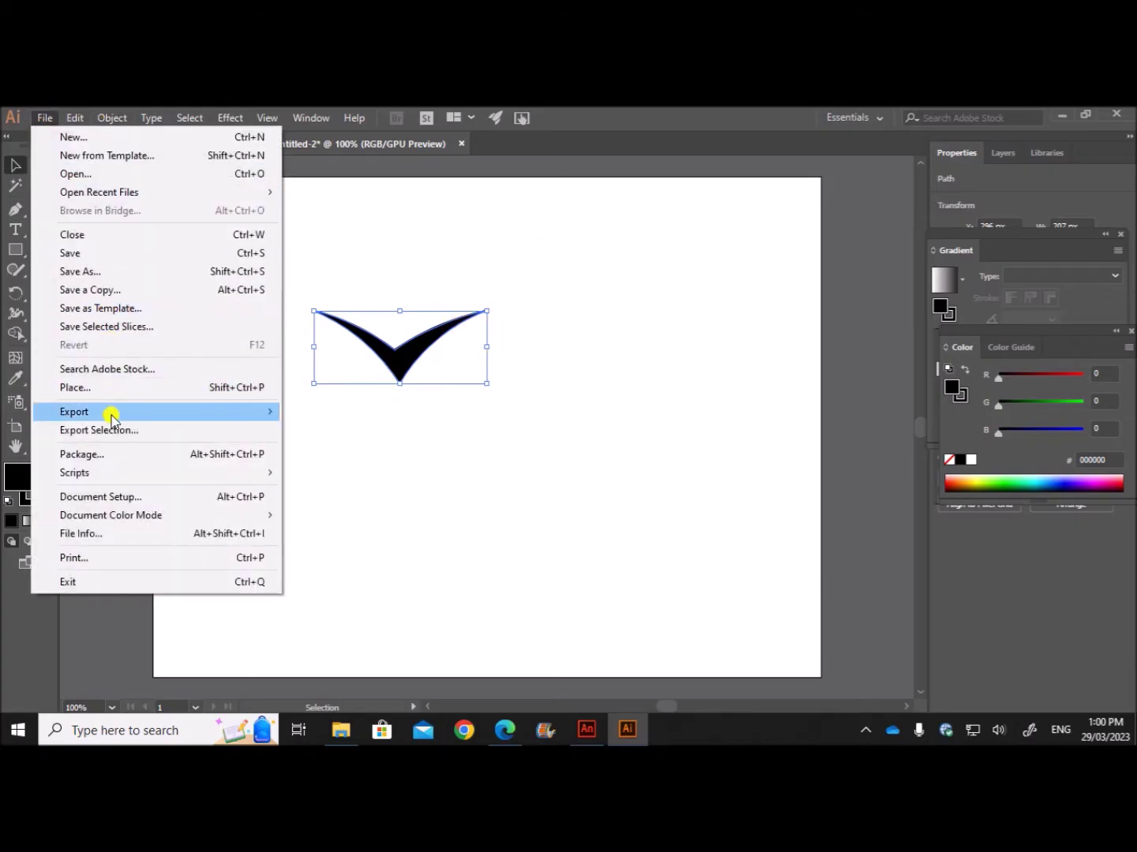
mouse_move(213, 414)
left_click(357, 431)
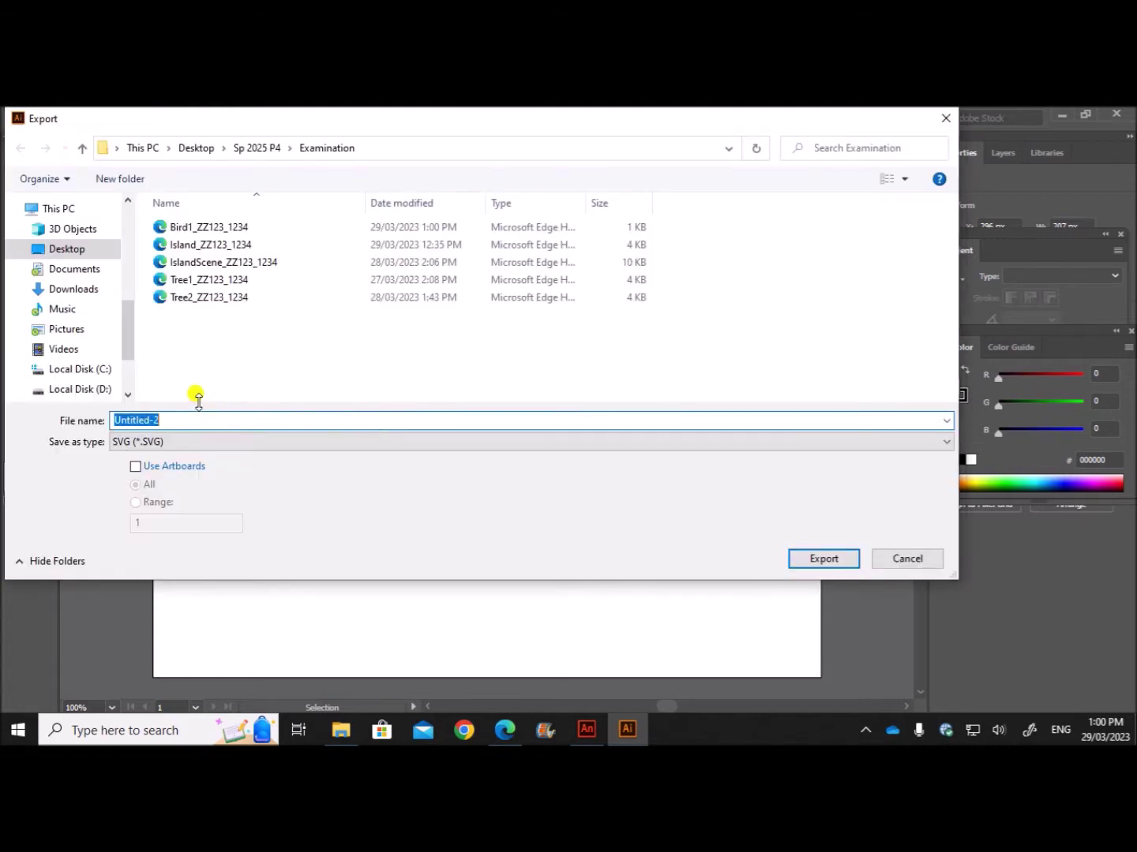
Rename the file from Bird1_ to Bird2_ and export it as SVG.
left_click(181, 226)
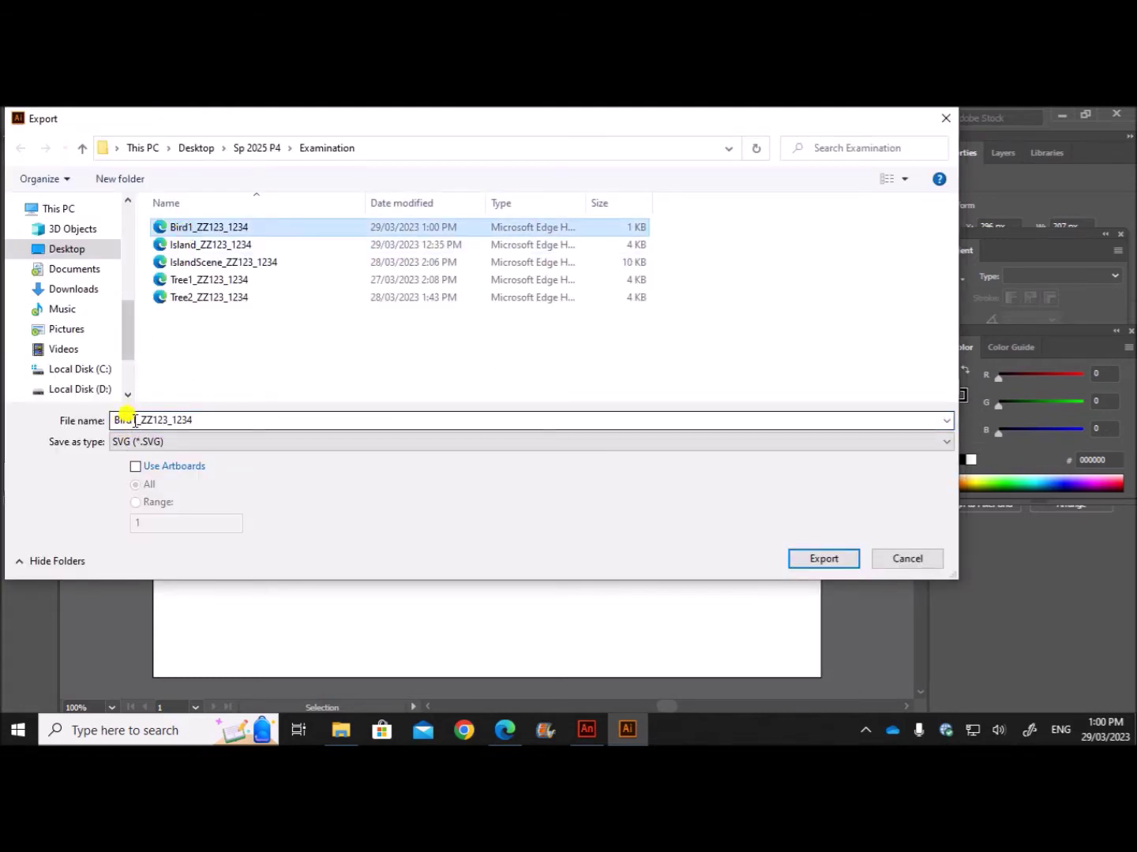
left_click(134, 421)
left_click(136, 421)
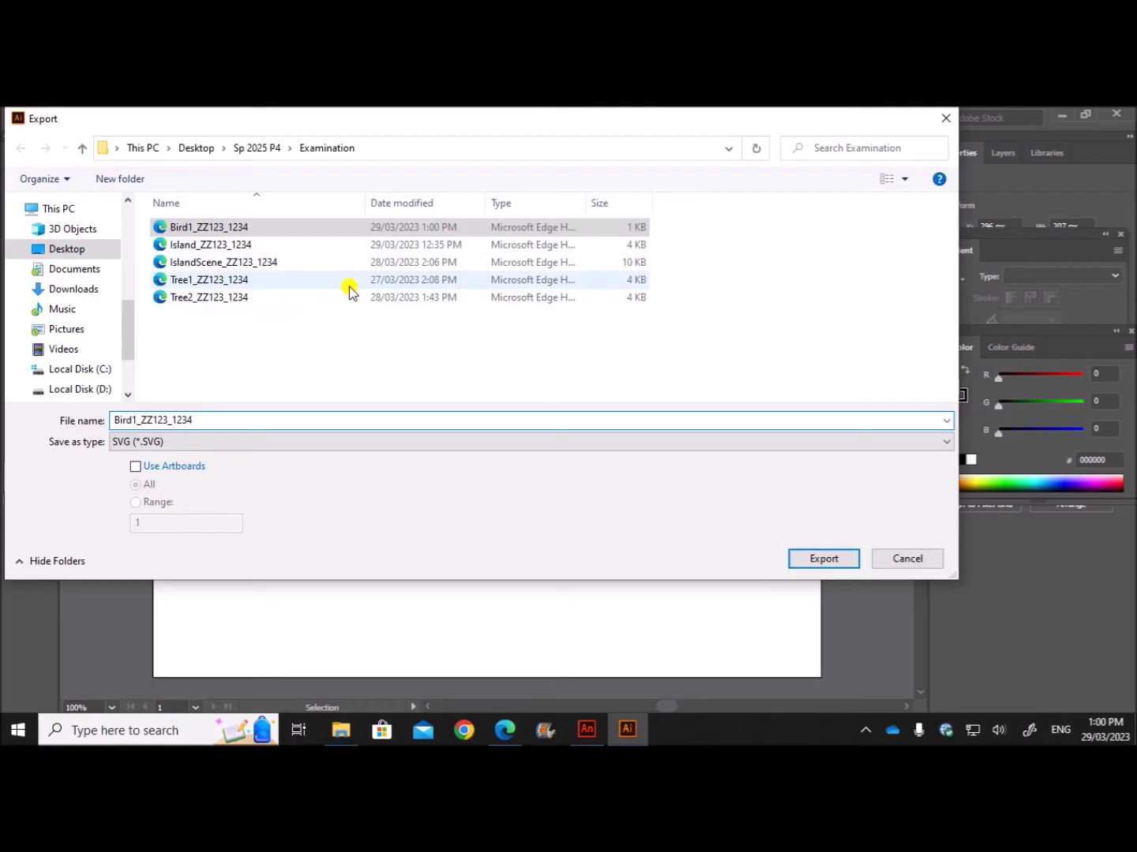
key("BackSpace")
type("2")
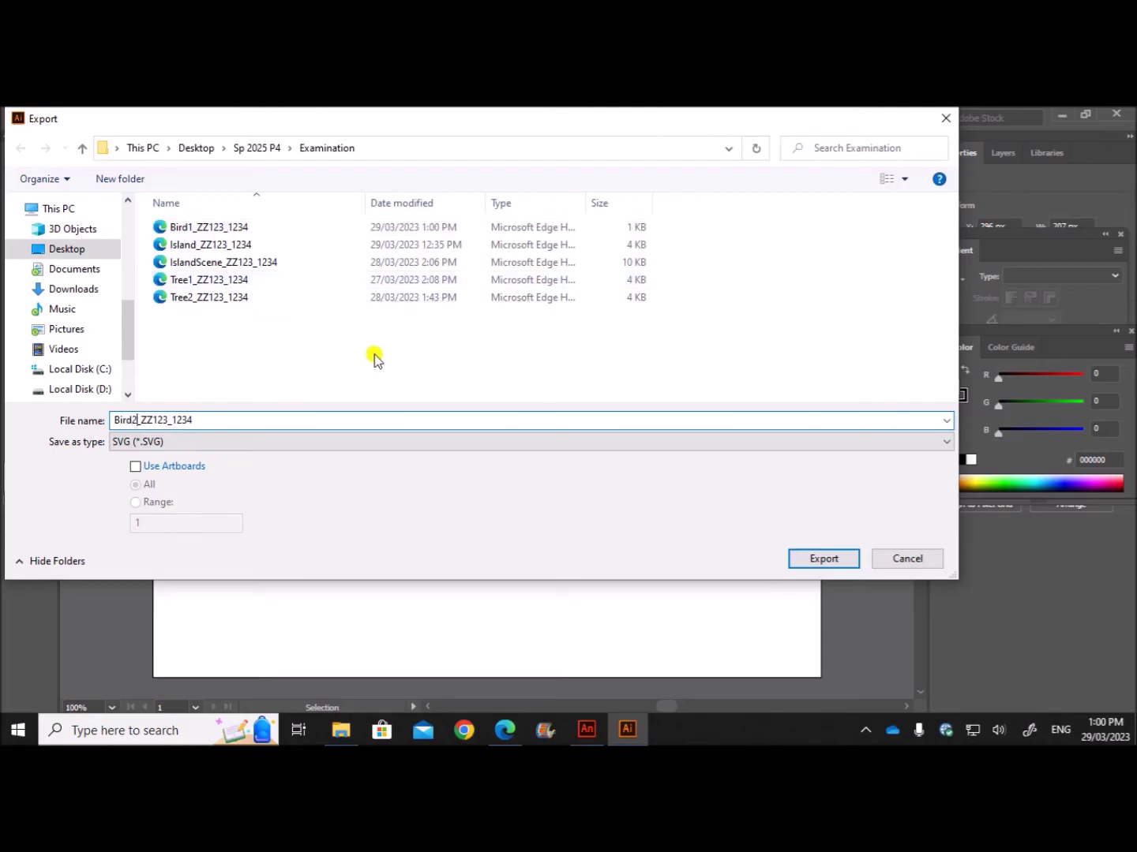
left_click(824, 559)
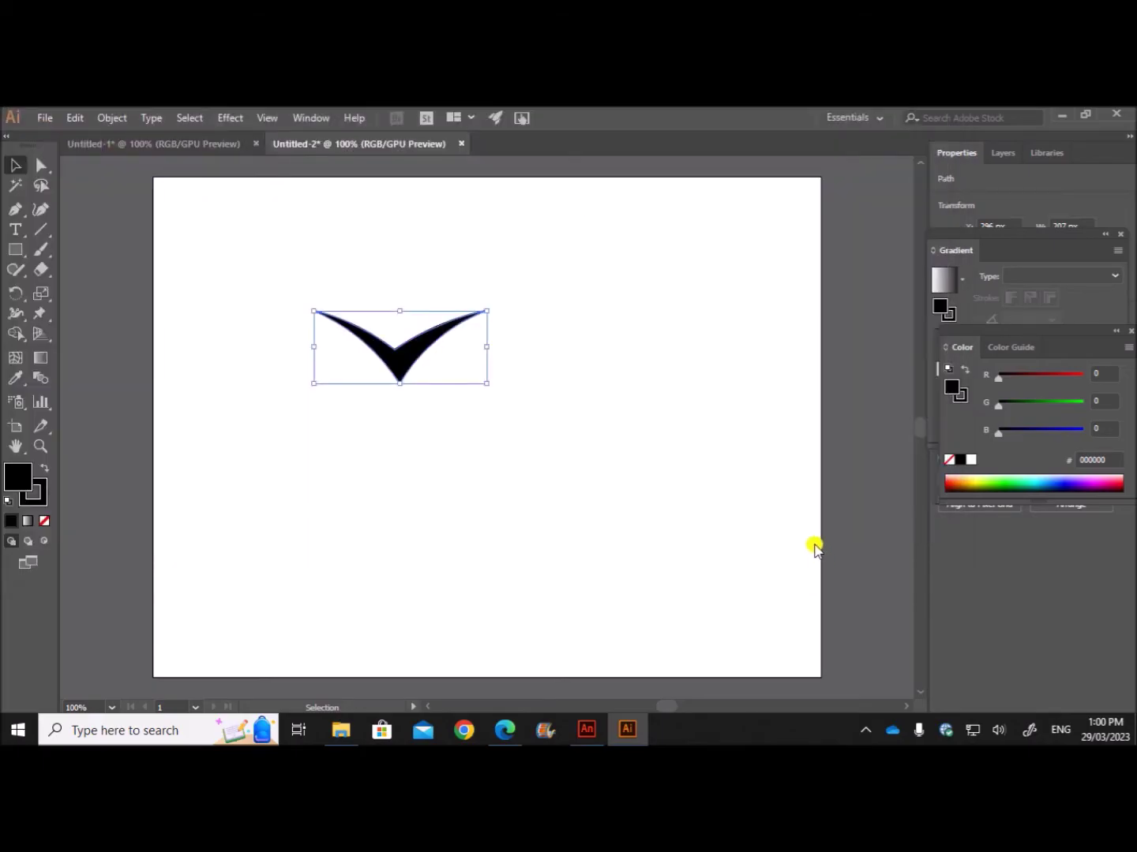
left_click(413, 469)
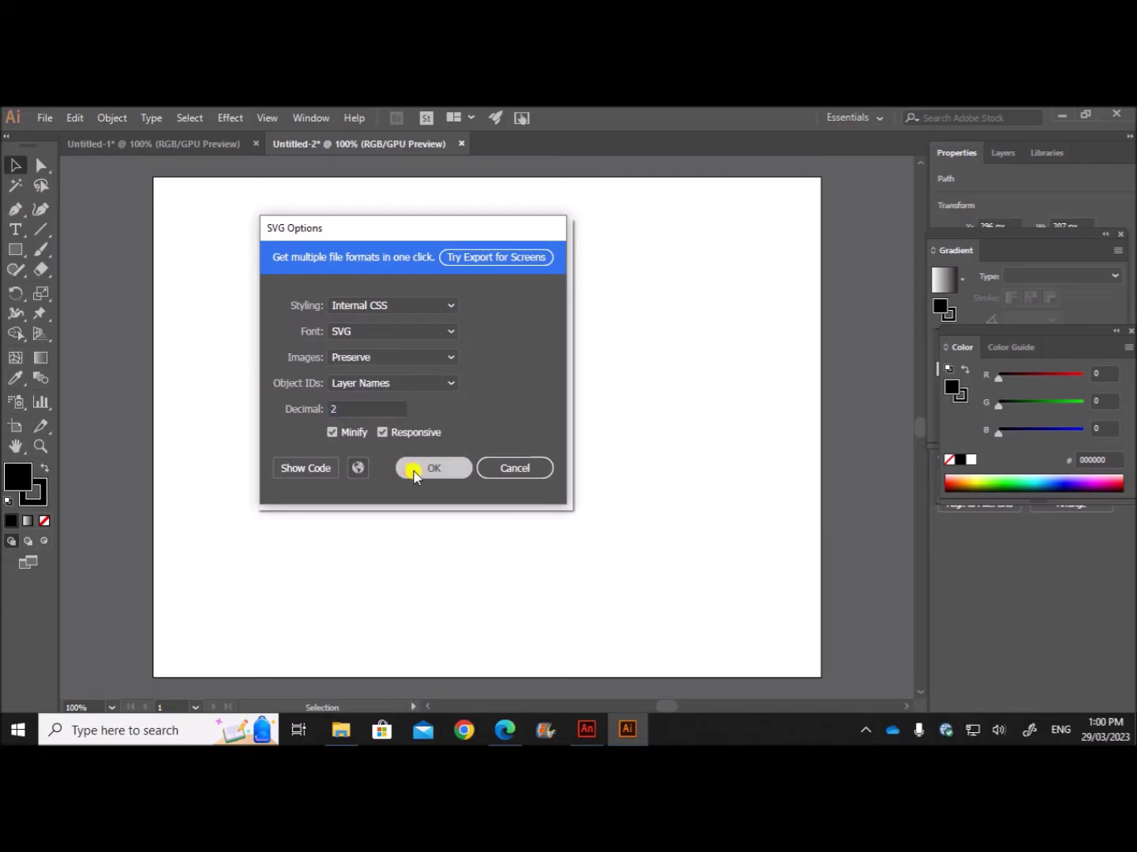
left_click(682, 499)
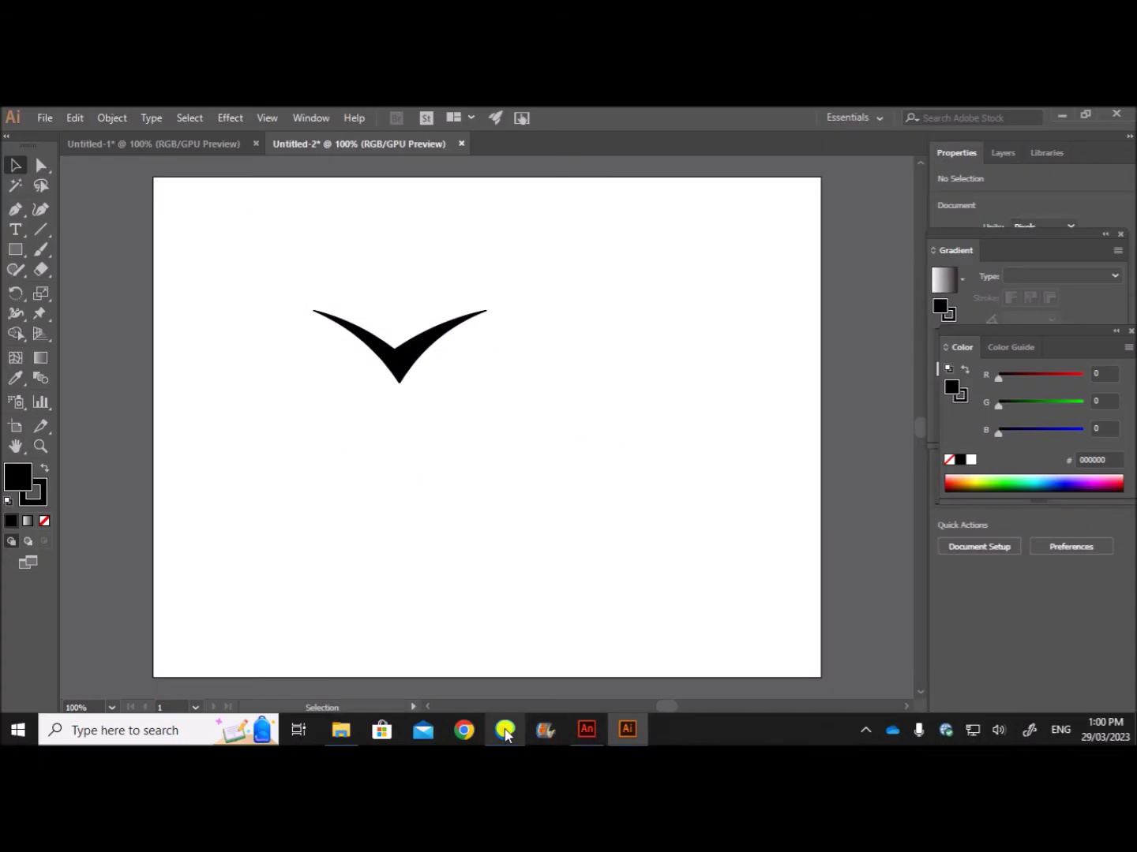
left_click(505, 730)
Read the bird images and 500 × 500 black stage requirement in the PDF, then open Animate.
scroll(427, 590, "down", 3)
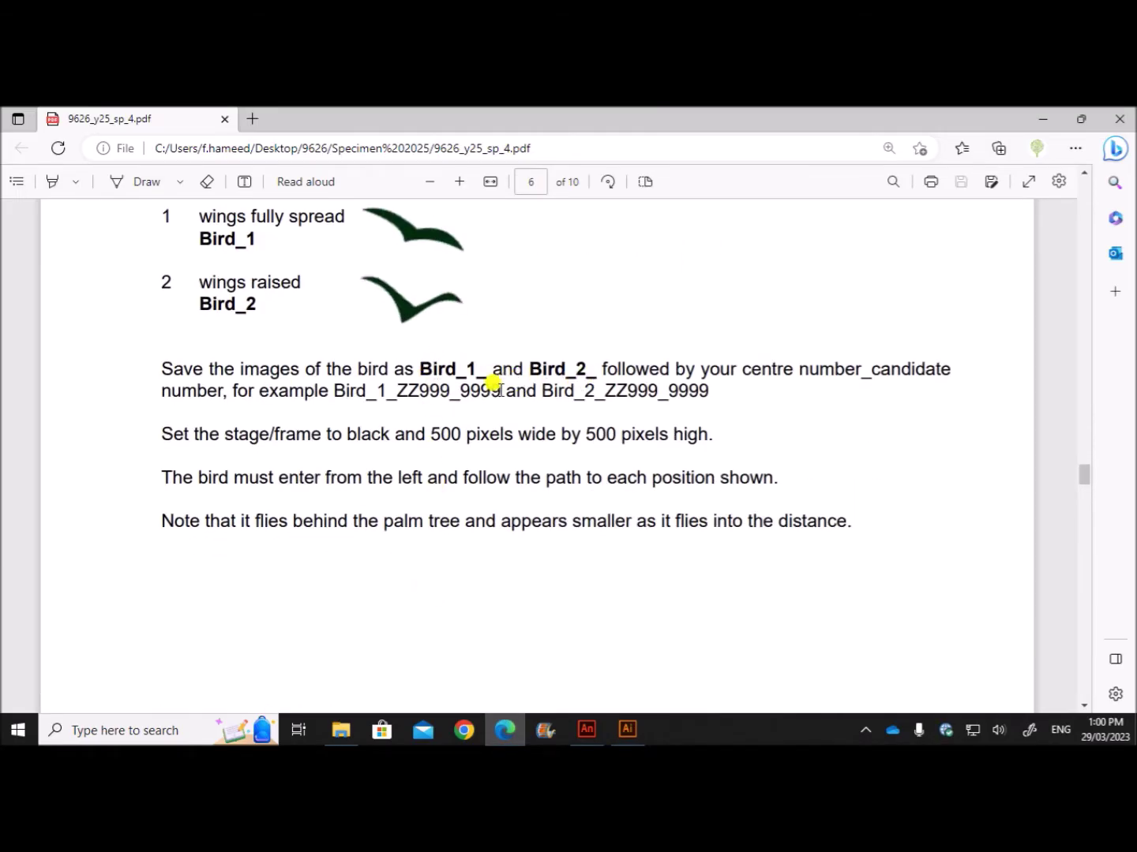
scroll(281, 460, "down", 2)
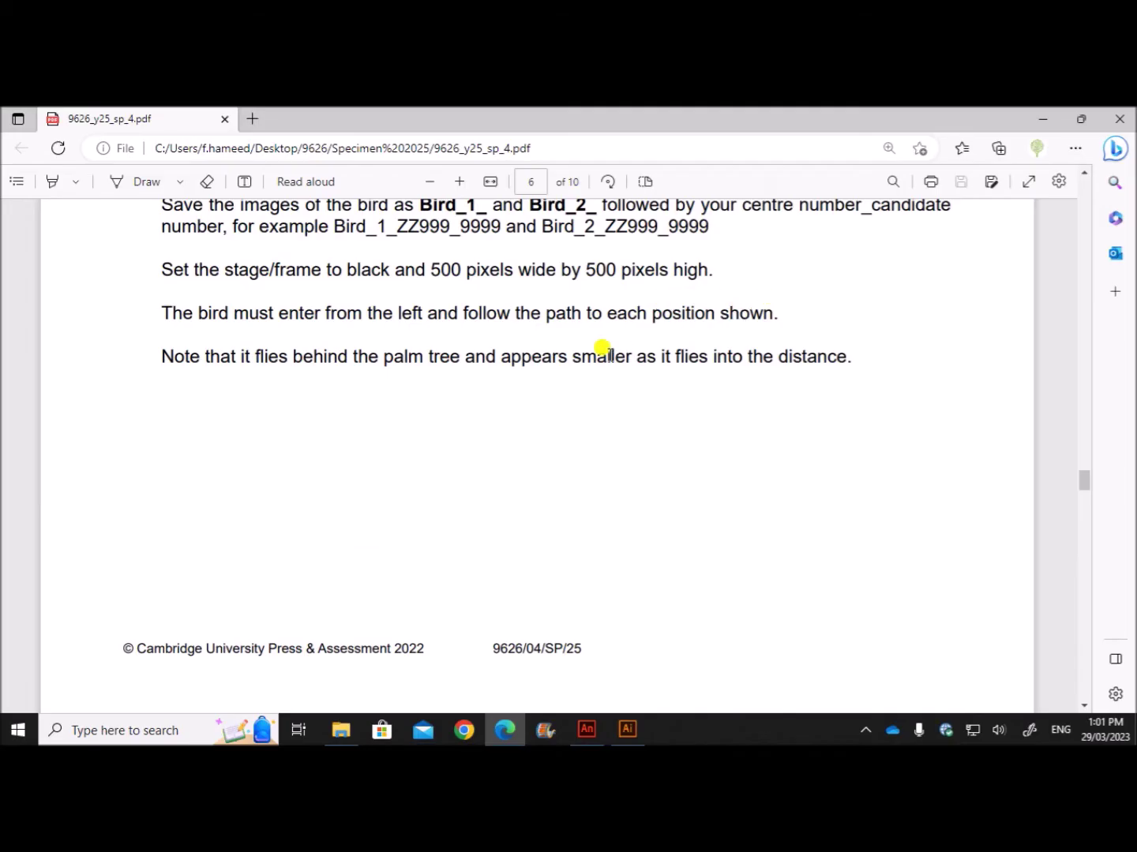
scroll(597, 348, "up", 2)
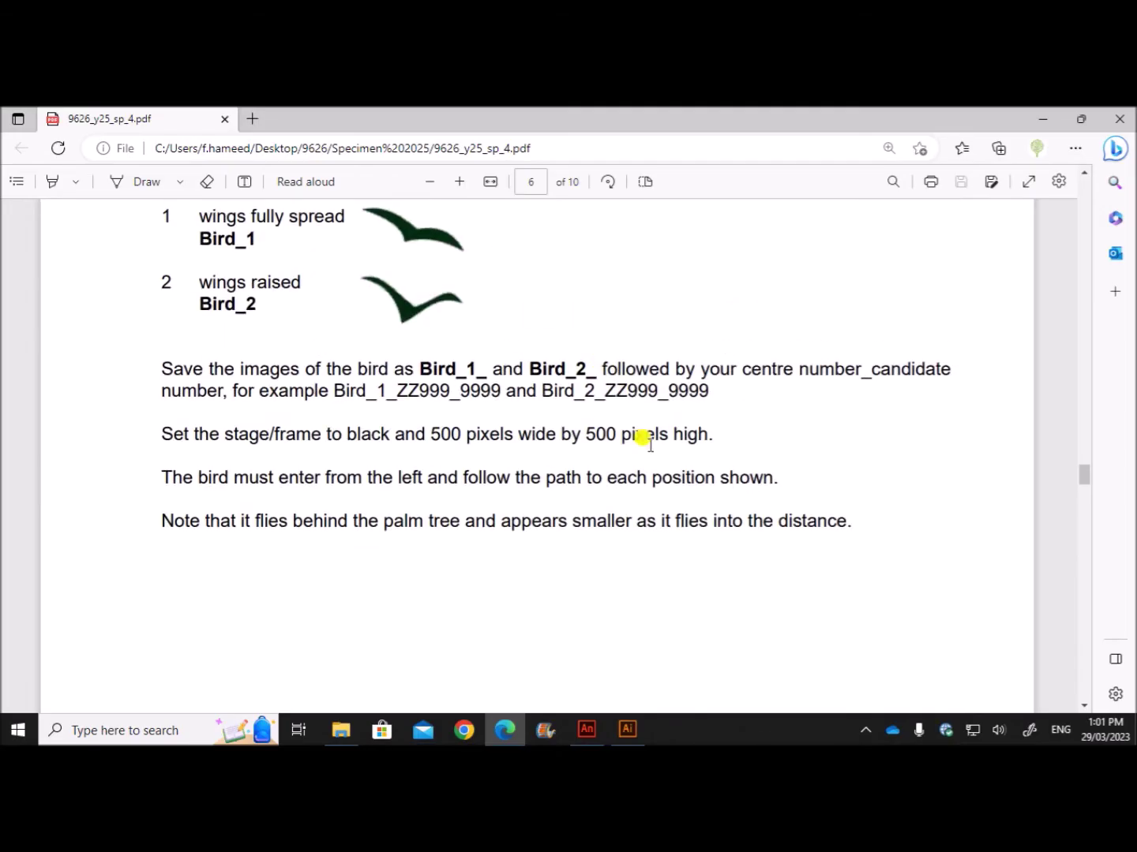
left_click(585, 732)
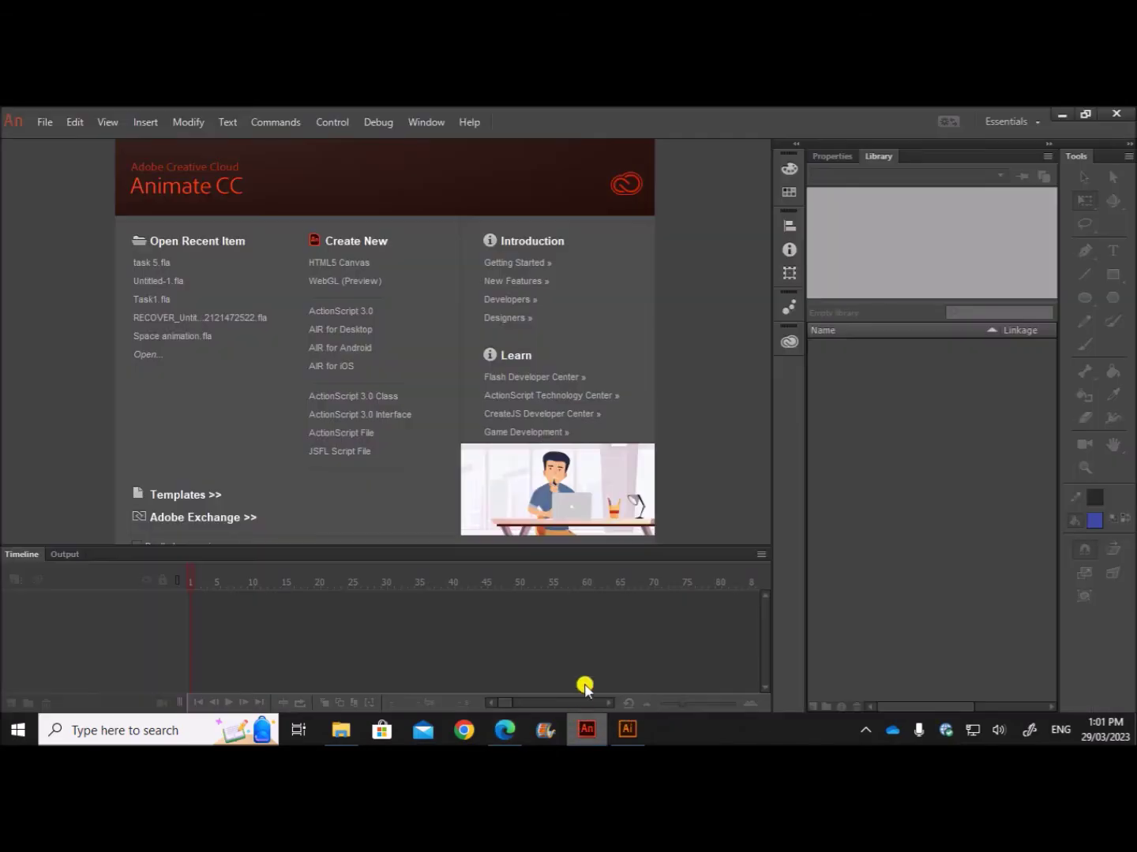
Create an HTML5 Canvas document with a black 500 × 500 pixel stage.
left_click(335, 268)
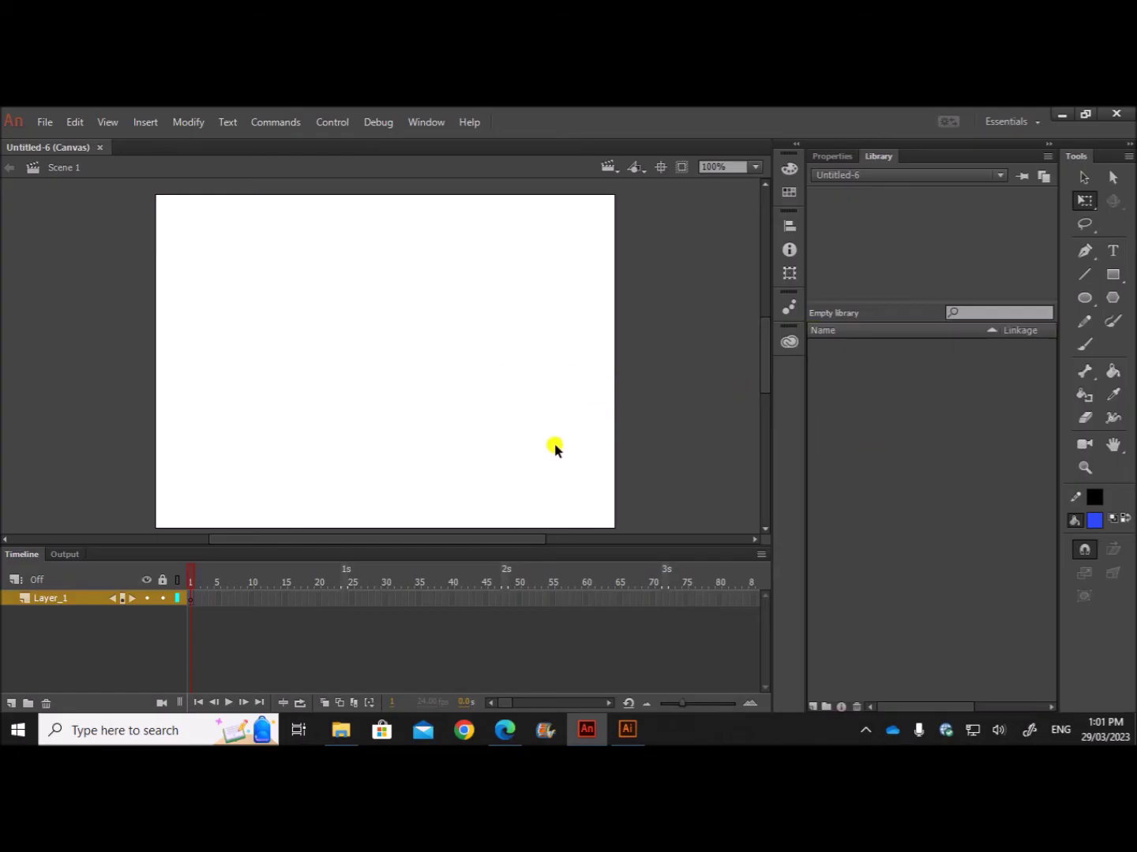
left_click(832, 155)
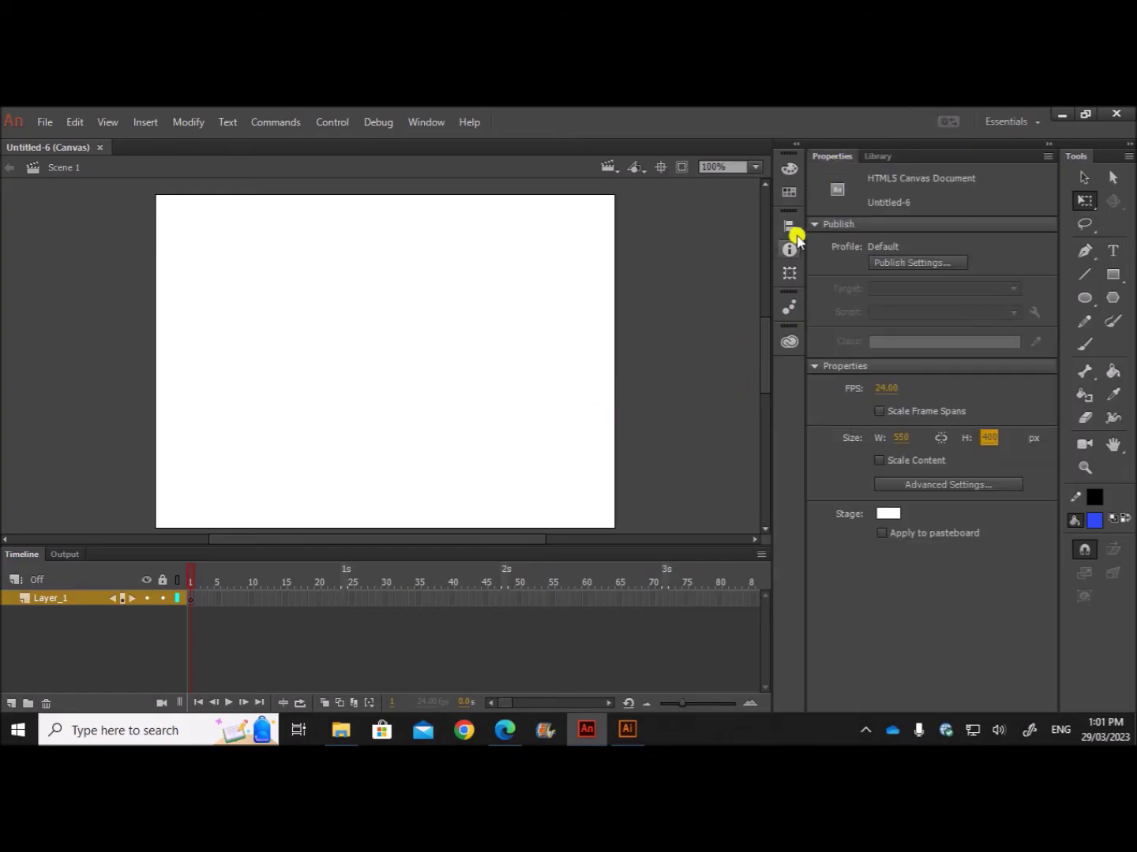
left_click(888, 515)
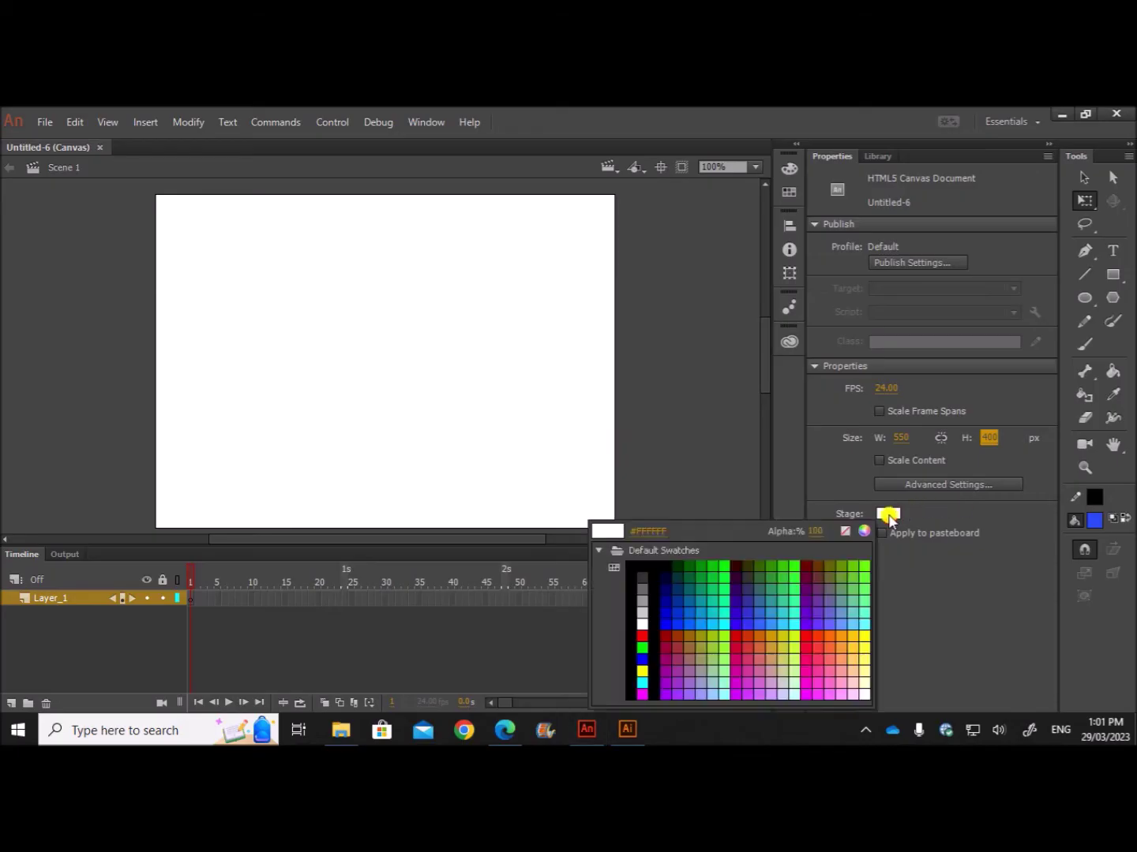
left_click(654, 571)
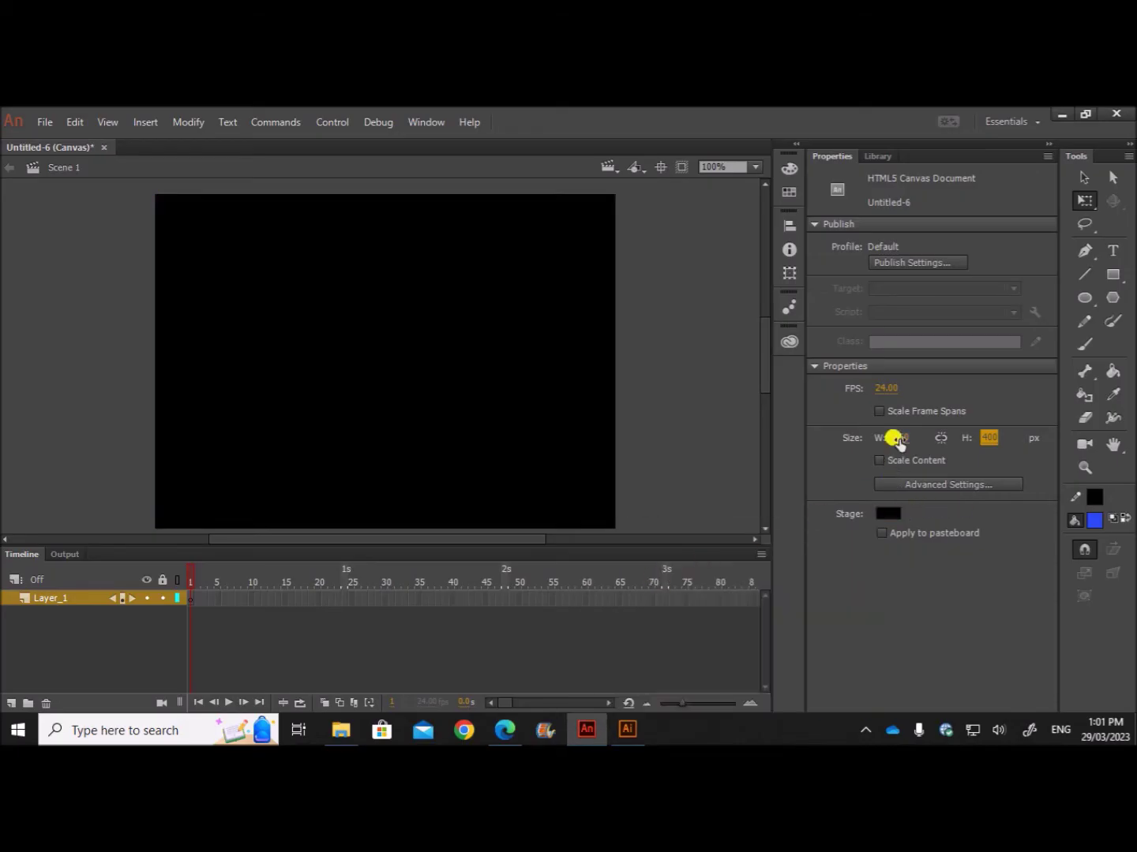
left_click(896, 438)
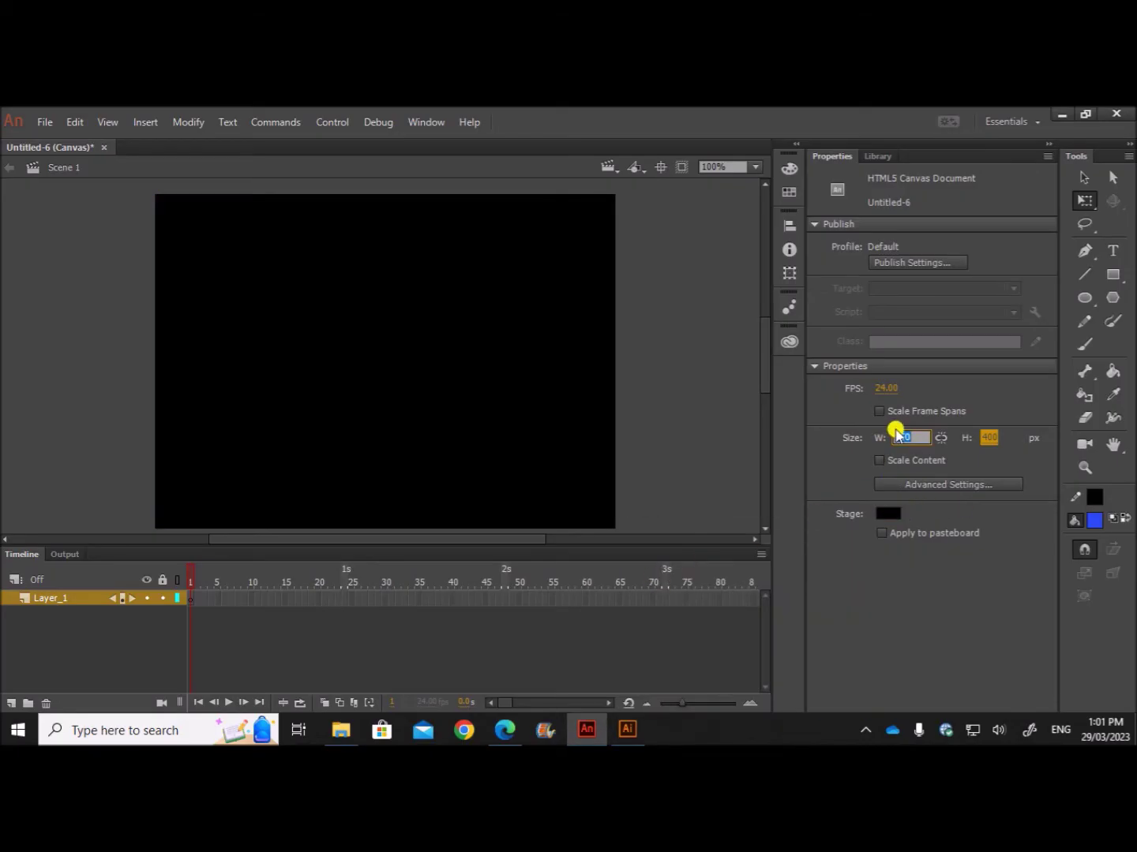
type("500")
left_click(989, 437)
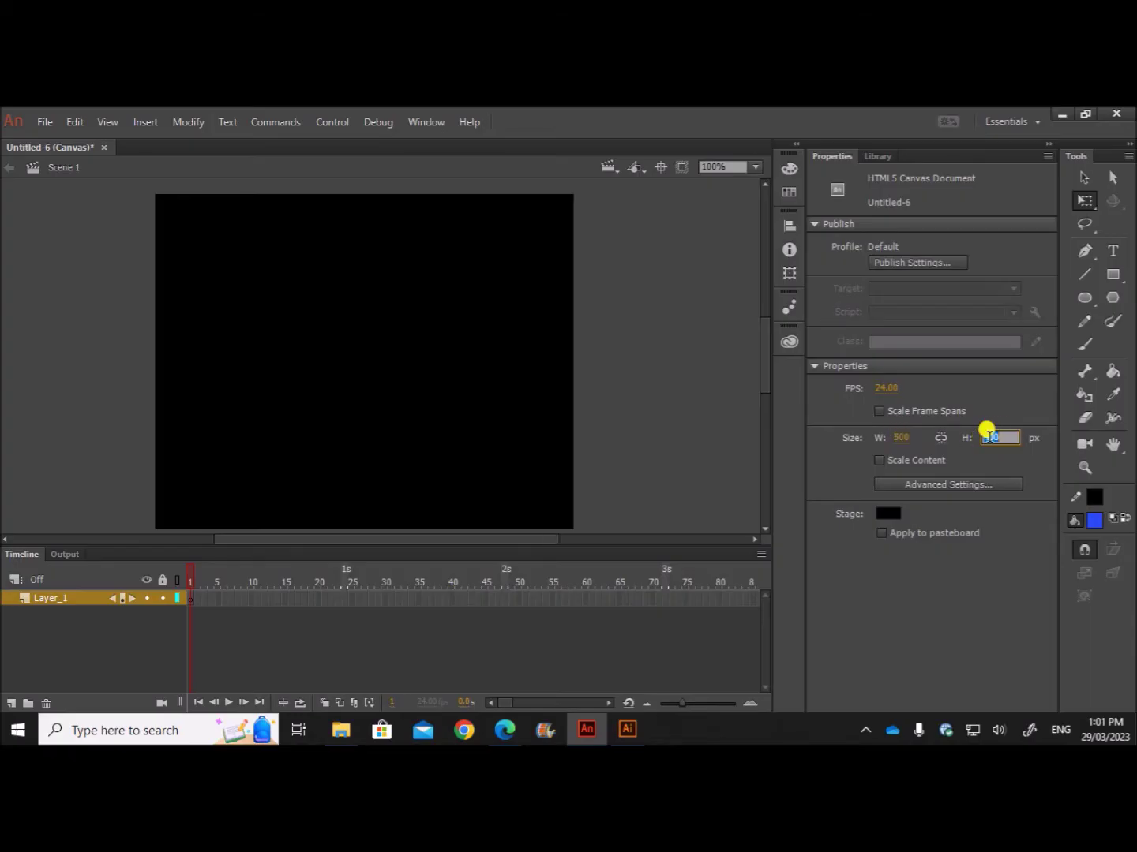
type("500")
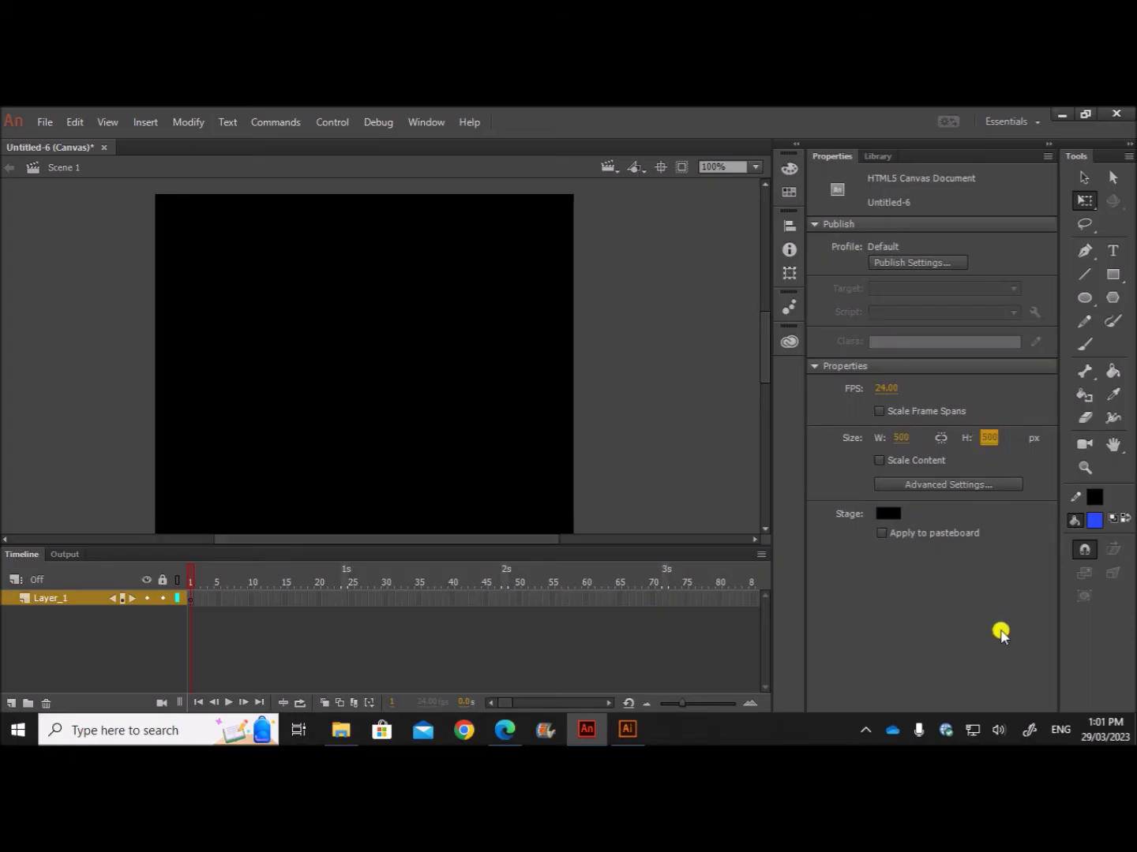
left_click(999, 630)
left_click(509, 733)
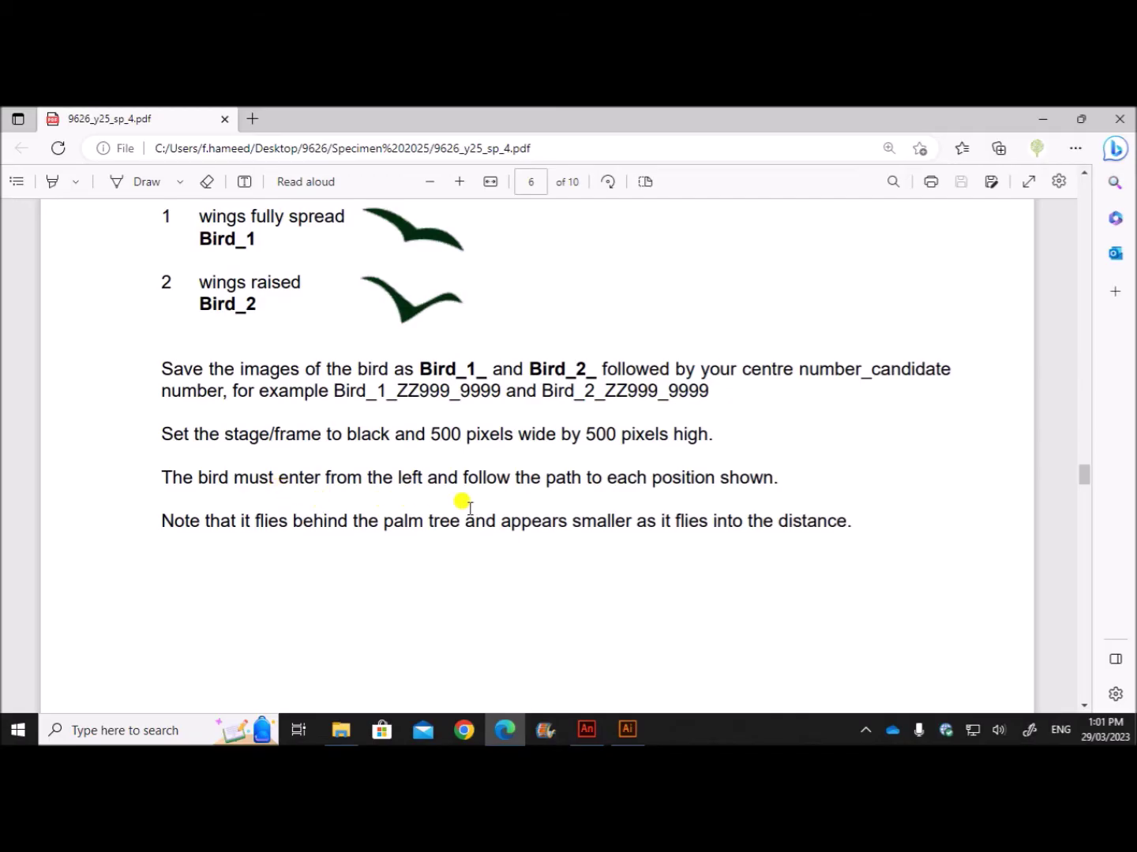
Review question 3's island picture and bird images in the PDF, then return to Animate.
scroll(799, 498, "up", 4)
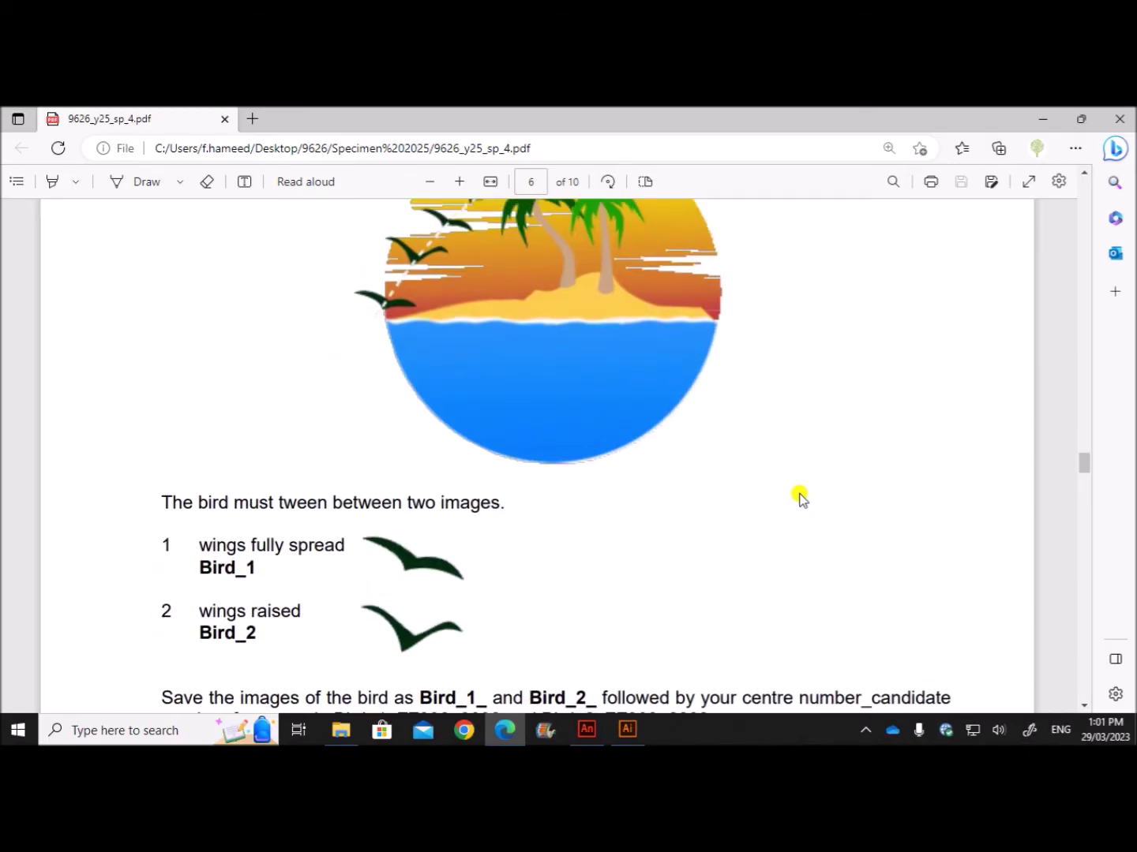
scroll(472, 478, "up", 2)
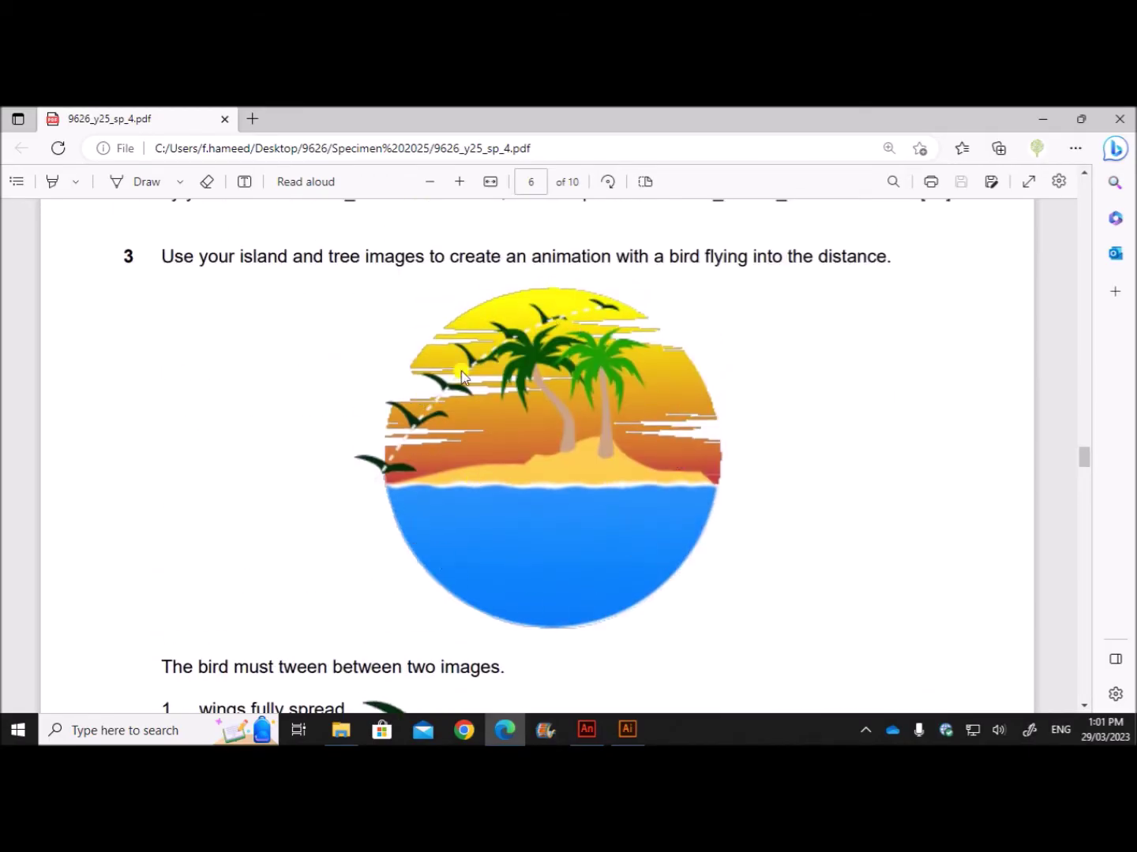
scroll(510, 516, "down", 2)
scroll(503, 508, "up", 3)
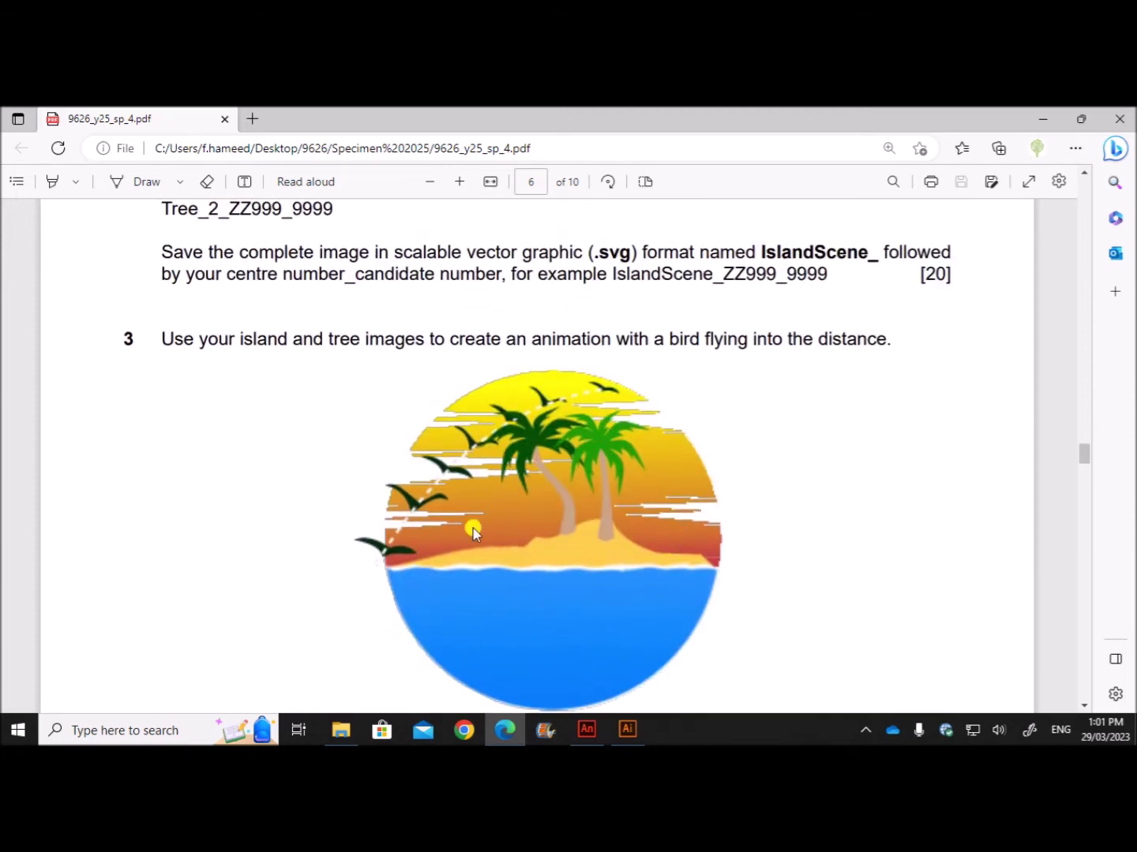
scroll(611, 482, "down", 3)
left_click(628, 731)
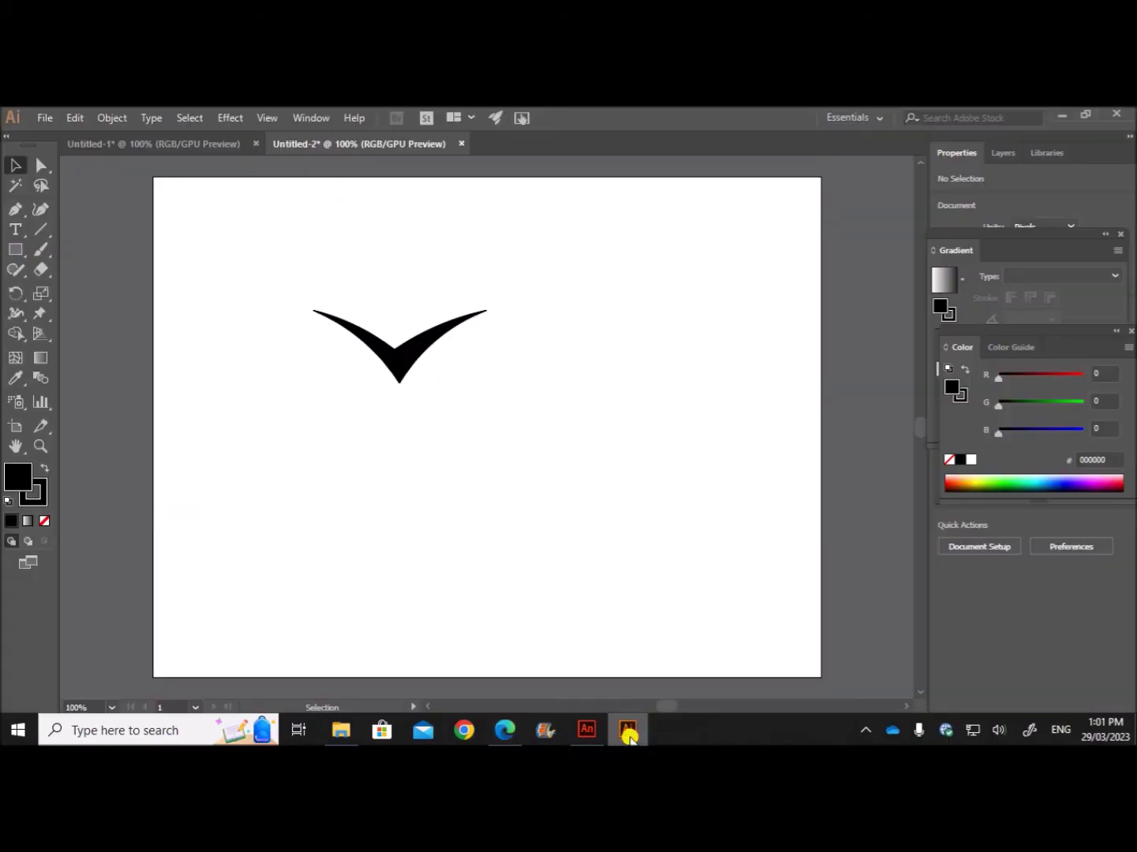
left_click(627, 731)
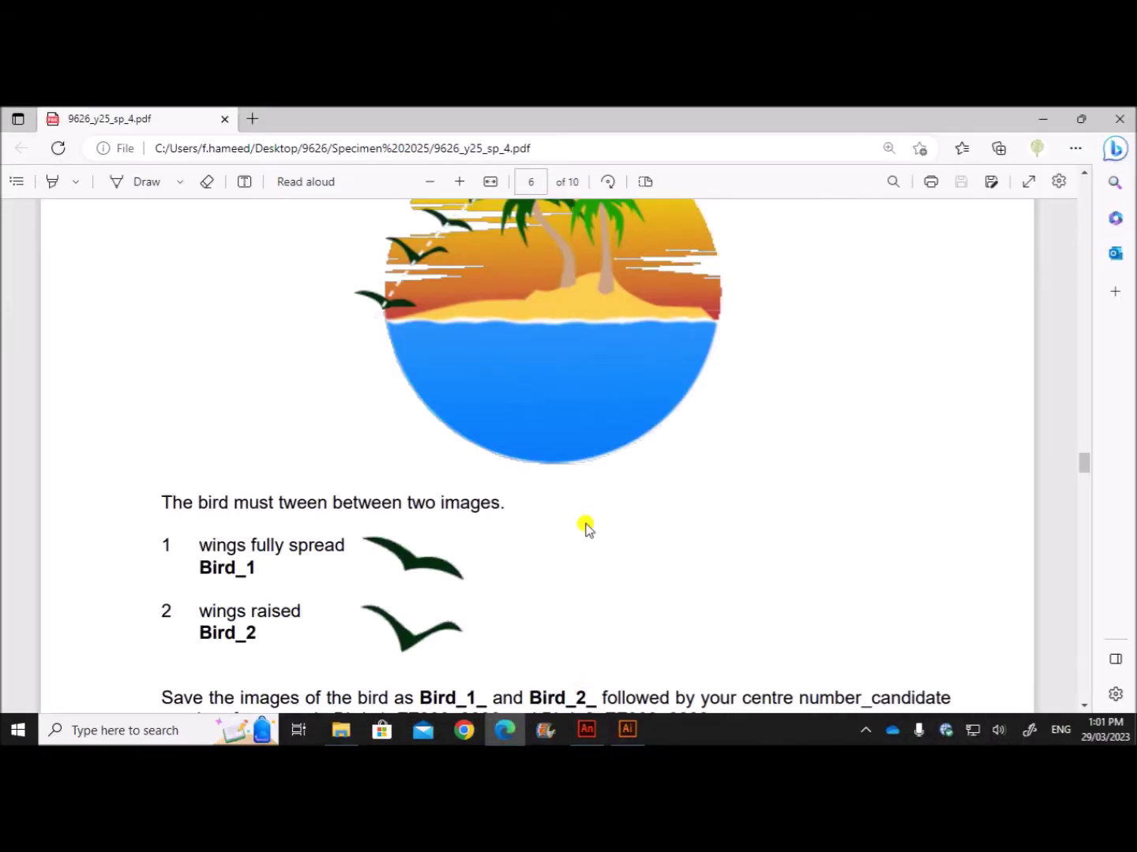
left_click(585, 732)
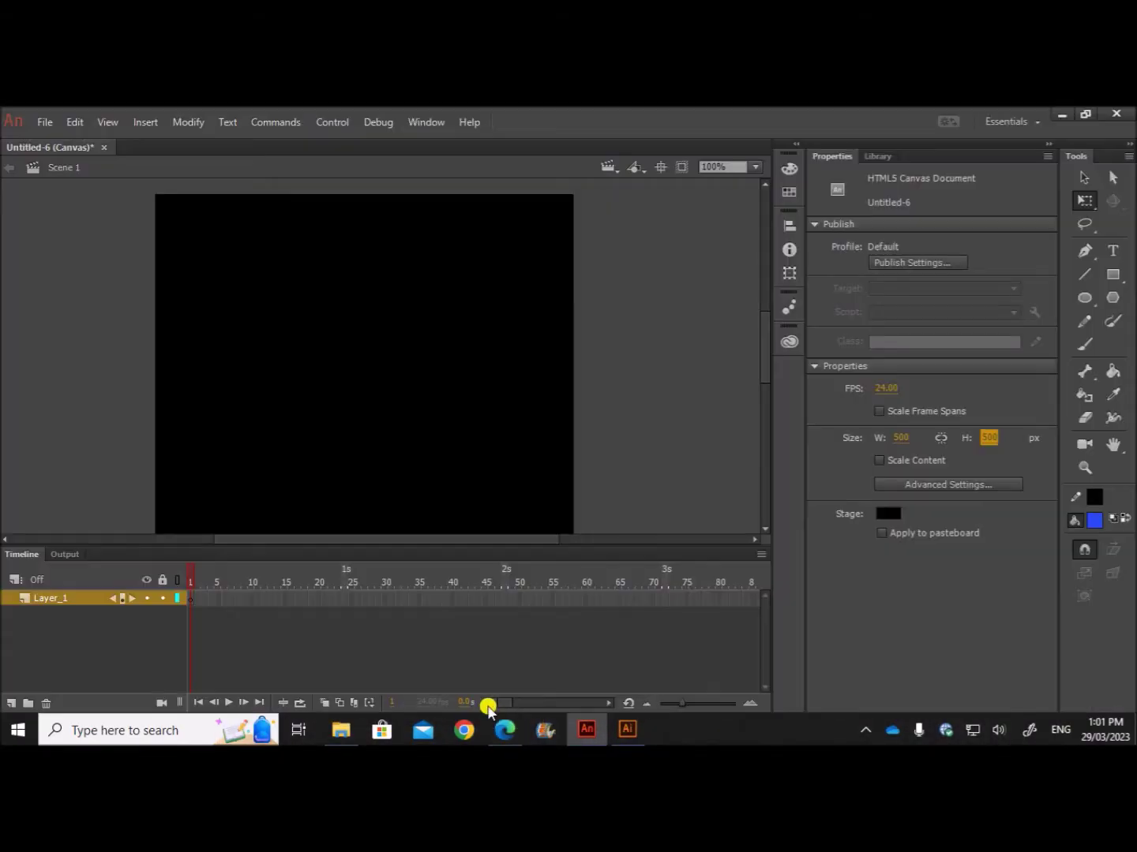
Drag Island_ZZ123_1234.svg from the Examination folder onto the Animate stage and confirm the import.
left_click(340, 730)
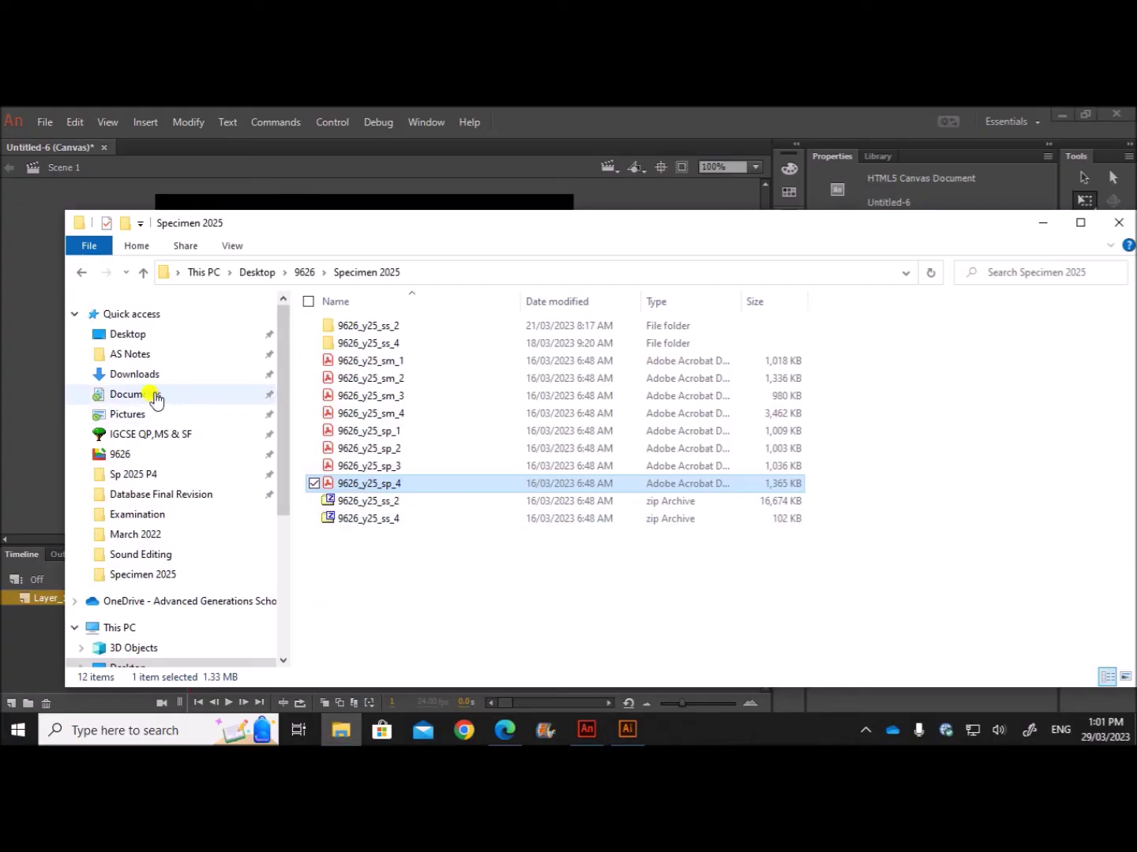
left_click(126, 514)
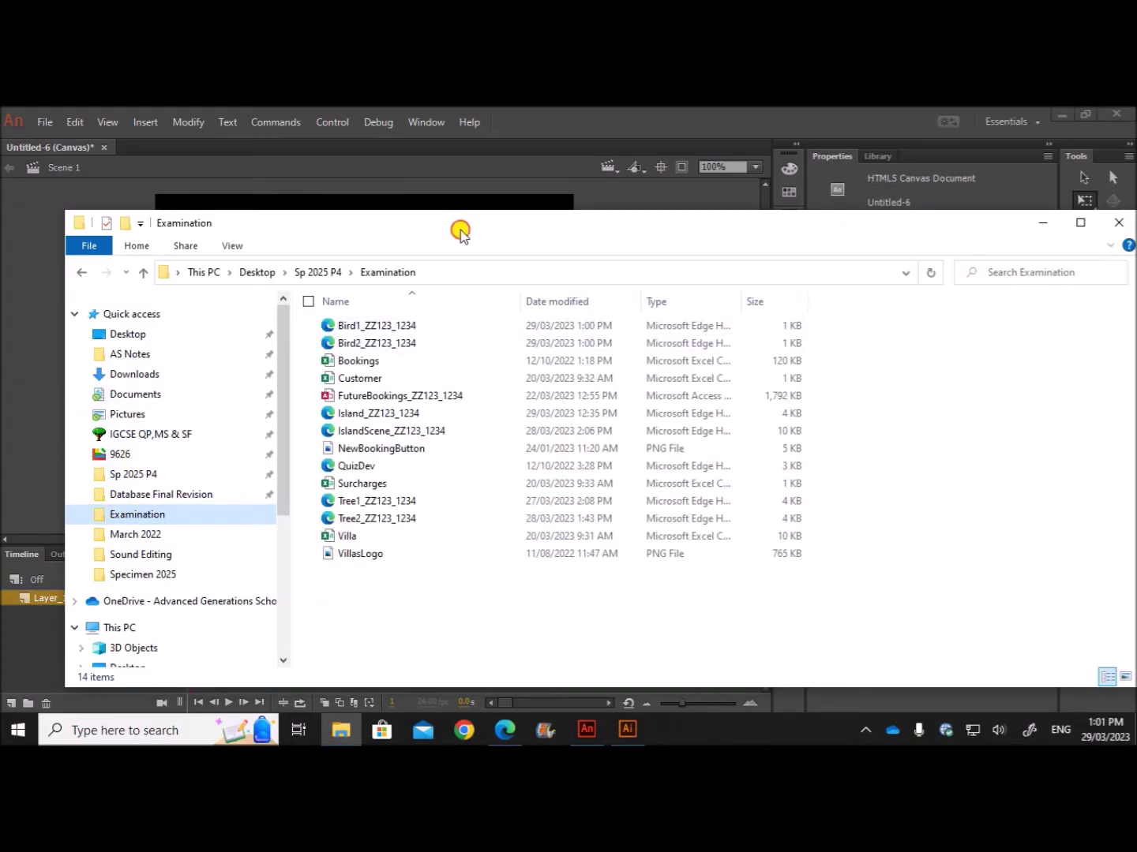
left_click_drag(459, 230, 1001, 248)
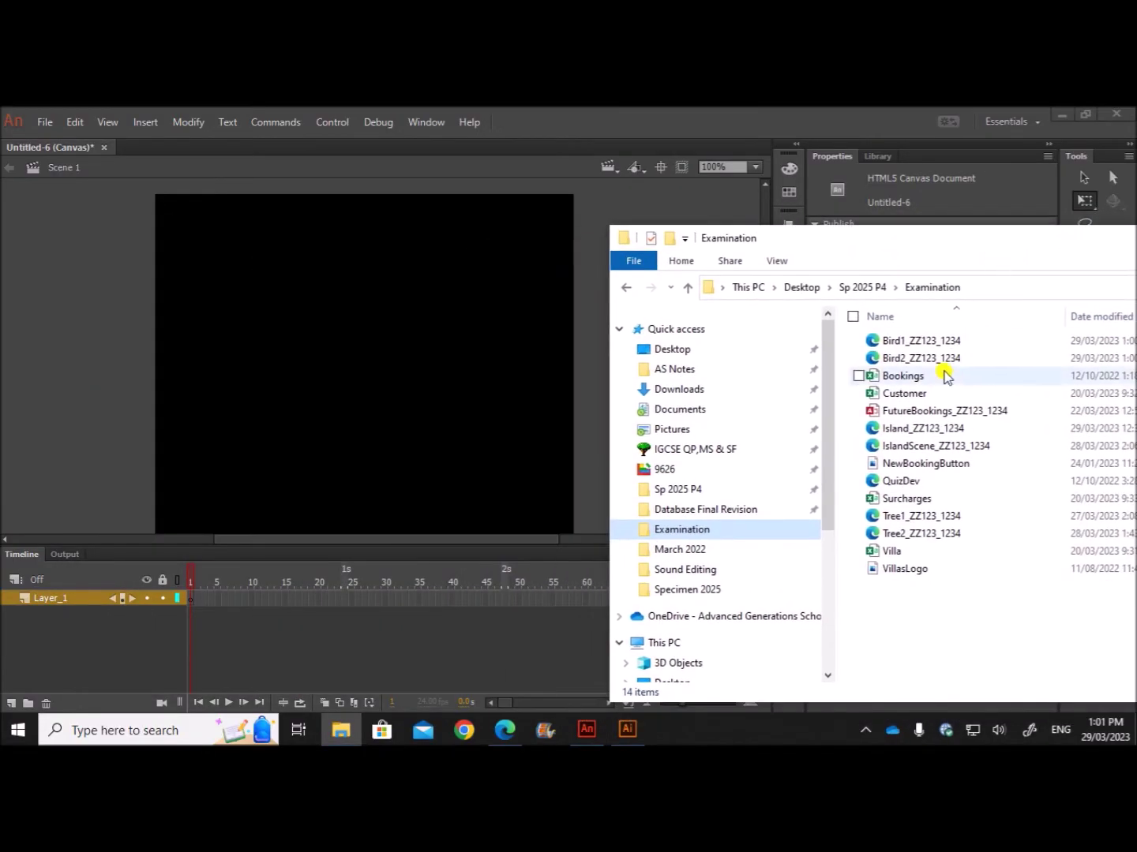
left_click(899, 431)
left_click_drag(895, 430, 335, 377)
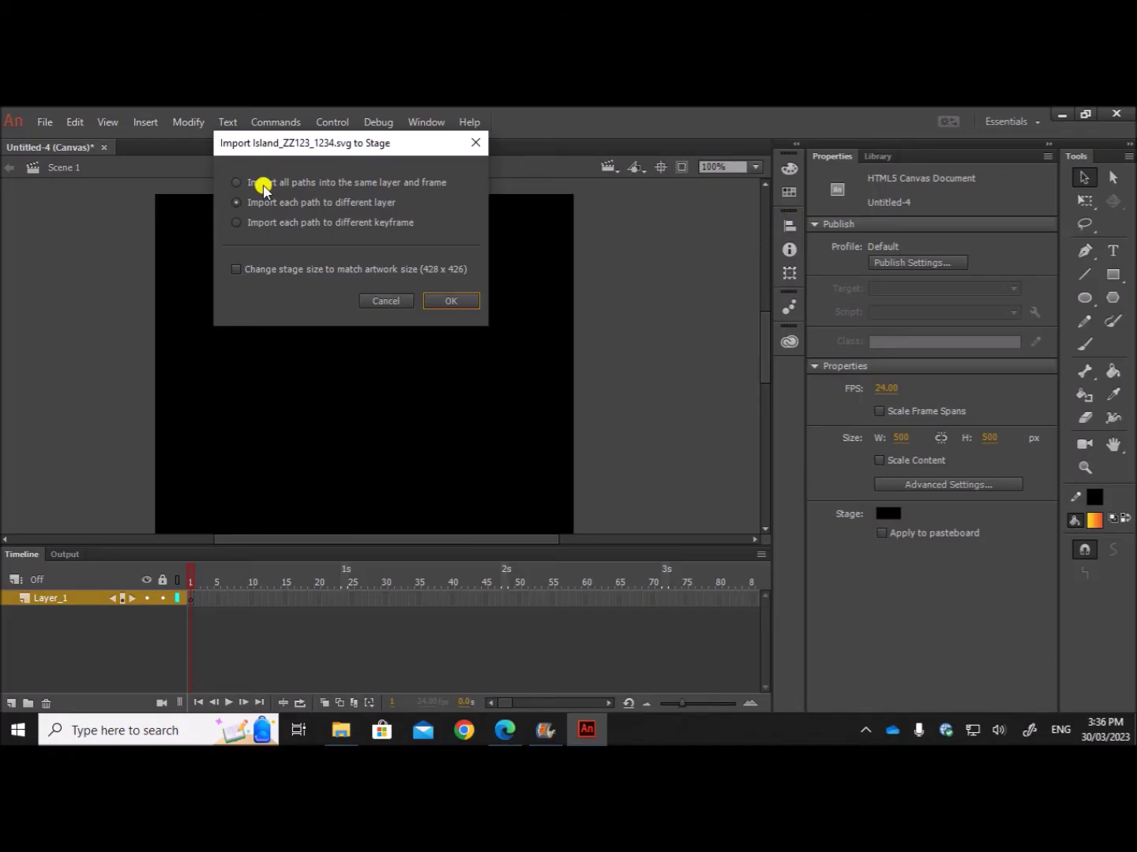
left_click(444, 301)
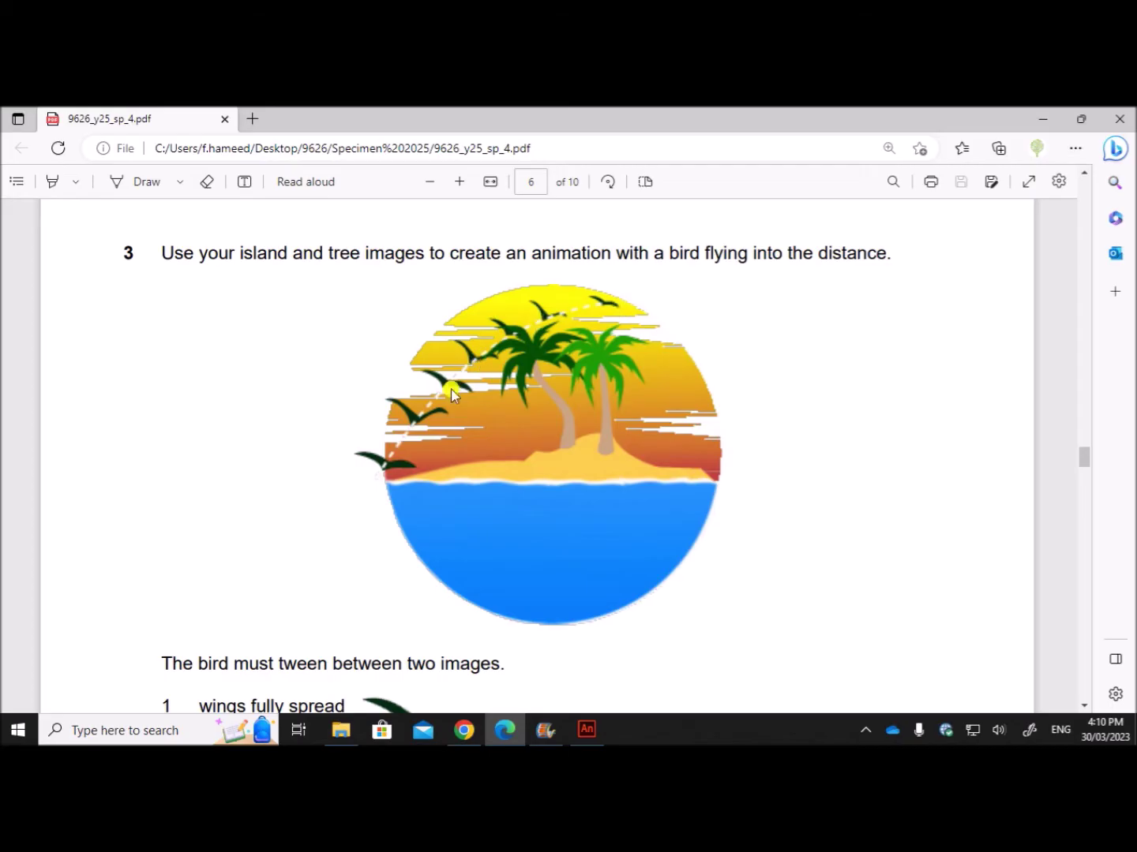
Add a new layer above the island and draw a diagonal line from the left shoreline across the sky.
left_click(587, 730)
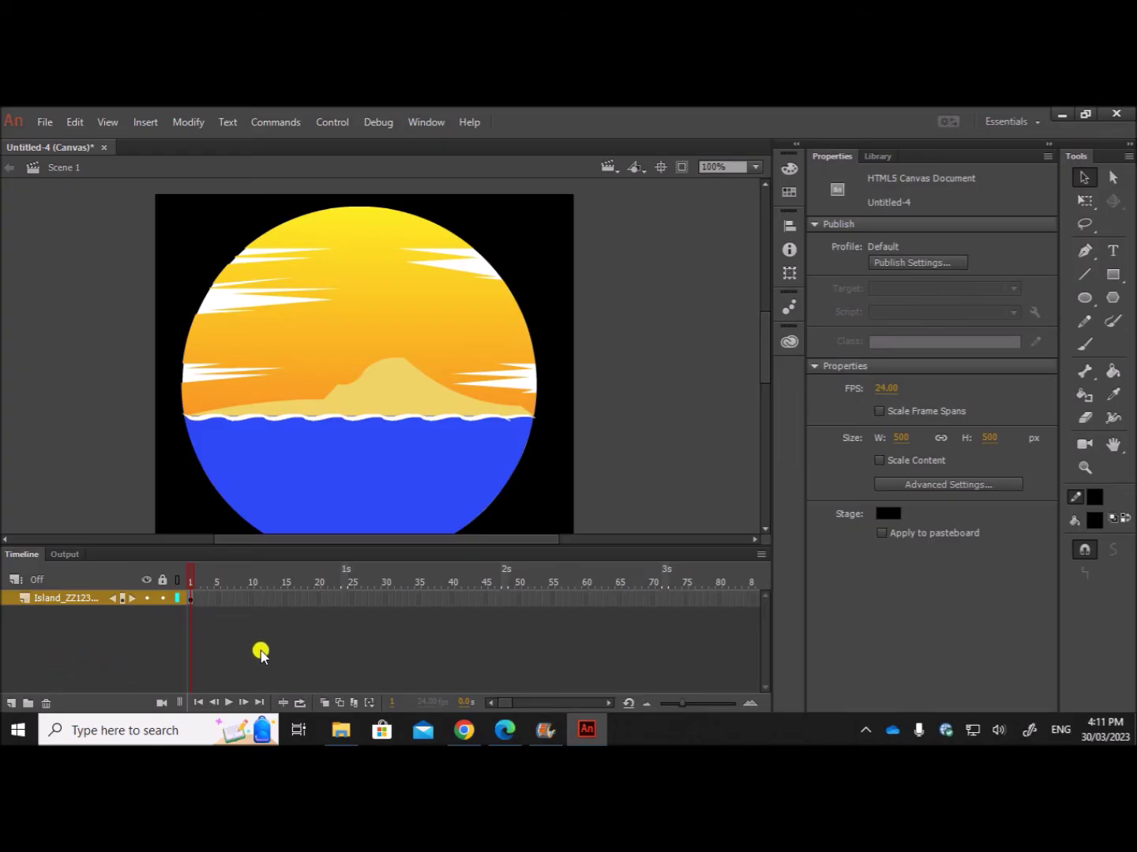
left_click(10, 704)
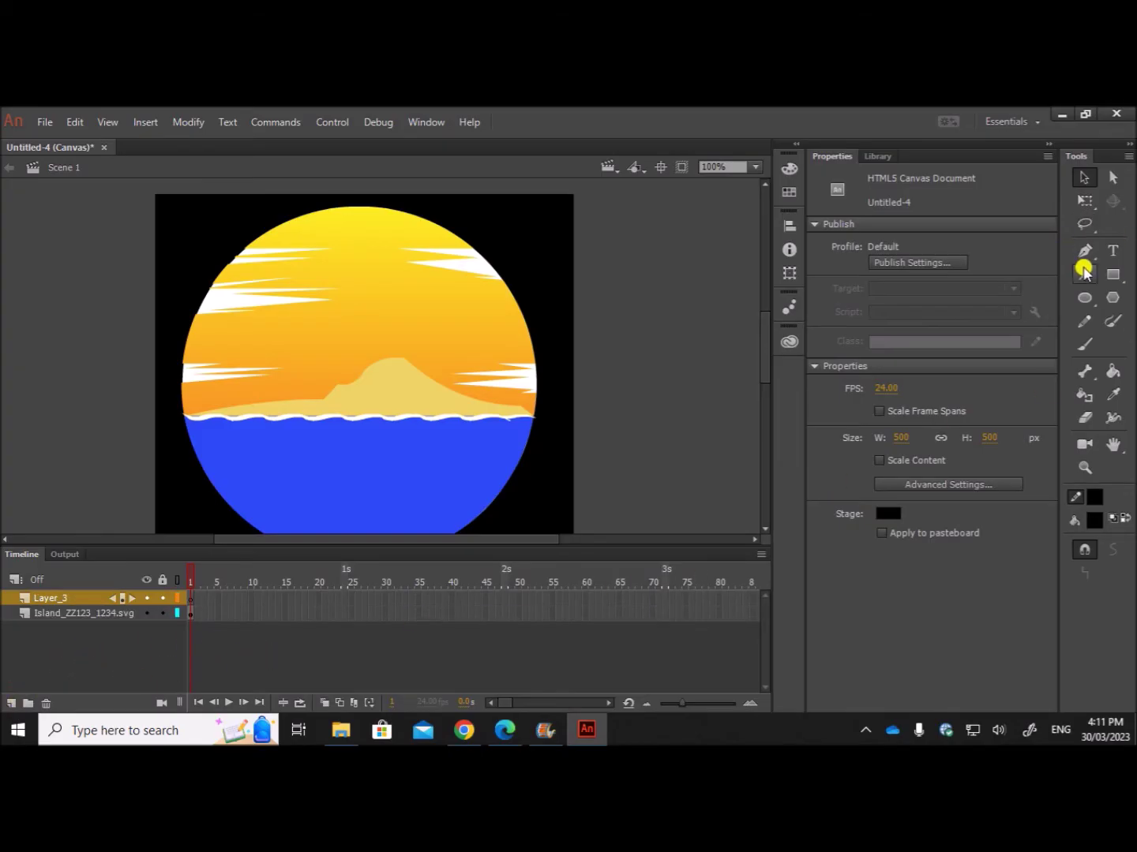
left_click(1084, 274)
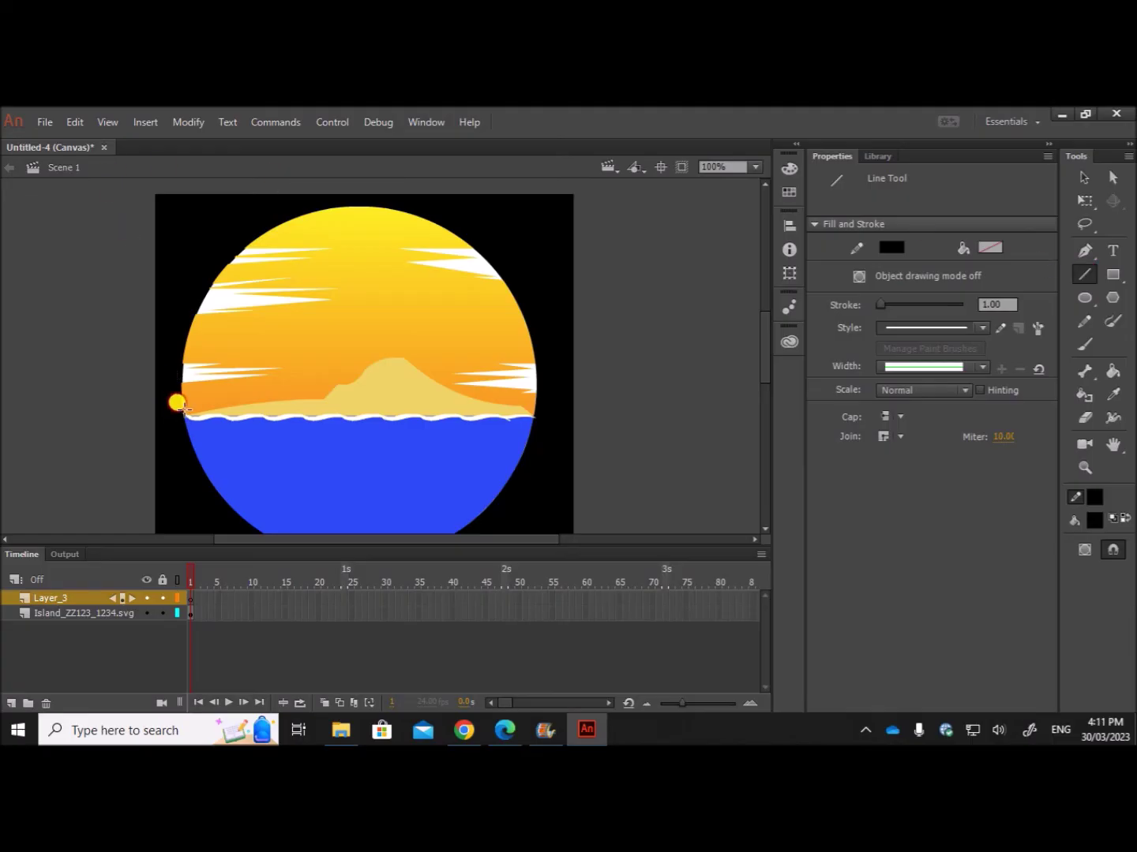
left_click_drag(182, 412, 435, 230)
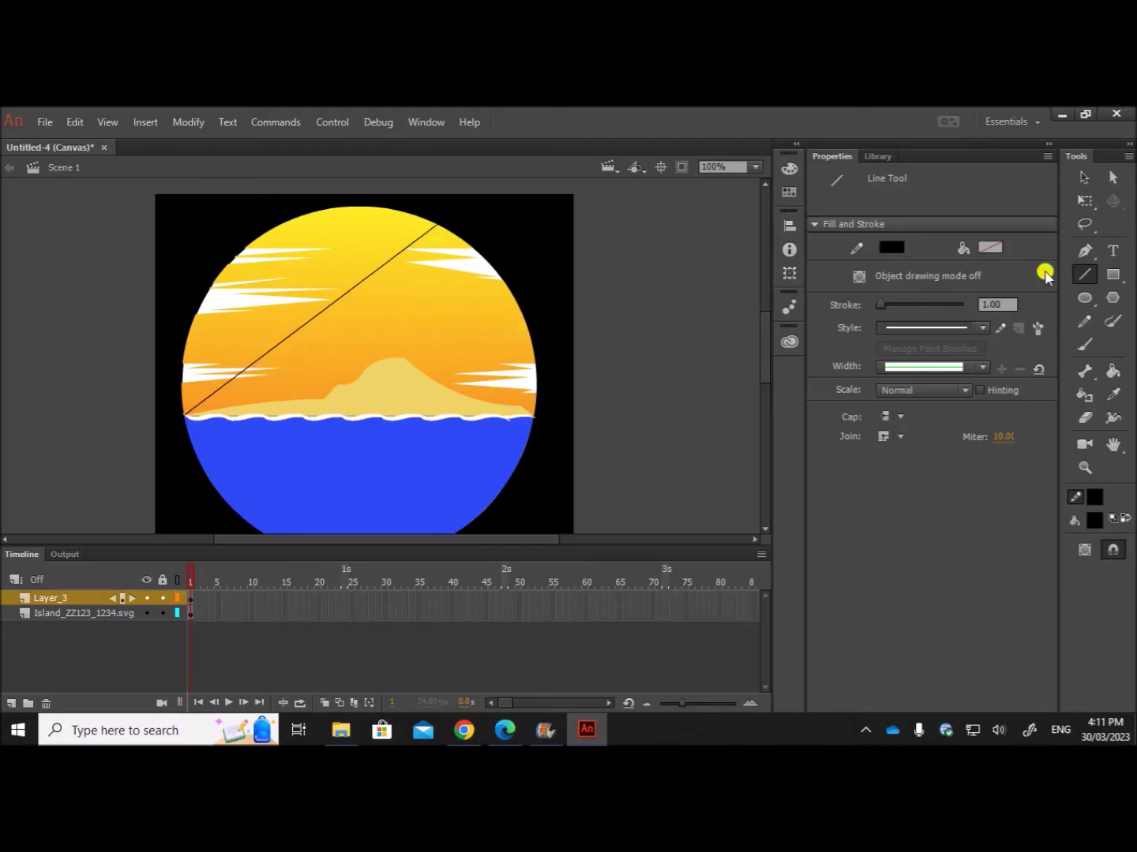
left_click(1085, 179)
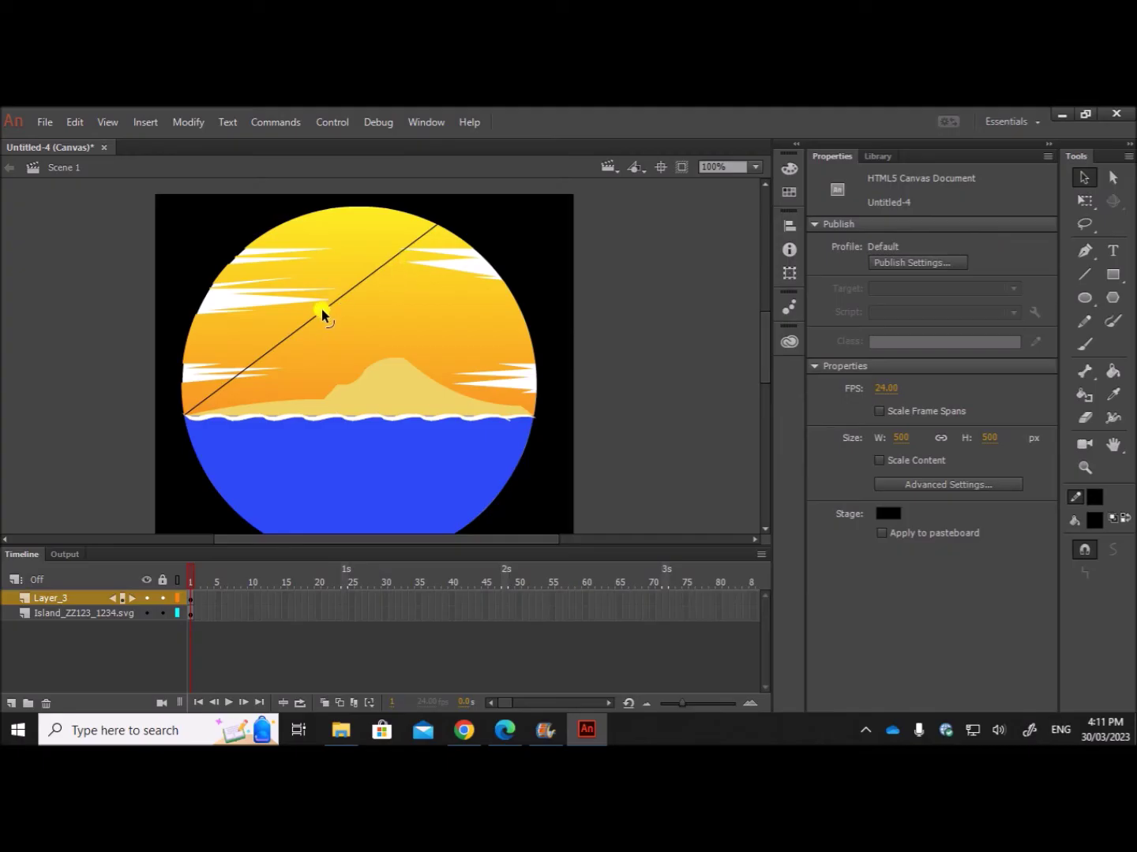
Bend the line into a smooth upward arc toward the upper right, matching the task sheet's example.
left_click_drag(322, 315, 303, 281)
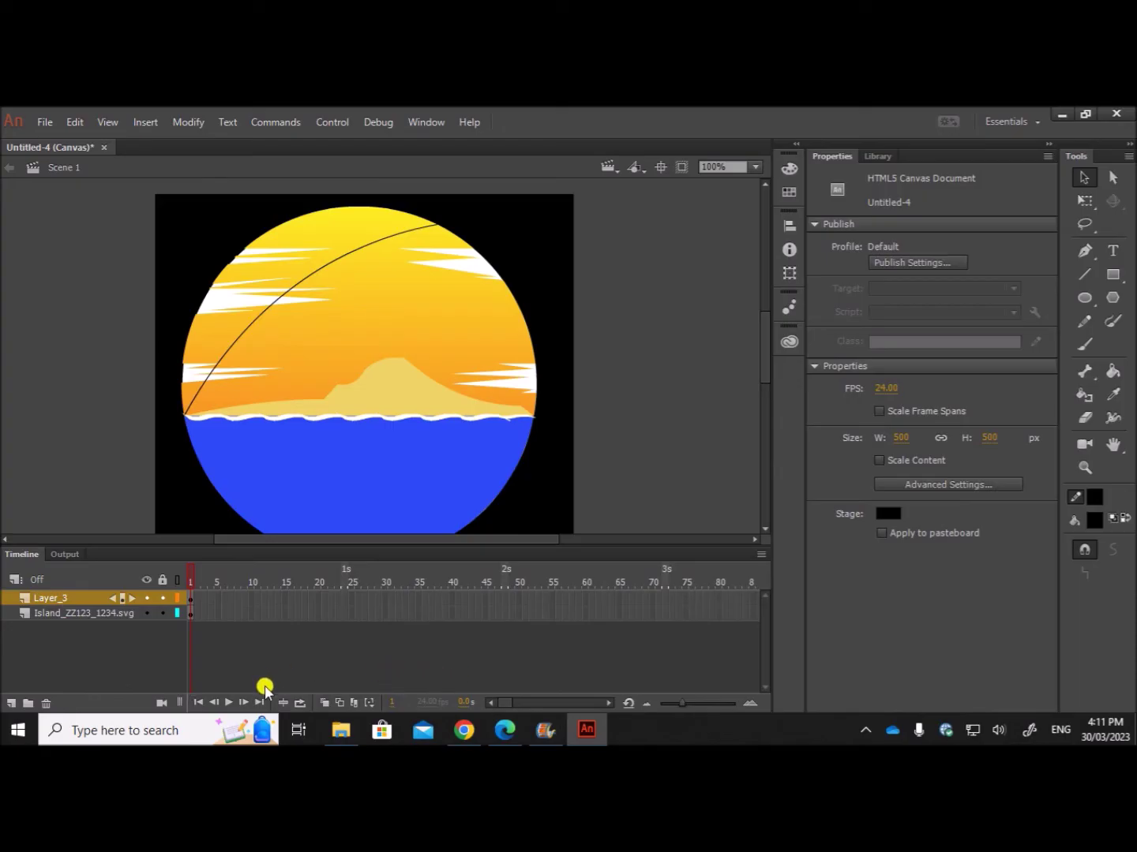
left_click(503, 731)
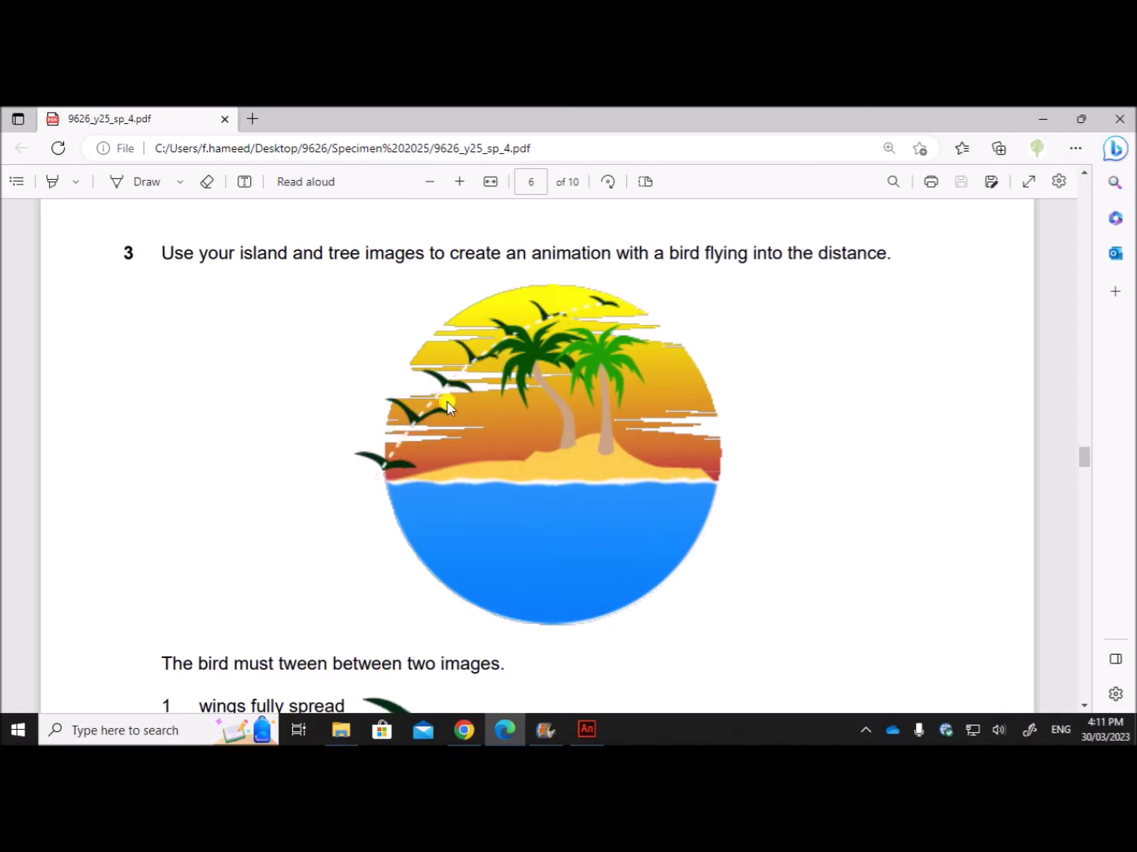
left_click(588, 730)
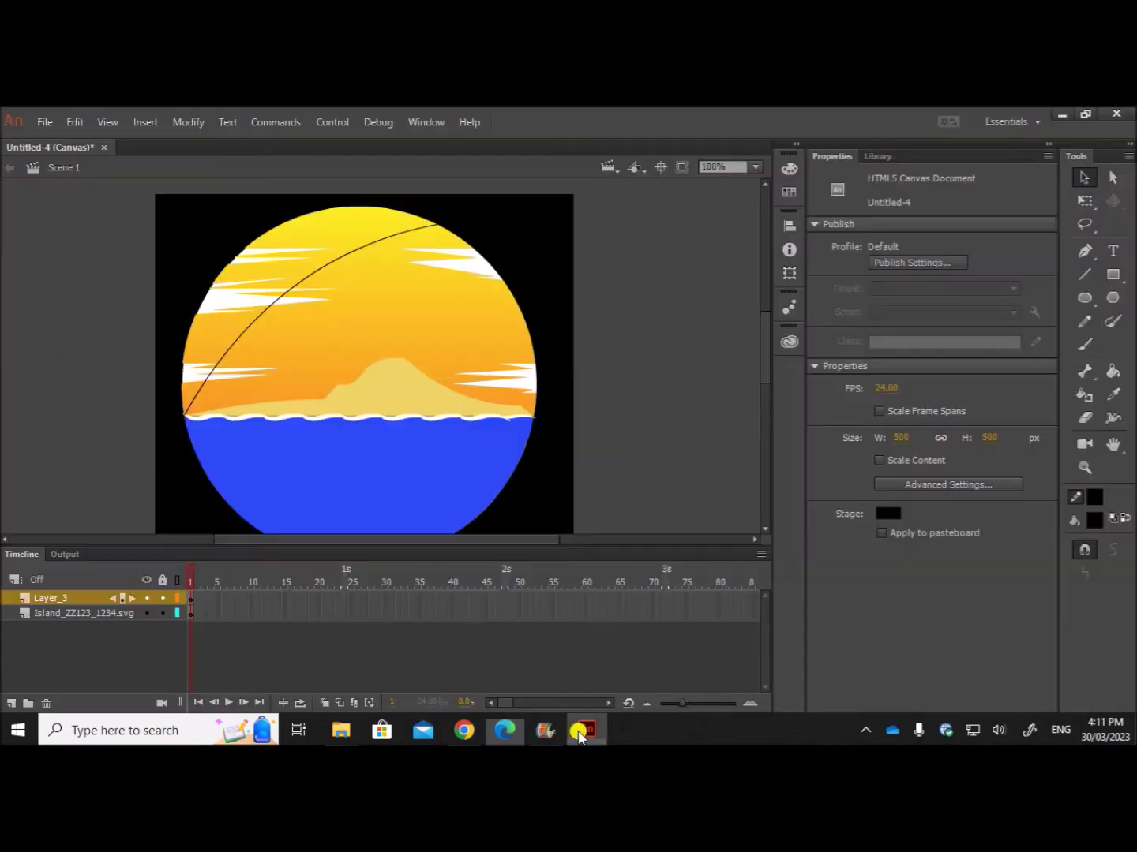
scroll(603, 705, "right", 10)
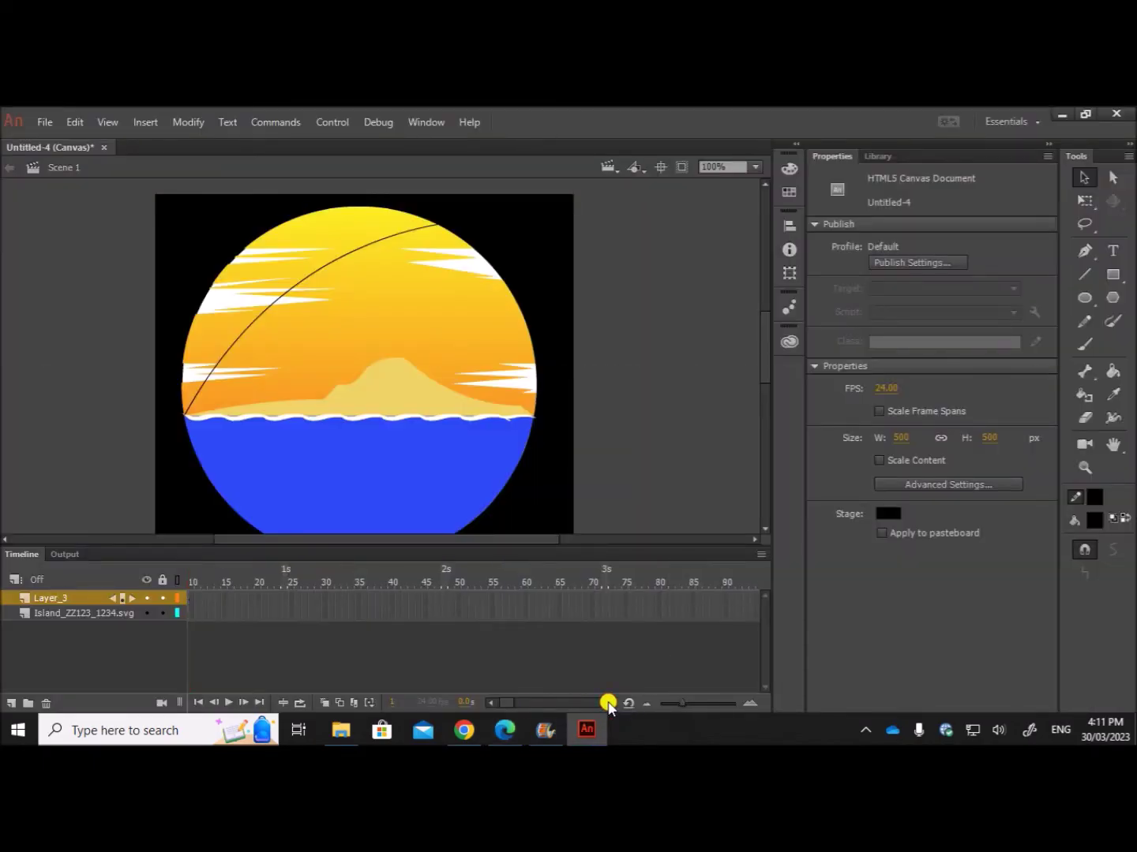
scroll(607, 705, "right", 4)
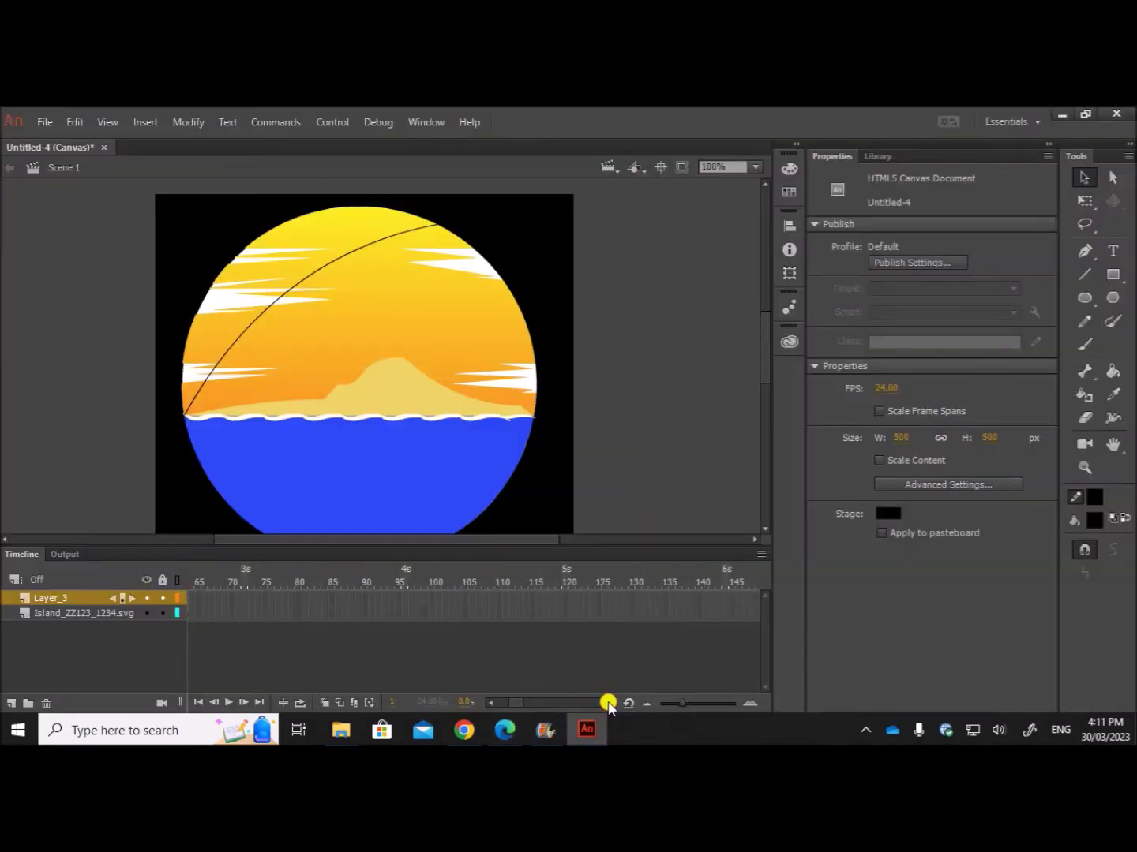
Insert frames on the Island layer out to frame 144 so the scene spans 6 seconds.
left_click(665, 614)
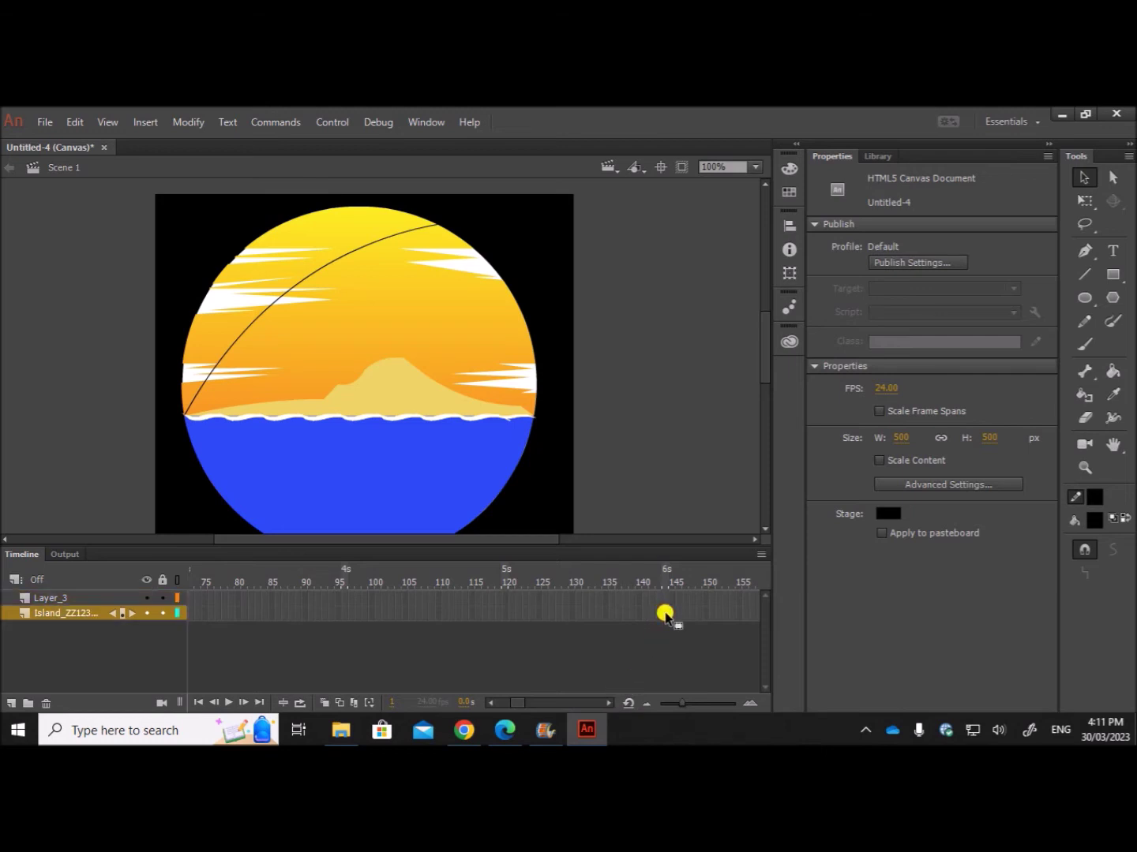
right_click(664, 614)
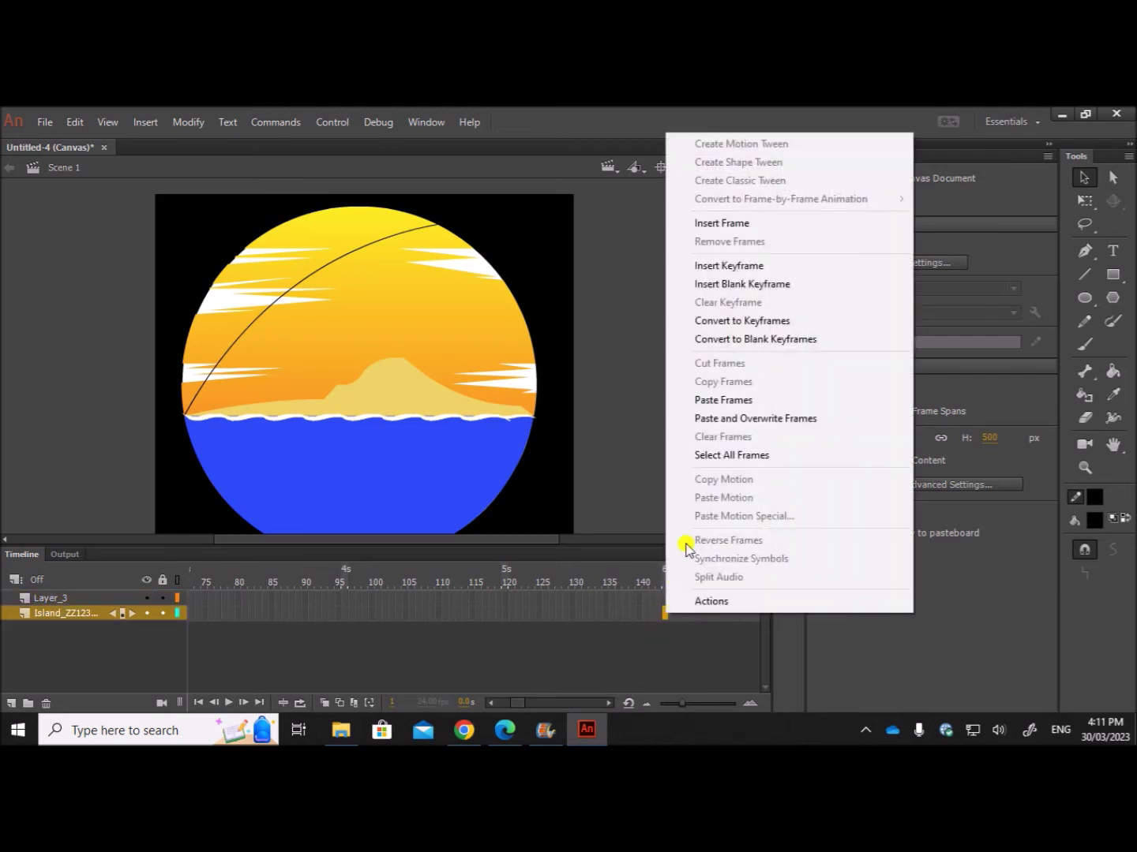
left_click(665, 643)
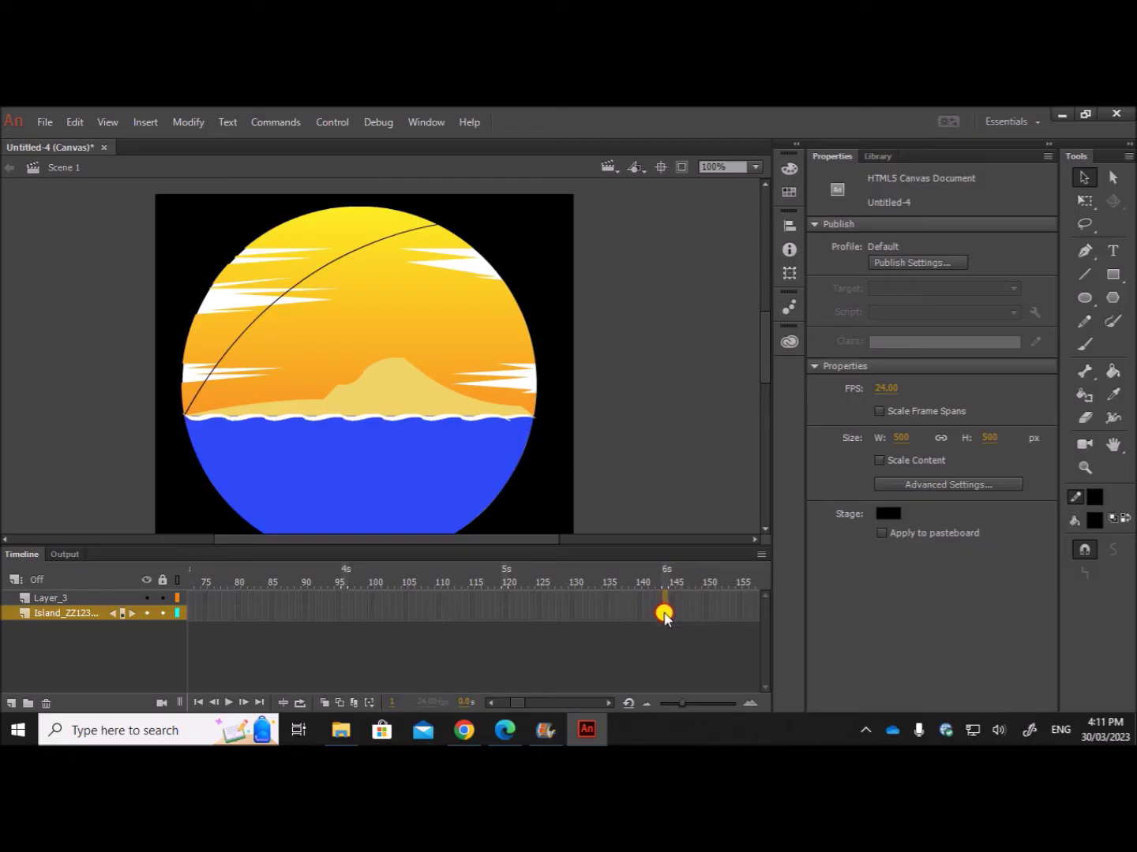
right_click(664, 615)
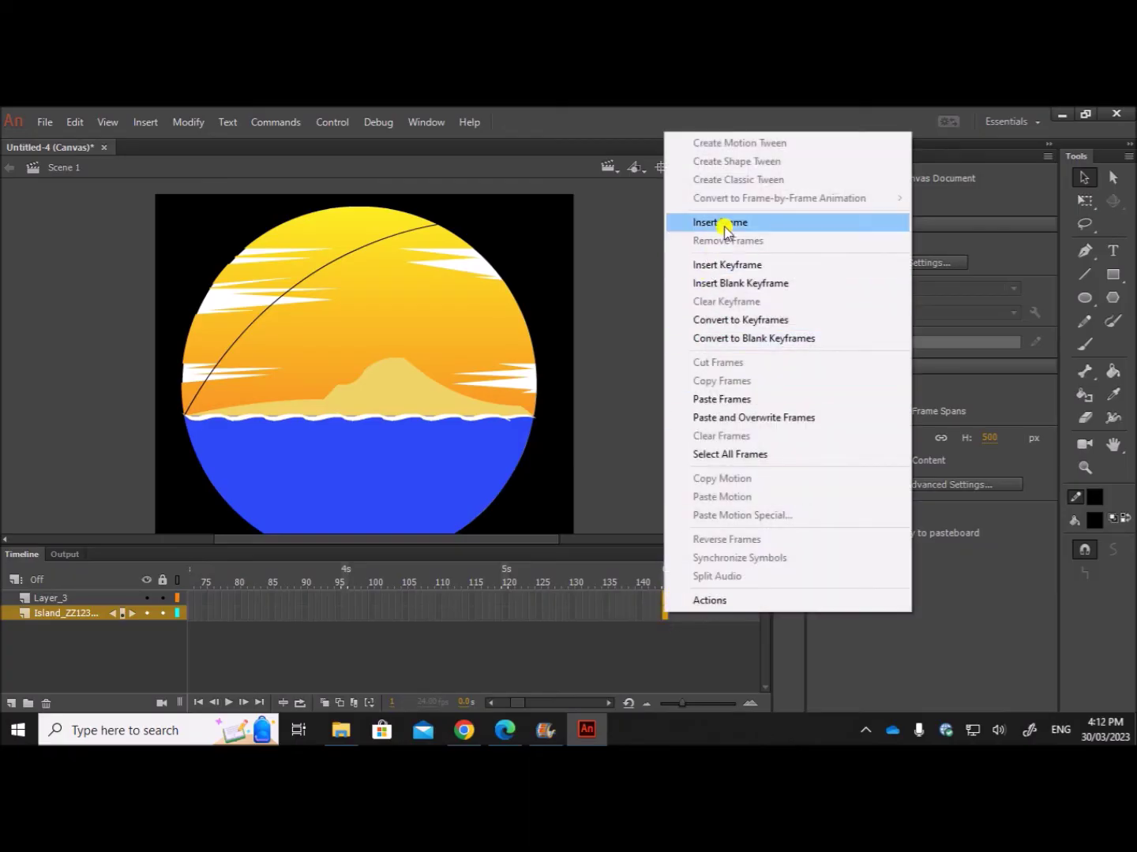
left_click(725, 225)
left_click_drag(517, 701, 491, 706)
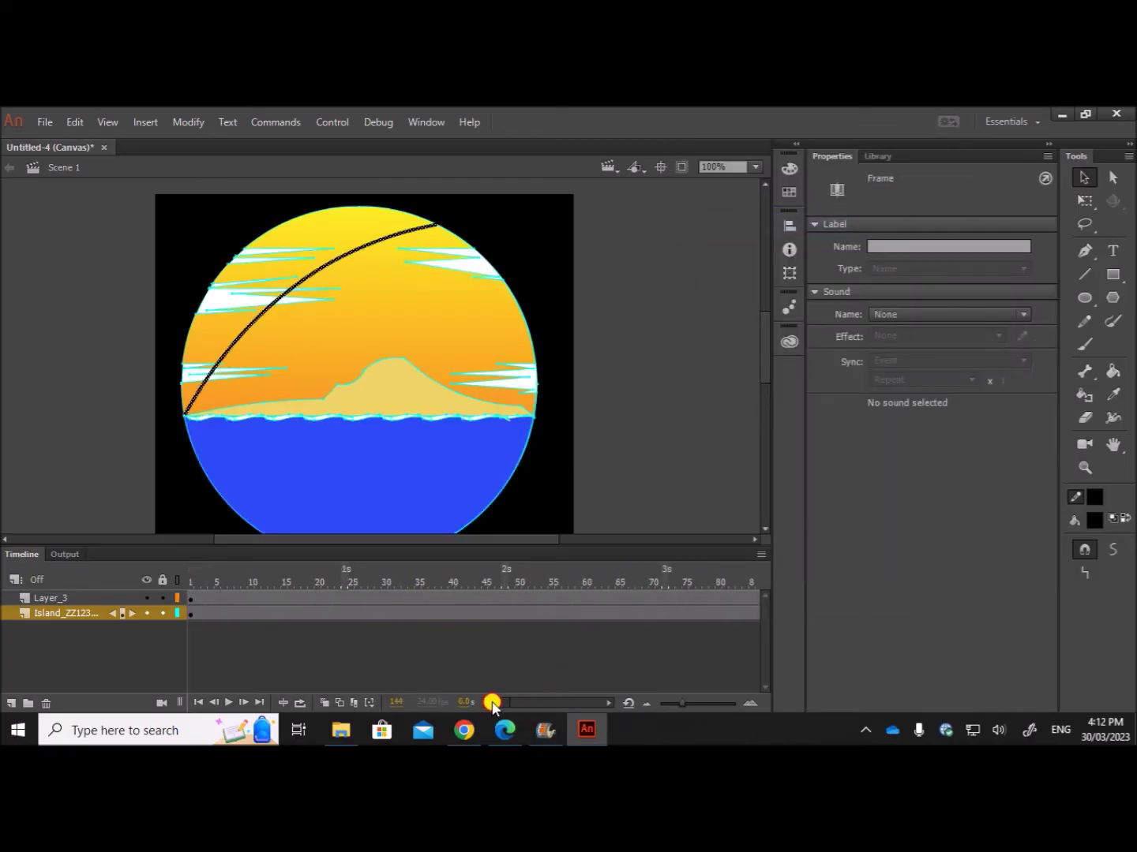
left_click(22, 598)
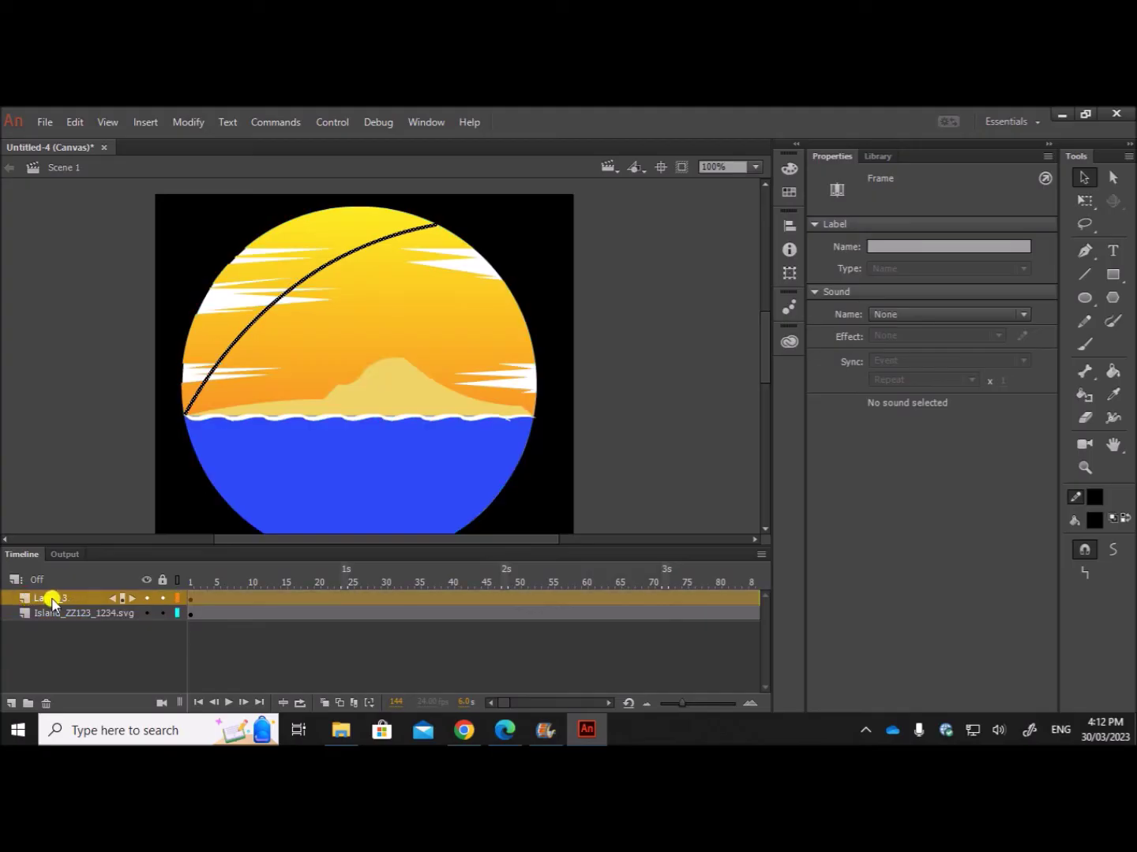
Add a new top layer above Layer_3 and rename it 'bird'.
left_click(8, 704)
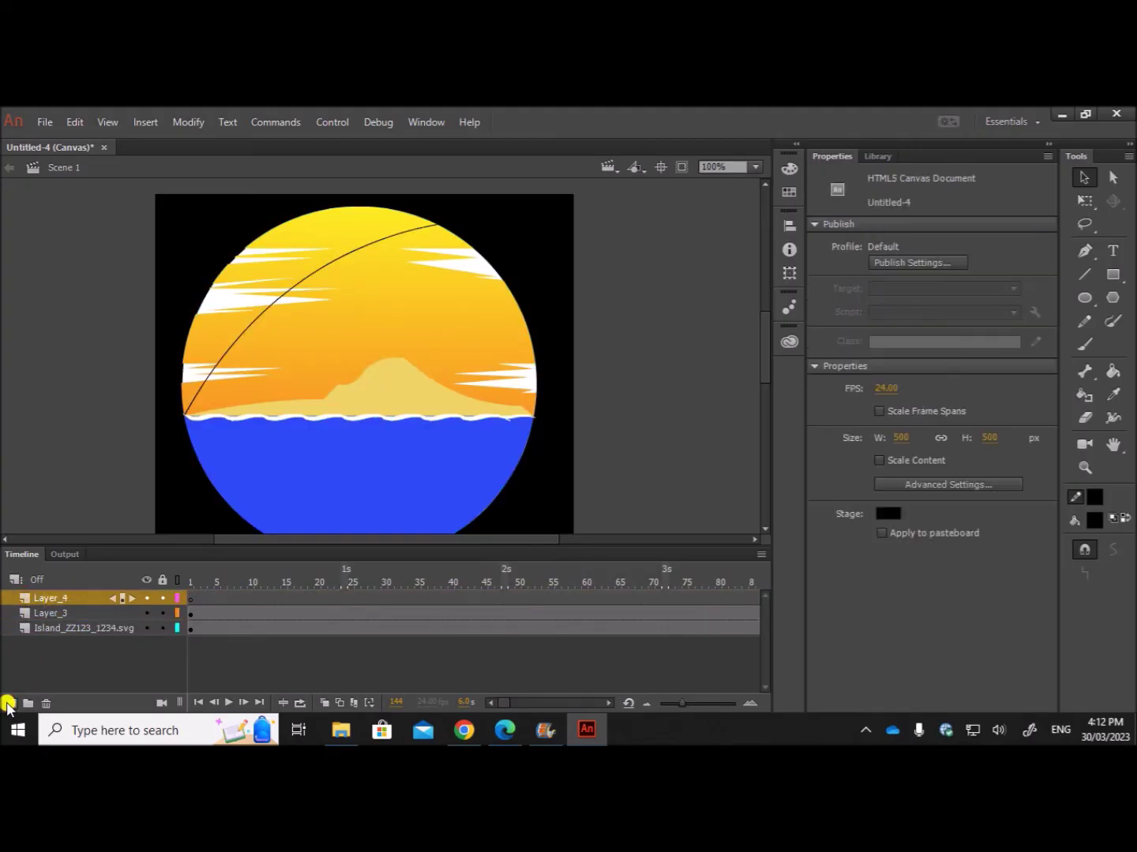
left_click(67, 601)
double_click(64, 593)
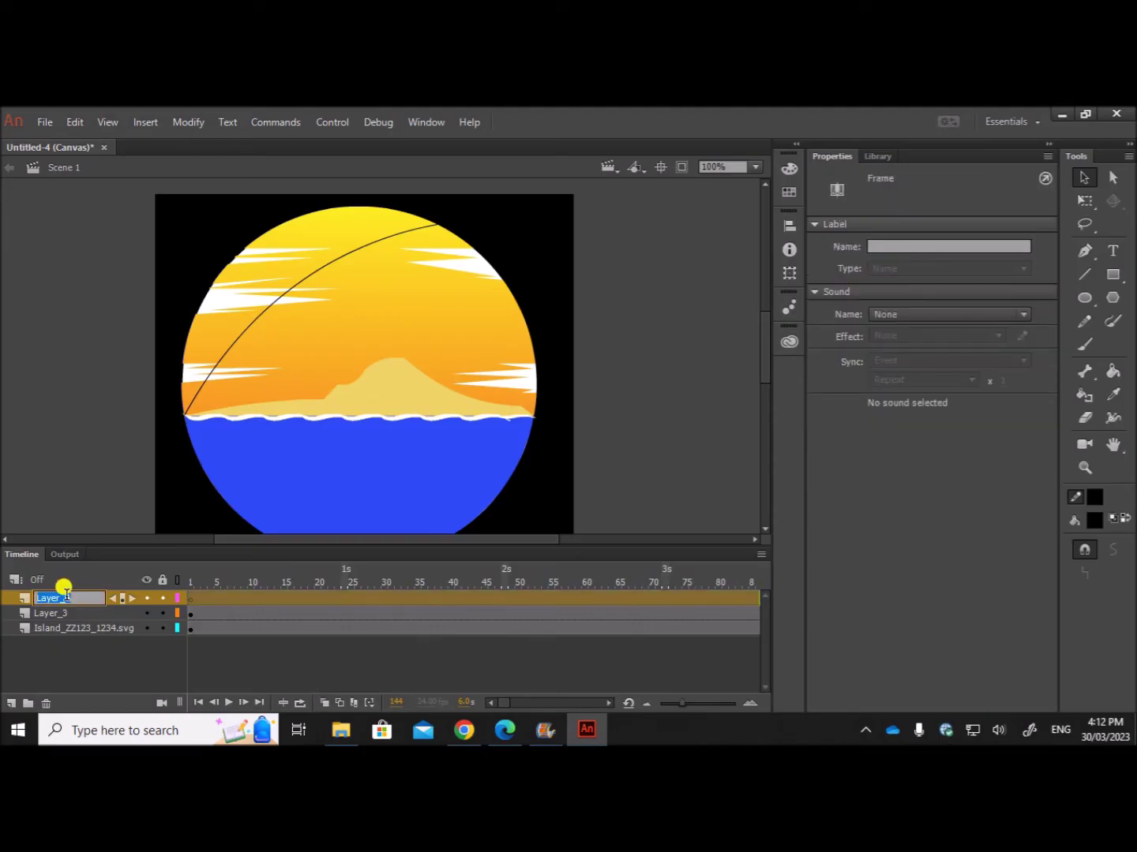
type("bird")
left_click(281, 647)
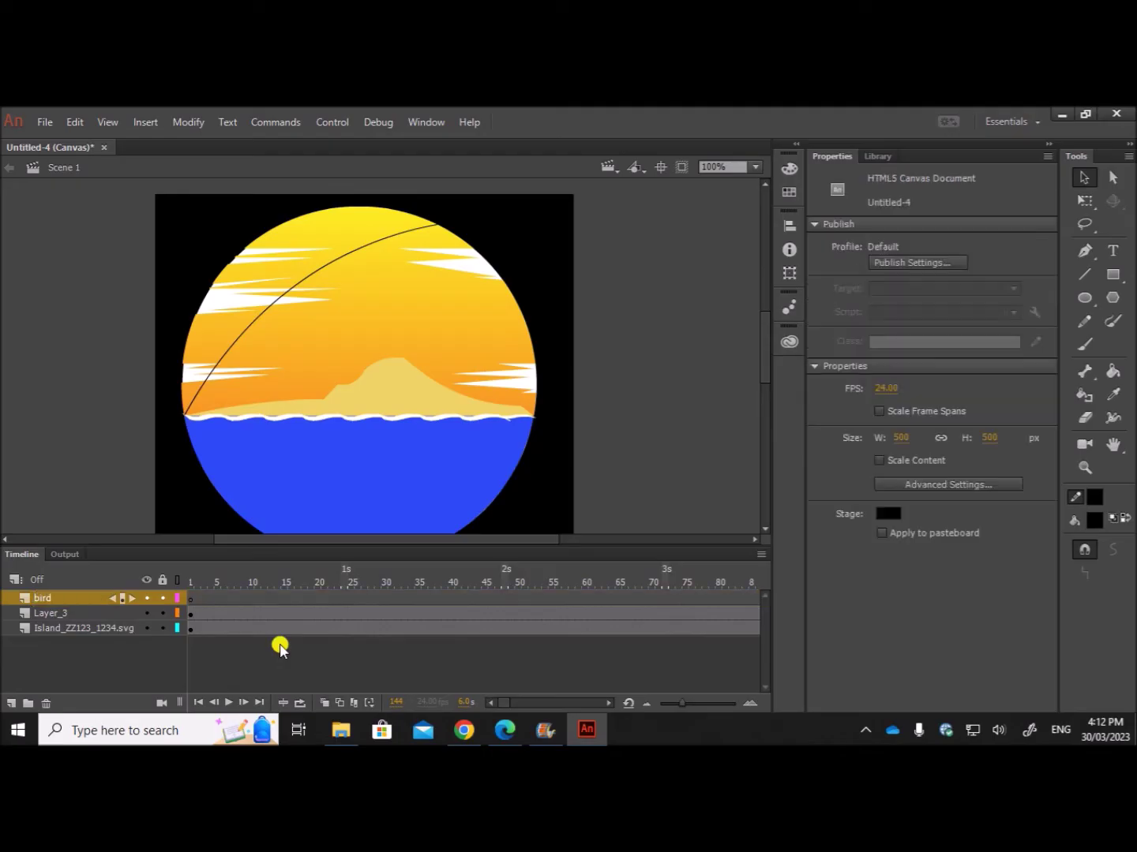
left_click(191, 601)
left_click(317, 664)
left_click(352, 735)
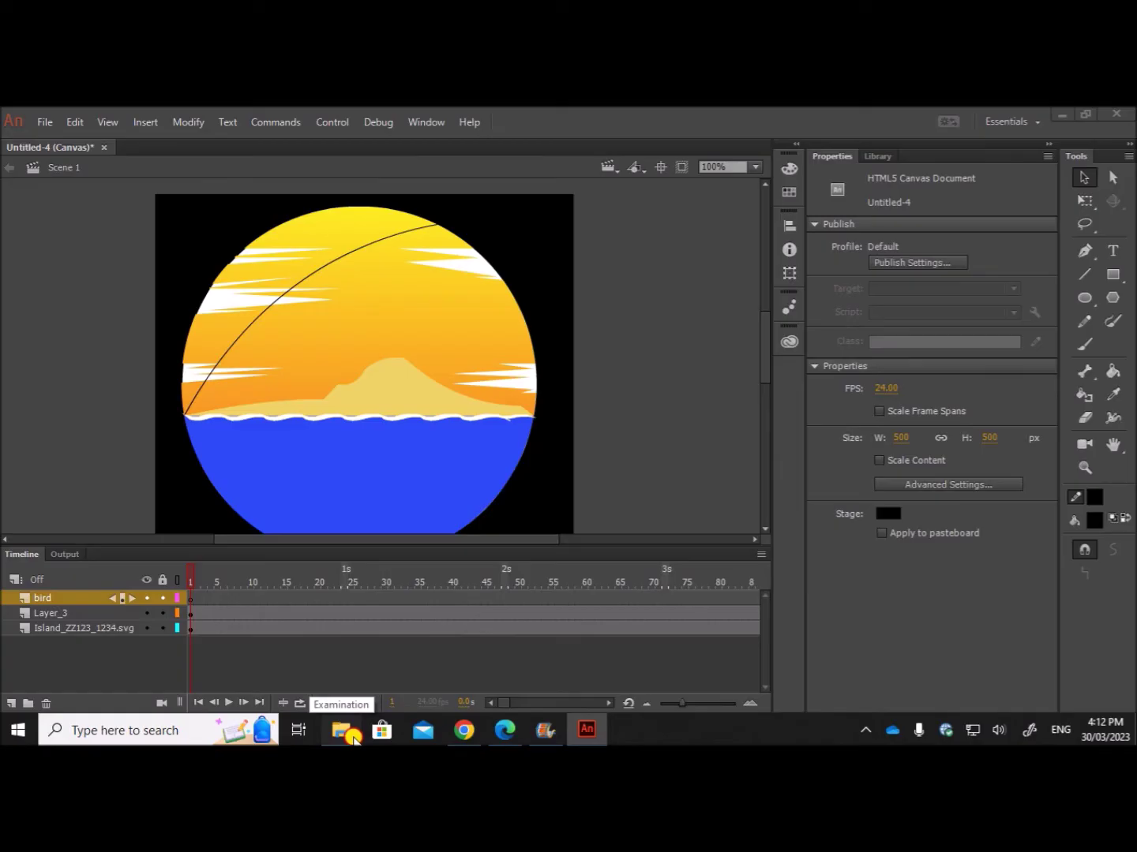
Import Bird1_ZZ123_1234.svg from the Examination folder onto the stage.
left_click(353, 735)
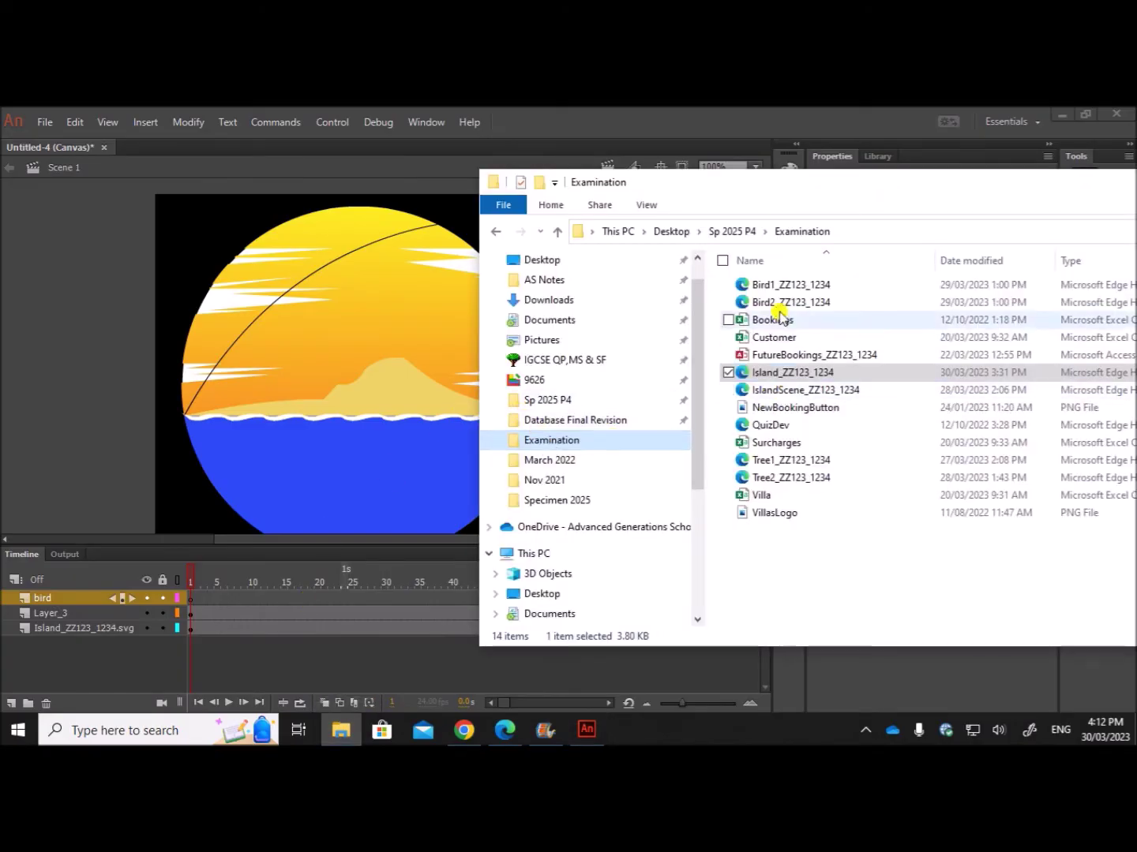
left_click_drag(762, 287, 266, 382)
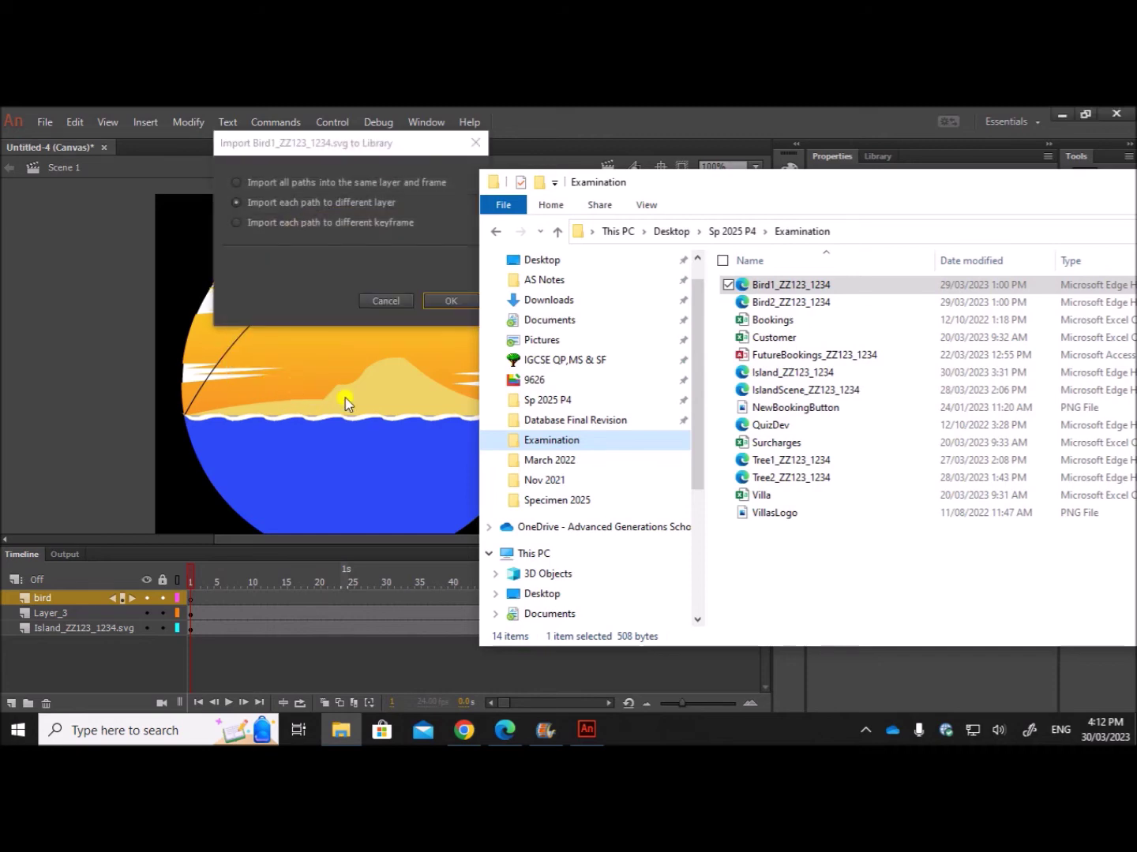
left_click(287, 183)
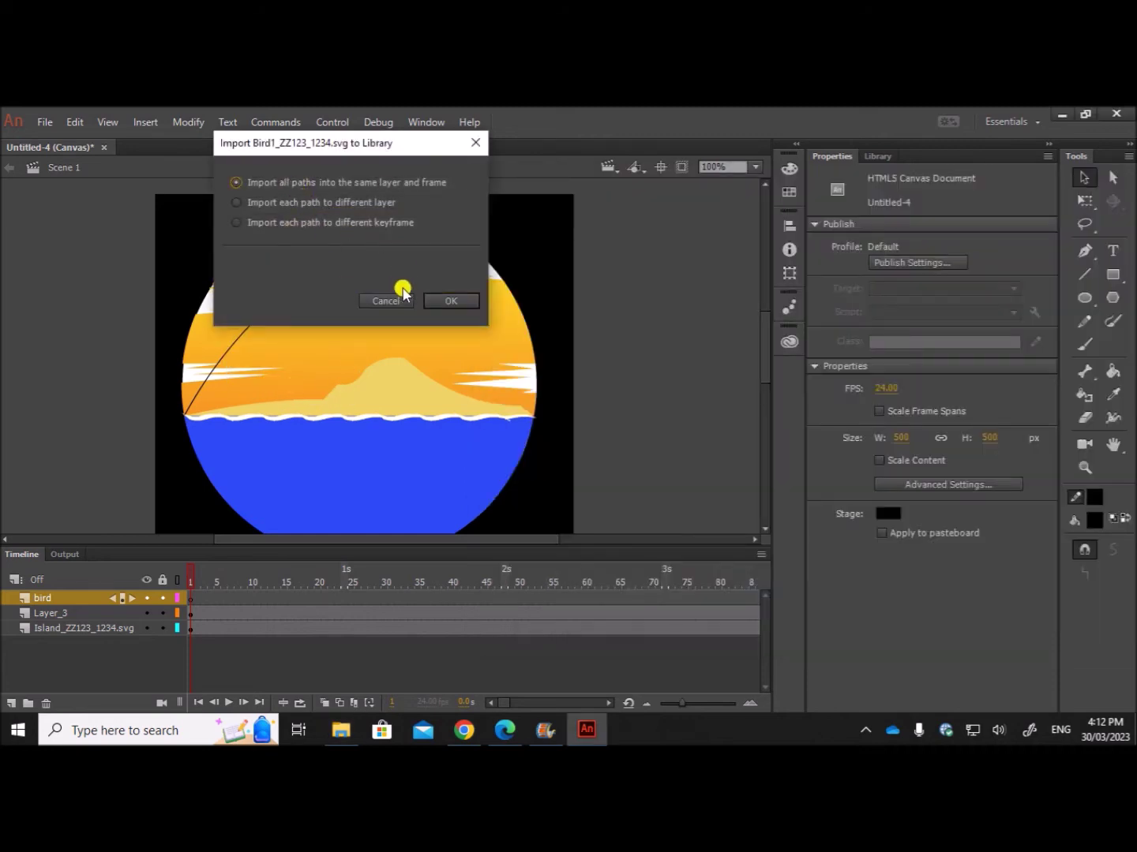
left_click(444, 300)
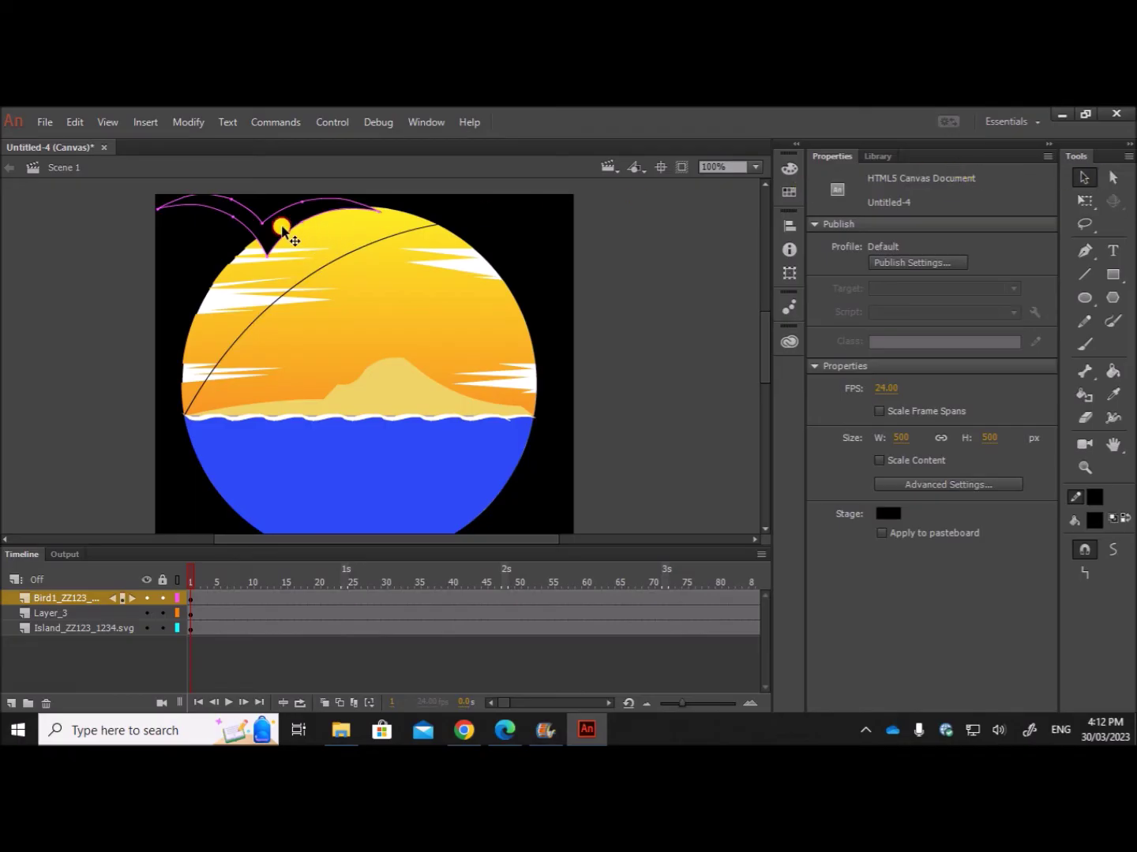
mouse_move(282, 231)
left_mouse_down()
mouse_move(351, 324)
mouse_move(376, 308)
mouse_move(418, 376)
left_mouse_up()
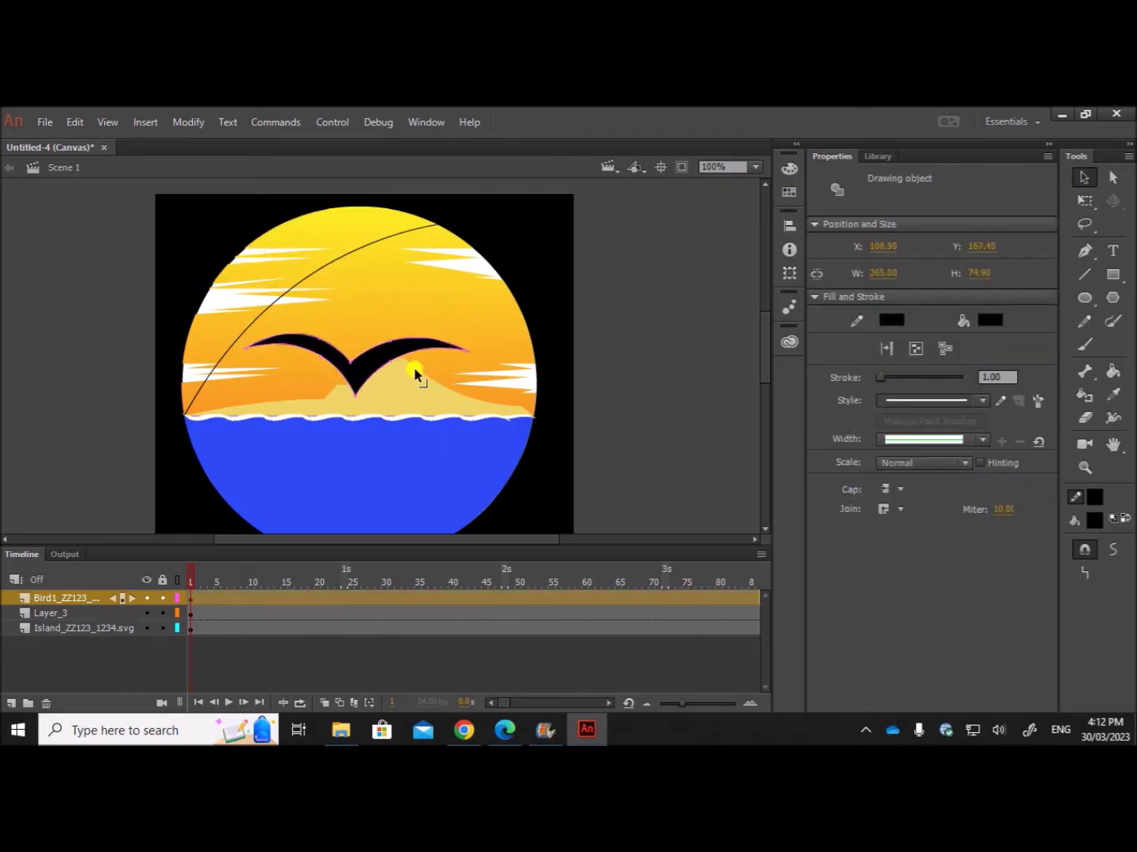
Shrink and tilt the bird, then place it at the scene's left edge near the waterline.
left_click(1085, 201)
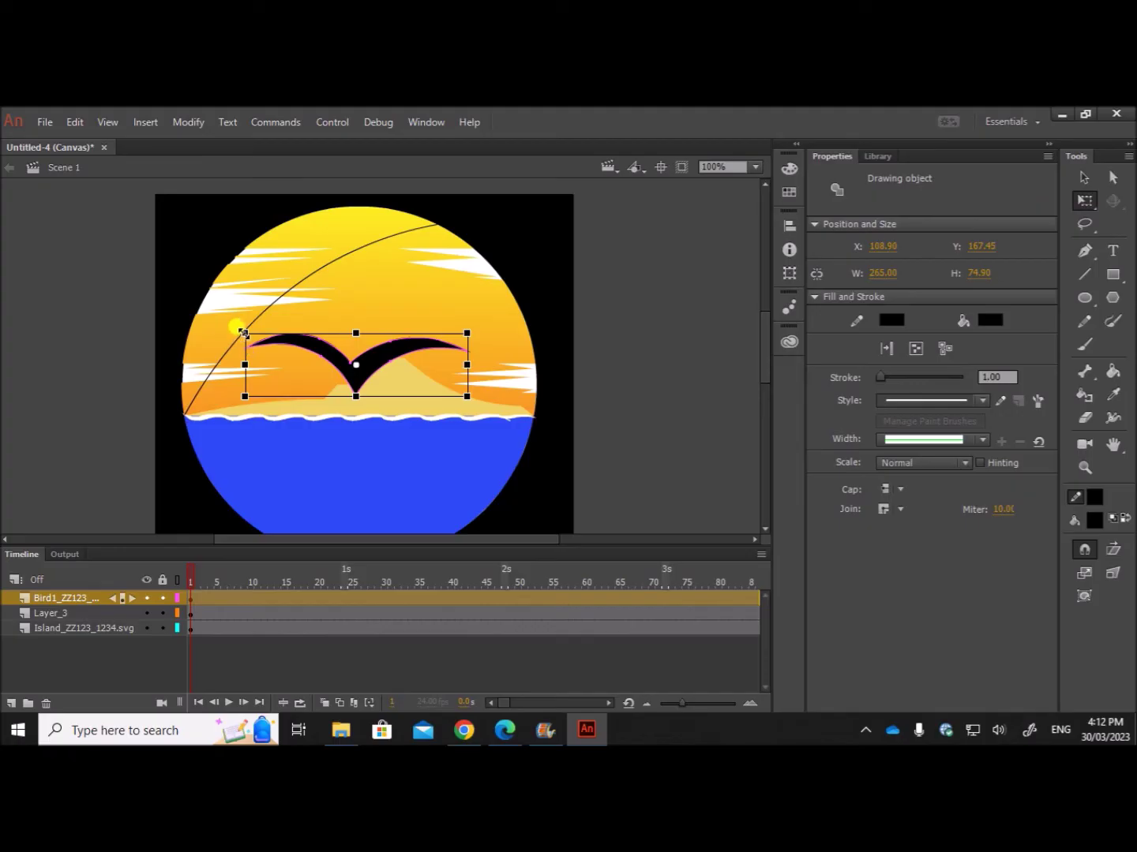
left_click_drag(243, 332, 261, 340)
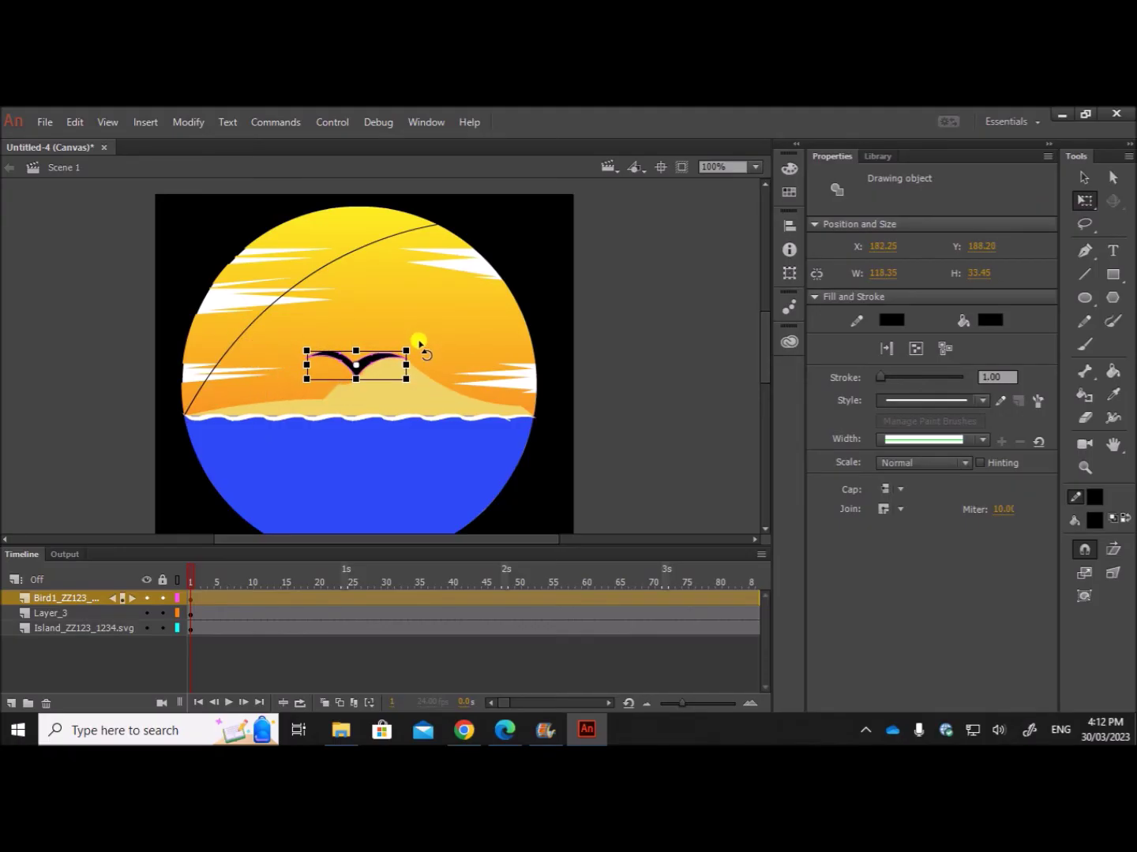
left_click_drag(420, 341, 419, 364)
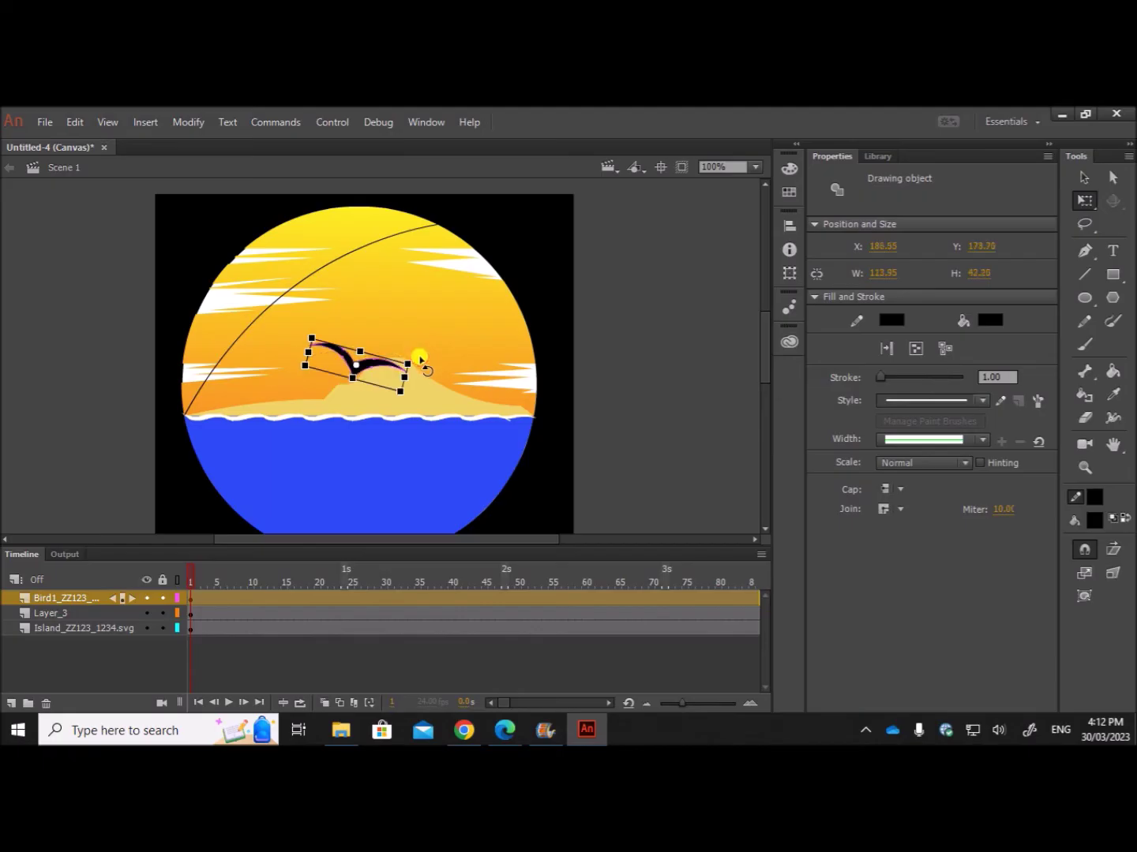
left_click_drag(311, 337, 315, 332)
left_click_drag(309, 331, 322, 345)
left_click(665, 324)
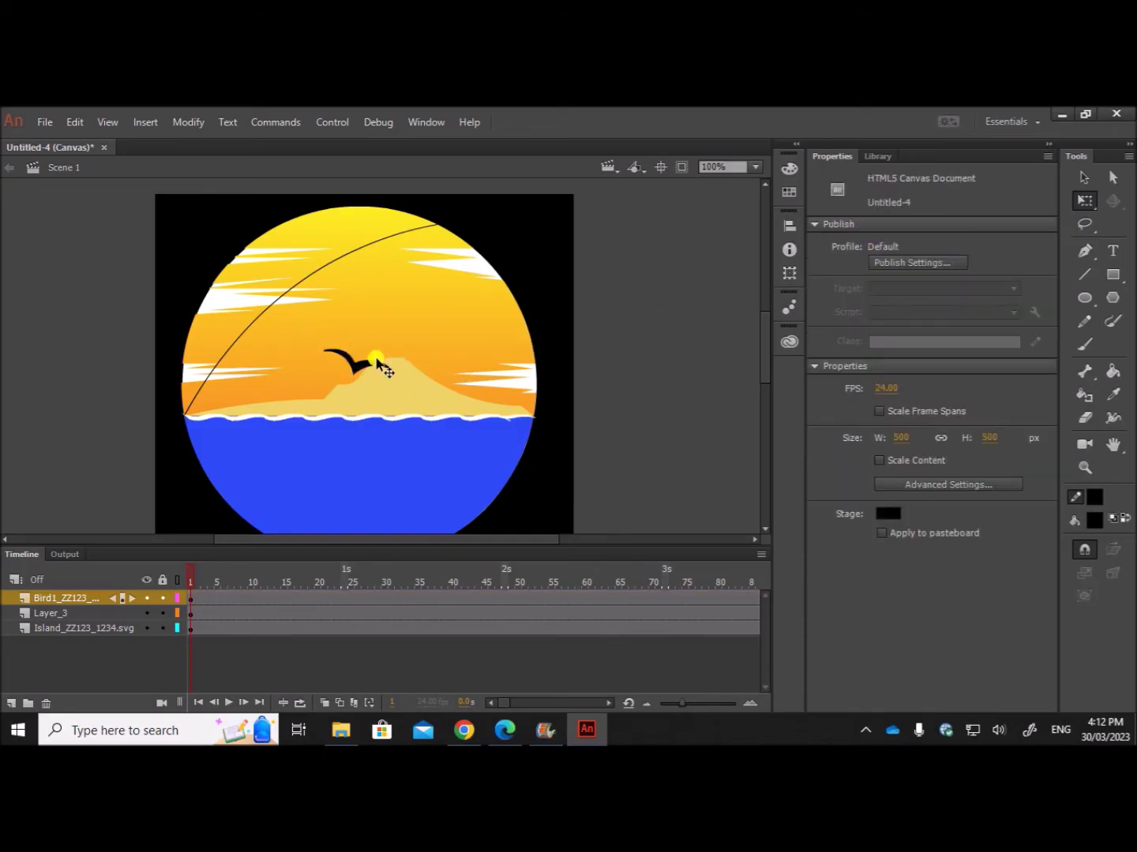
left_click_drag(376, 373, 197, 405)
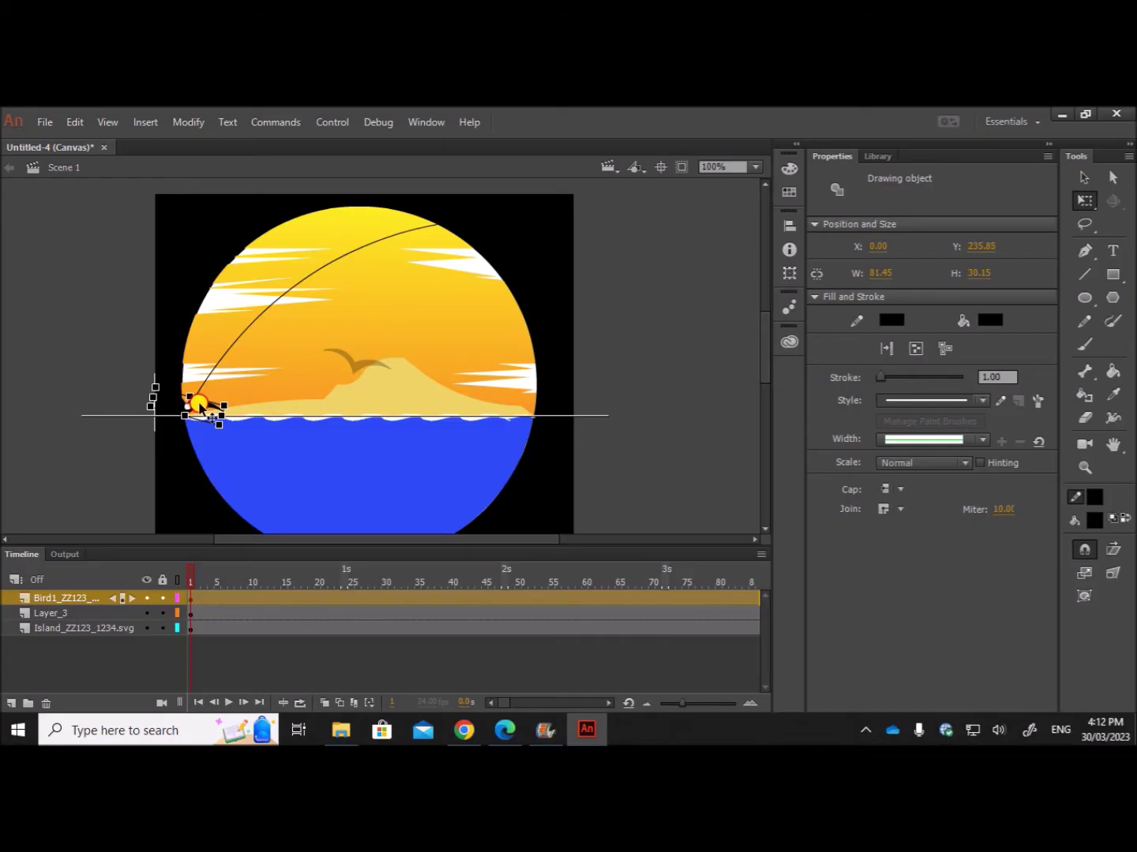
left_click_drag(199, 405, 199, 405)
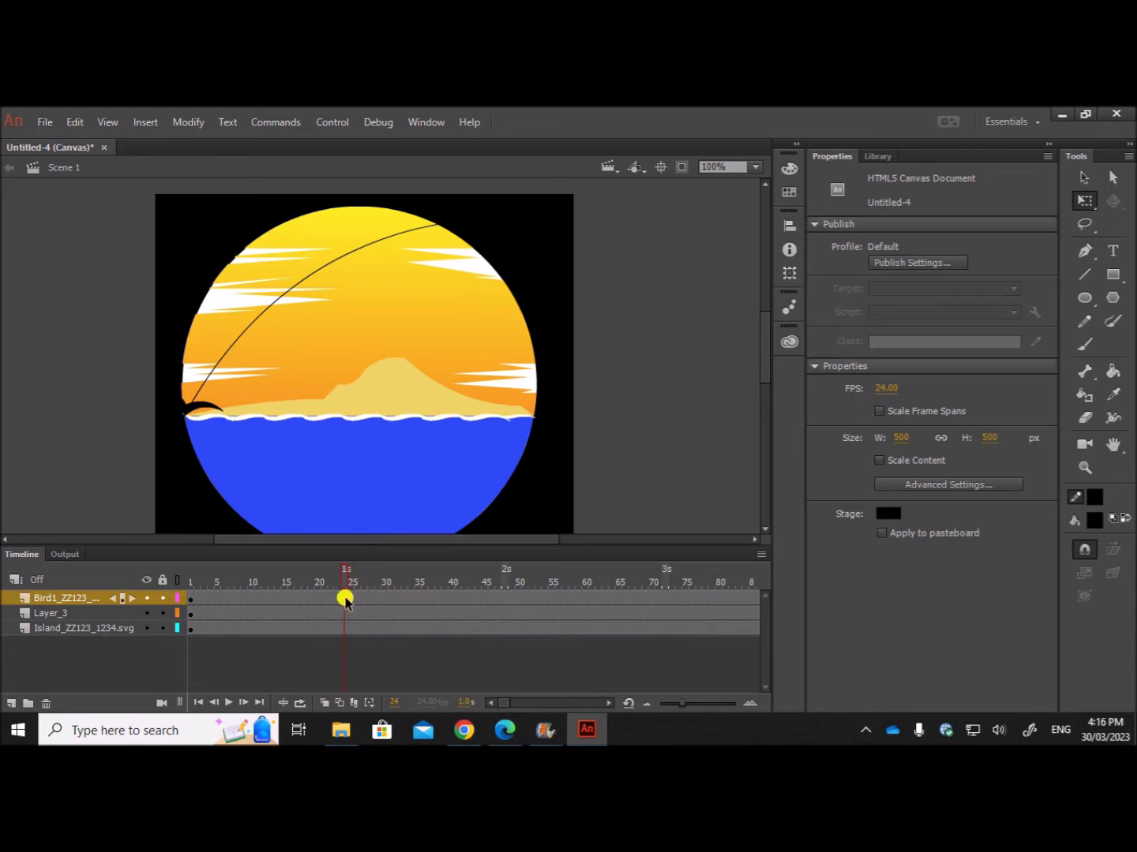
Insert a blank keyframe at frame 24 on the bird layer.
left_click(344, 600)
right_click(344, 599)
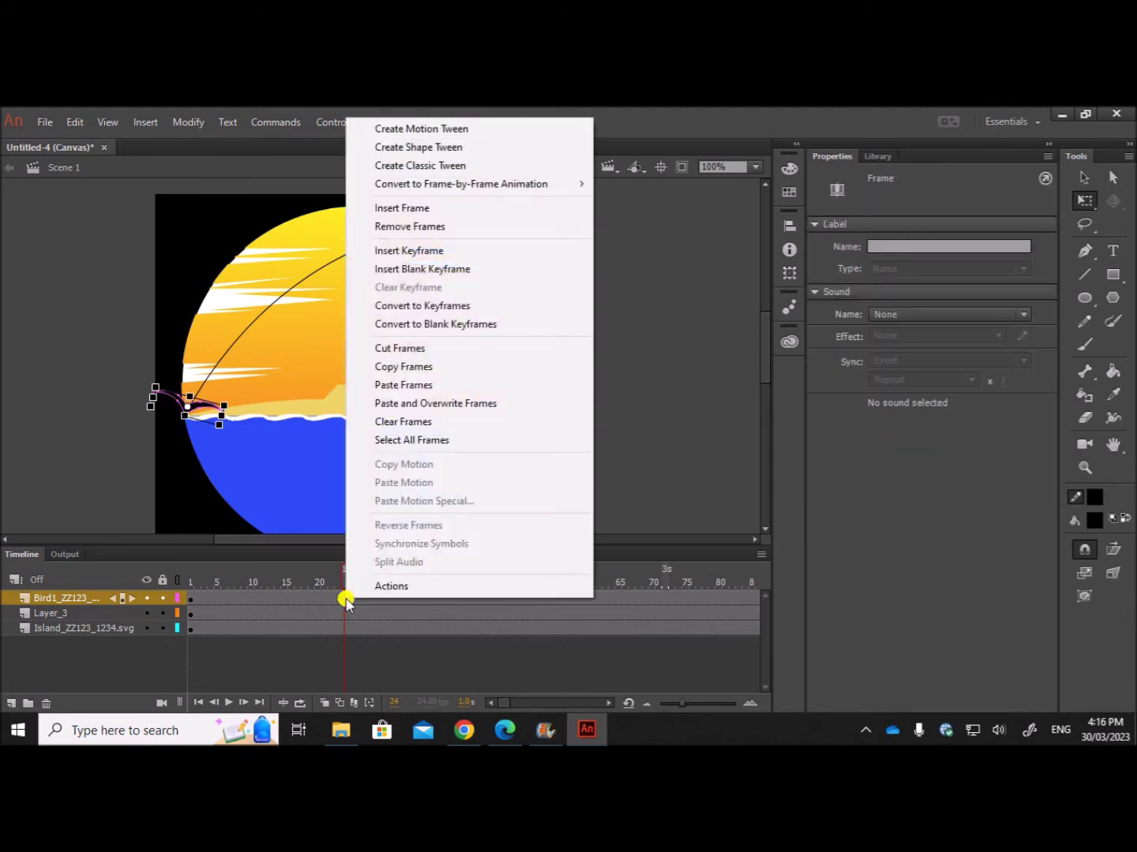
left_click(411, 269)
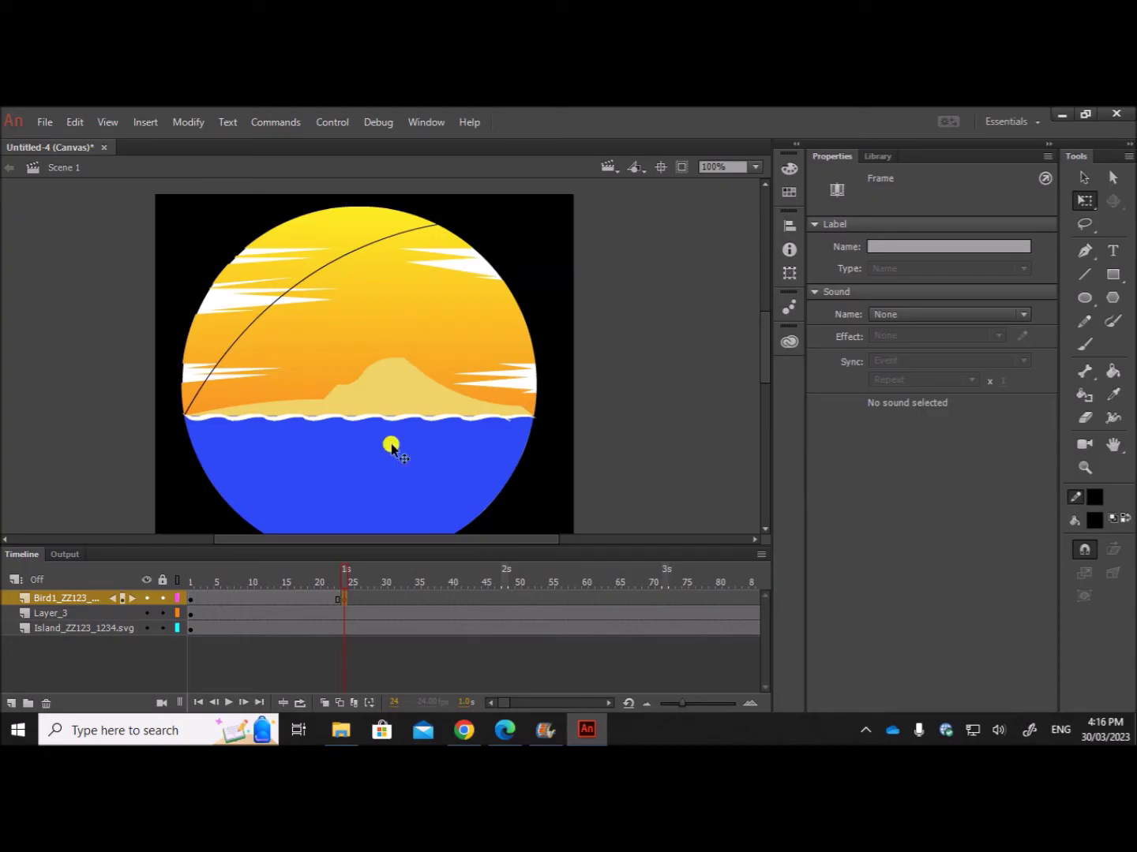
mouse_move(343, 729)
left_click(360, 679)
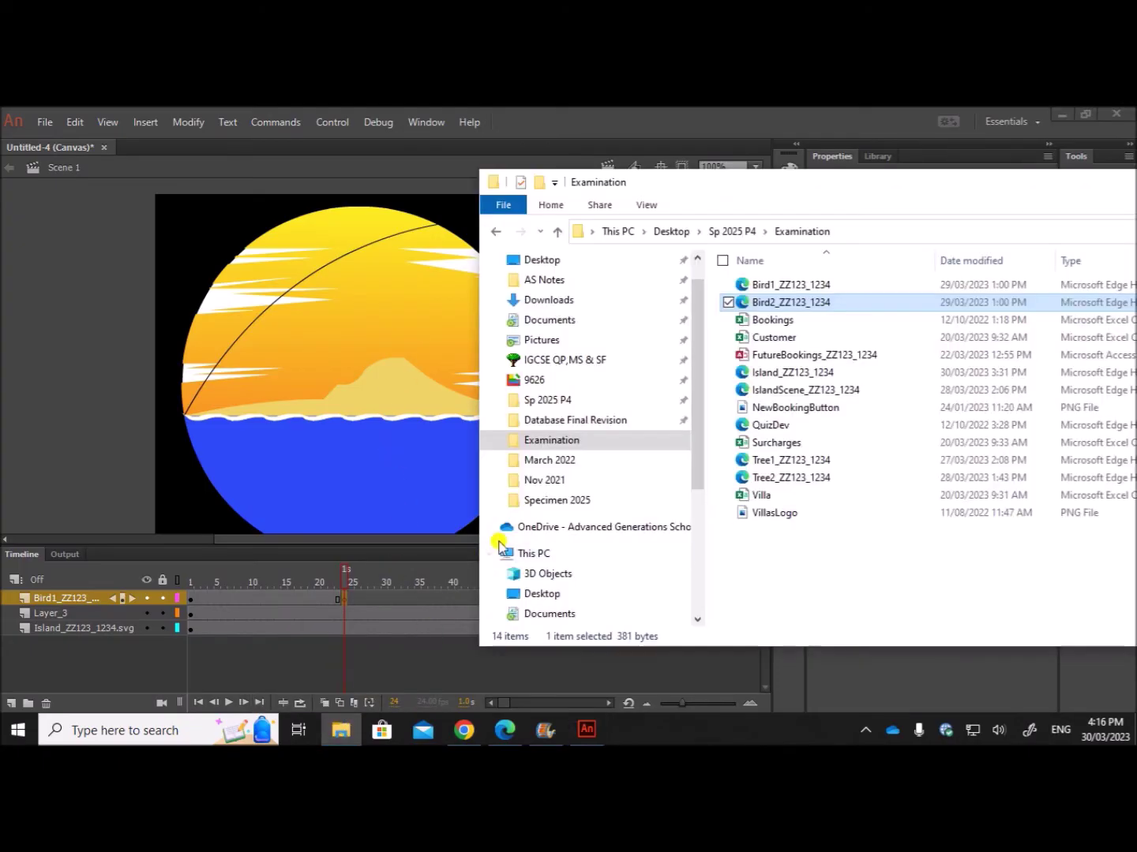
Import Bird2_ZZ123_1234.svg into frame 24 and shrink it to 69.10 × 38.25 beside the sun.
left_click_drag(757, 304, 364, 346)
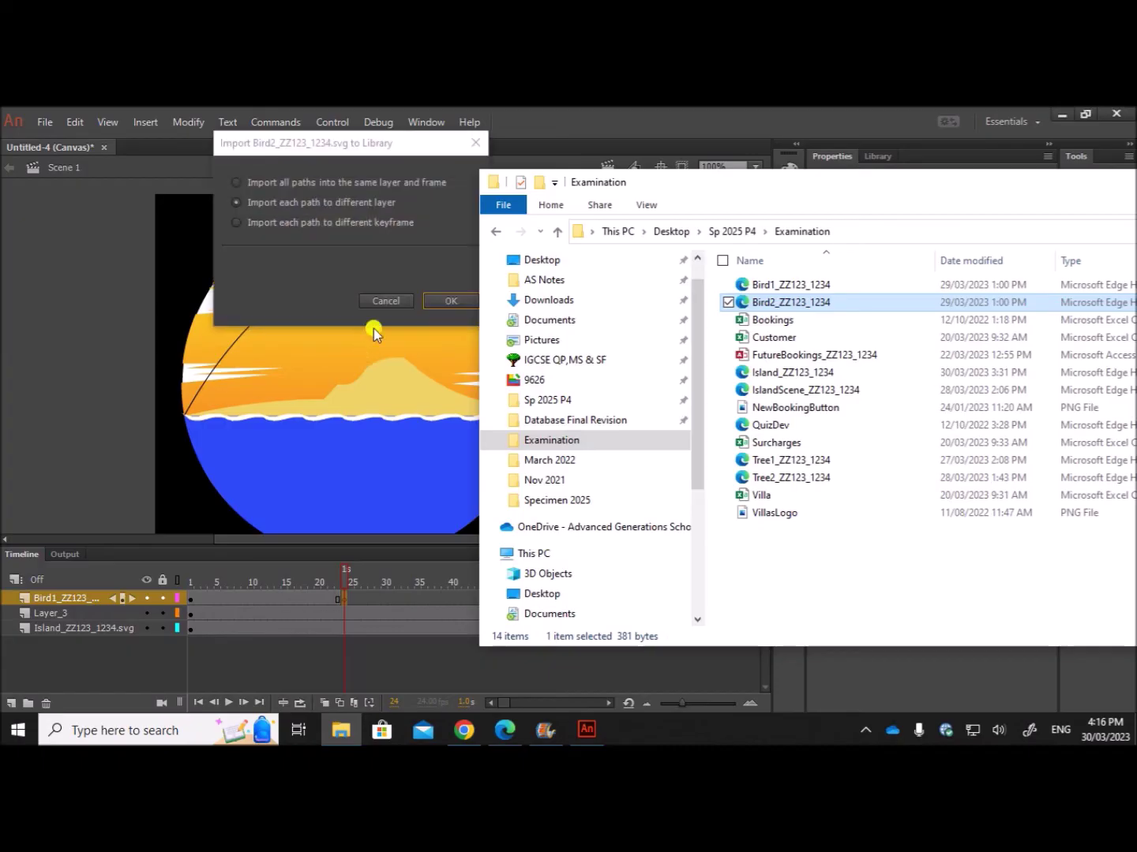
left_click(292, 185)
left_click(439, 298)
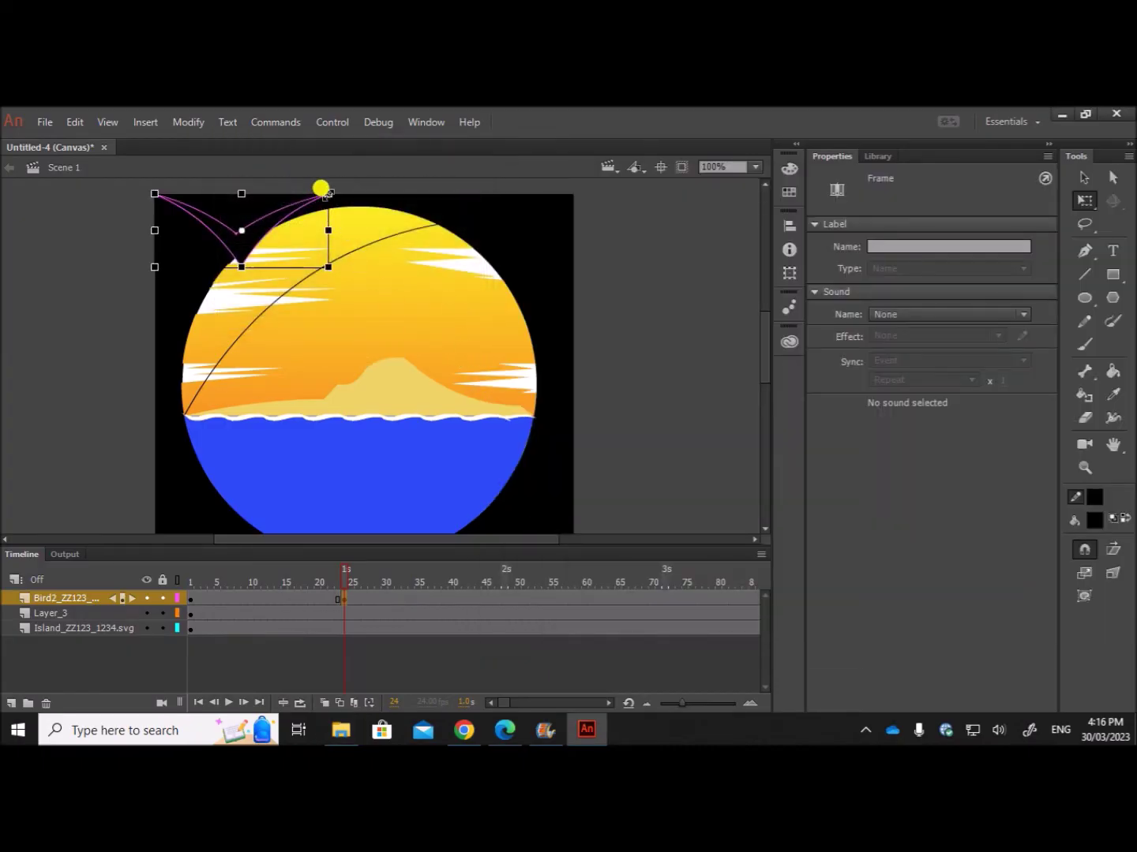
mouse_move(320, 188)
left_mouse_down()
mouse_move(304, 198)
mouse_move(278, 310)
mouse_move(310, 307)
left_mouse_up()
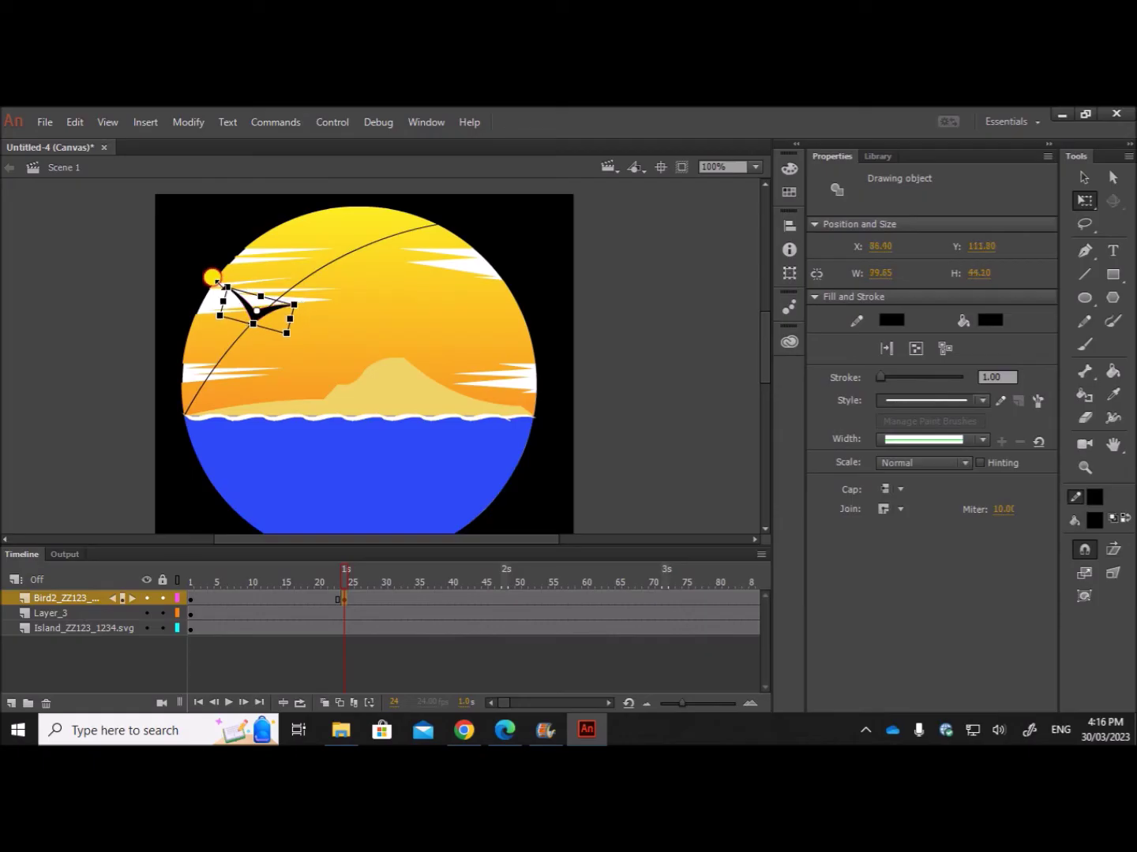
mouse_move(214, 279)
left_mouse_down()
mouse_move(247, 323)
mouse_move(228, 355)
left_mouse_up()
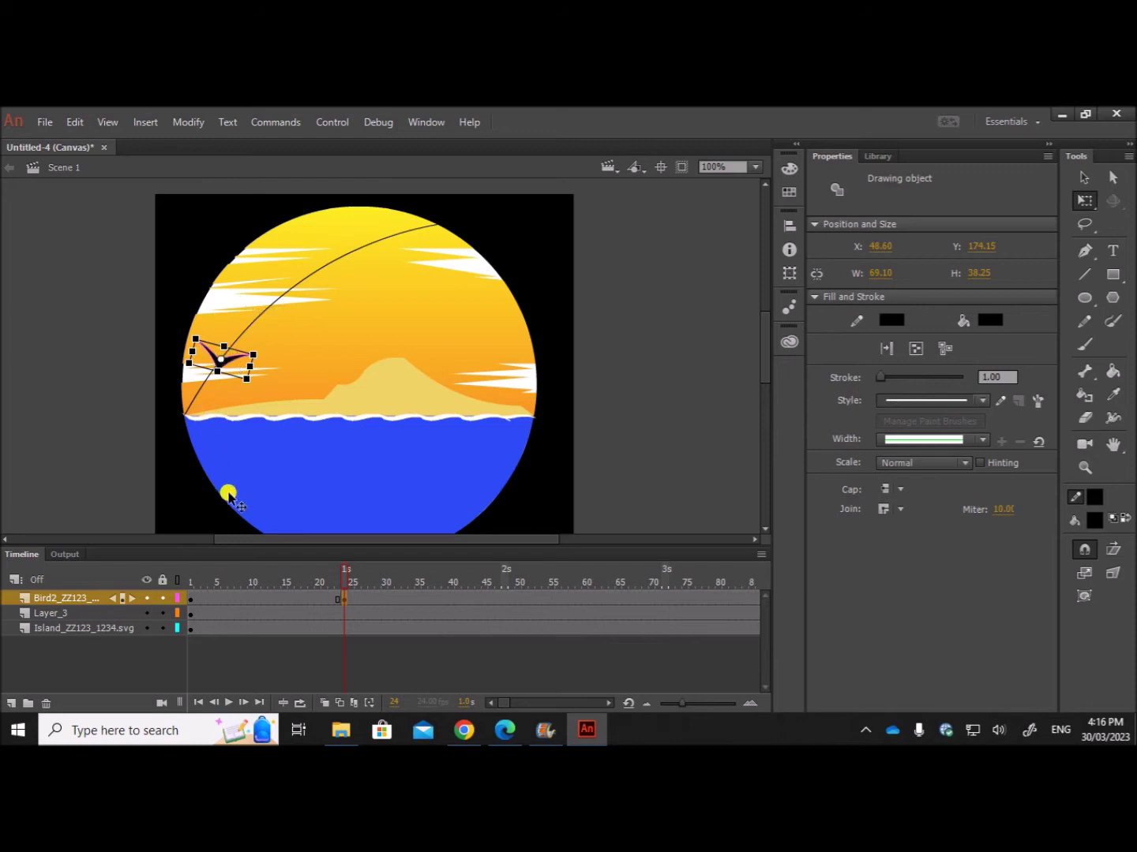
Compare the bird at frames 1 and 24, then insert a blank keyframe at frame 48.
left_click(189, 600)
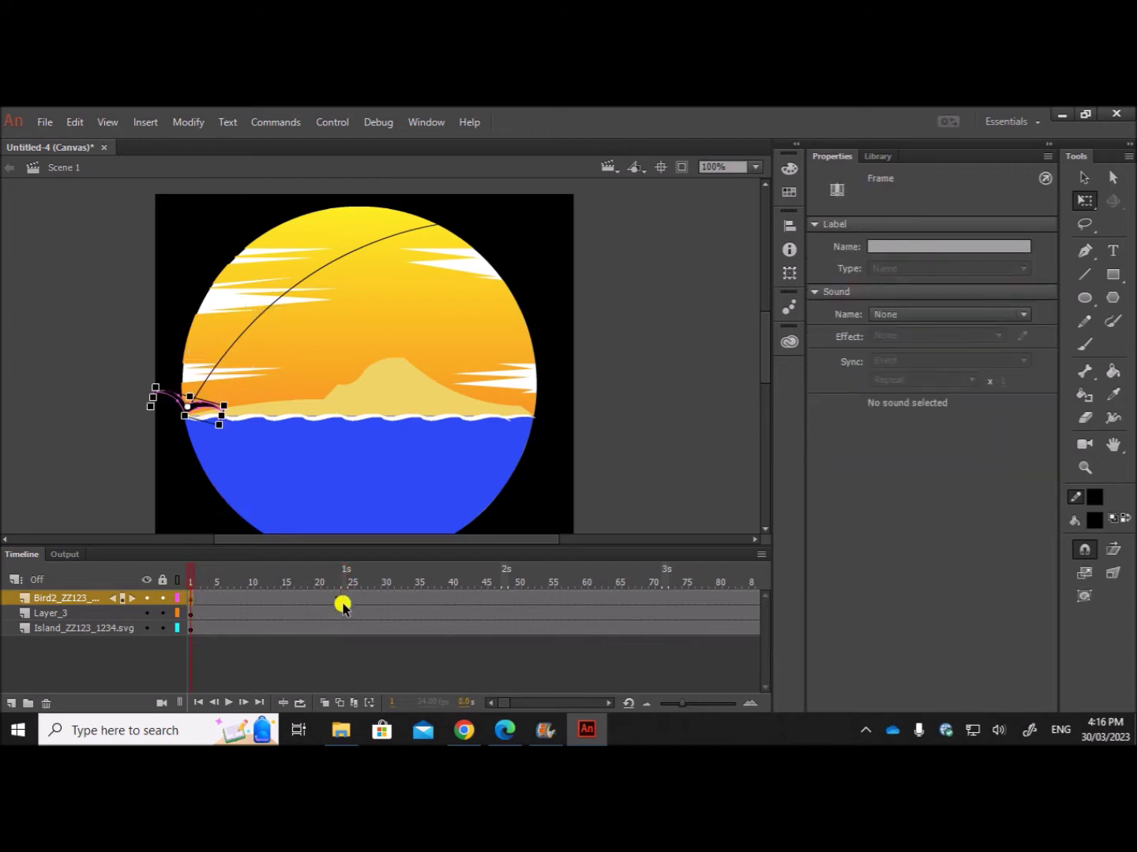
left_click(343, 599)
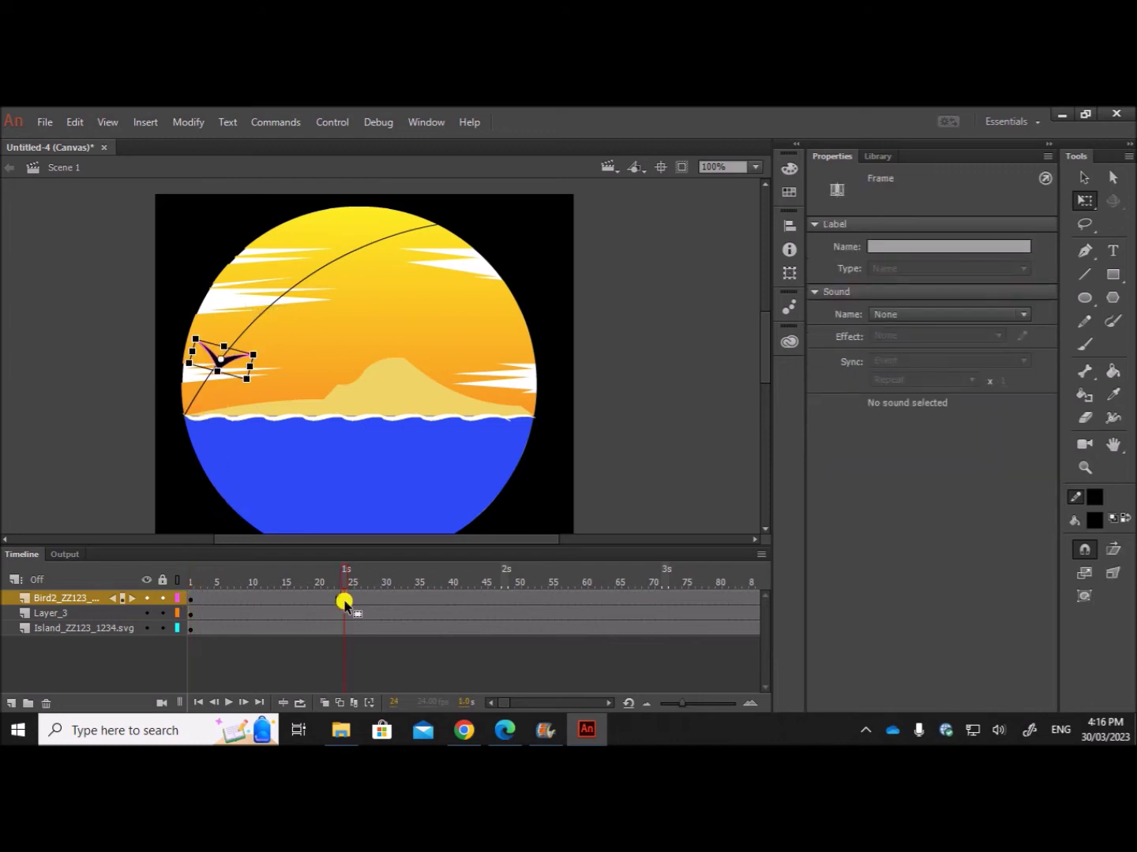
left_click(191, 601)
left_click(345, 599)
left_click(506, 601)
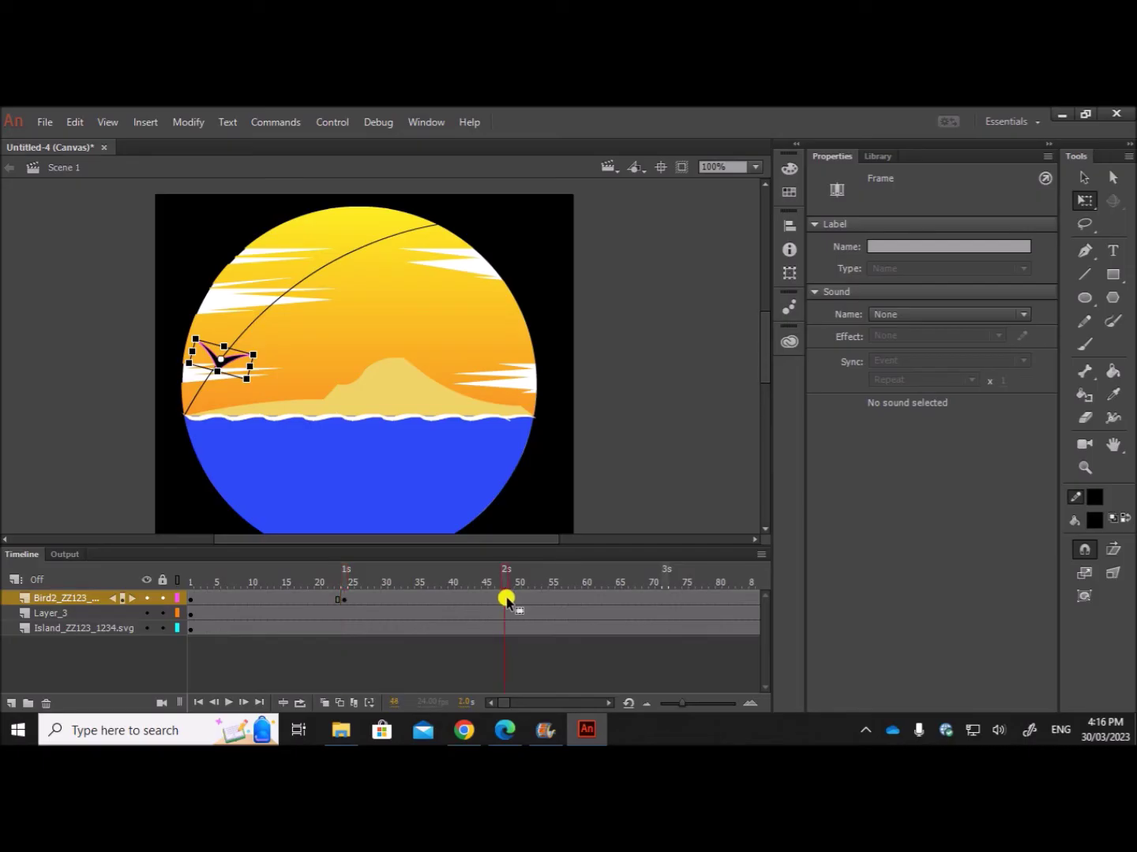
right_click(507, 600)
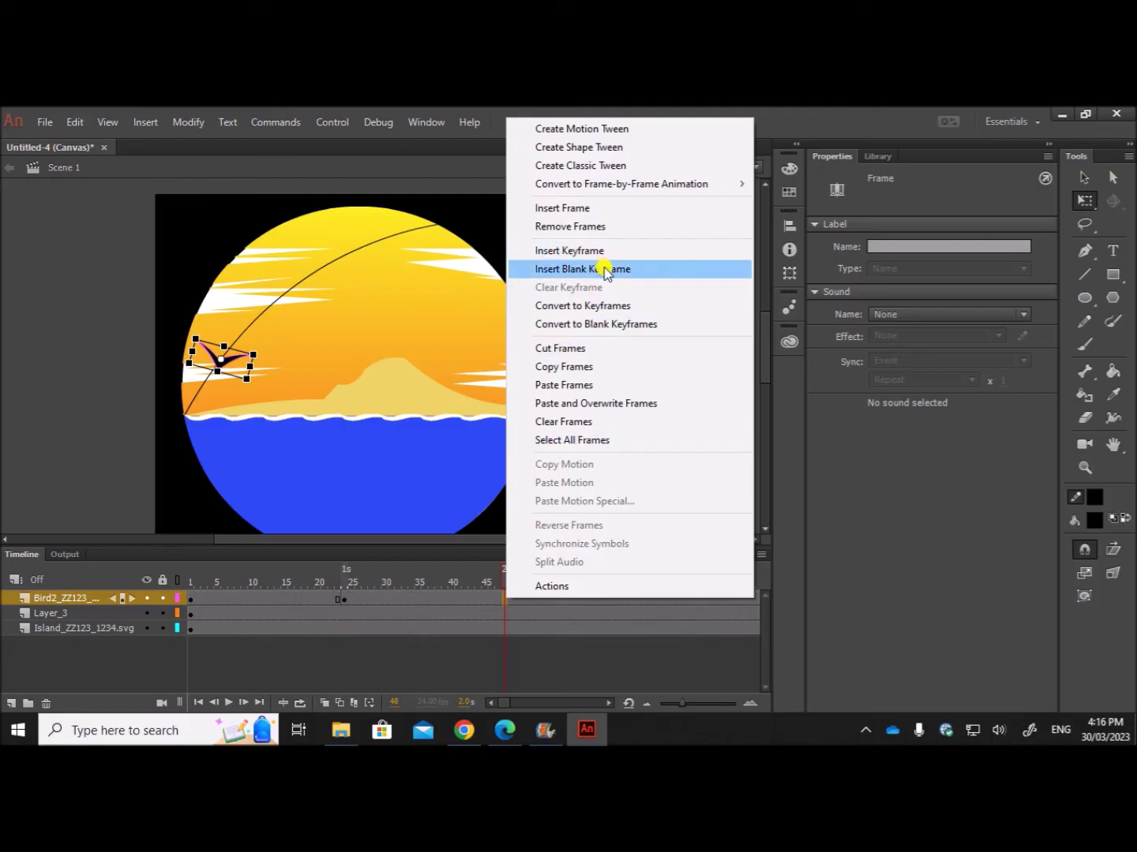
left_click(541, 639)
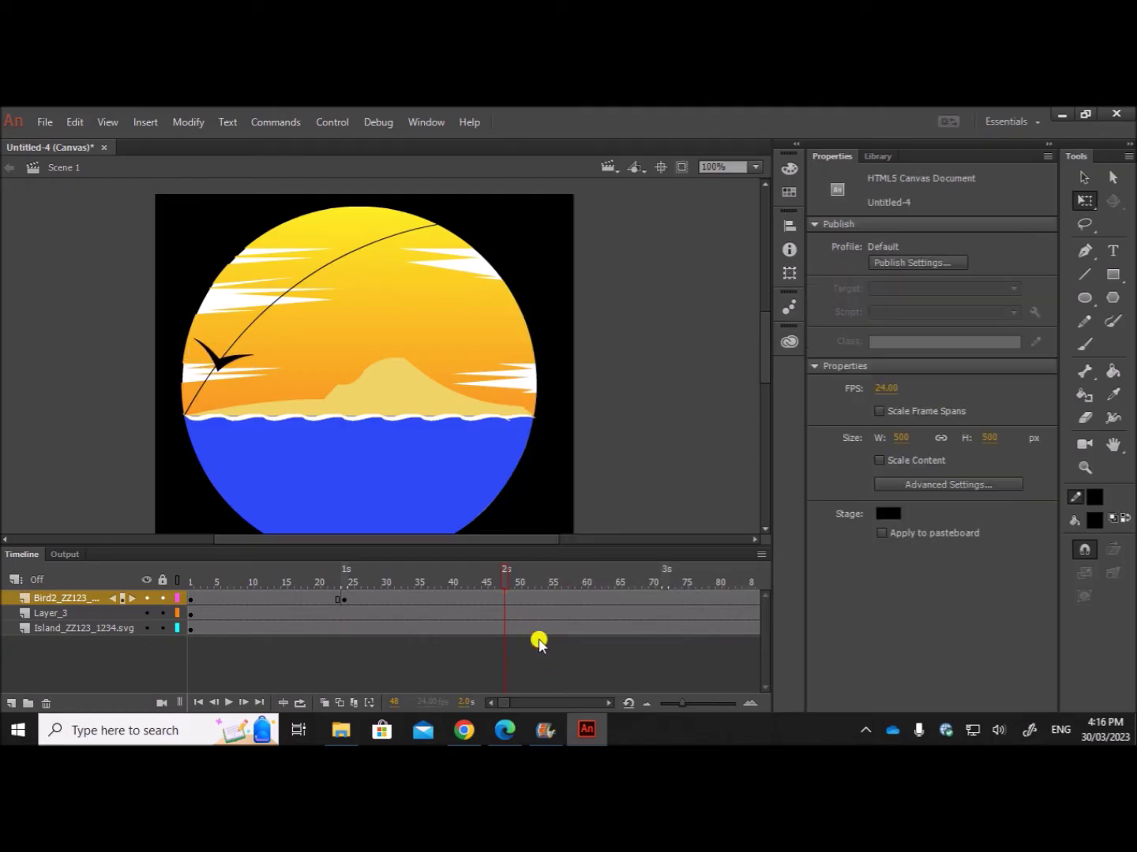
right_click(502, 601)
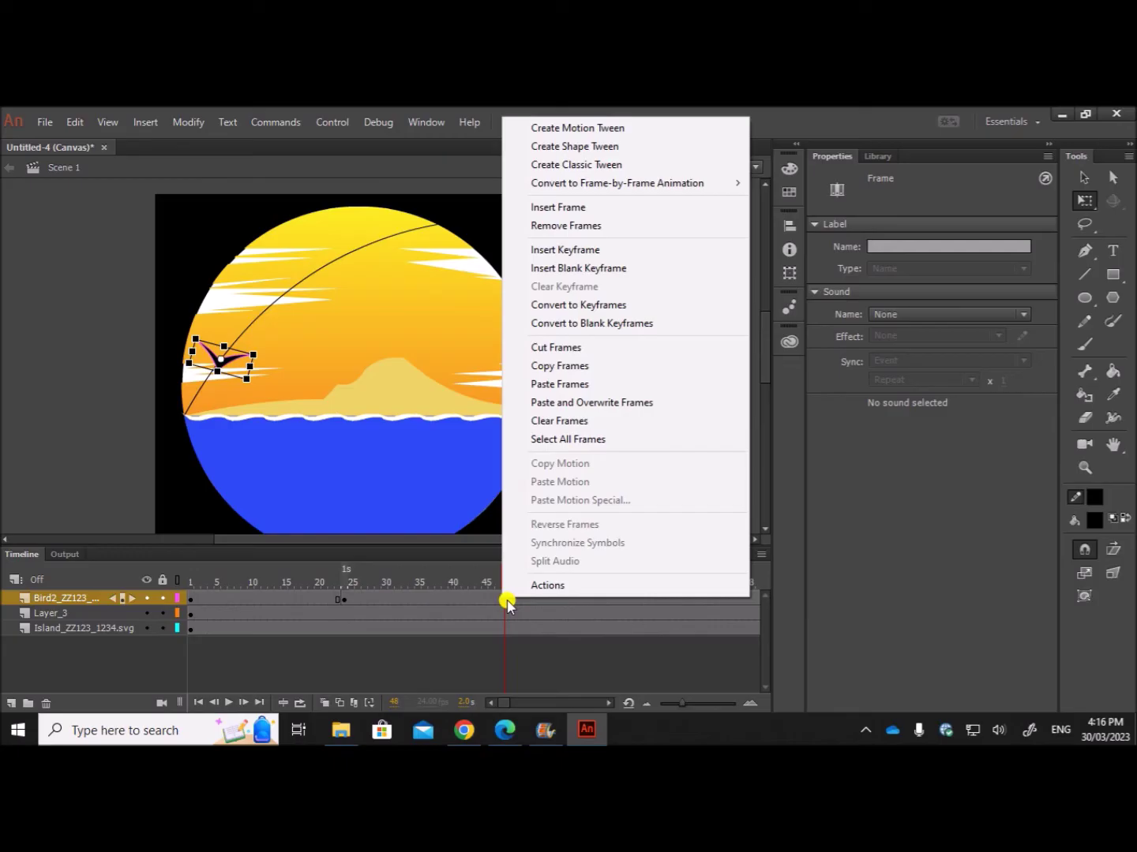
left_click(588, 269)
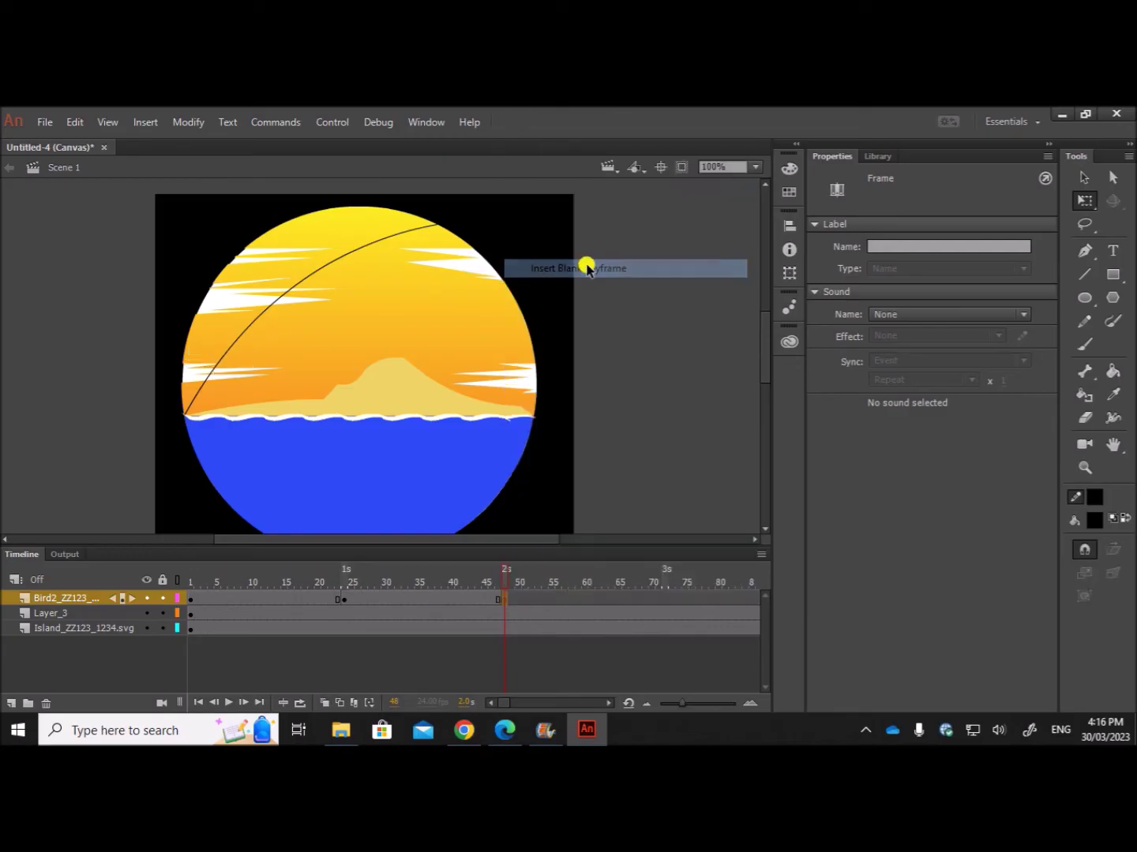
left_click(189, 601)
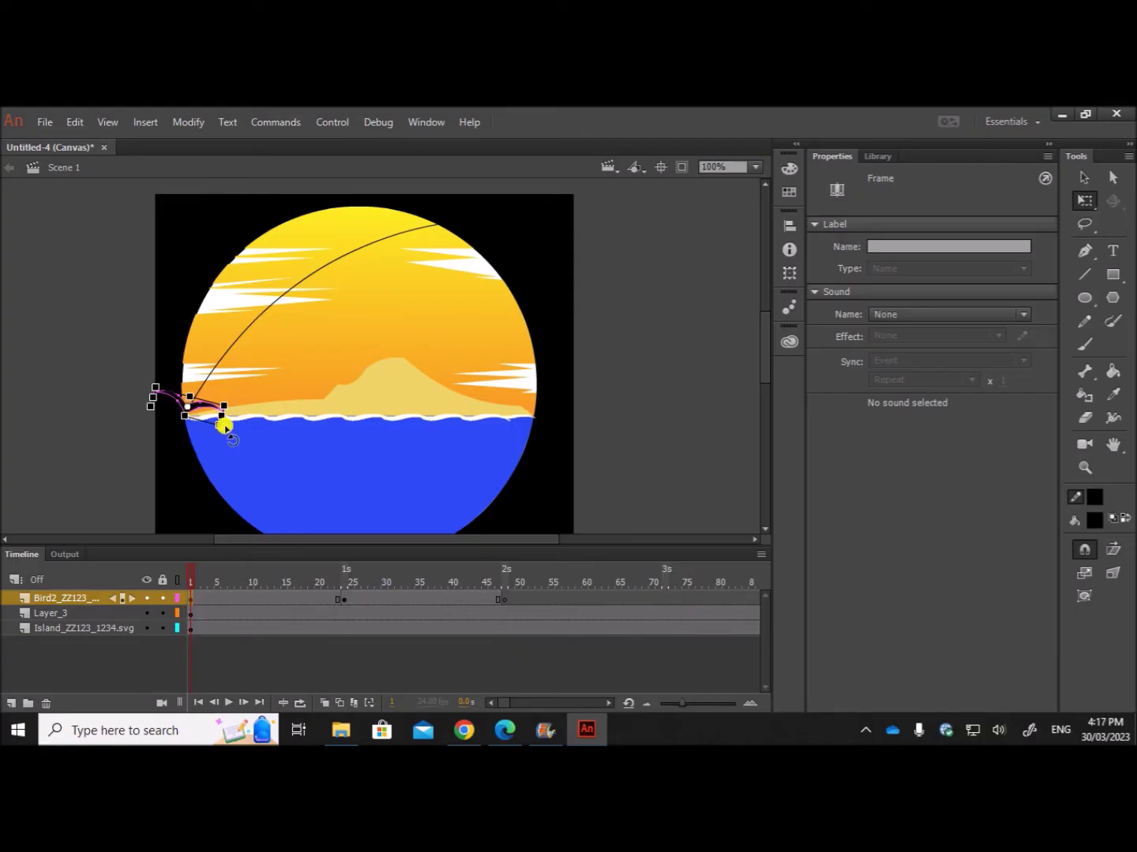
Make frame 48 a keyframe with the bird moved up the sky arc and shrunk to 76.50 × 28.25.
left_click(504, 599)
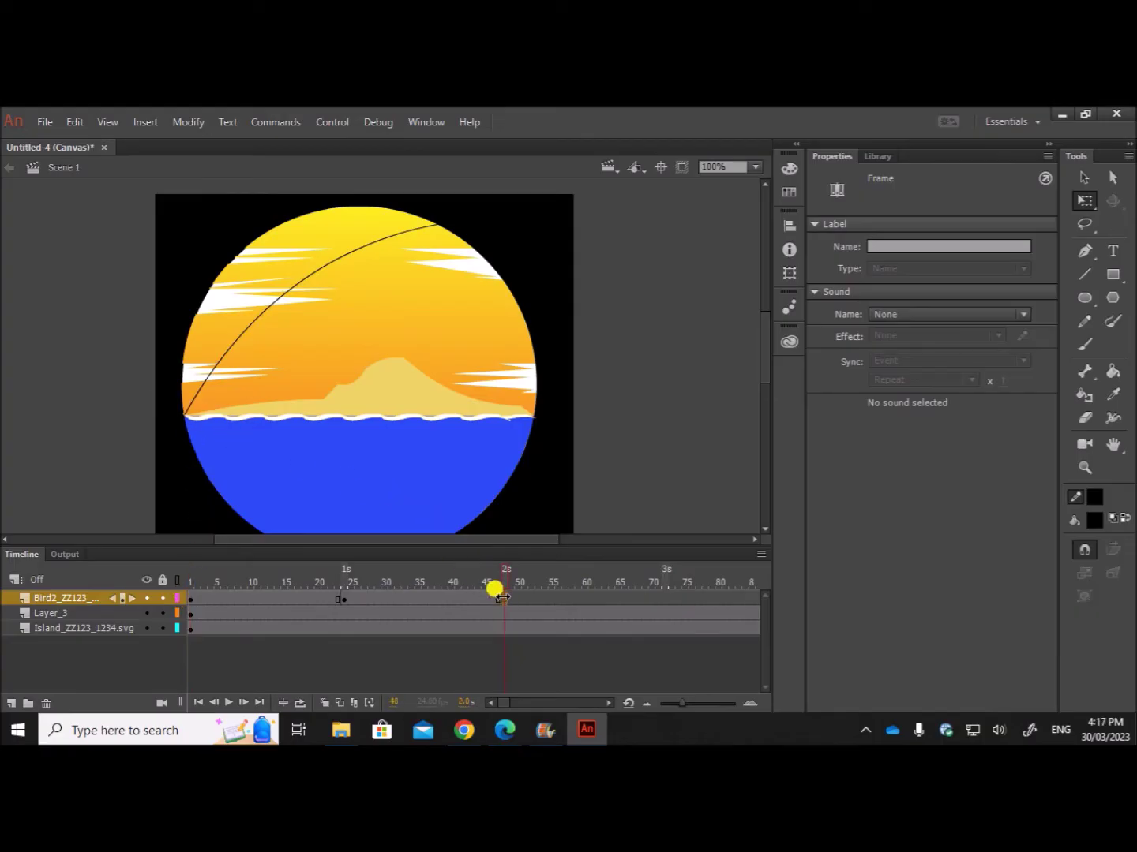
key("F6")
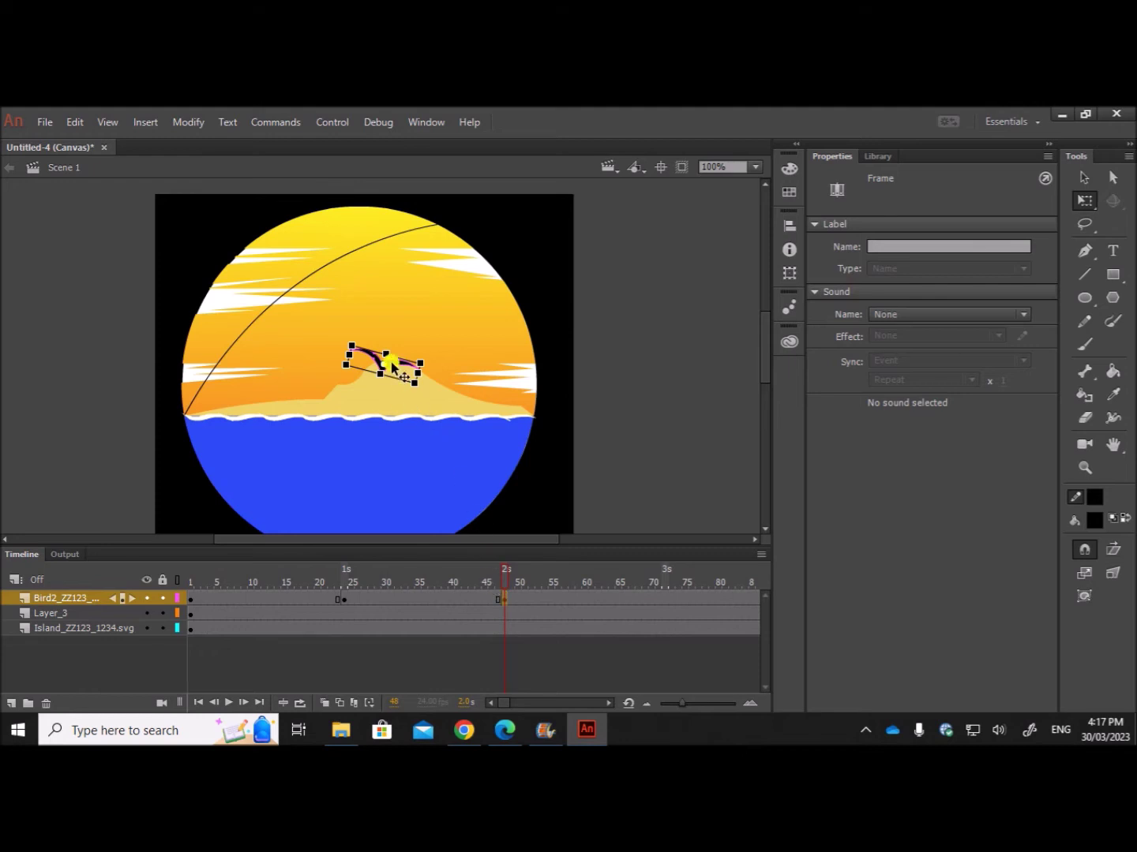
mouse_move(393, 366)
left_mouse_down()
mouse_move(296, 288)
mouse_move(306, 275)
mouse_move(308, 296)
left_mouse_up()
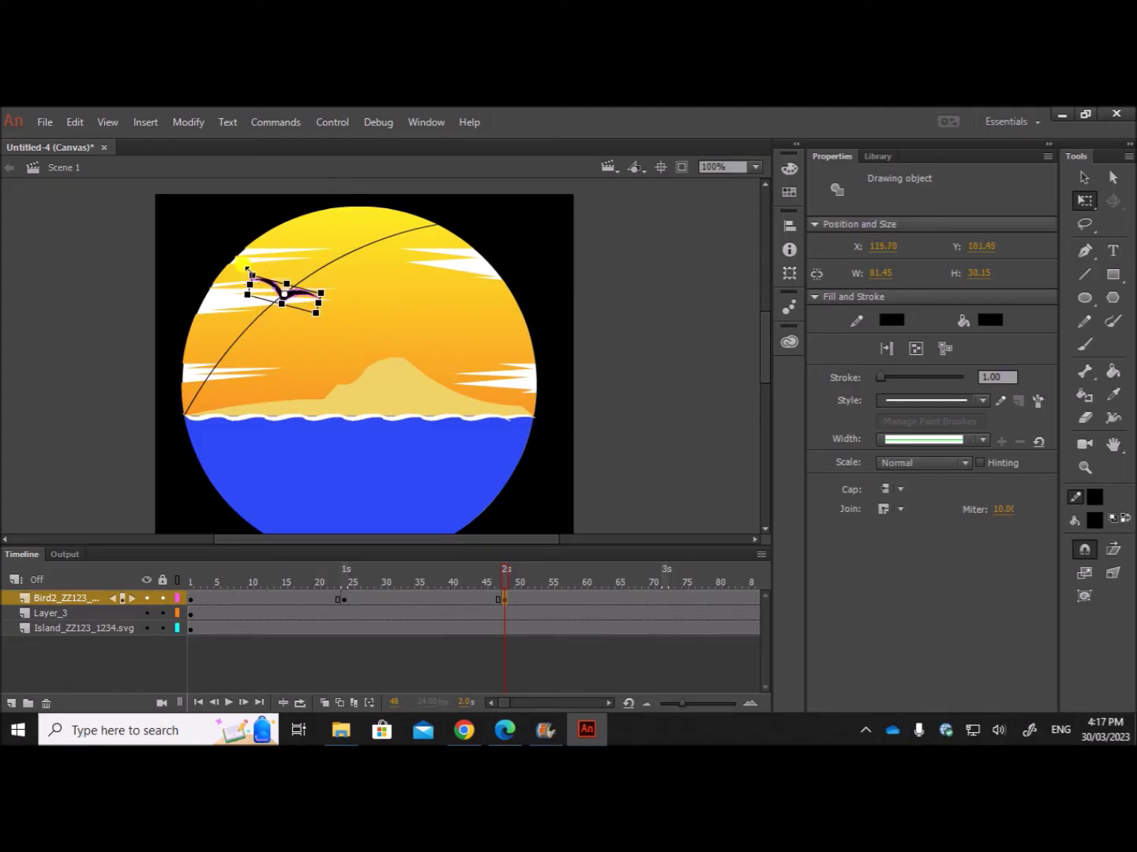
left_click_drag(247, 269, 250, 274)
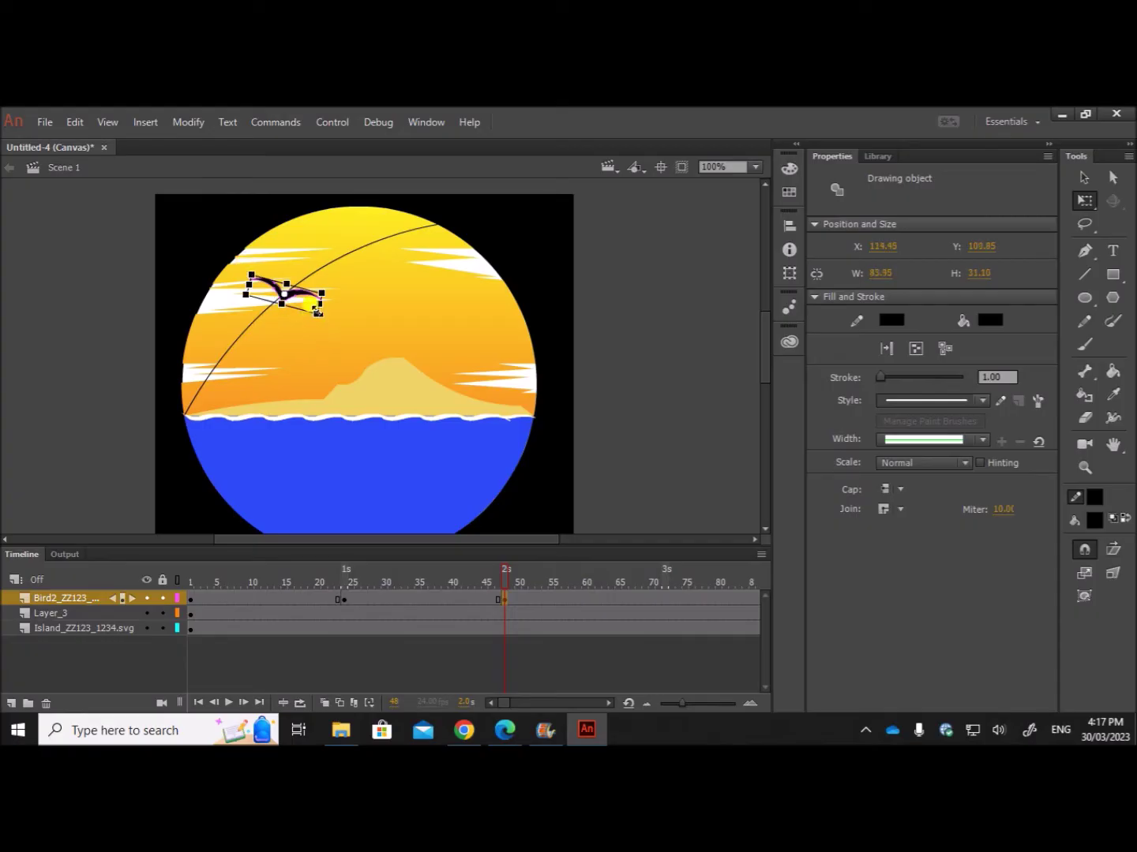
left_click_drag(312, 308, 309, 306)
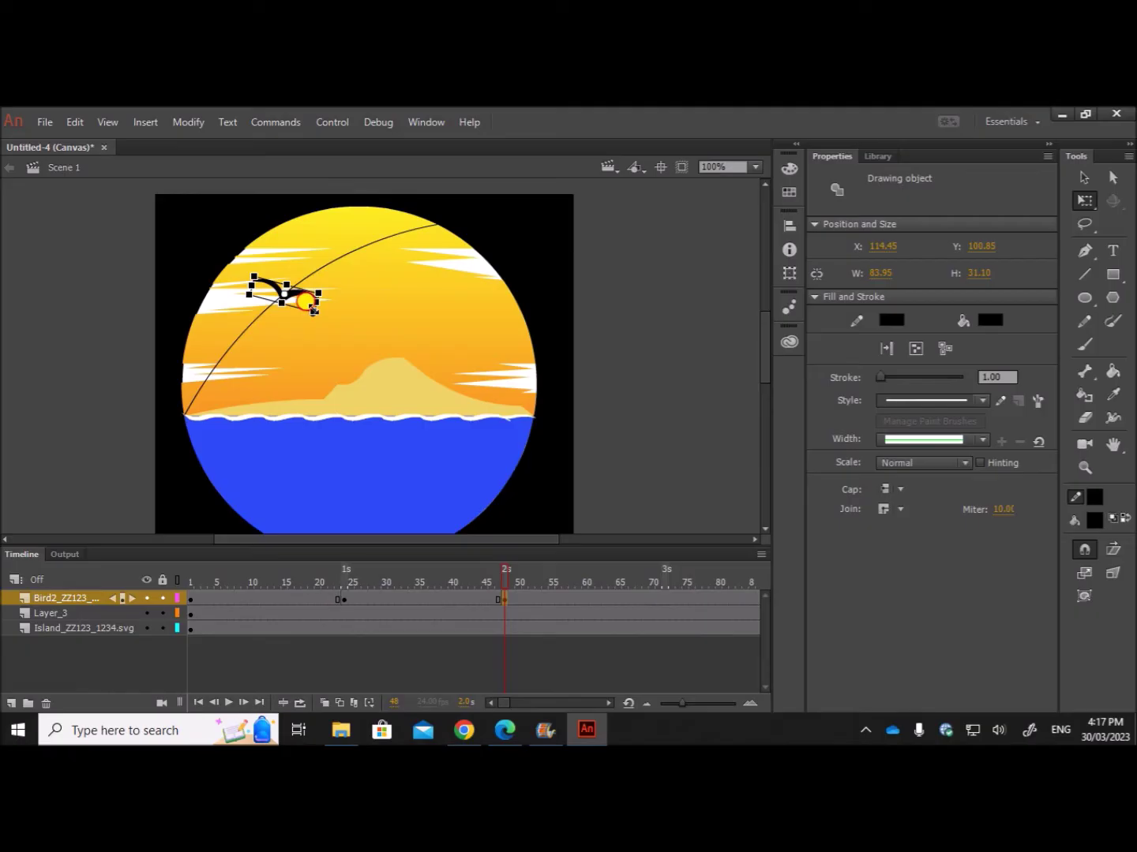
left_click(190, 600)
left_click(343, 598)
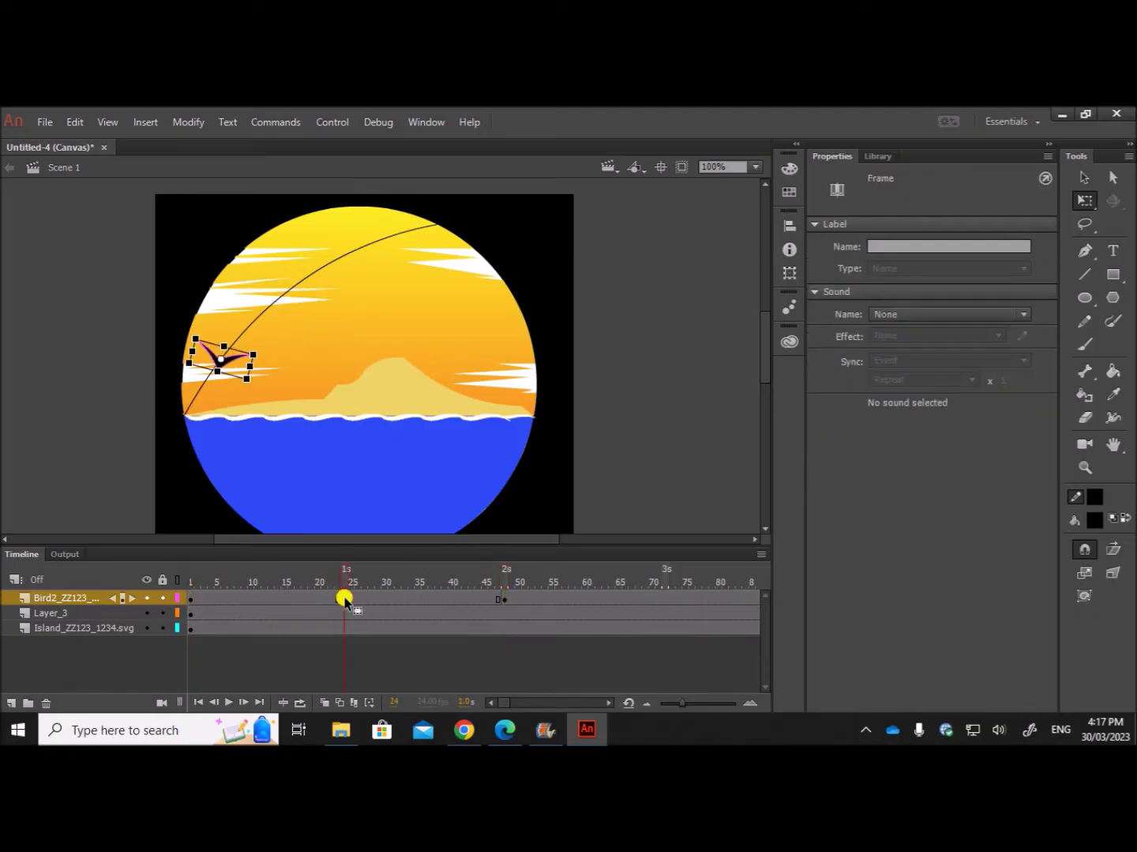
left_click(504, 599)
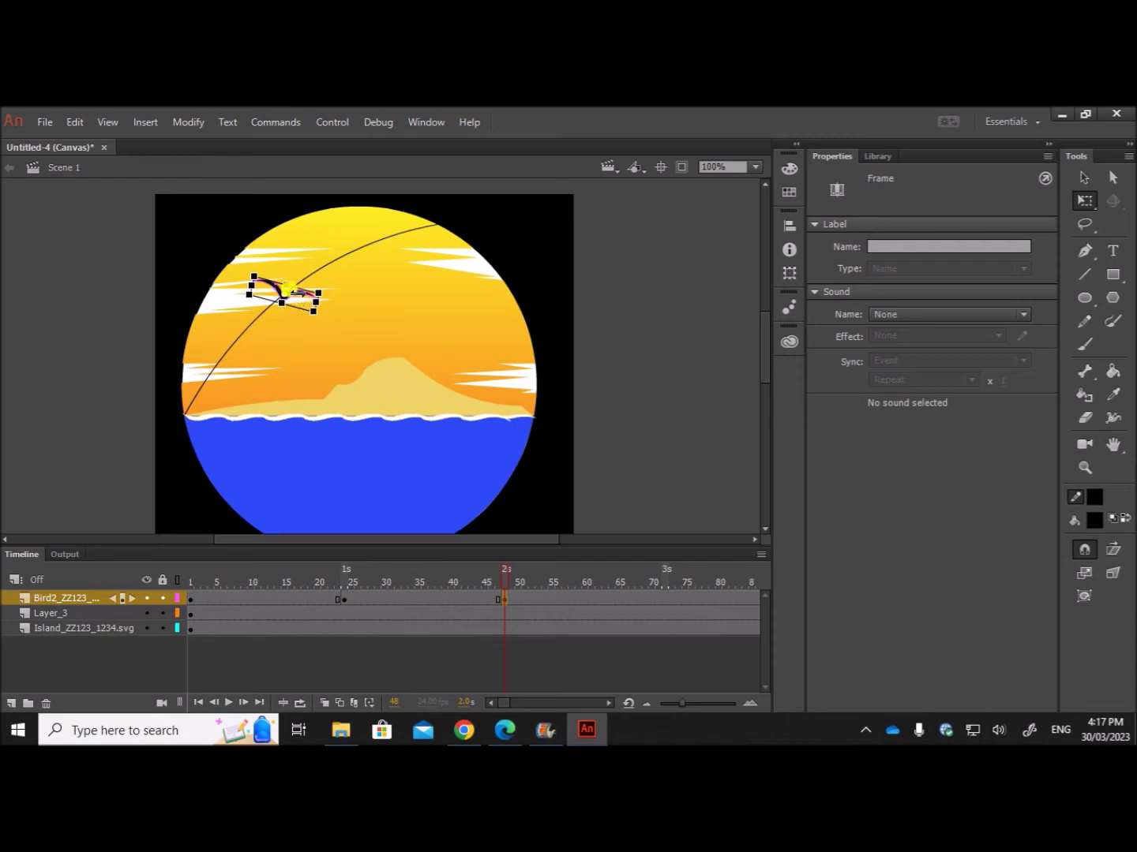
Nudge the frame-48 bird down-left along the arc, comparing it with frame 24.
left_click(301, 308)
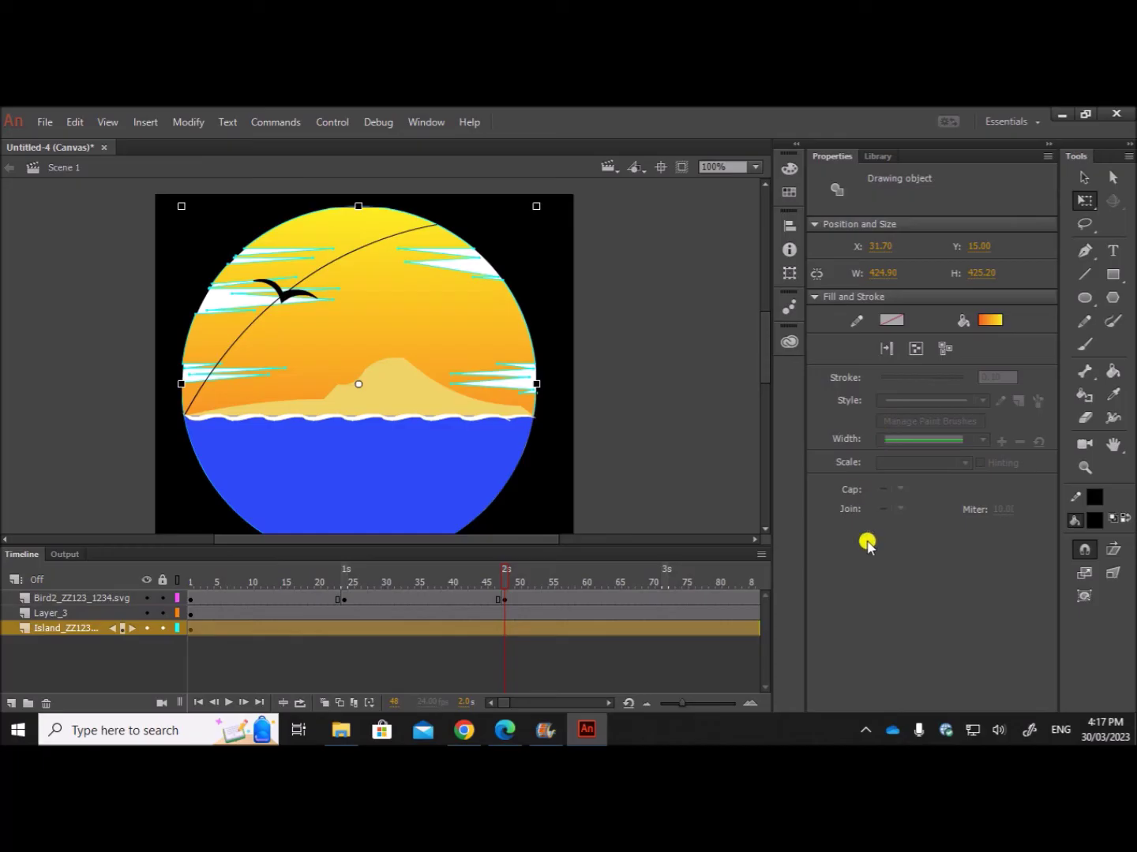
left_click(506, 600)
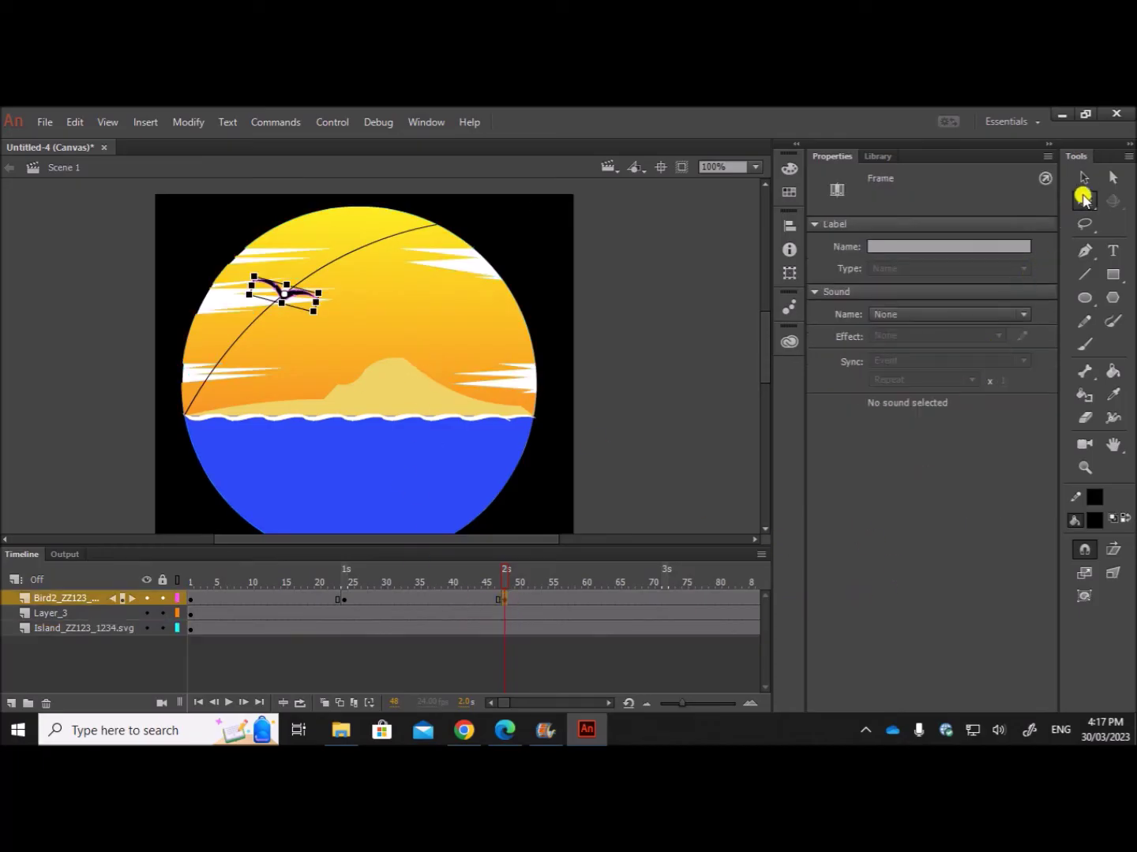
left_click(1084, 177)
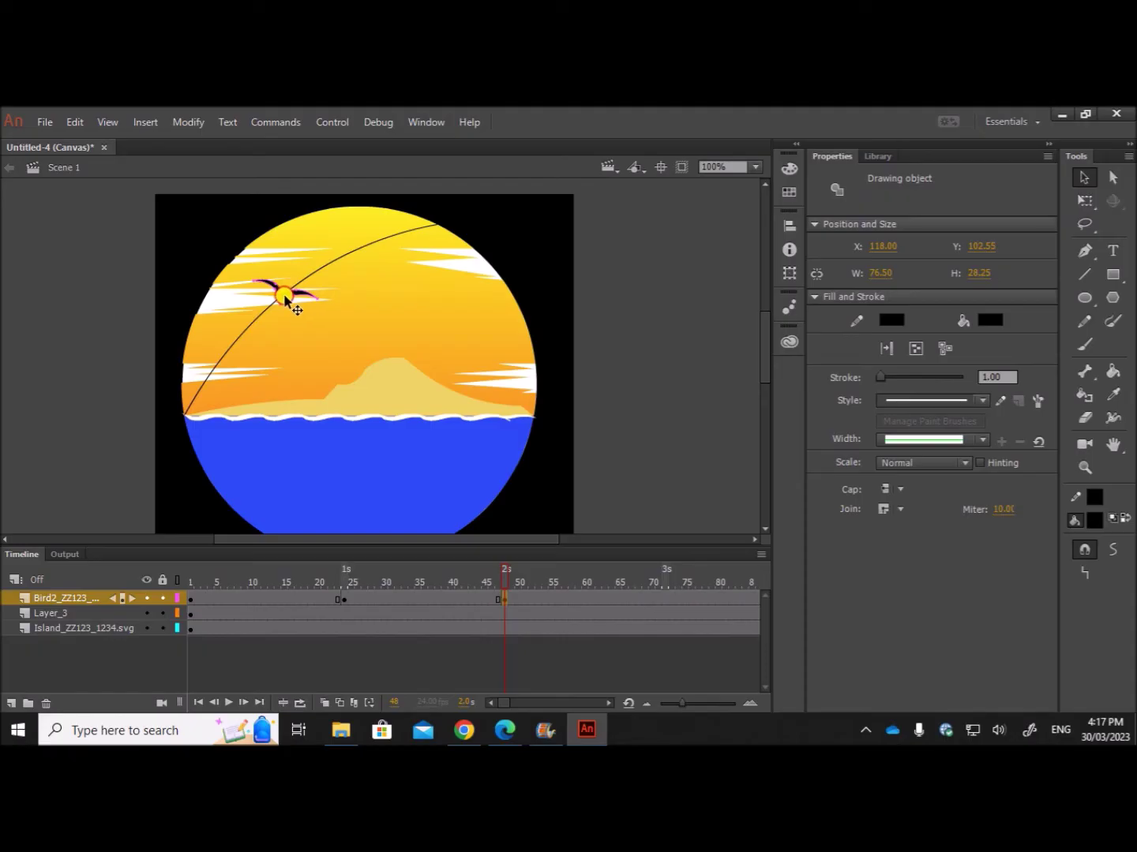
left_click_drag(286, 296, 273, 304)
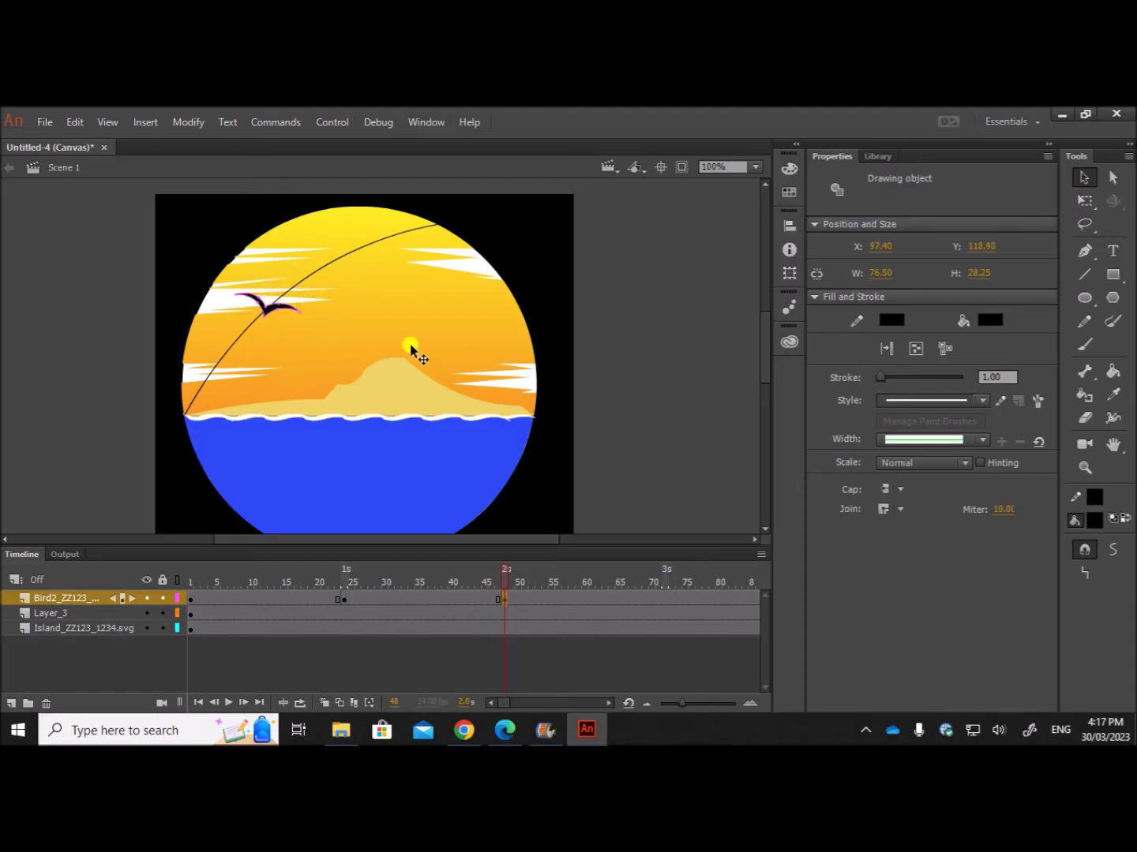
left_click(620, 400)
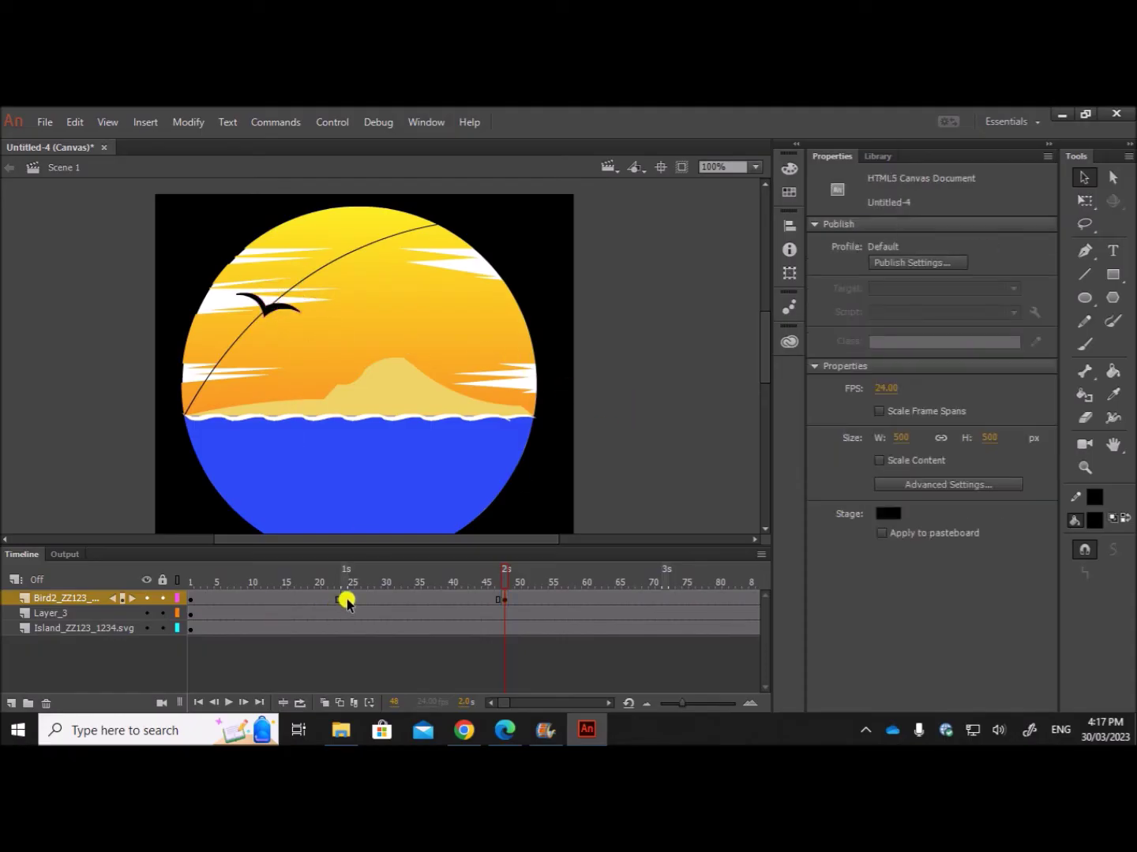
left_click(345, 599)
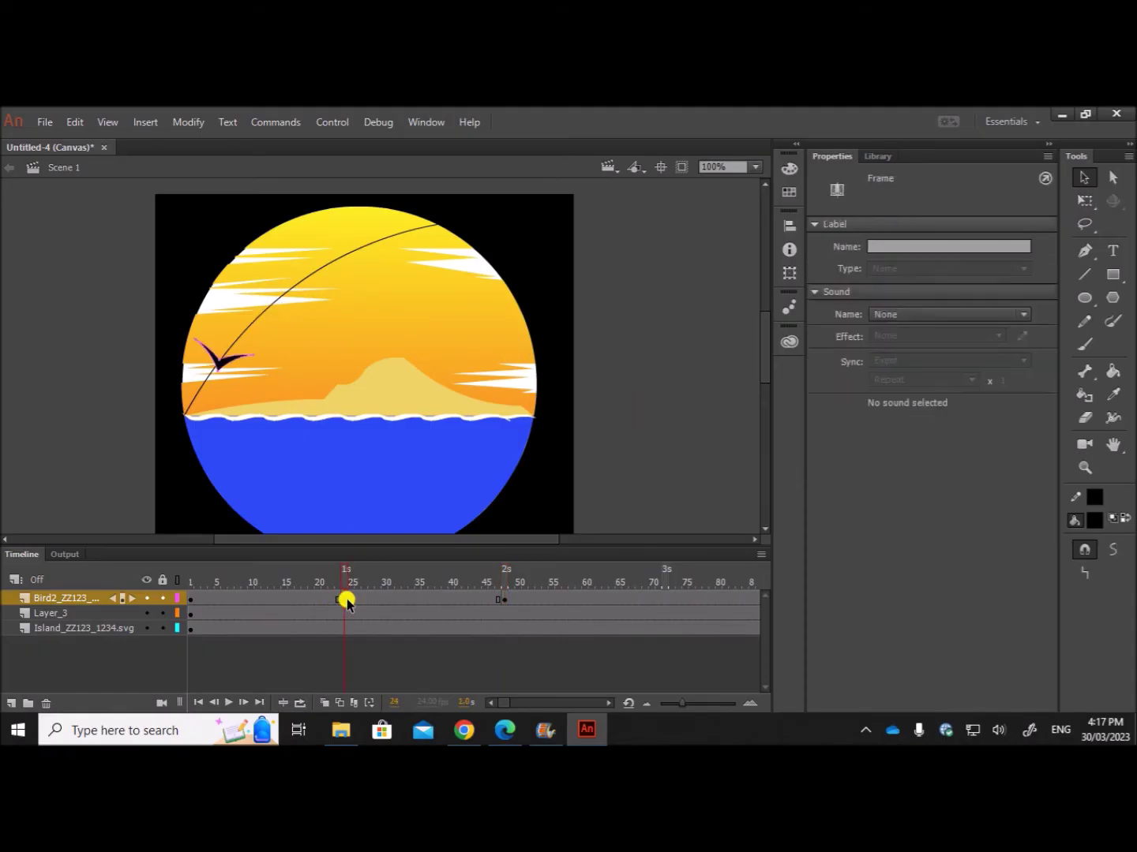
left_click(504, 601)
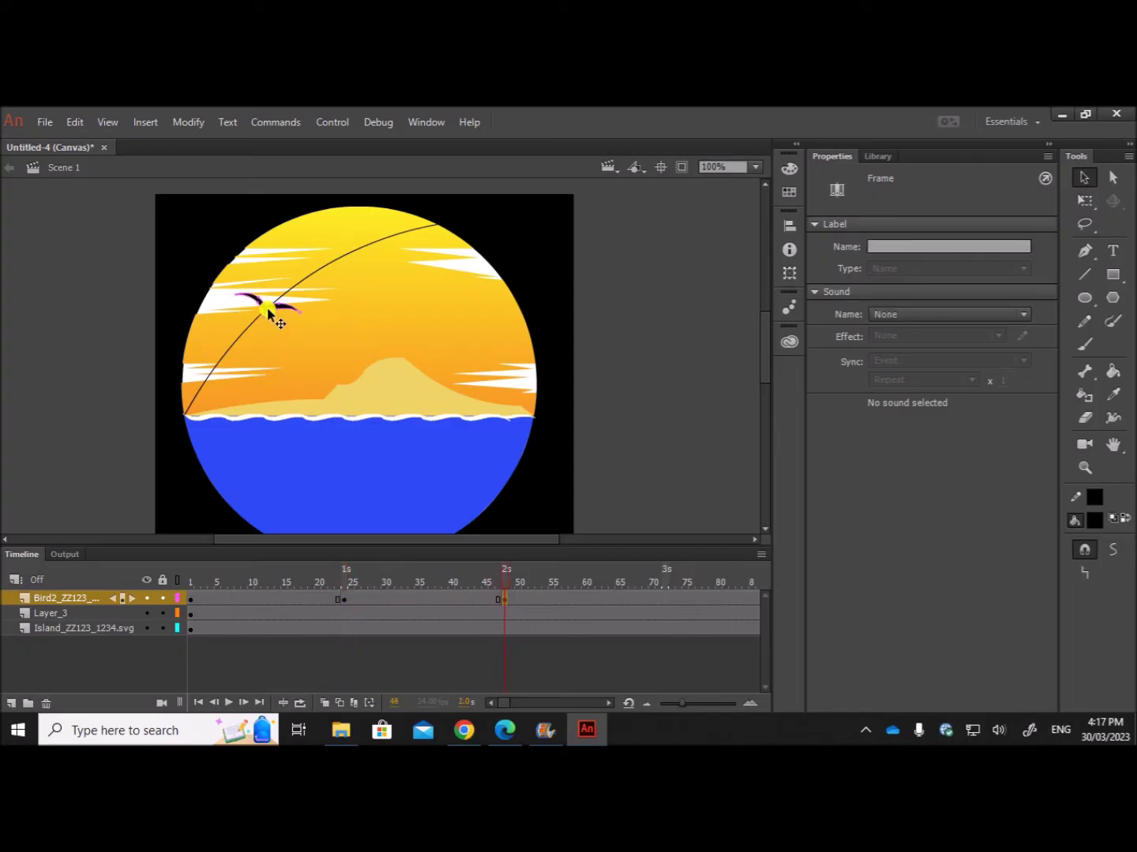
left_click_drag(267, 309, 254, 320)
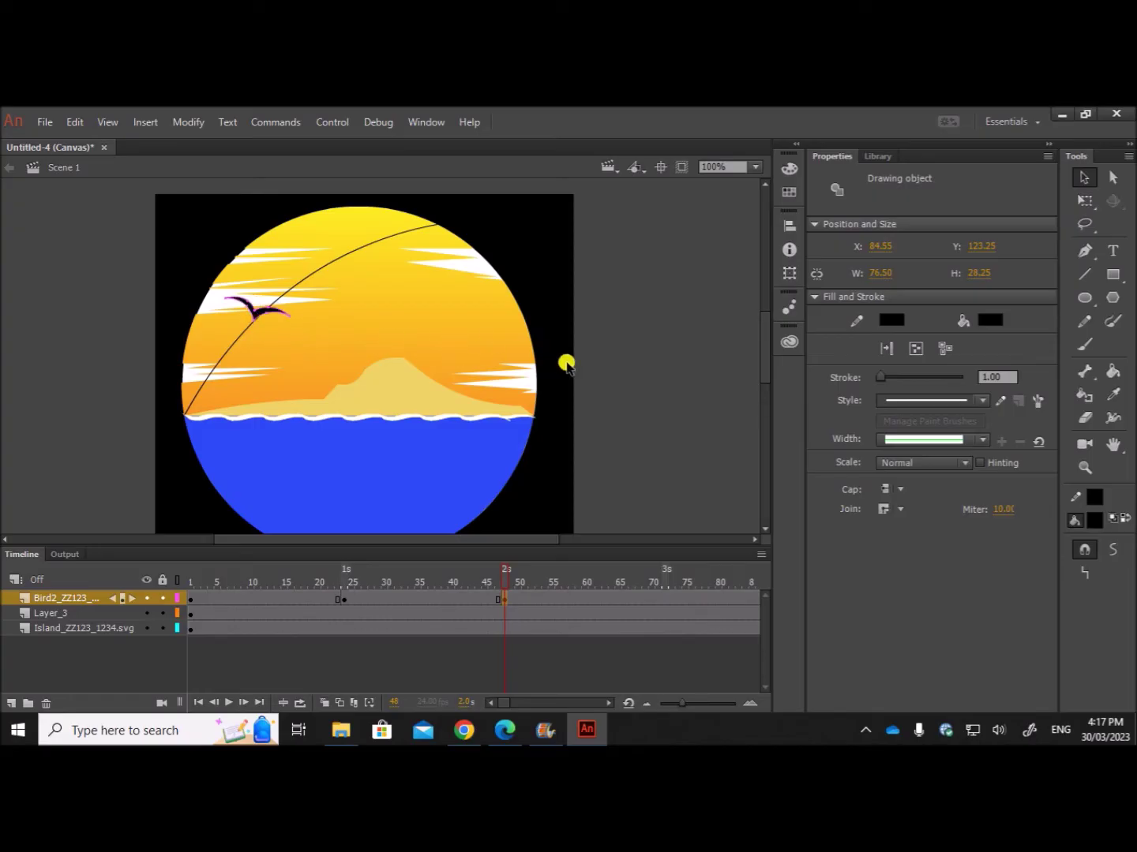
left_click(614, 391)
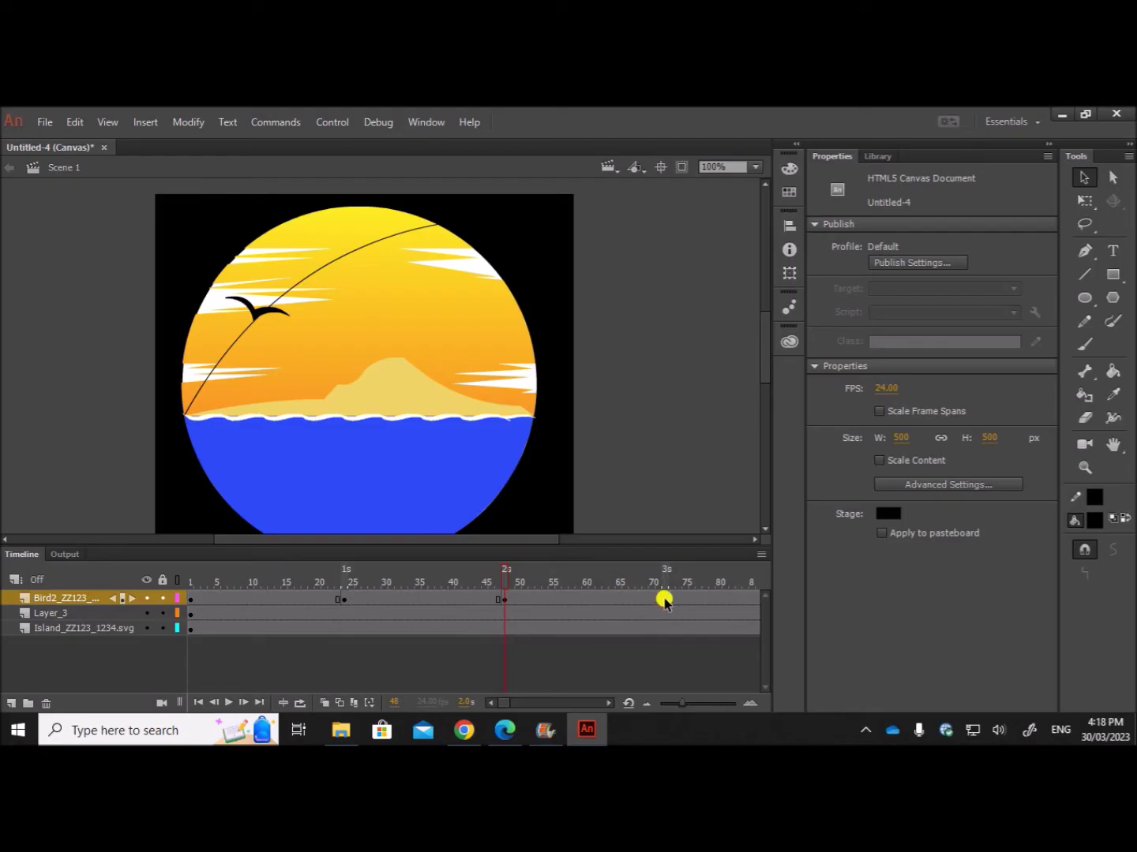
left_click(665, 600)
Insert a blank keyframe at frame 72 and bring the bird into it.
right_click(664, 600)
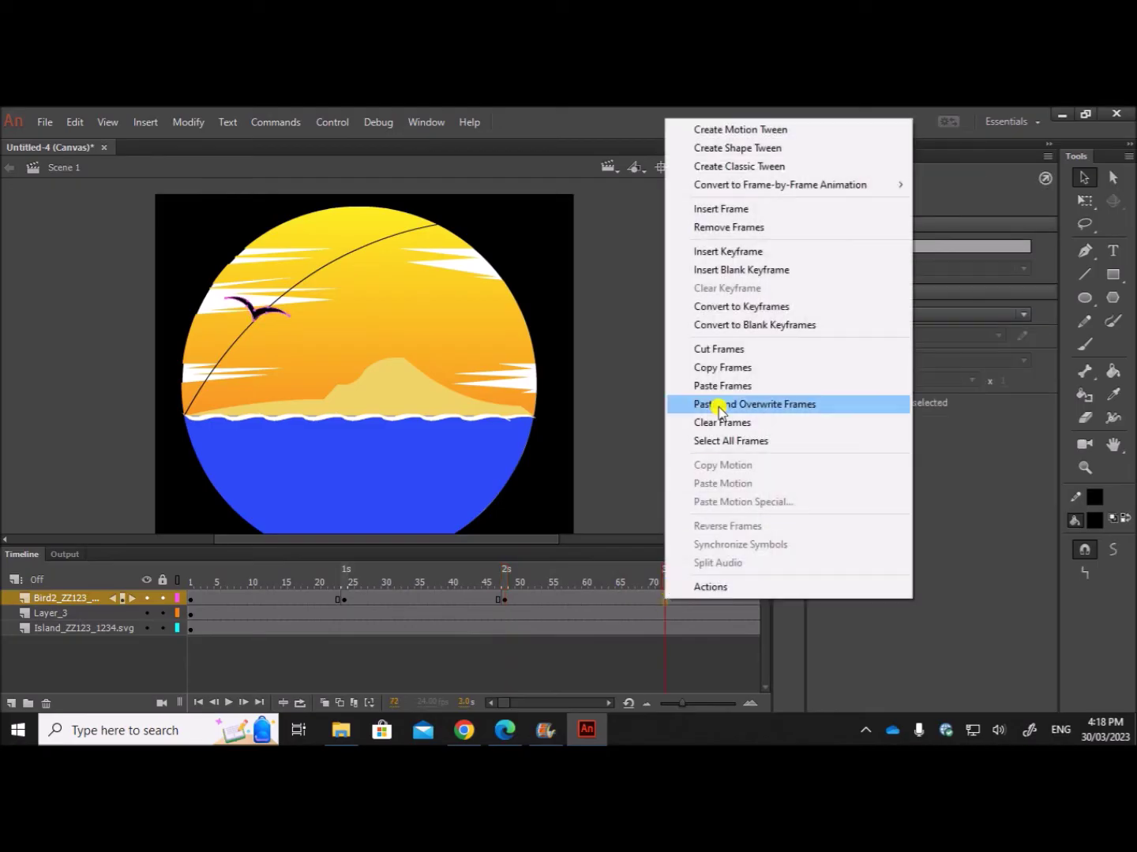
left_click(732, 272)
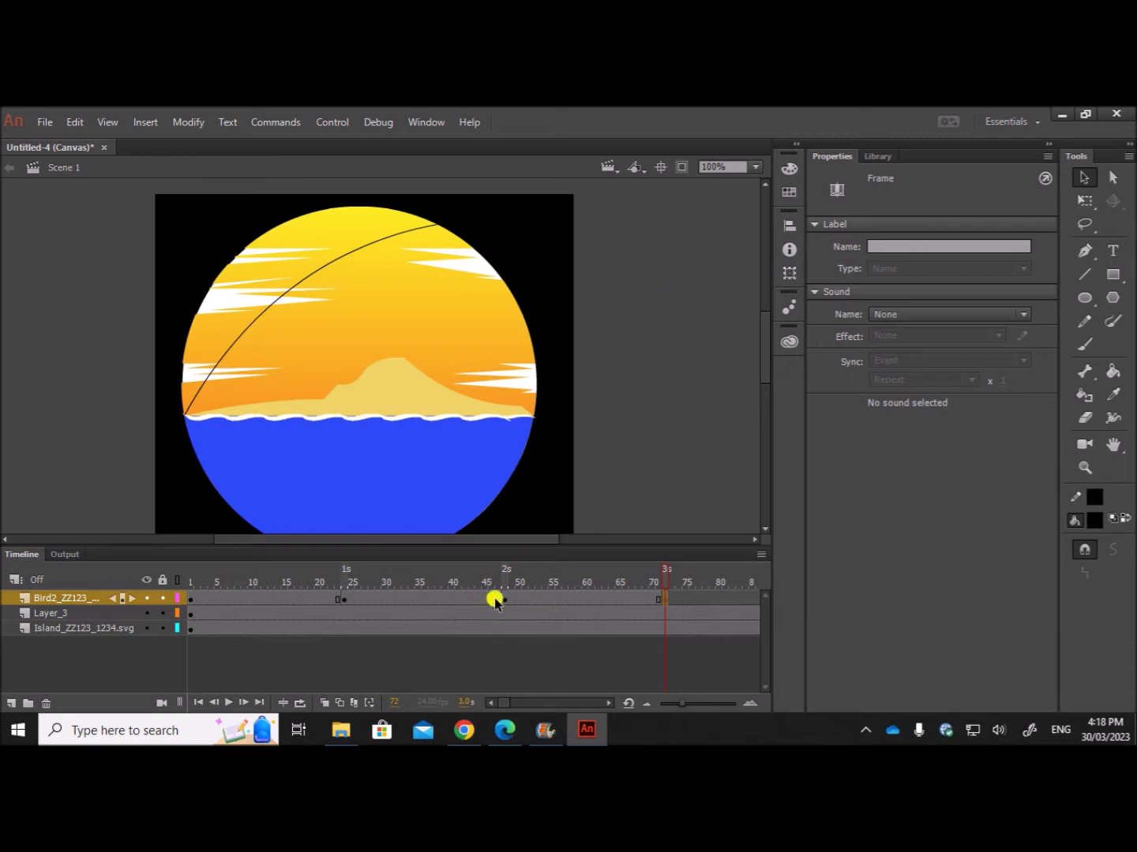
left_click(344, 600)
left_click_drag(658, 598, 653, 596)
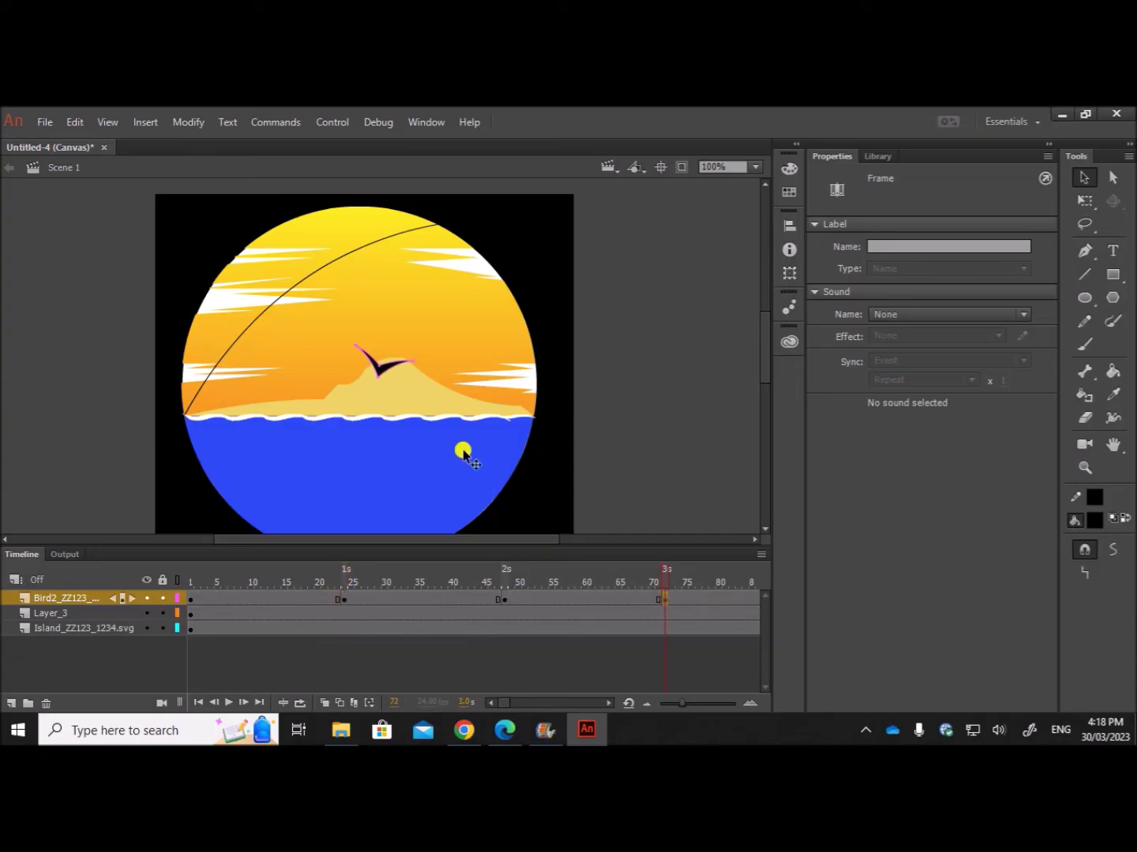
left_click(507, 601)
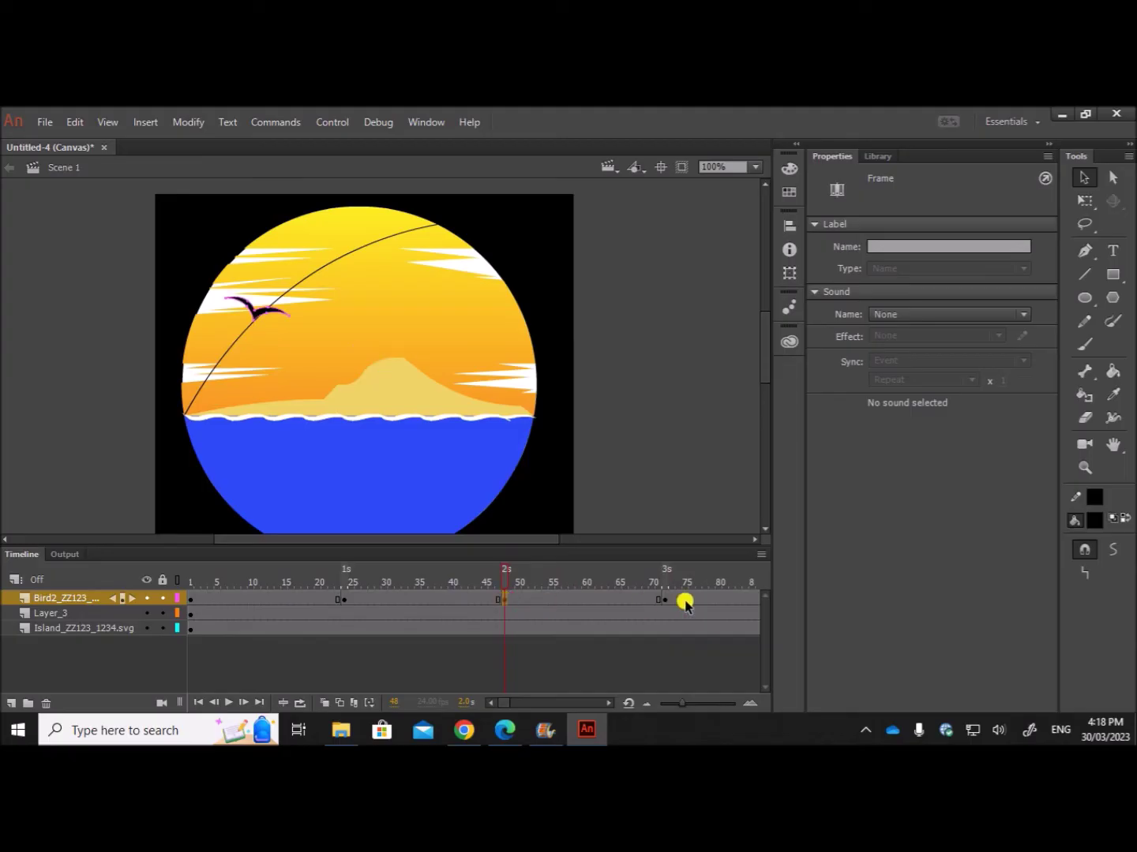
left_click(664, 604)
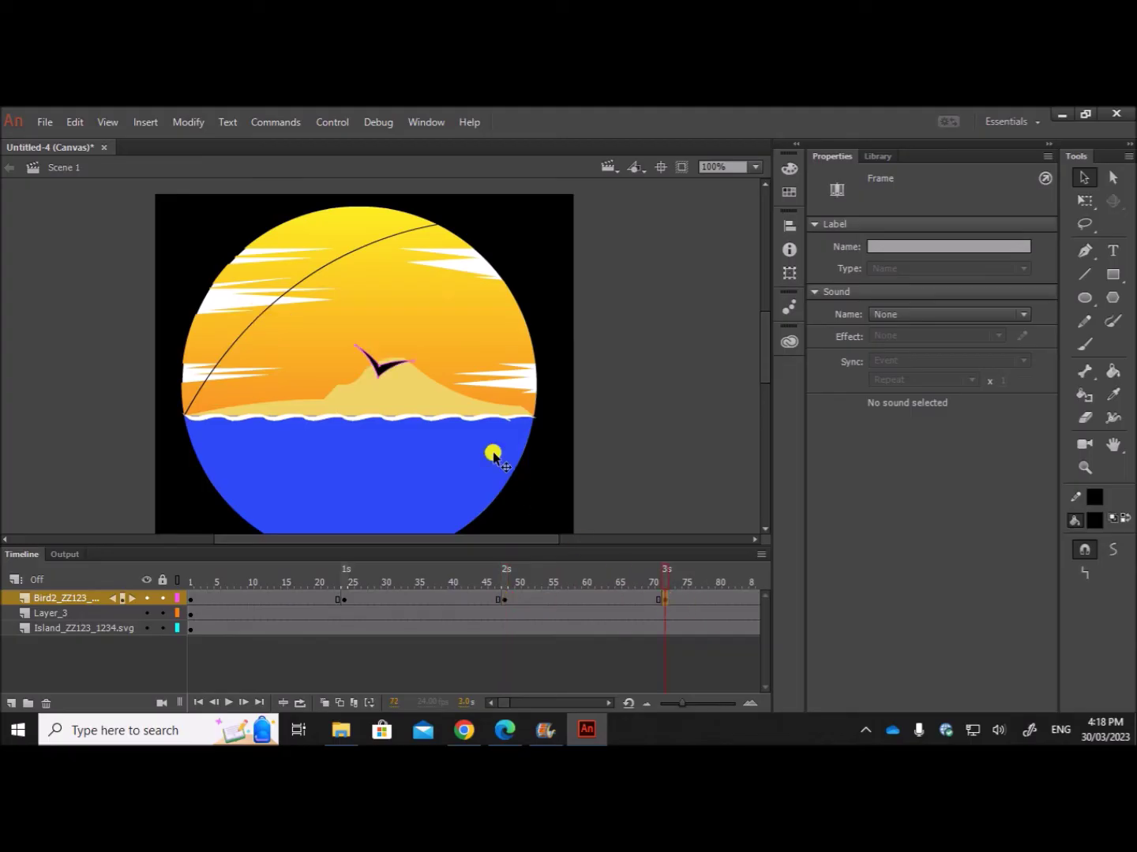
Move the frame-72 bird up-left onto the sky arc and tilt it slightly, at 62.25 × 34.45.
mouse_move(379, 374)
left_mouse_down()
mouse_move(300, 269)
mouse_move(312, 274)
mouse_move(294, 285)
left_mouse_up()
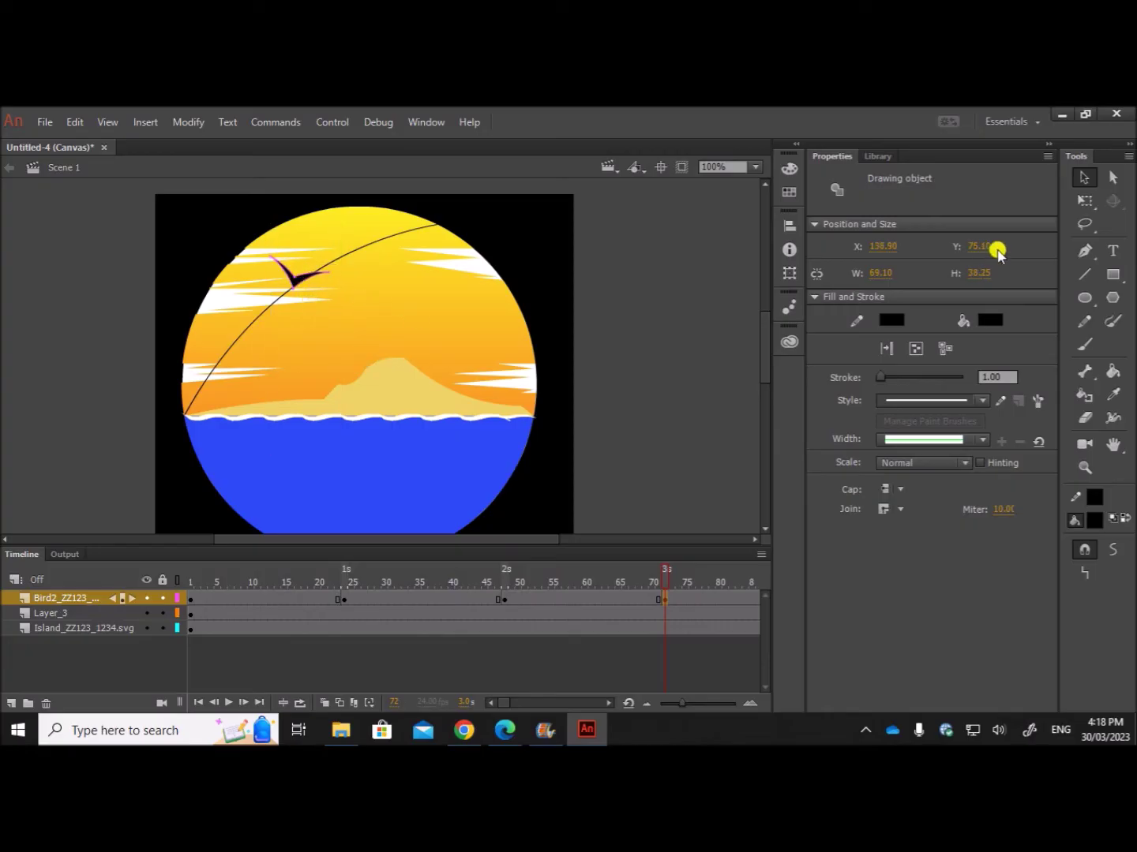
left_click(1083, 202)
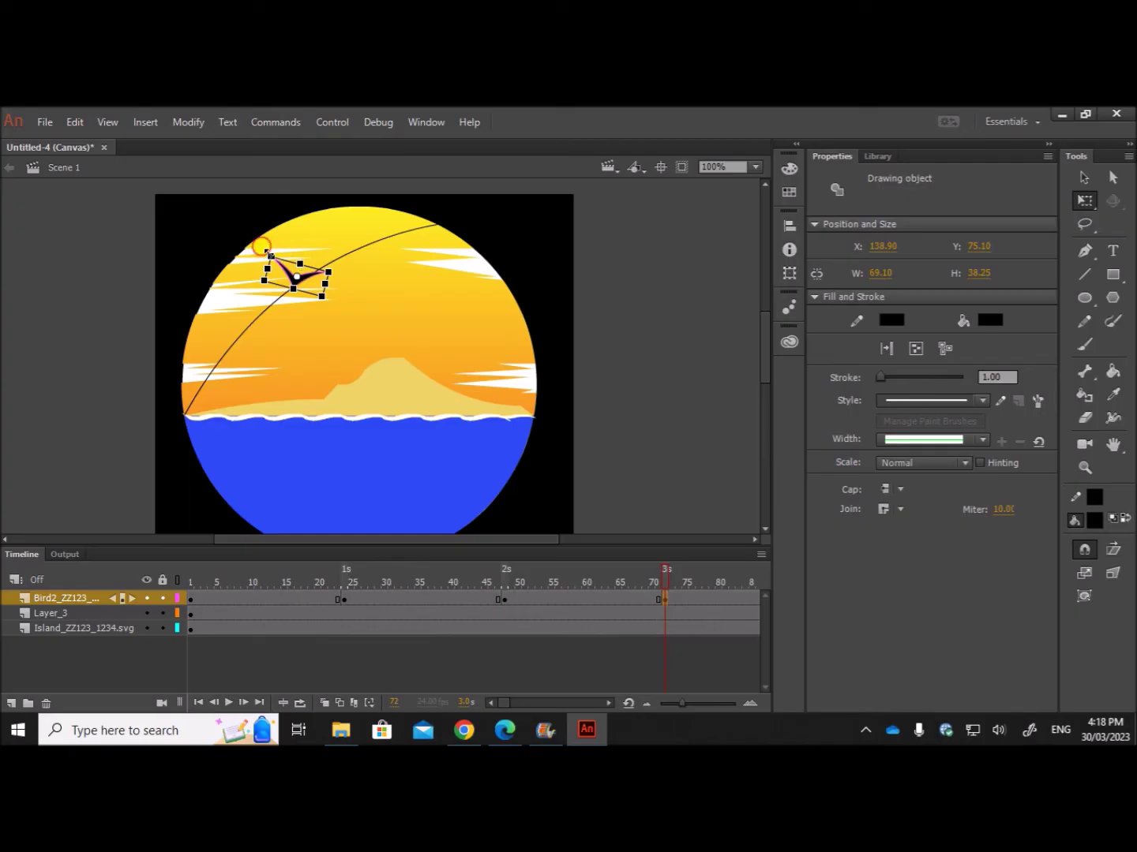
left_click_drag(269, 254, 273, 259)
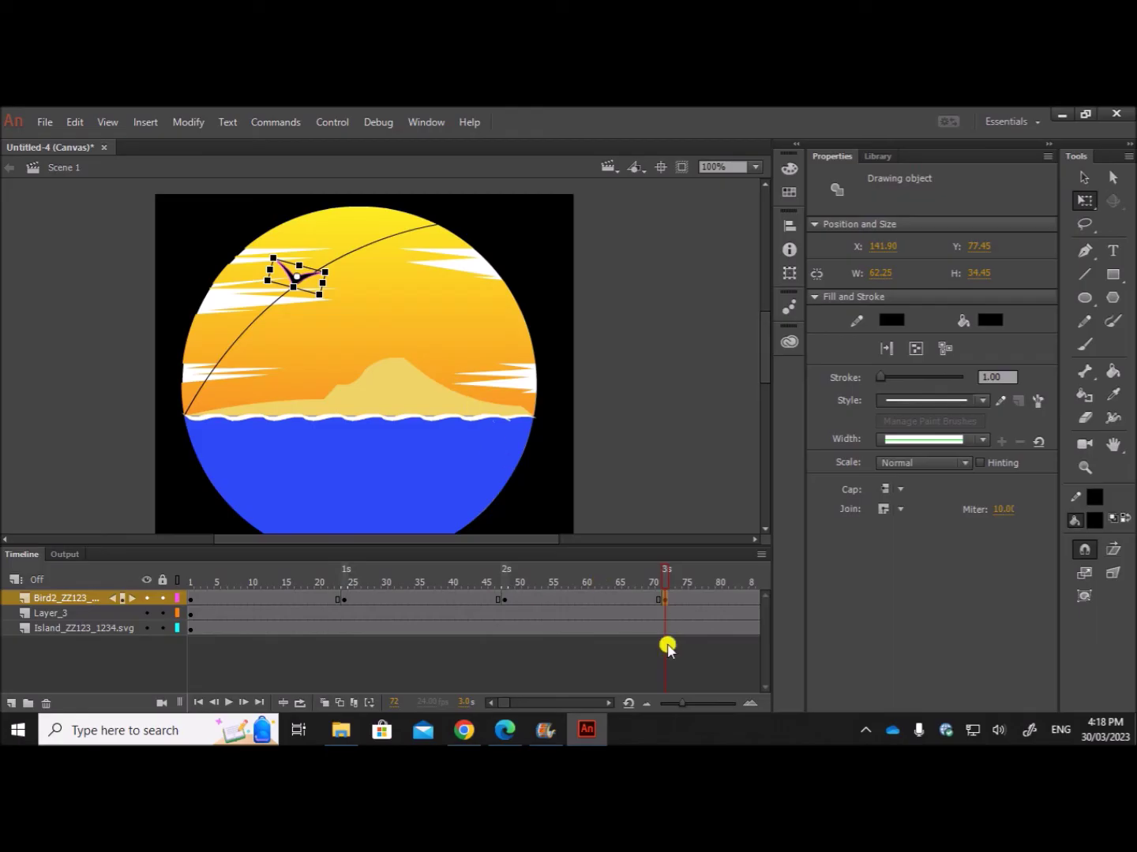
left_click_drag(605, 708, 607, 704)
Add a frame-96 keyframe with the bird pasted in and moved up toward the arc's upper end.
right_click(642, 600)
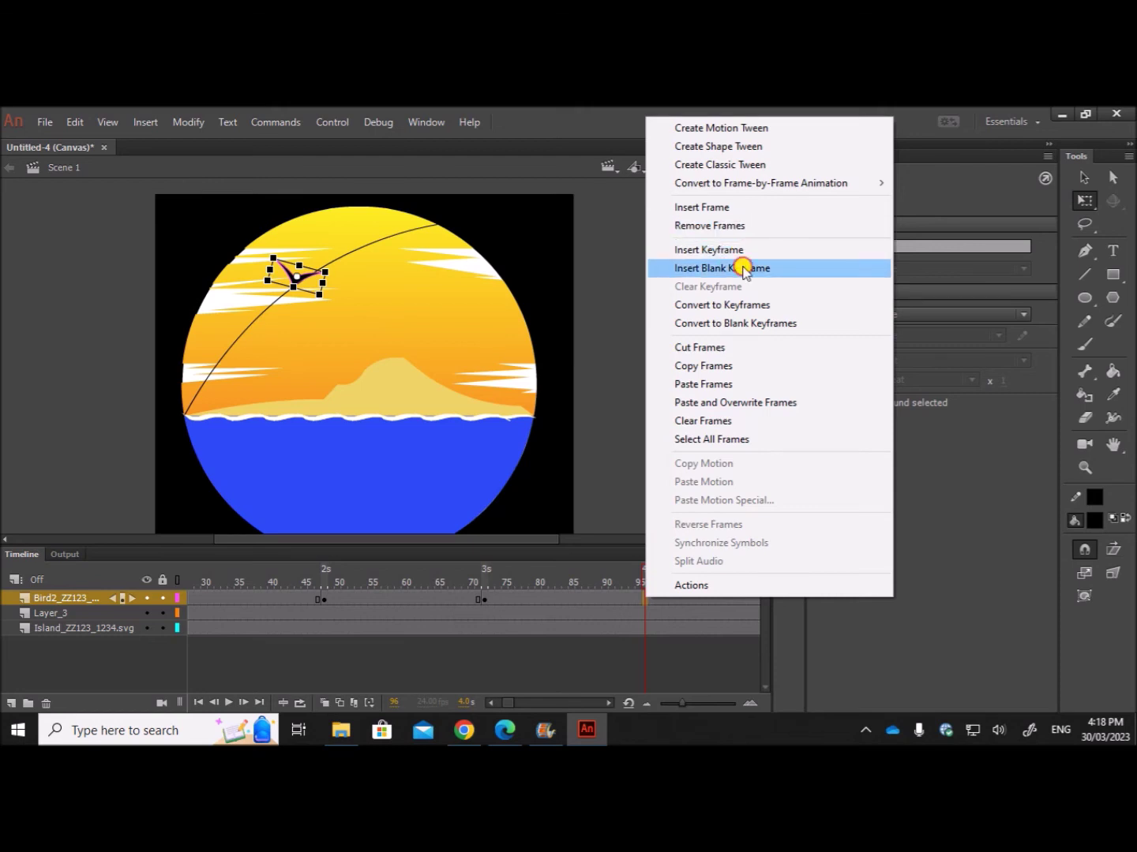
left_click(739, 268)
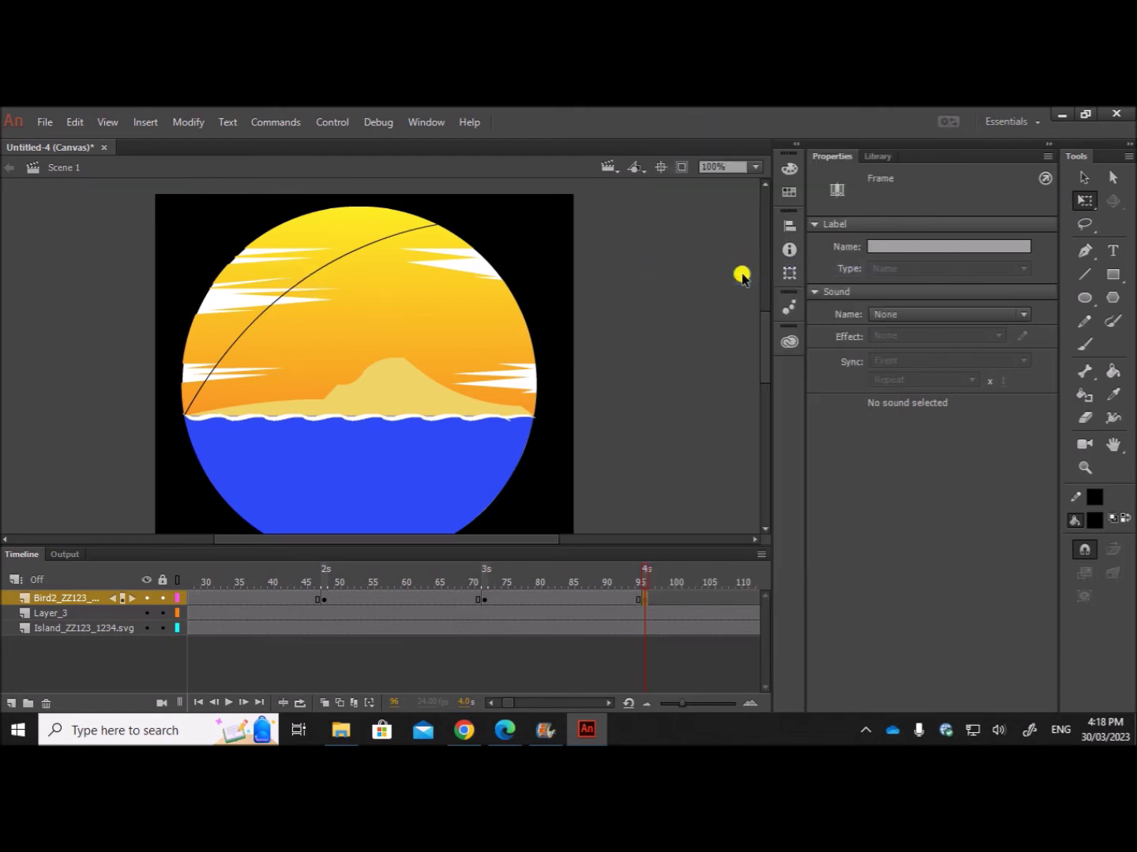
left_click(484, 602)
left_click(323, 601)
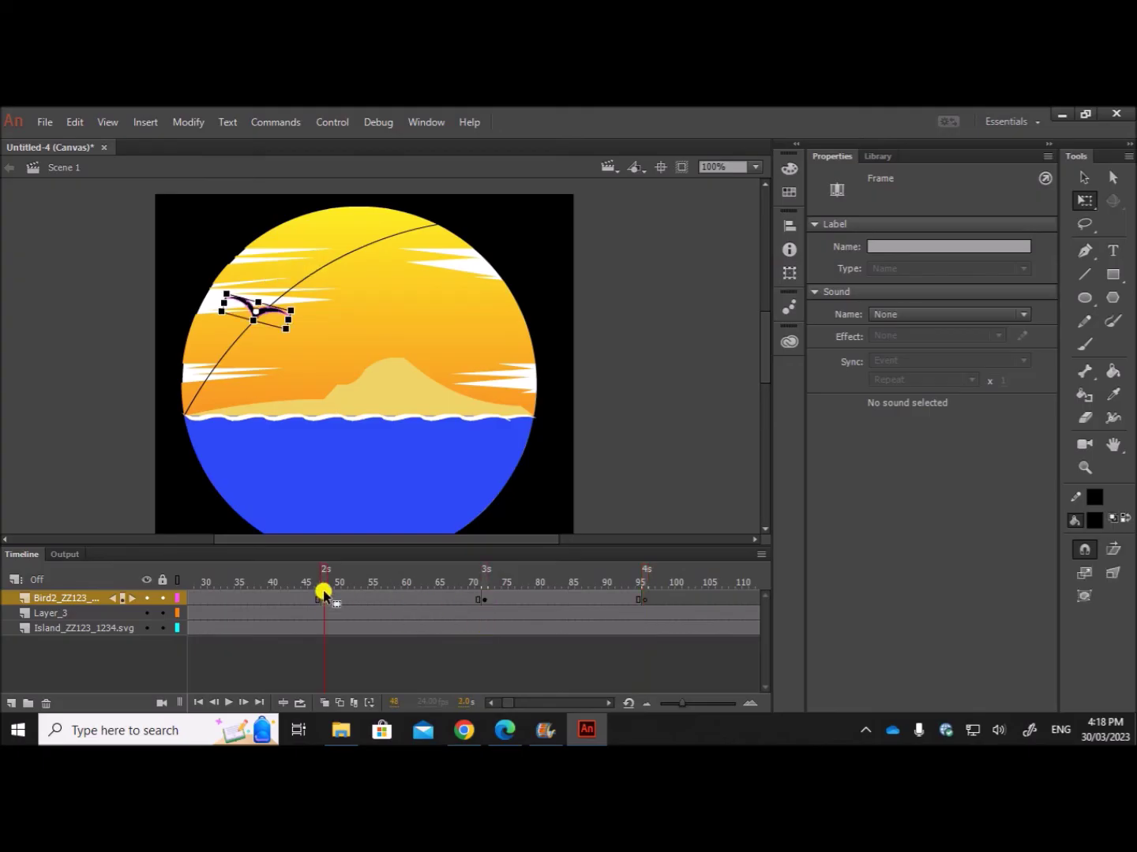
left_click(647, 600)
key("ctrl+shift+v")
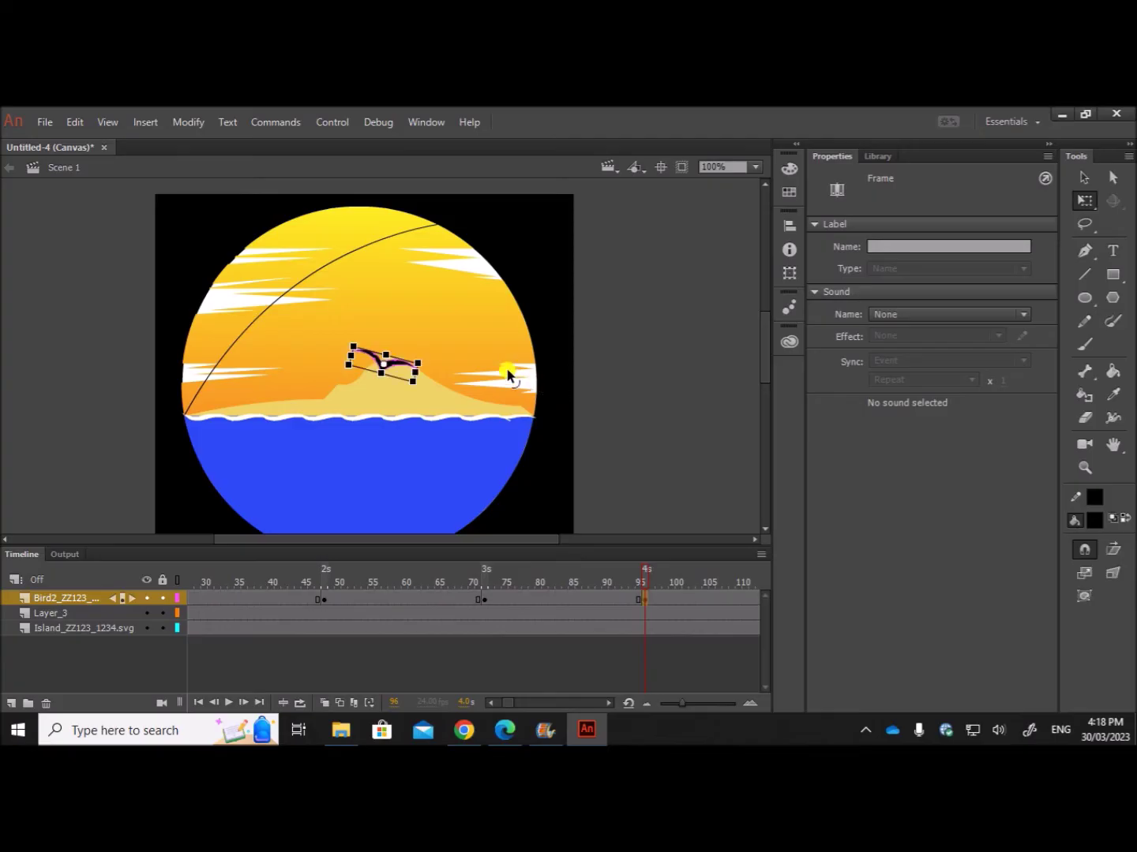
mouse_move(393, 370)
left_mouse_down()
mouse_move(389, 318)
mouse_move(357, 268)
left_mouse_up()
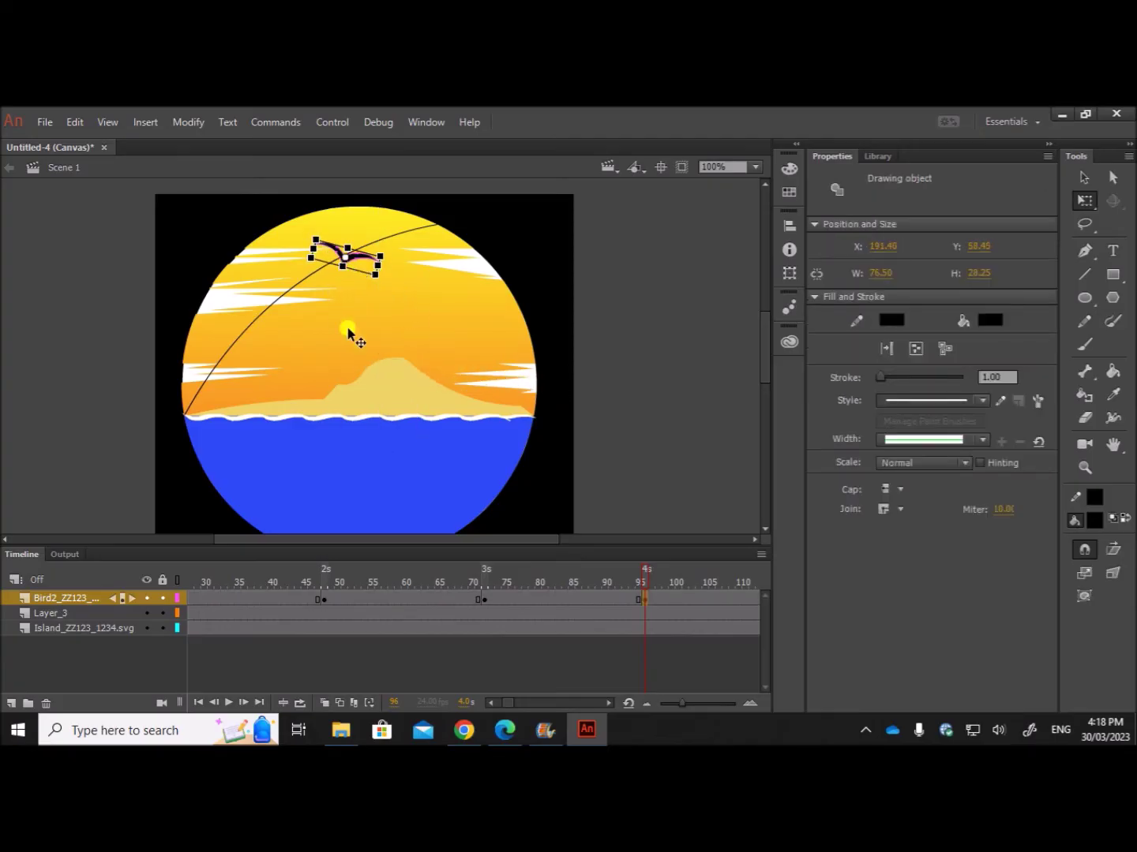
Shrink the frame-96 bird slightly to 64.45 × 23.75, undoing an over-shrink.
left_click(486, 601)
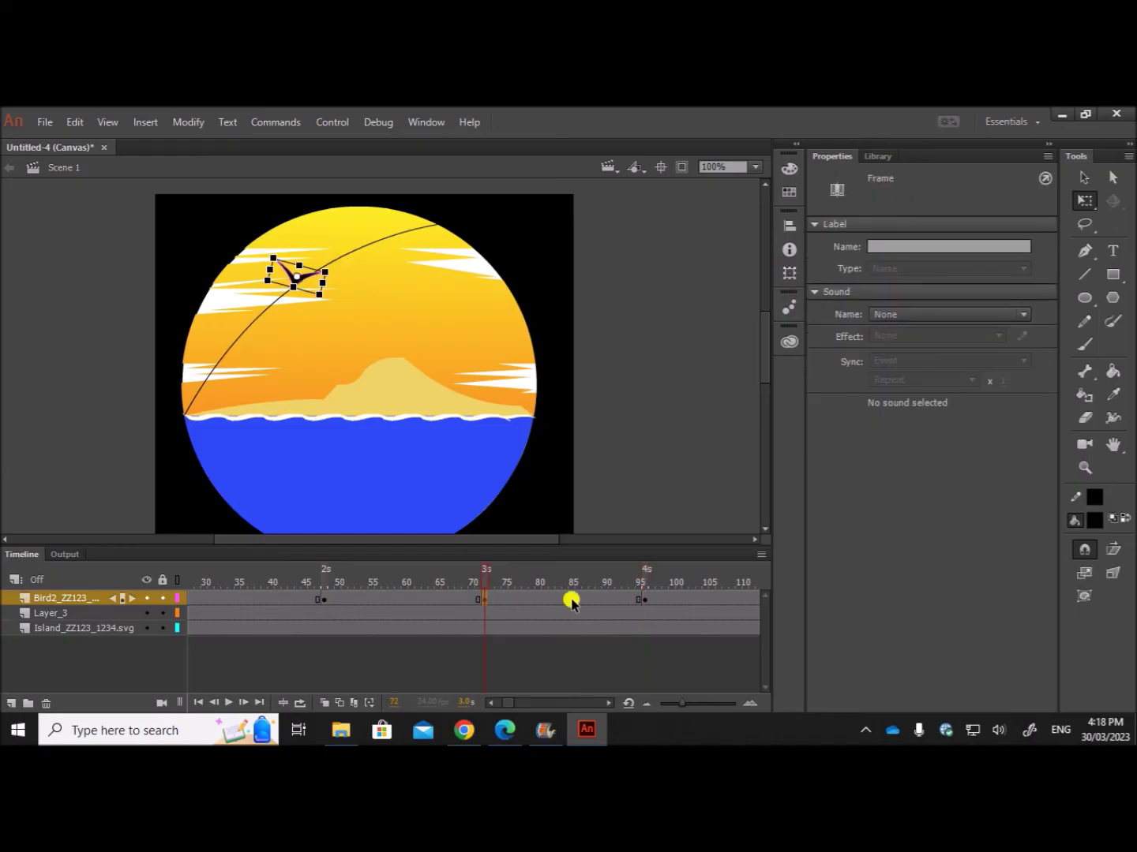
left_click(644, 600)
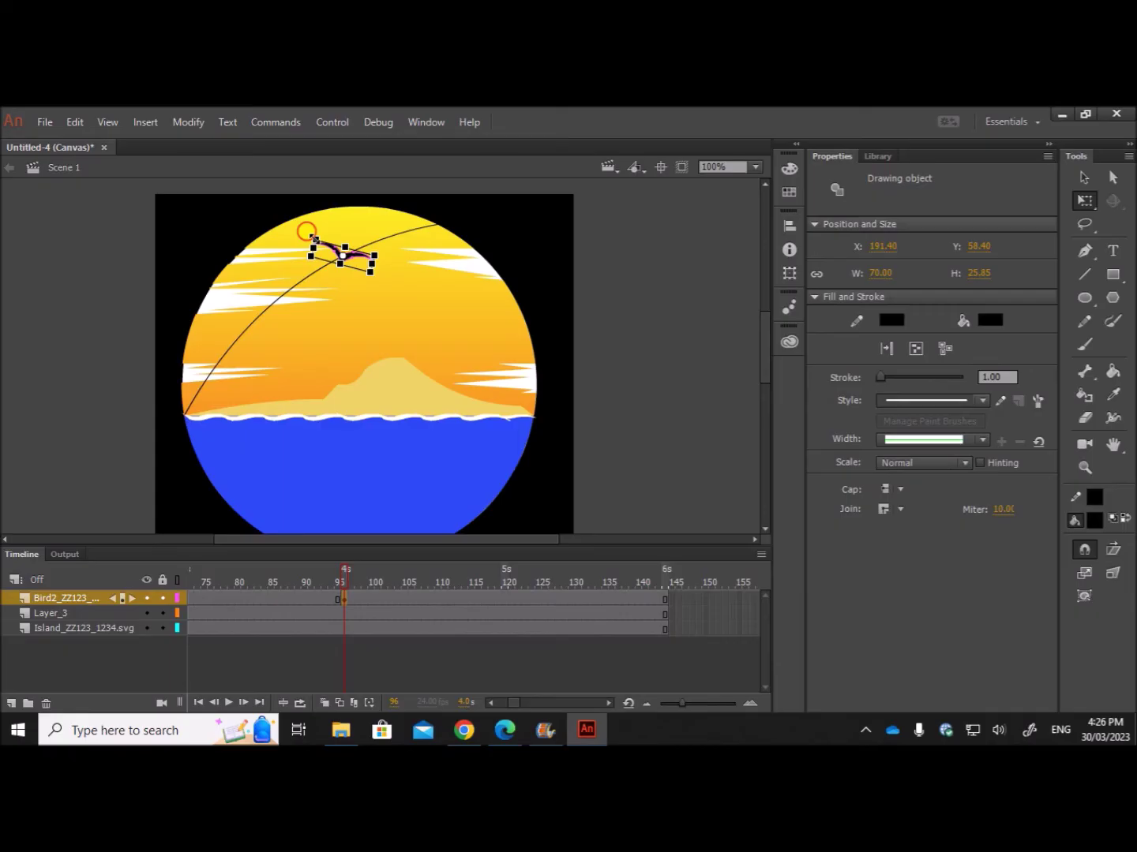
left_click_drag(314, 237, 316, 246)
key("ctrl+z")
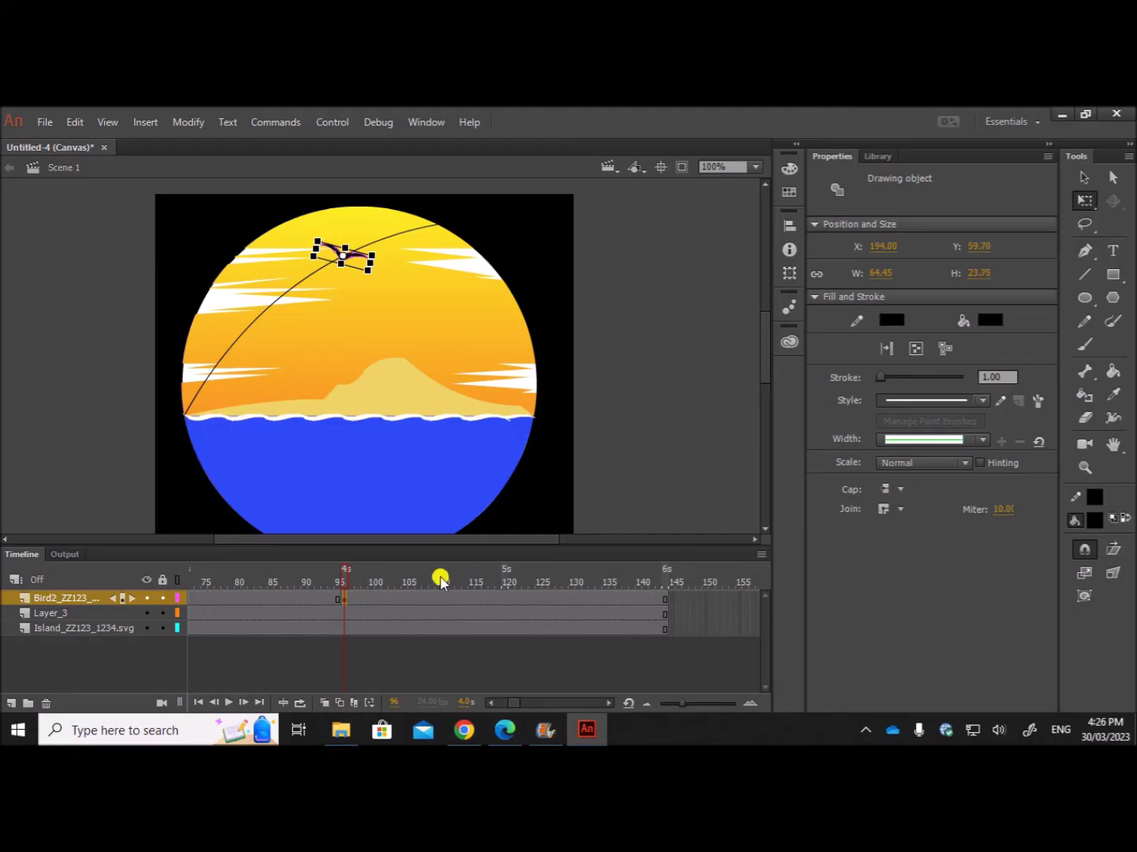
Insert a blank keyframe at frame 120 on the bird layer for the 5-second pose.
left_click(505, 599)
right_click(505, 598)
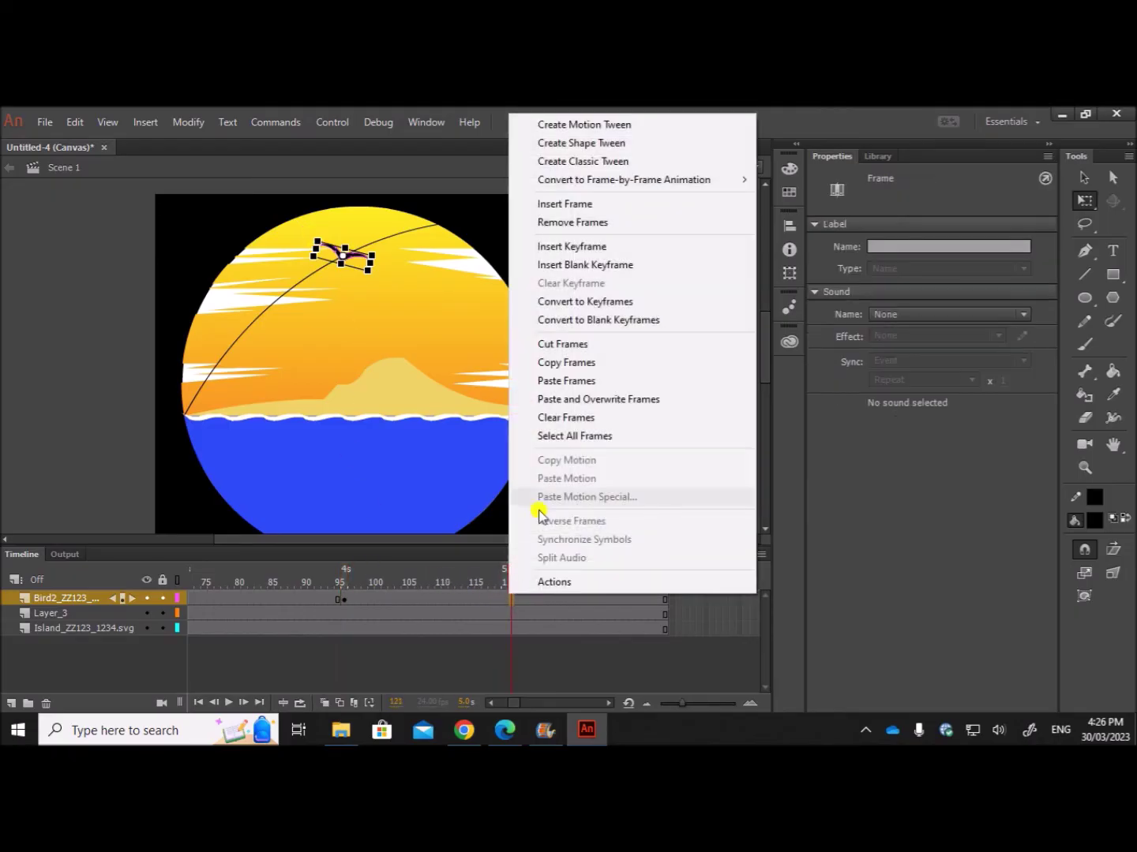
left_click(598, 266)
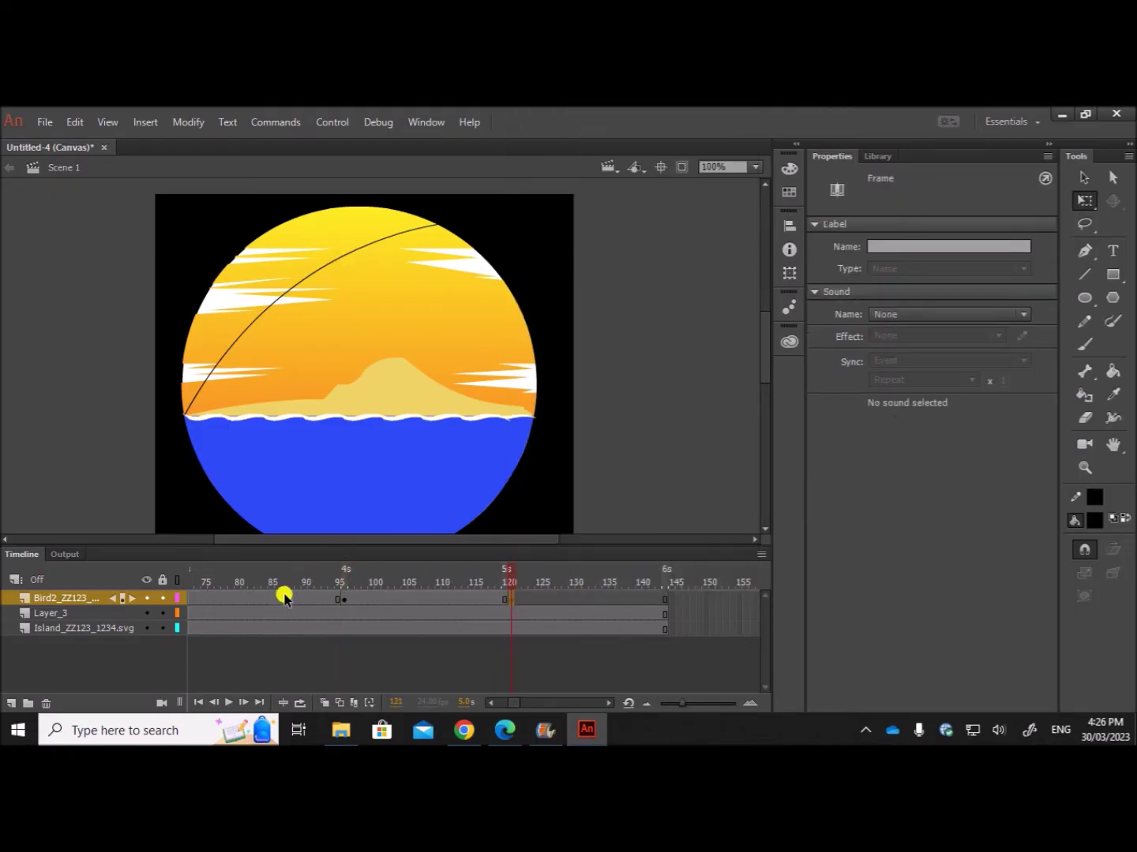
left_click_drag(514, 705, 509, 703)
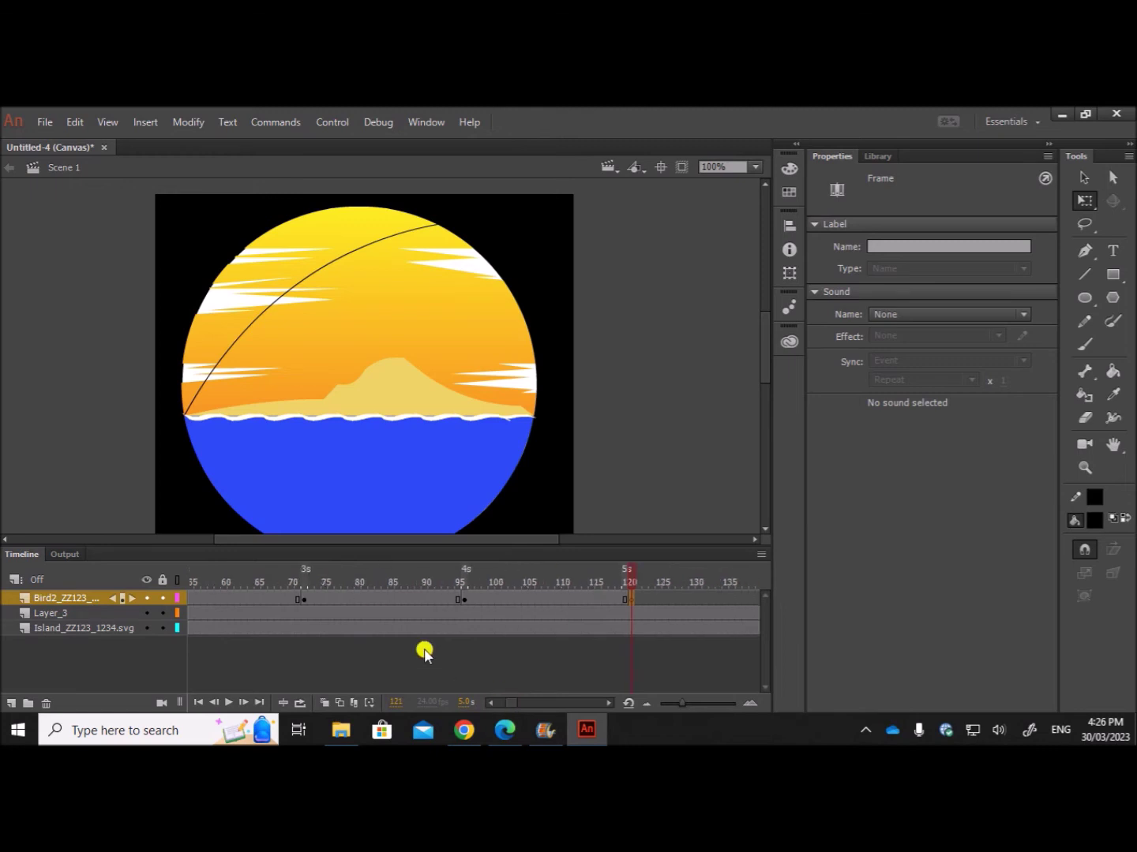
left_click(305, 602)
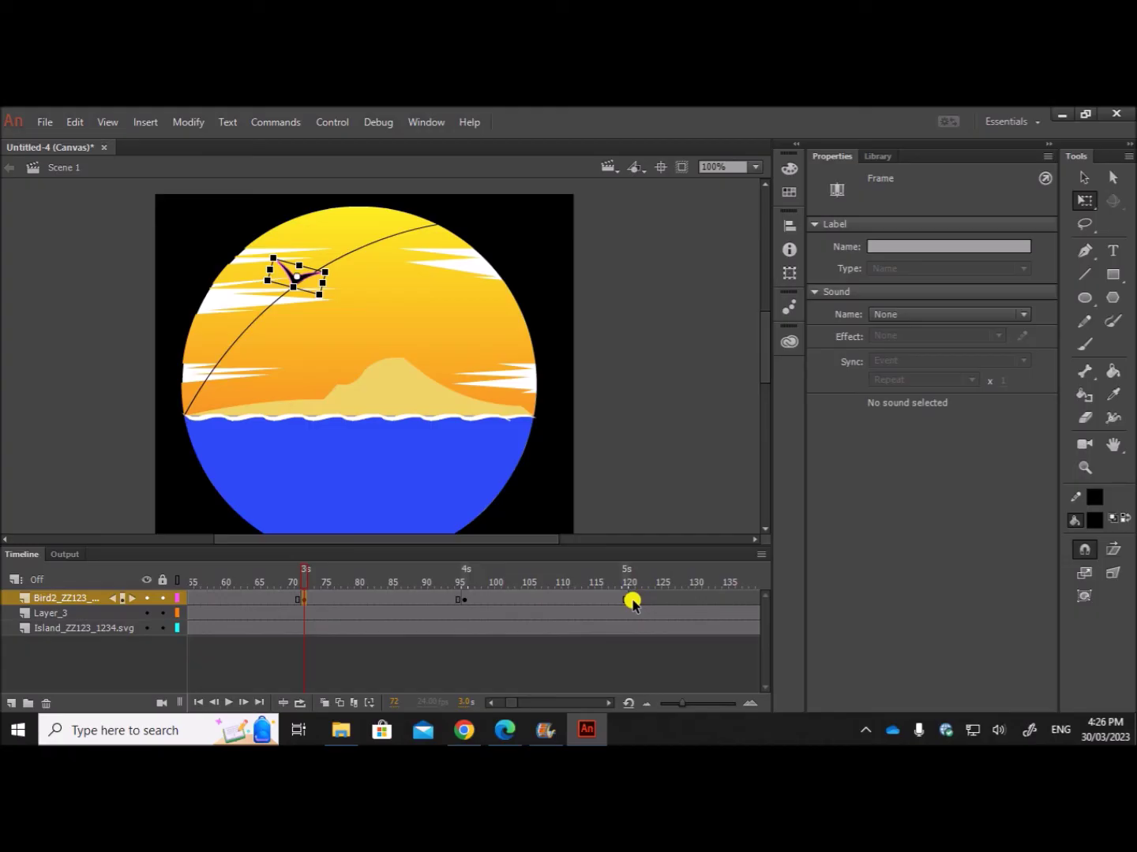
left_click(631, 602)
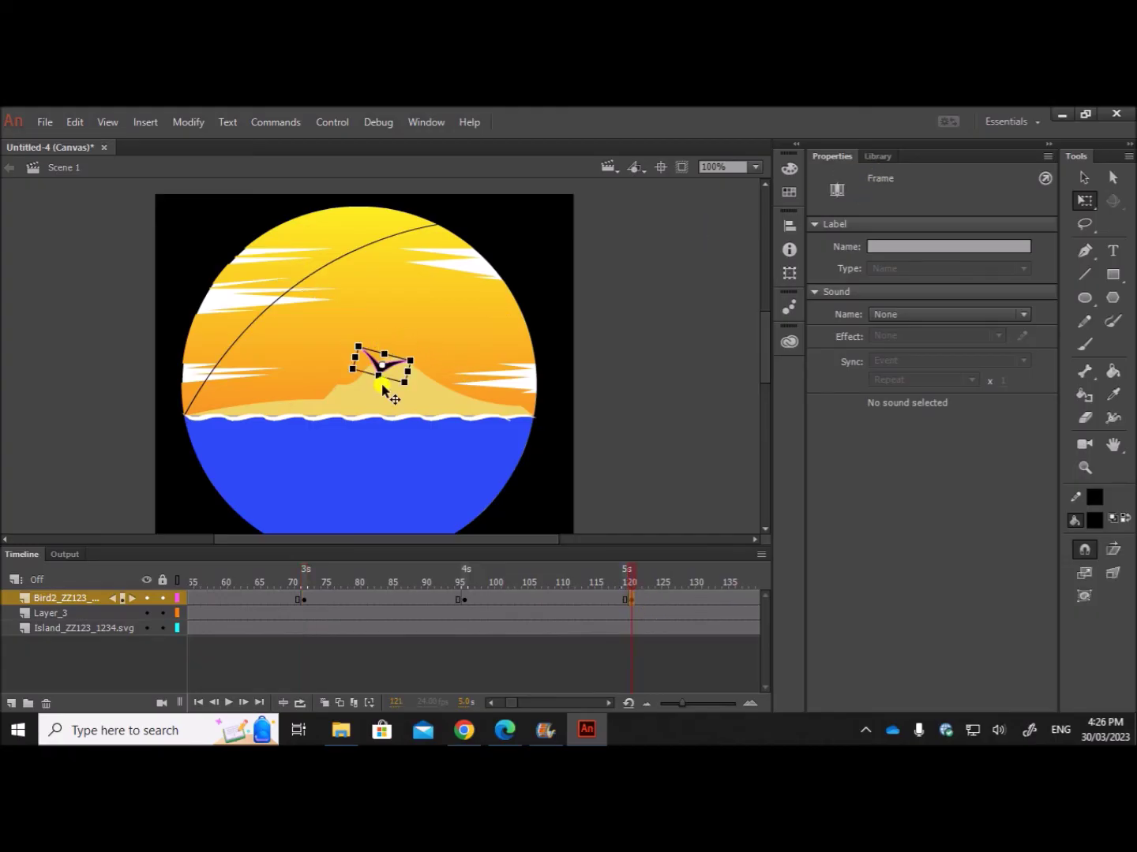
Resize the frame-120 bird to 55 wide and move it to the top of the arc.
left_click(384, 373)
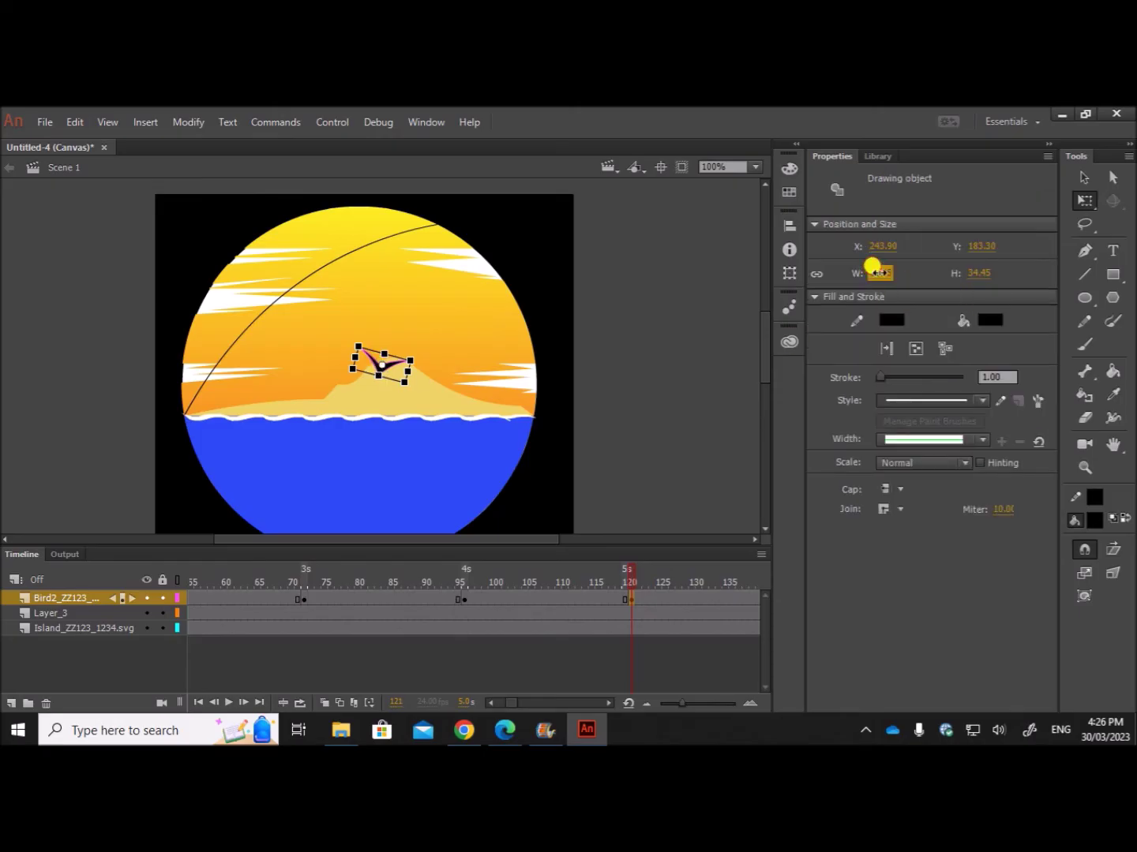
left_click(878, 273)
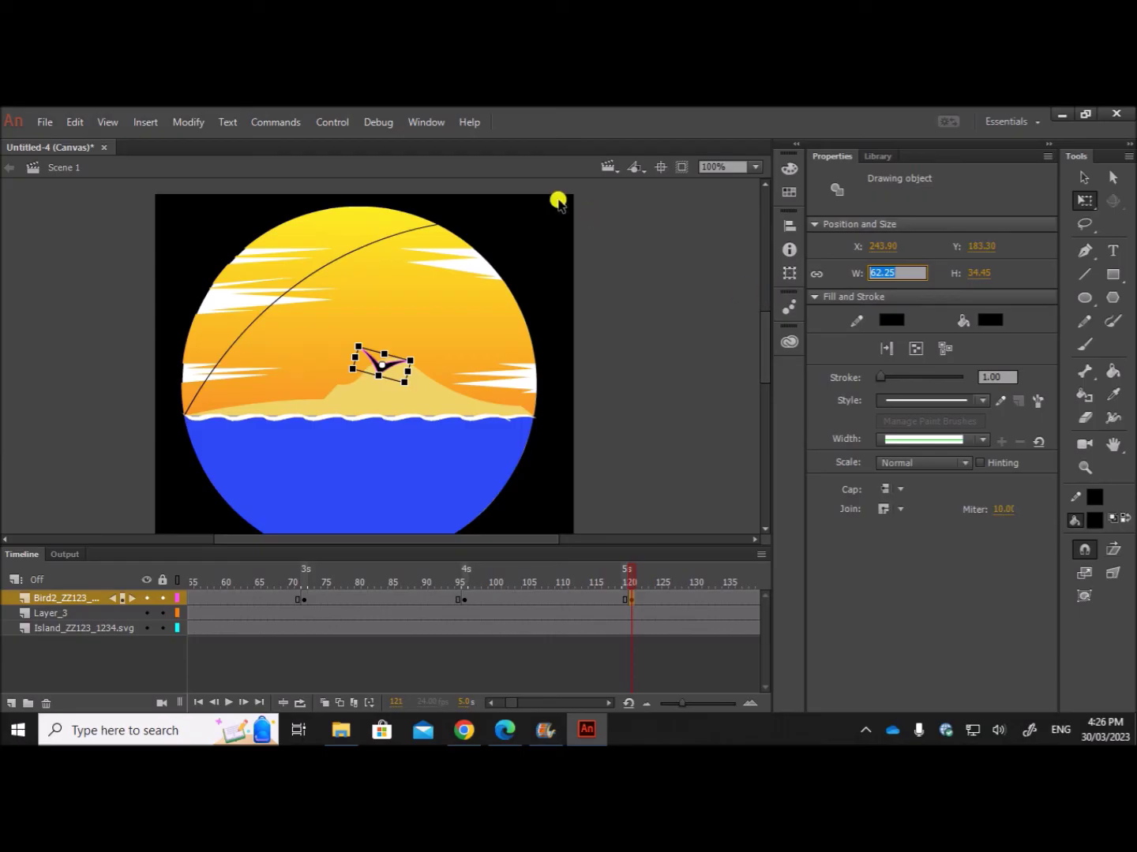
type("55")
key("Return")
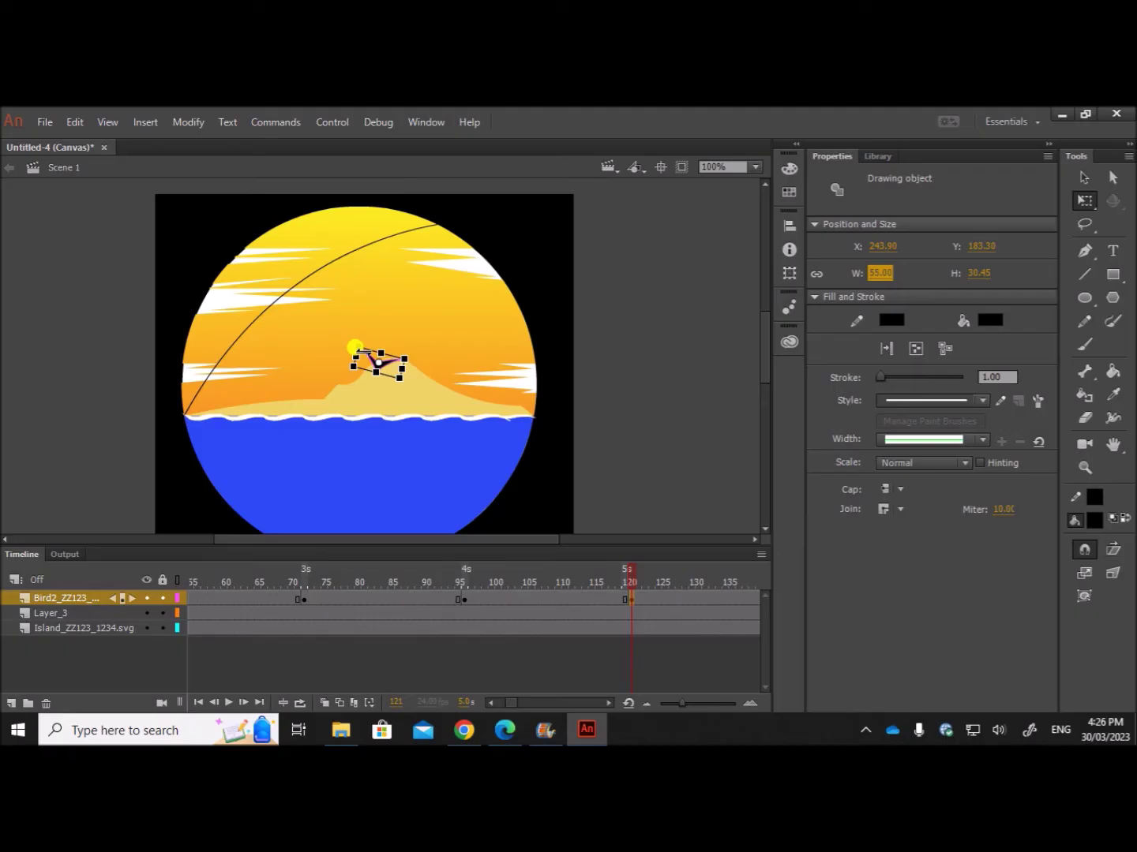
left_click(1083, 176)
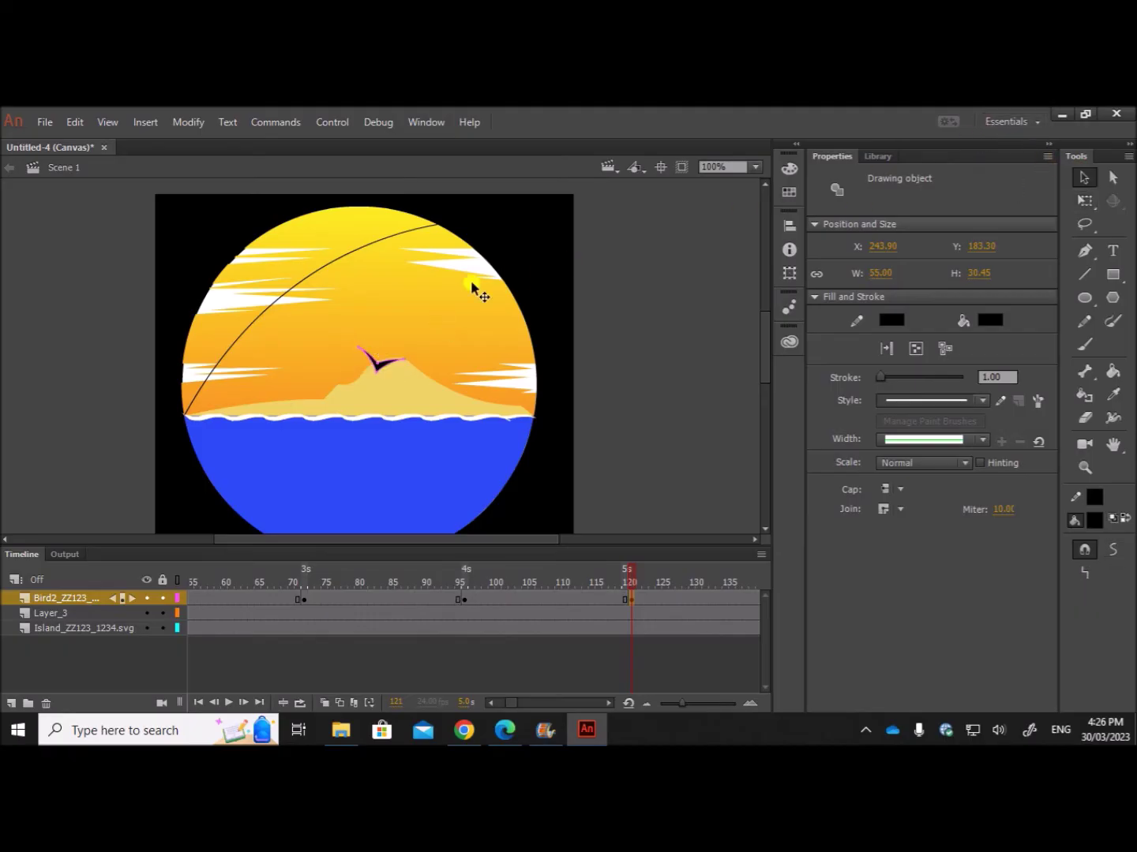
left_click_drag(381, 369, 387, 247)
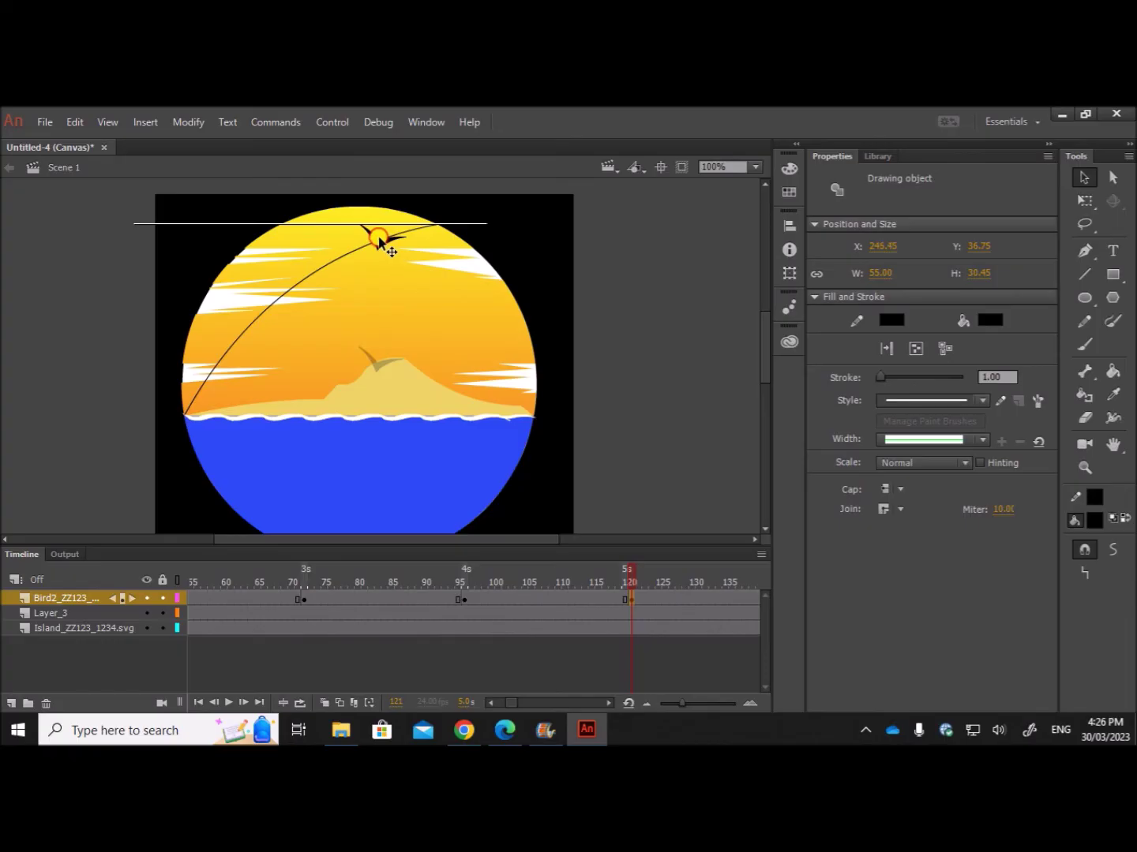
Compare the bird's position at the 3-, 4- and 5-second frames.
left_click(578, 300)
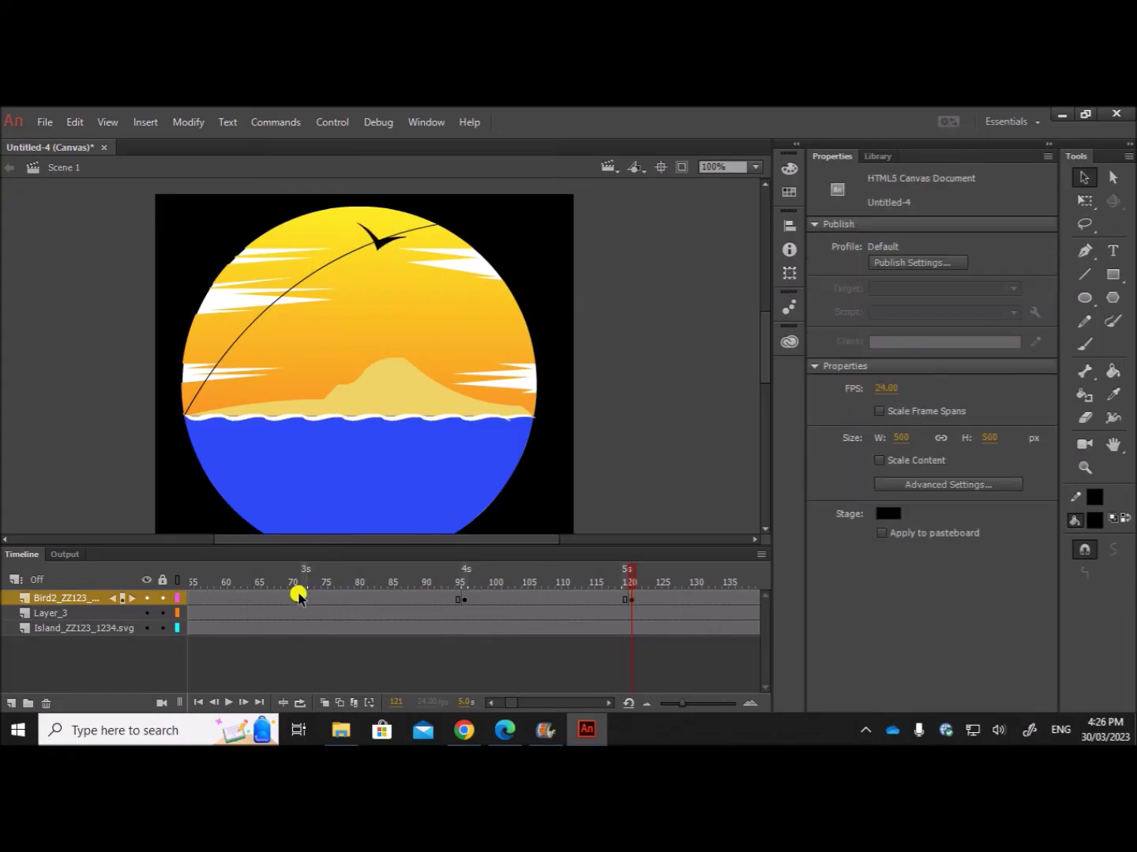
left_click(306, 601)
left_click(466, 601)
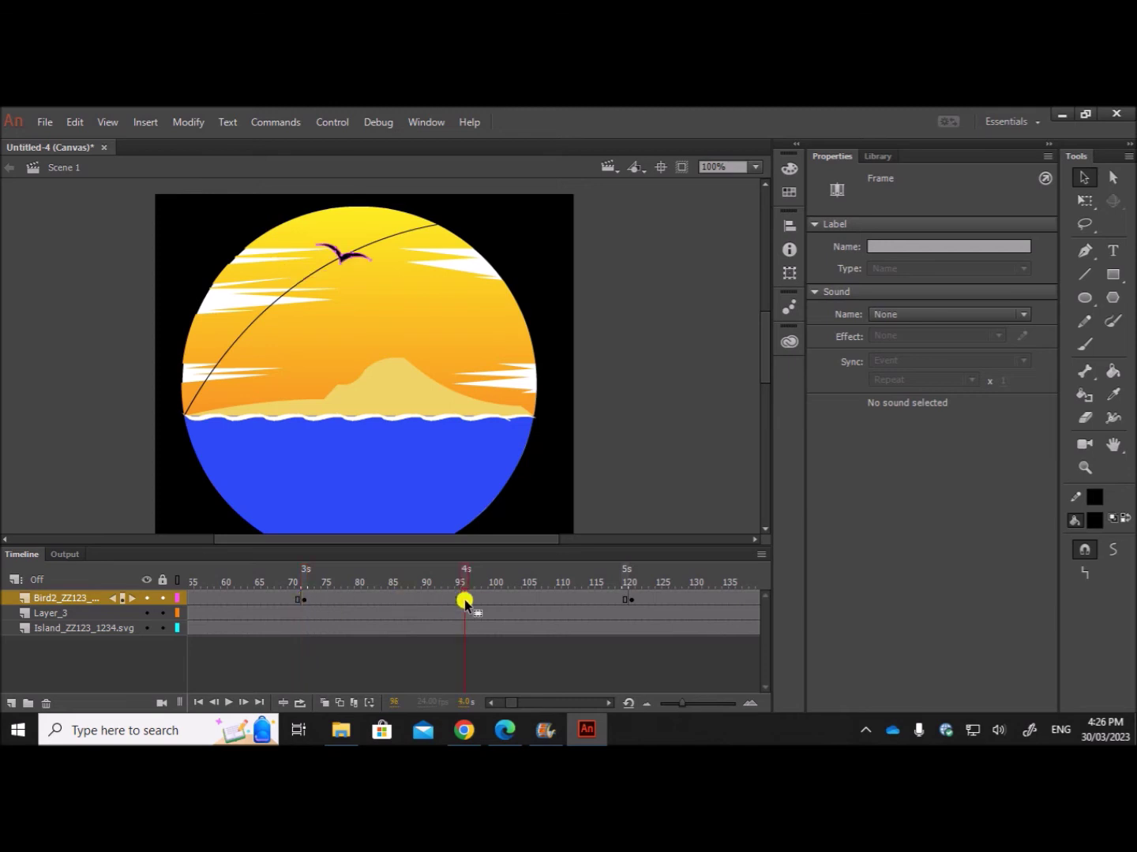
left_click(633, 600)
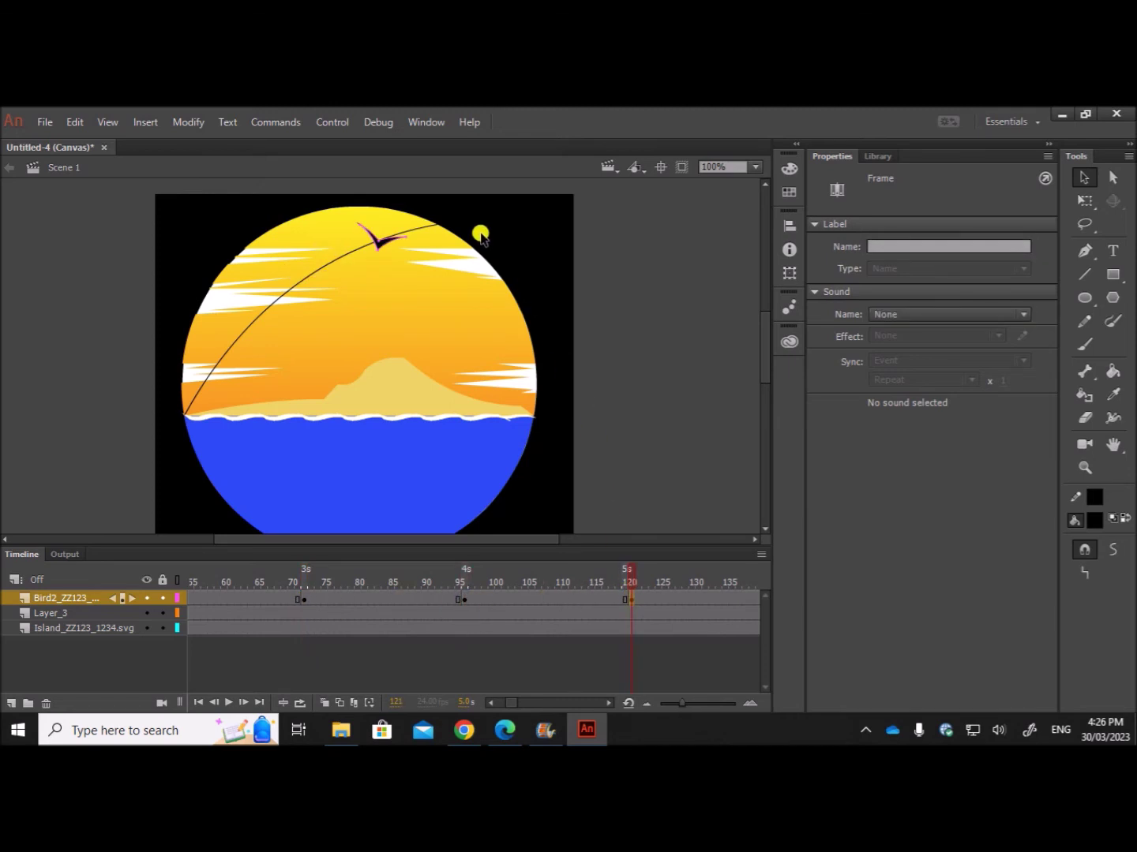
left_click(608, 704)
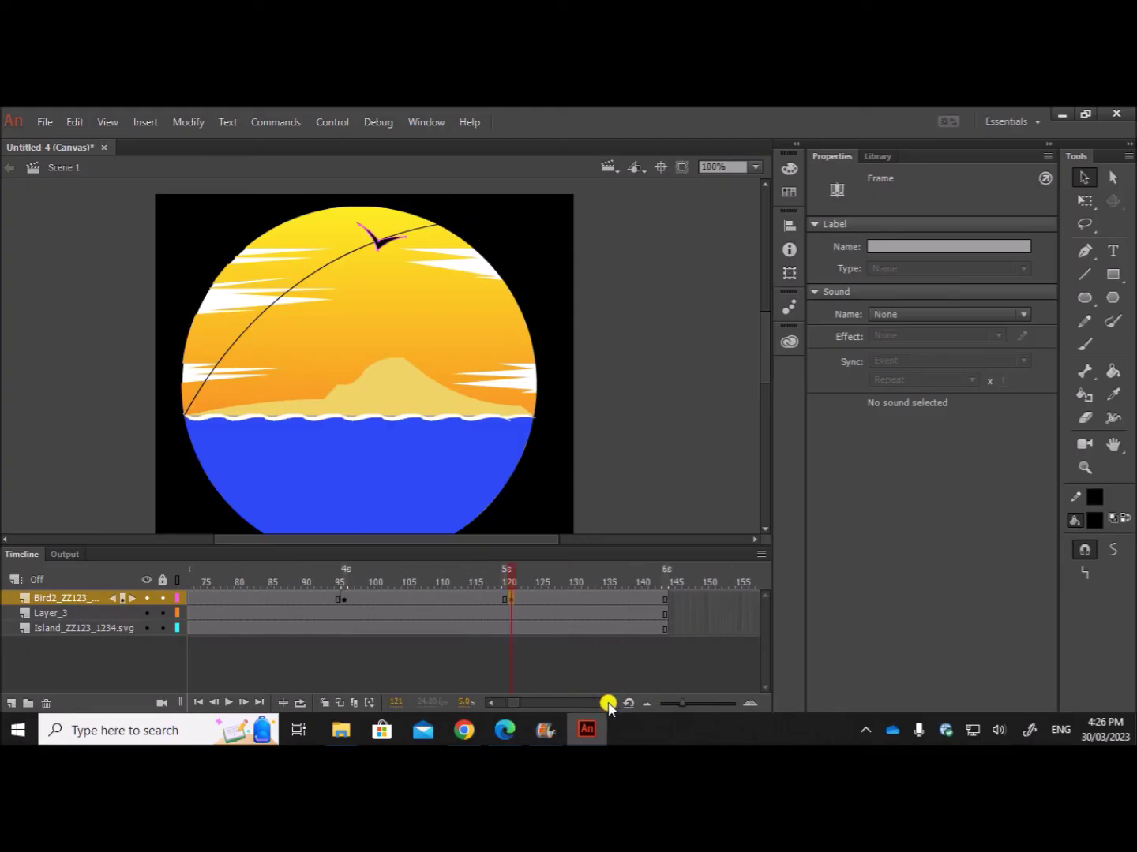
Insert a blank keyframe at frame 144 on the bird layer for the 6-second pose.
right_click(662, 600)
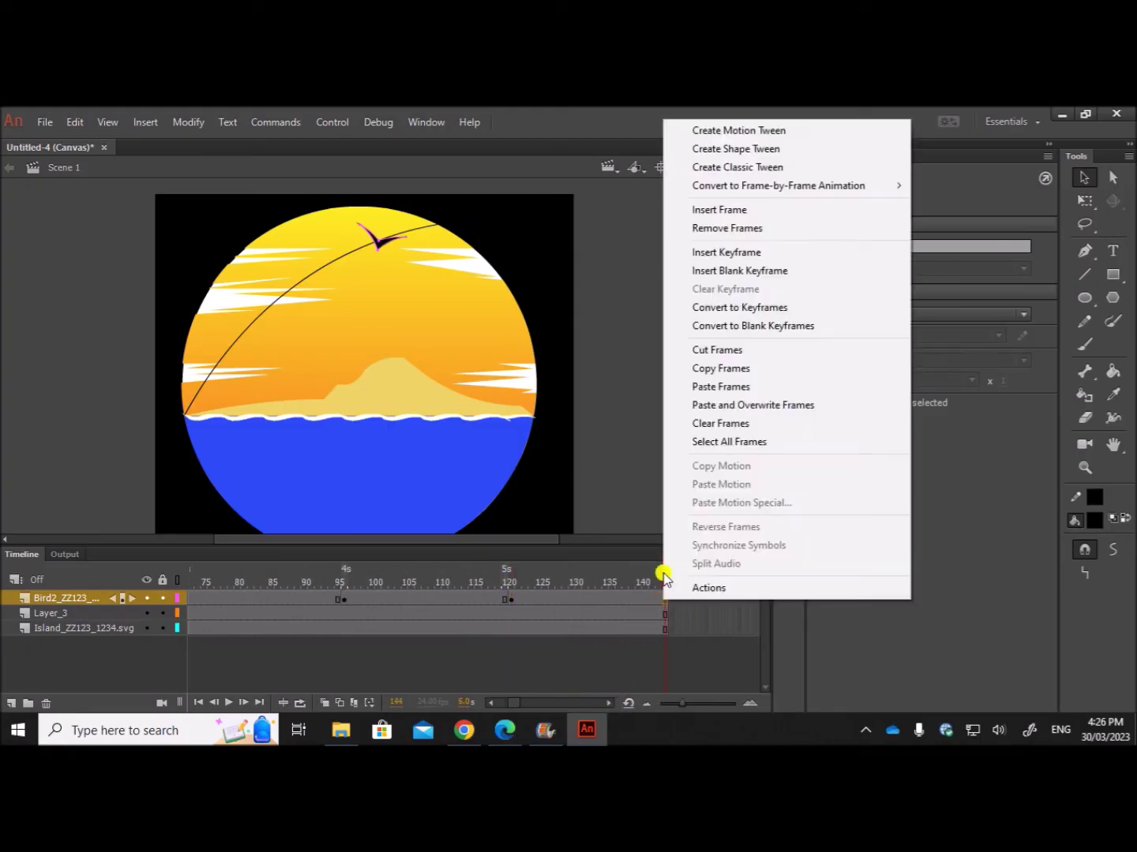
left_click(714, 270)
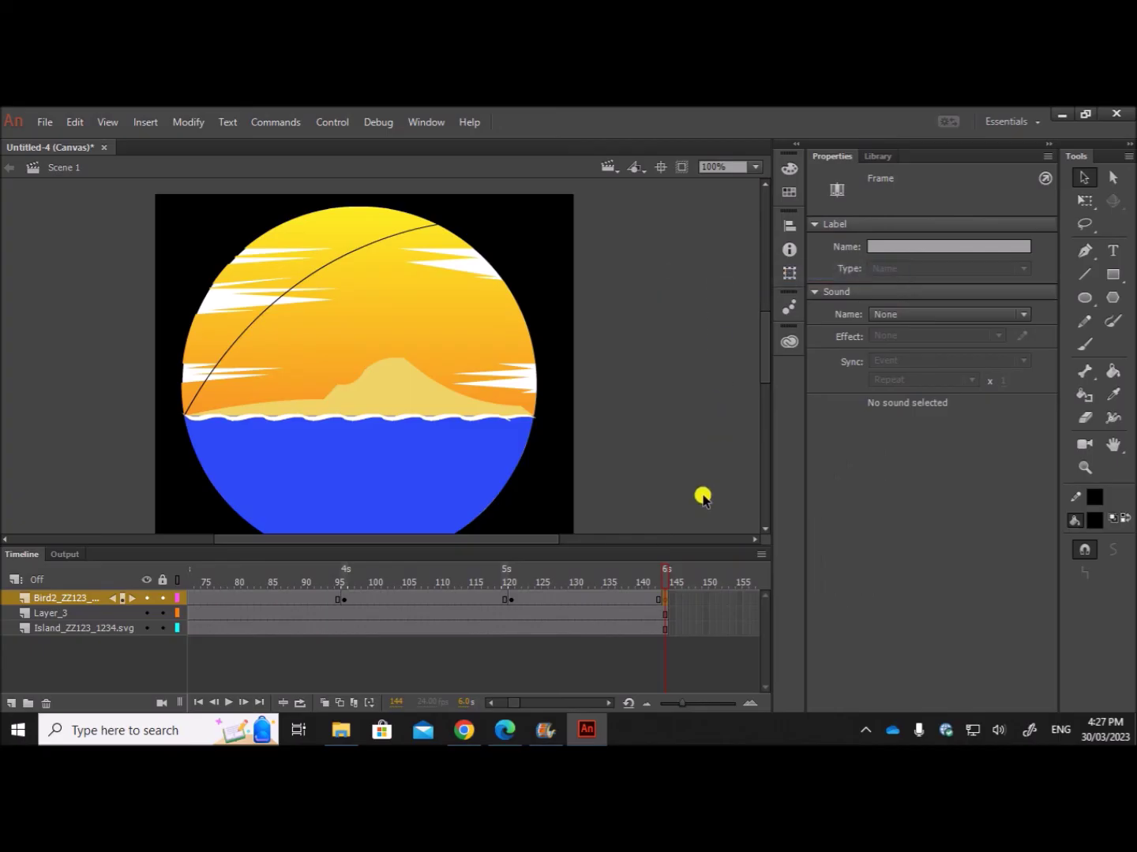
left_click(667, 564)
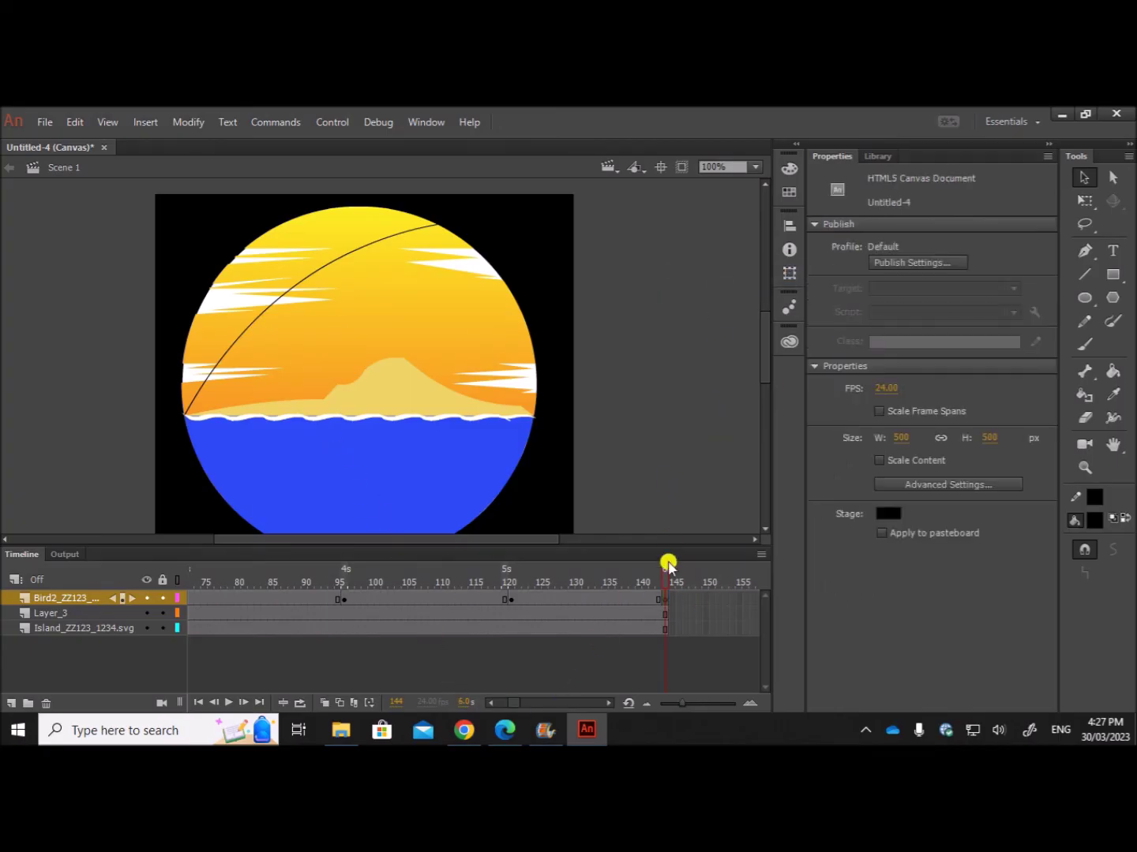
left_click(665, 599)
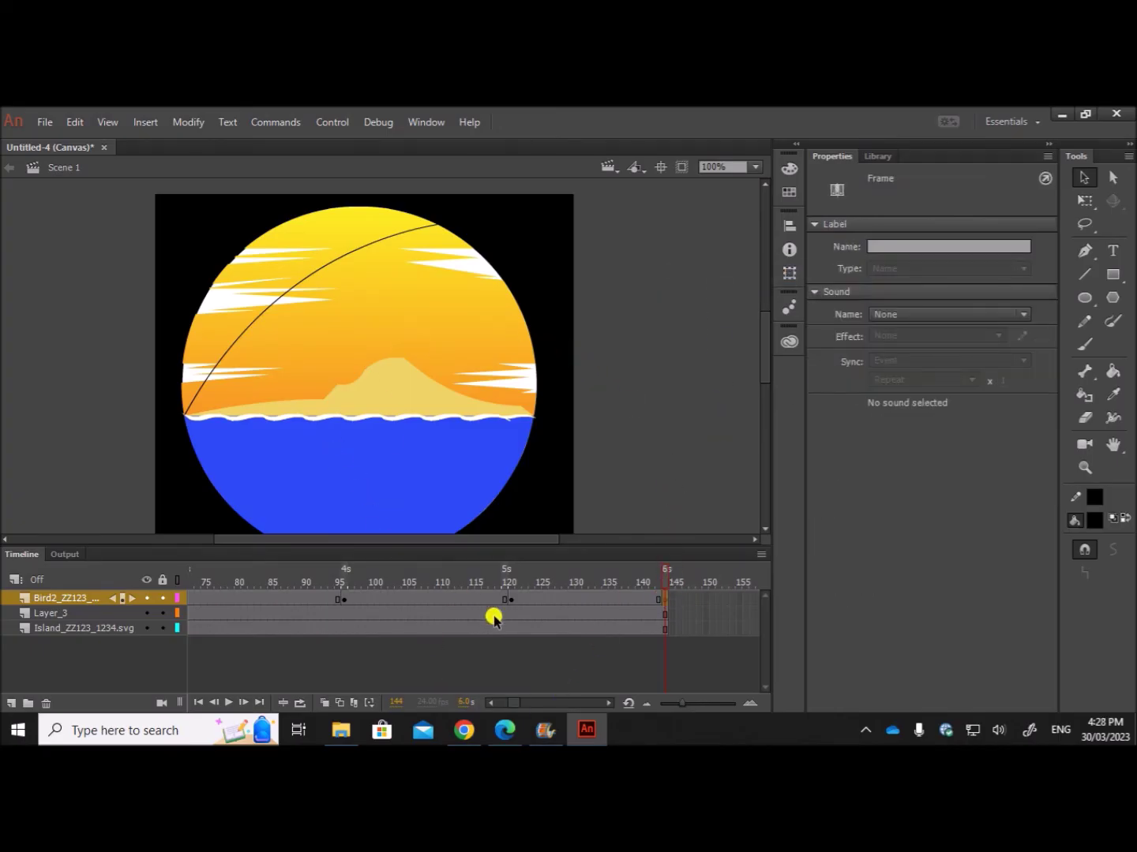
left_click(345, 601)
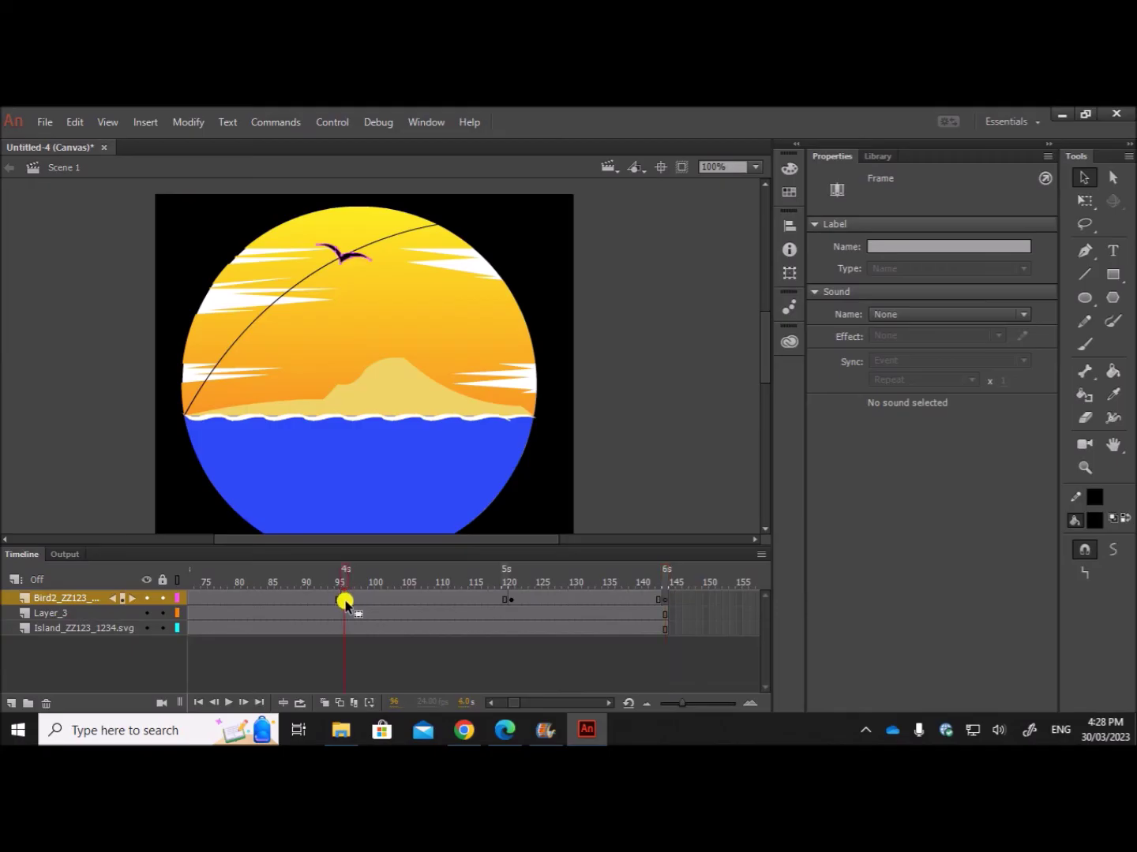
left_click(663, 601)
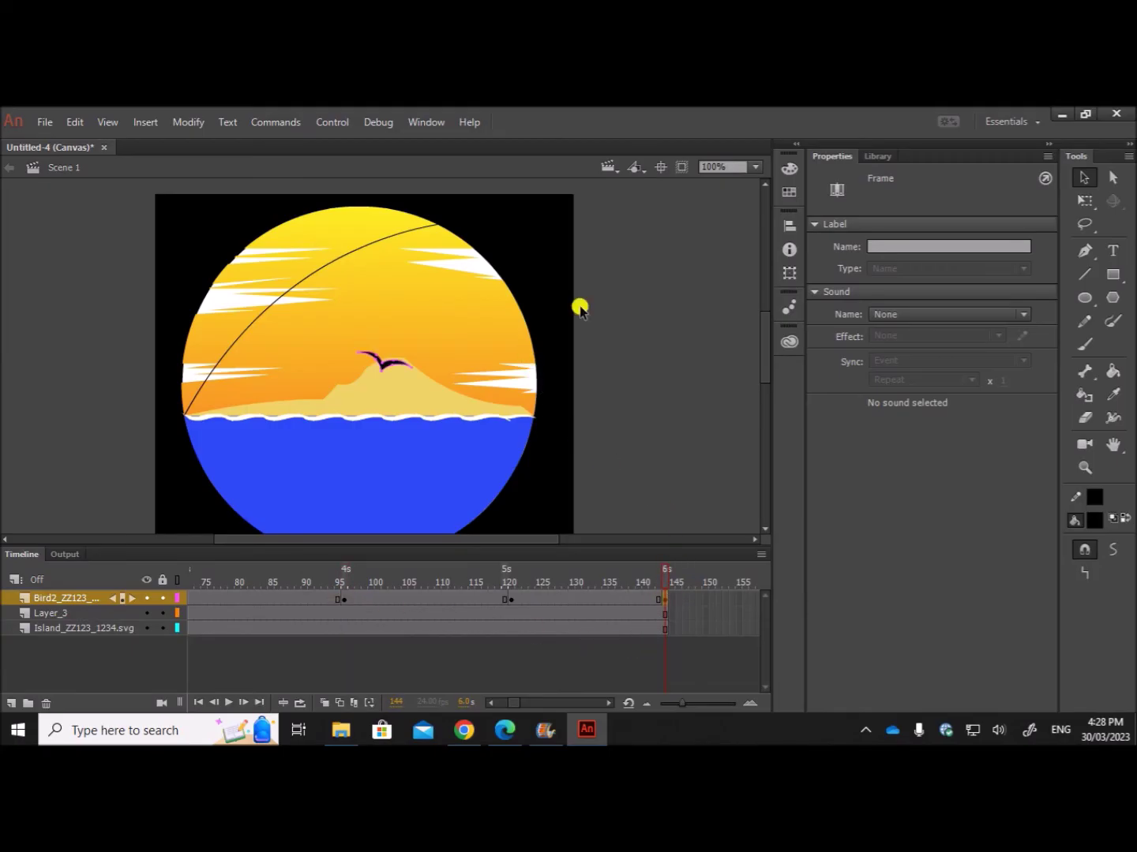
Set the frame-144 bird's width to 60 and drag it to the arc's upper-right end.
left_click(380, 367)
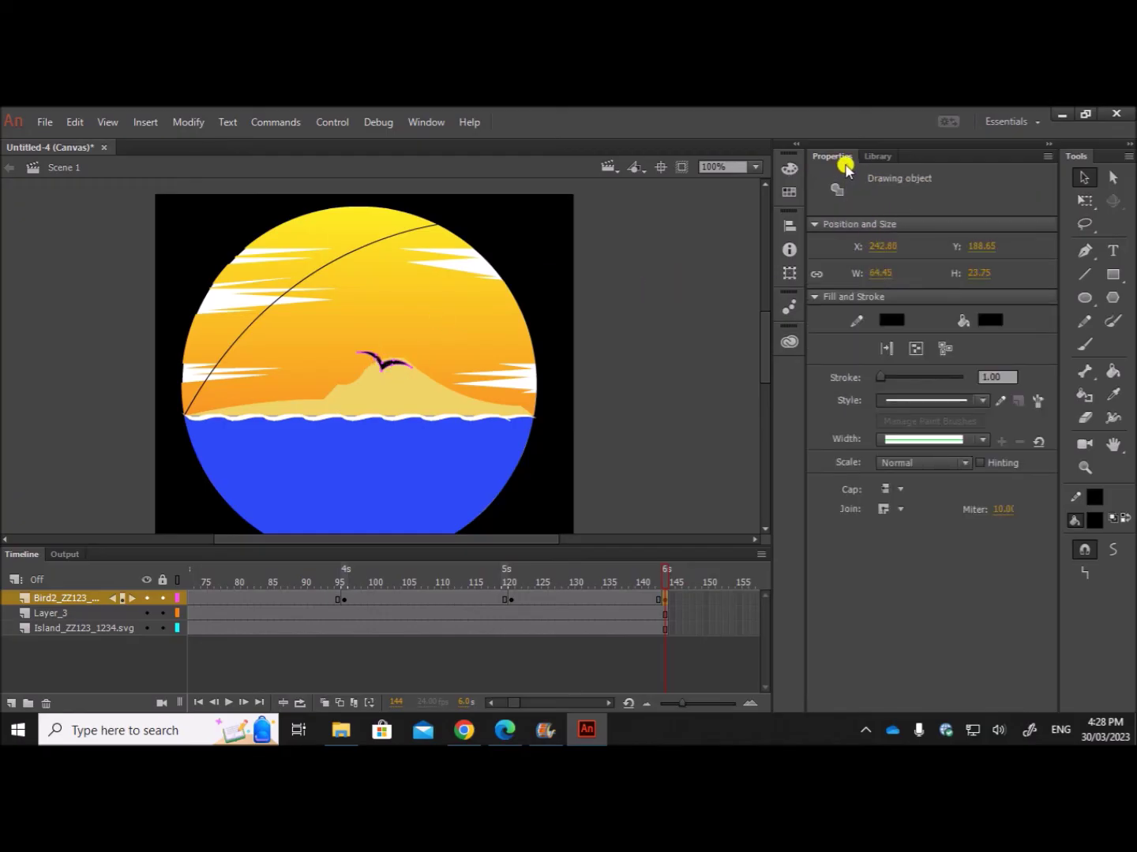
left_click(880, 273)
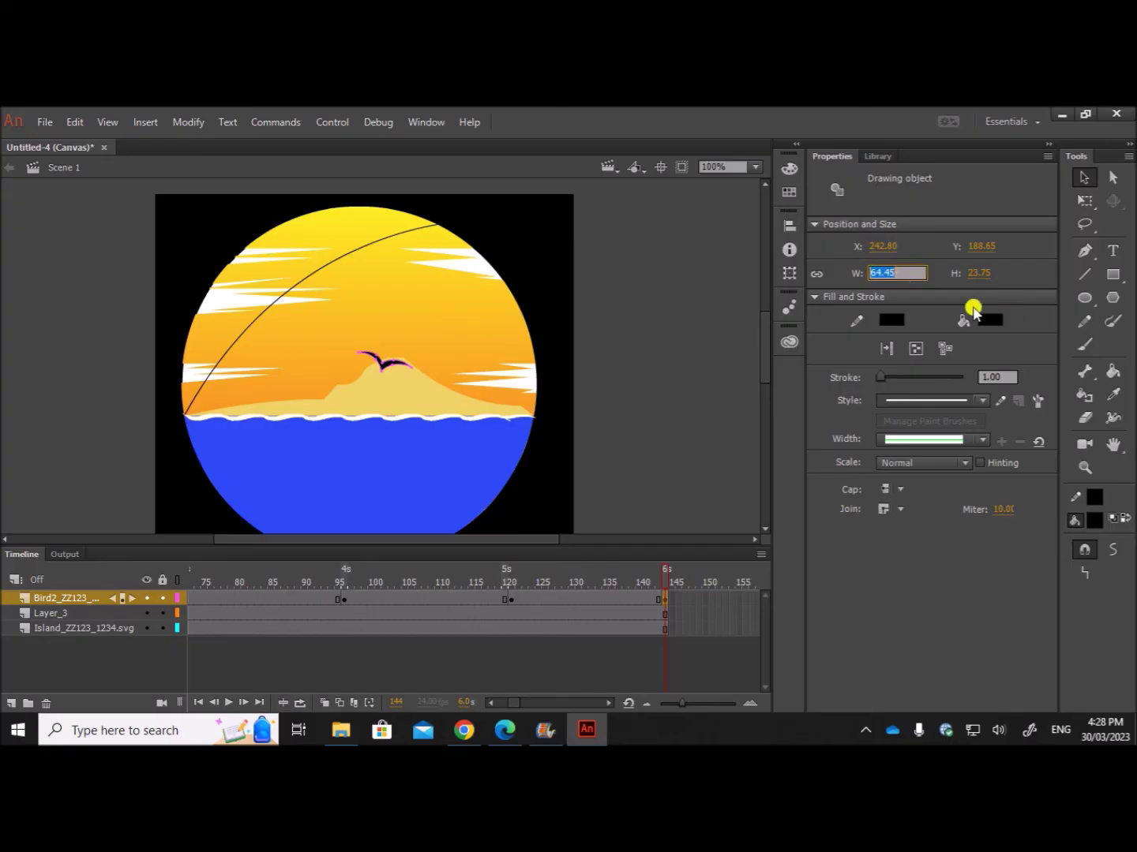
type("60")
key("Return")
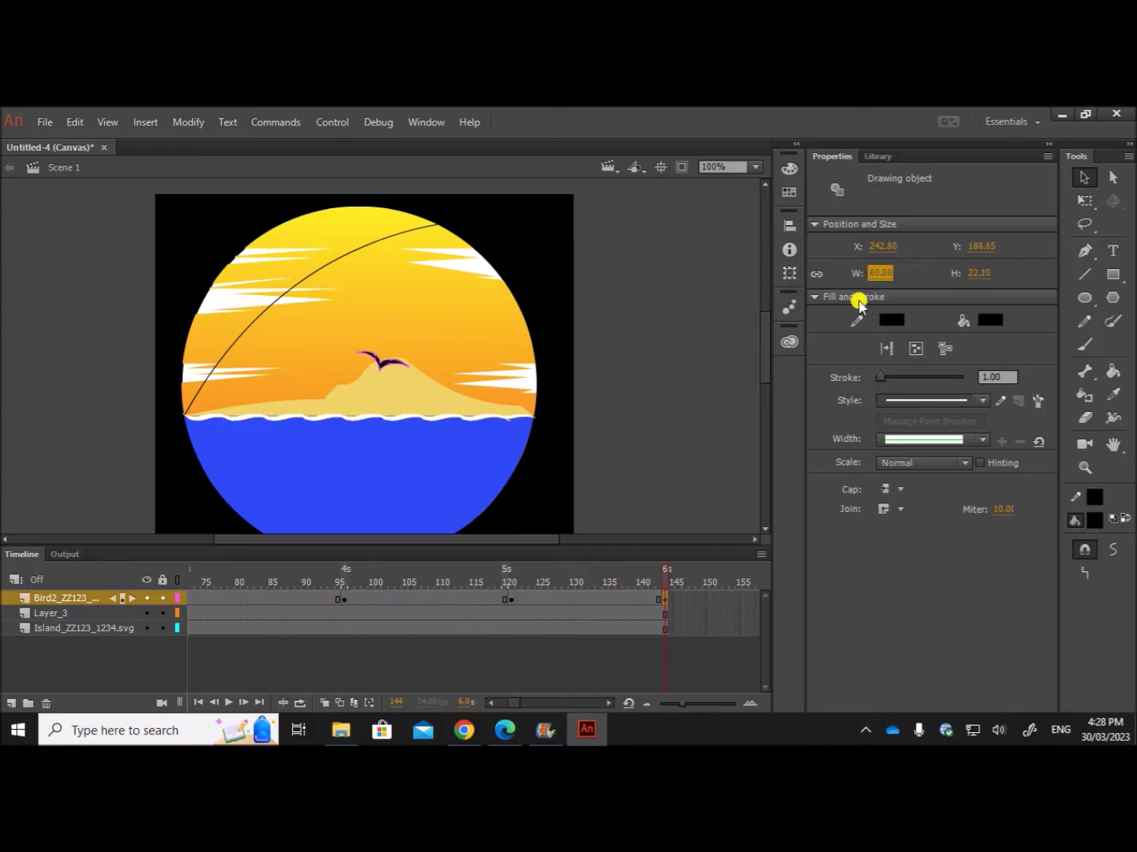
left_click_drag(389, 368, 431, 234)
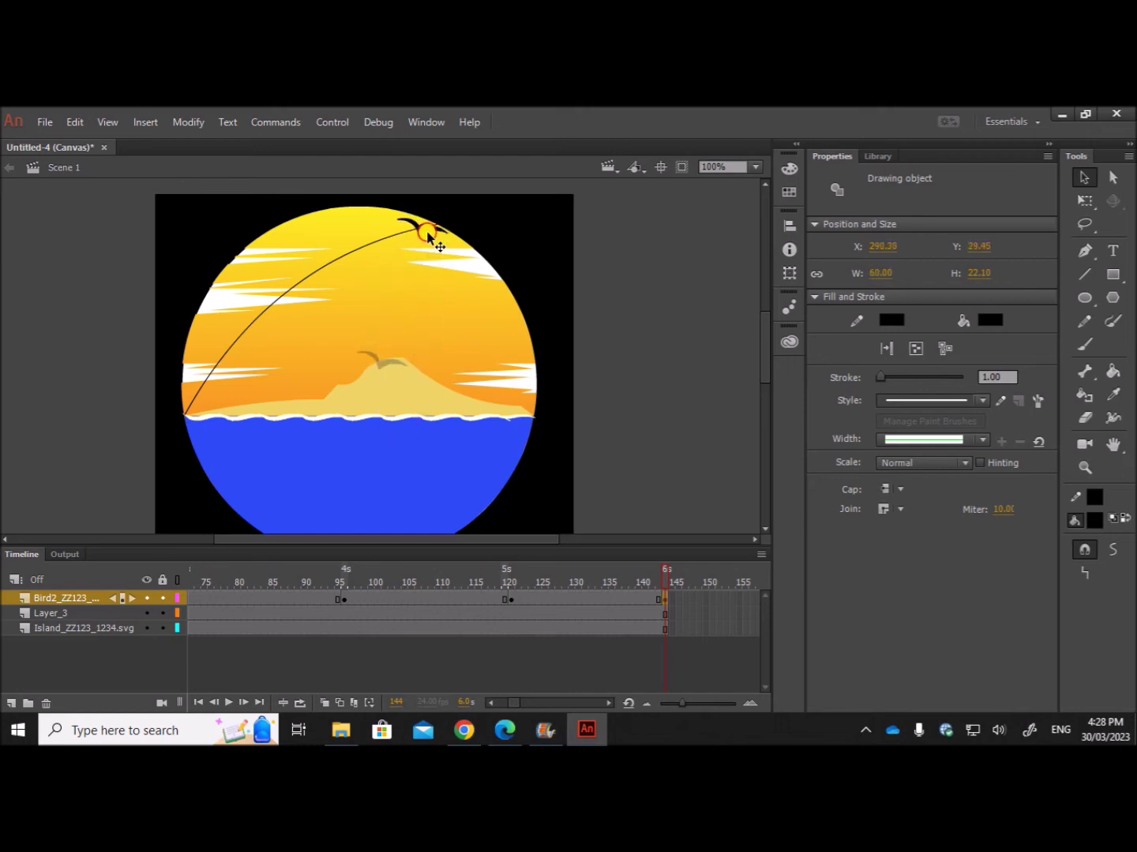
left_click(711, 353)
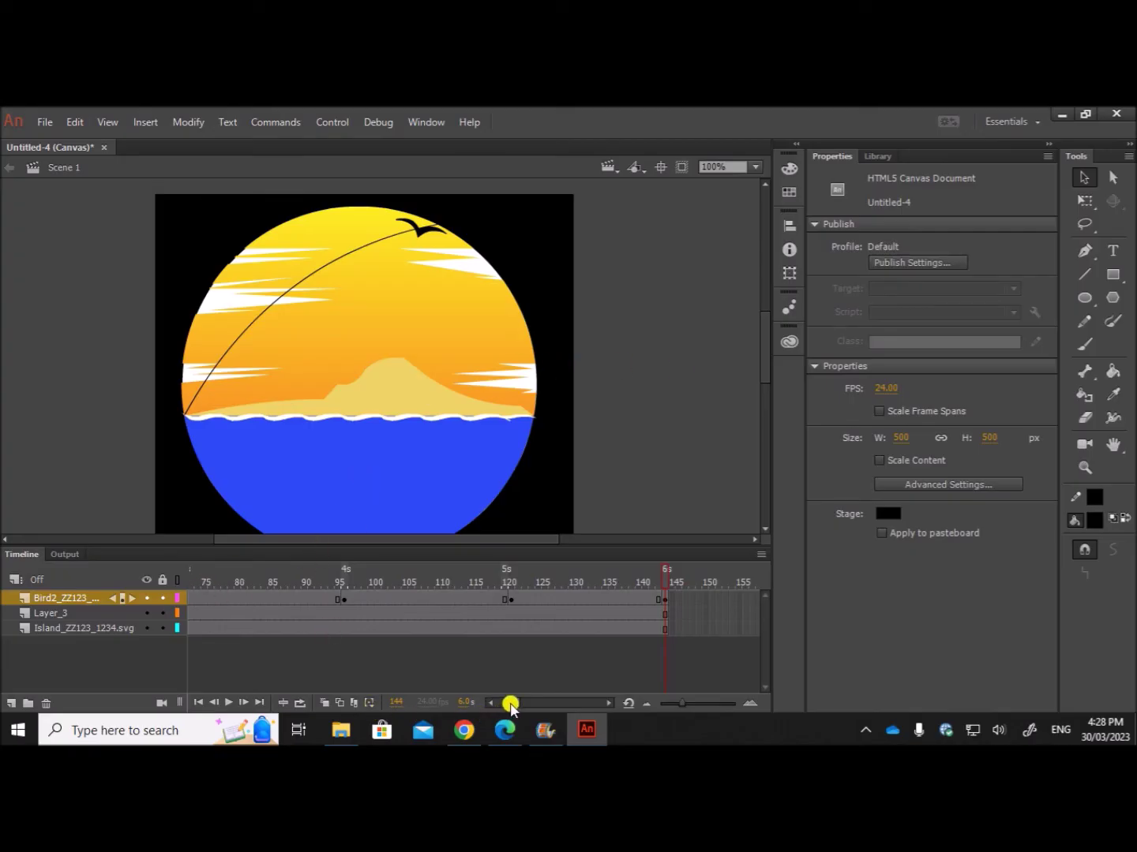
left_click_drag(510, 705, 483, 699)
Step through frames 1, 24, 49 and 72 to check the bird along the arc.
left_click(192, 599)
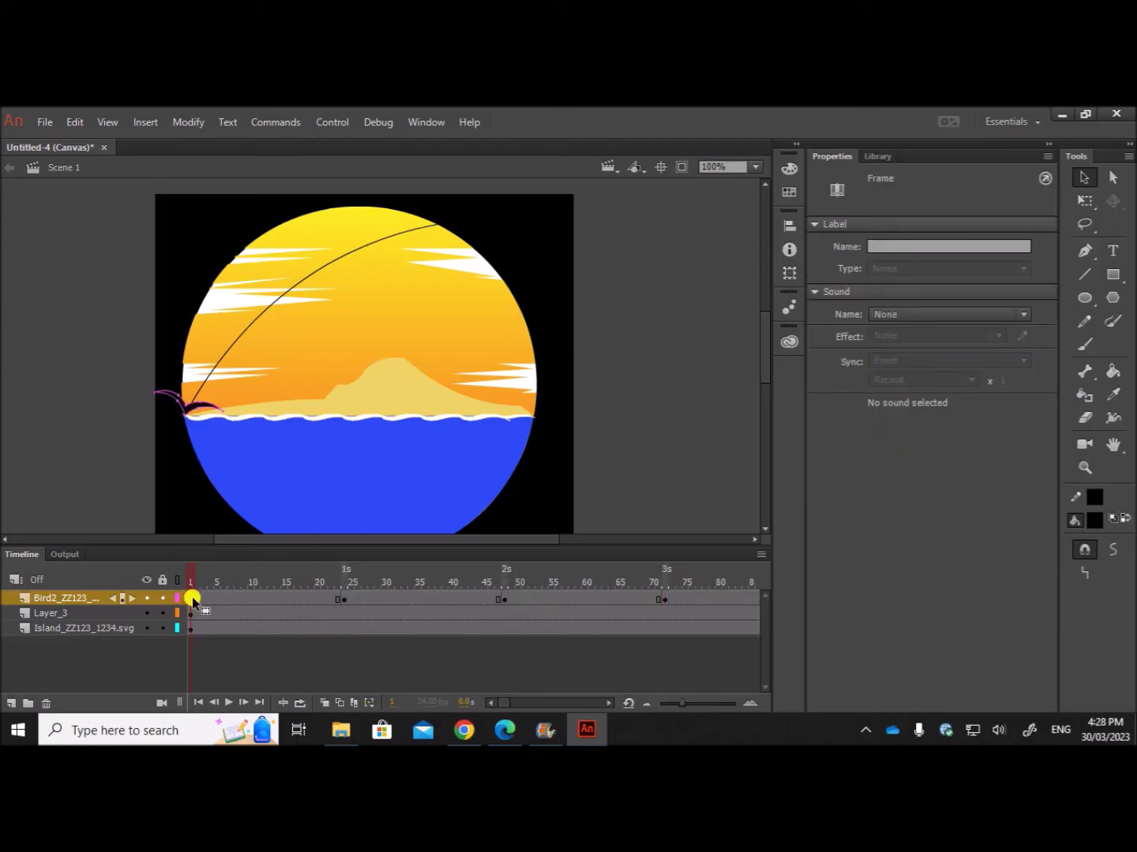
left_click(351, 600)
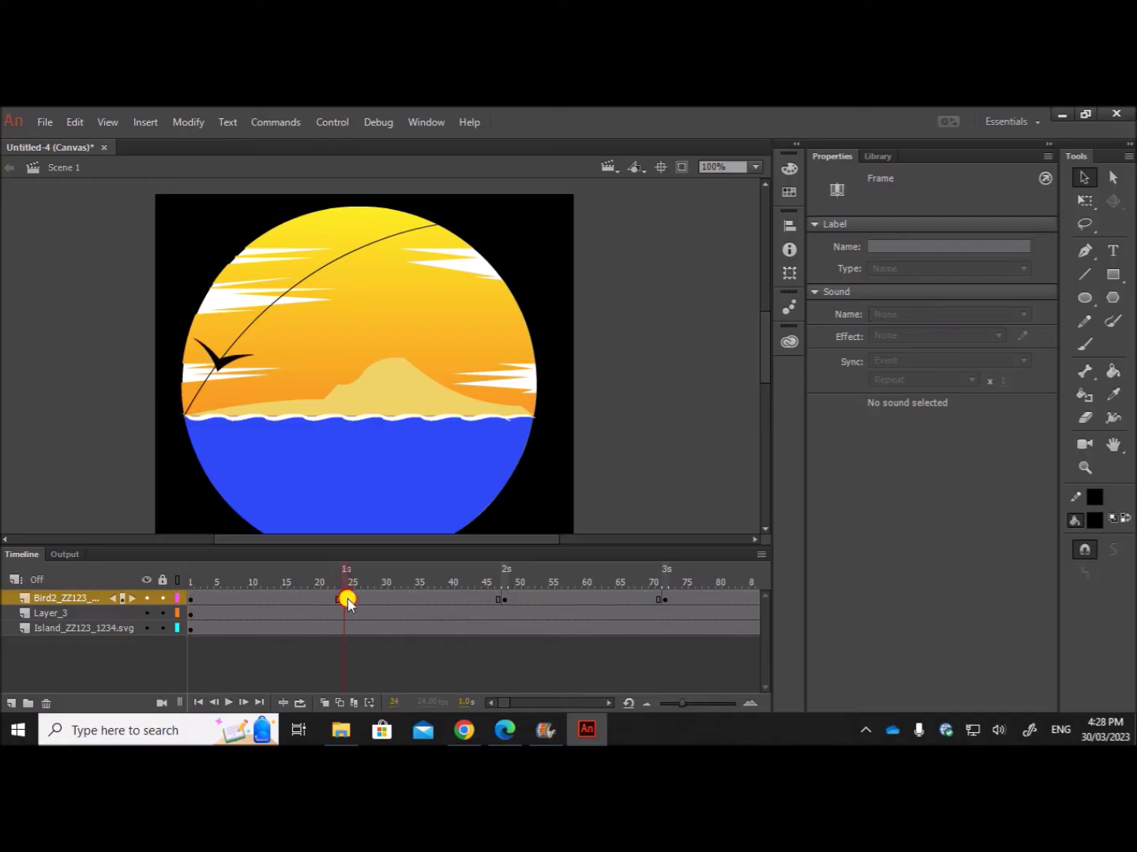
left_click(509, 601)
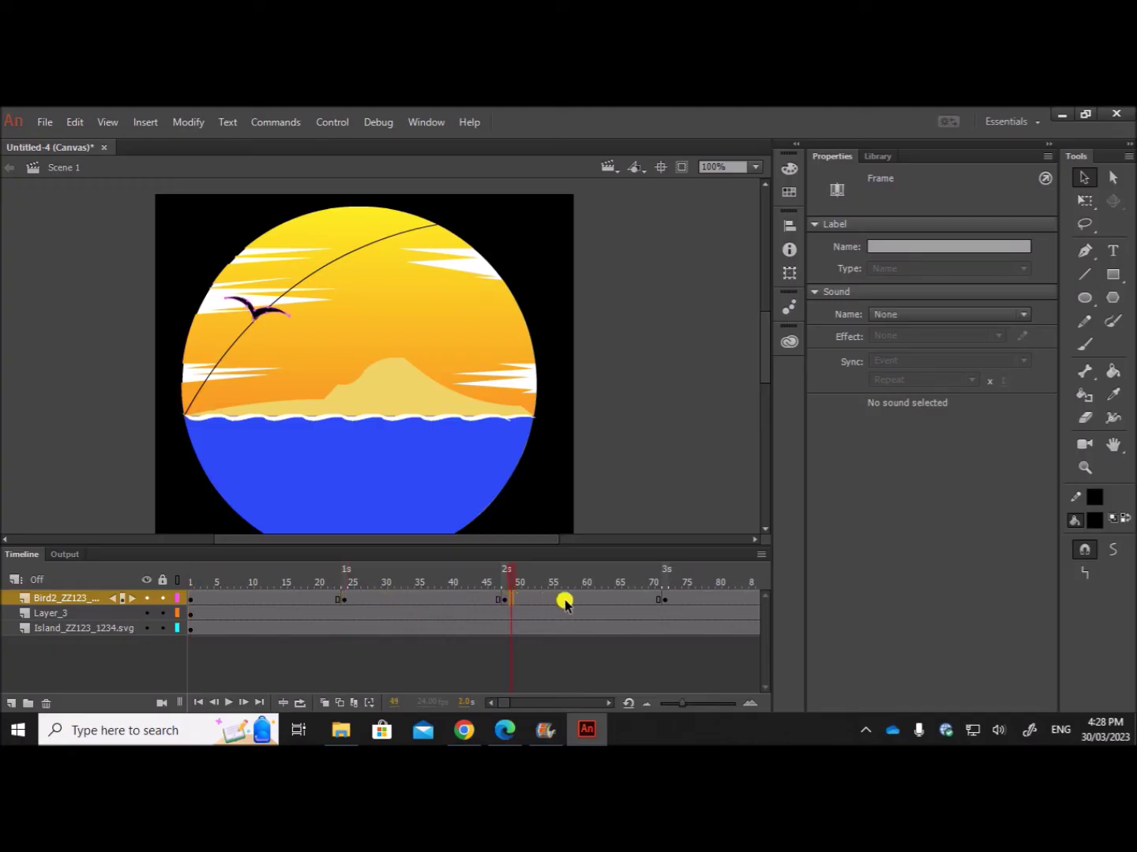
left_click(665, 600)
key("F6")
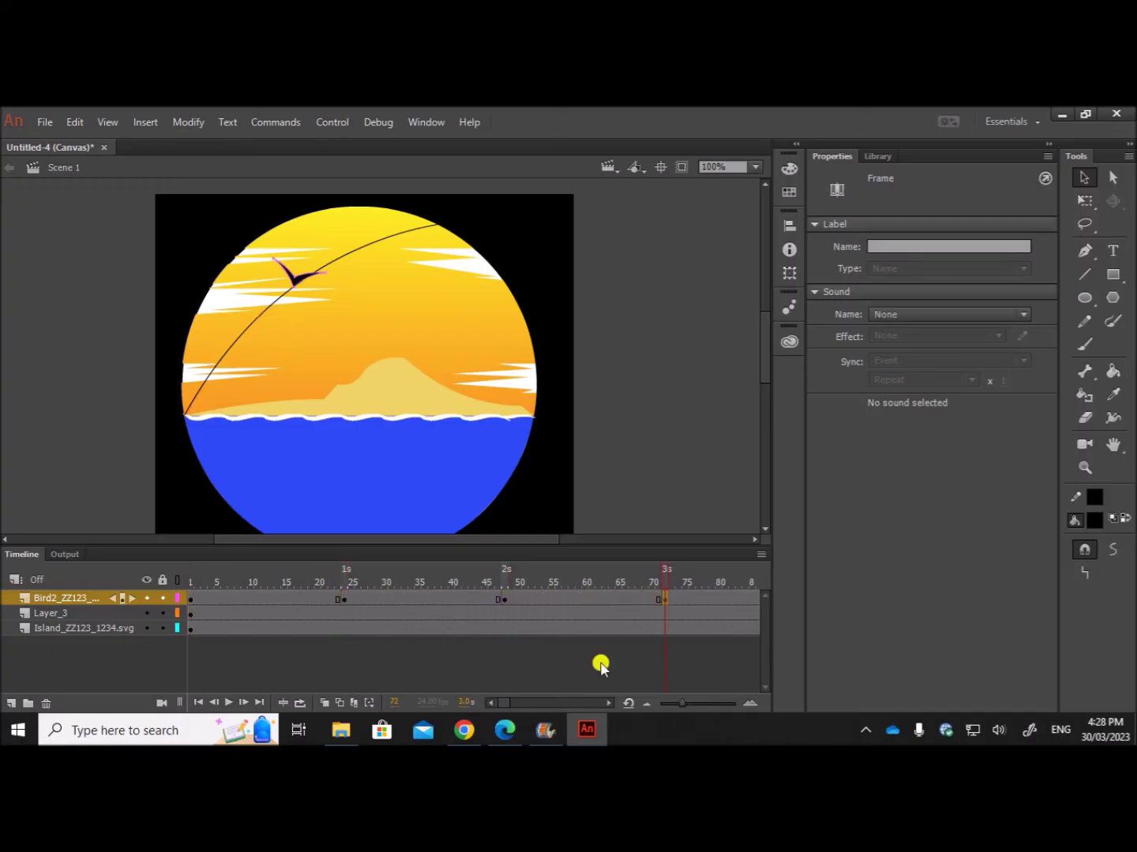
left_click(605, 704)
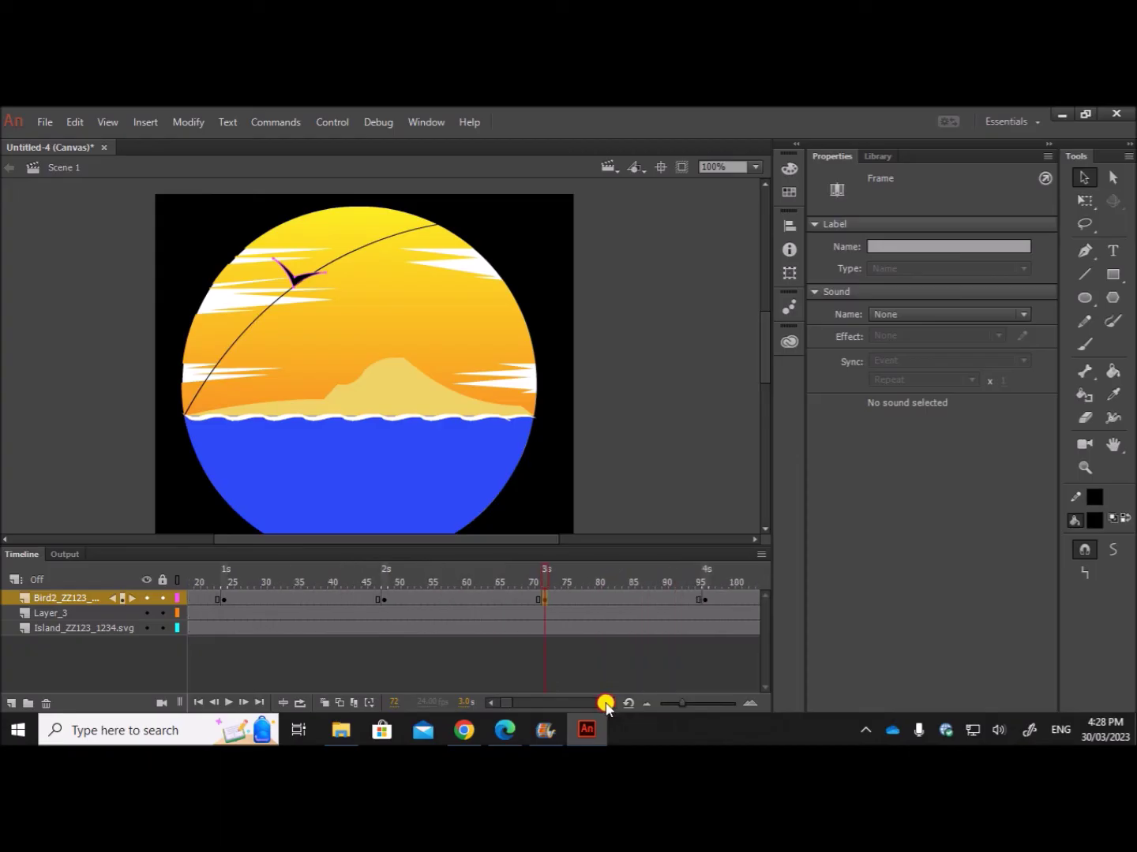
Shrink the bird at frame 144 from 60 to 55 wide.
left_click(586, 600)
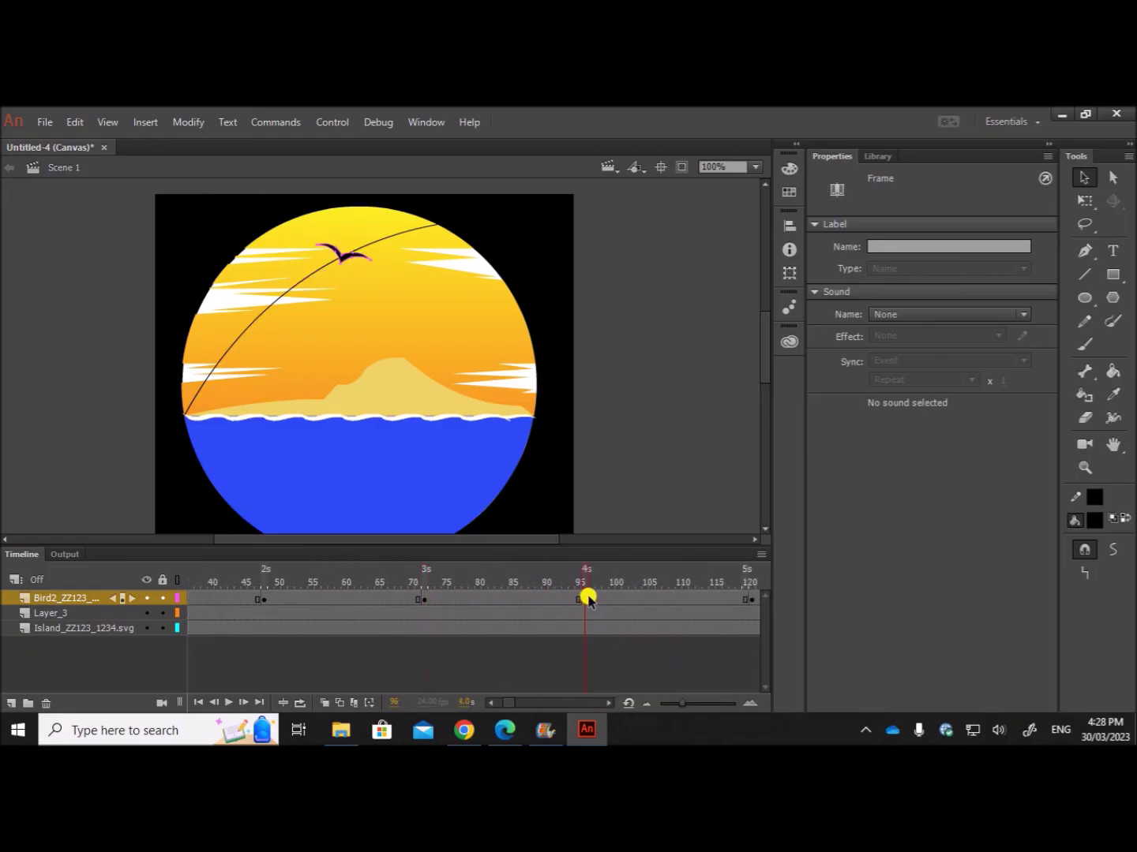
left_click(752, 601)
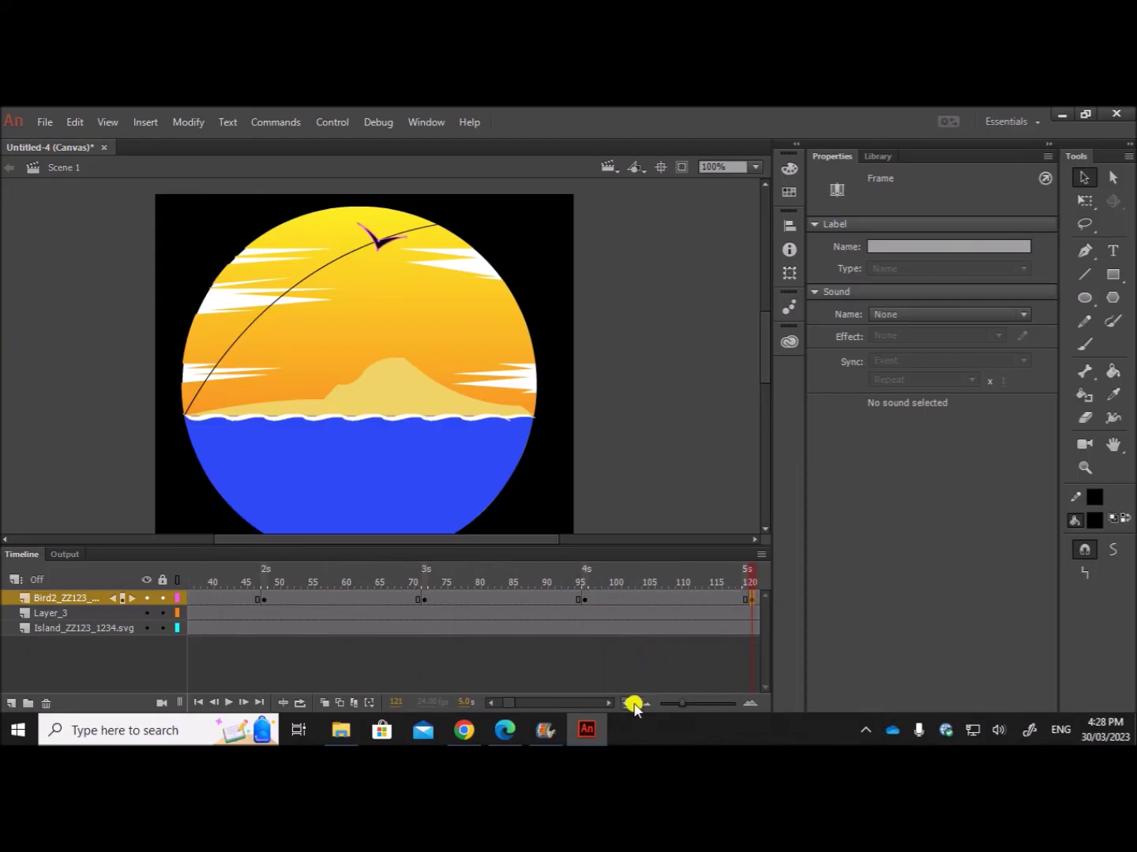
left_click(609, 703)
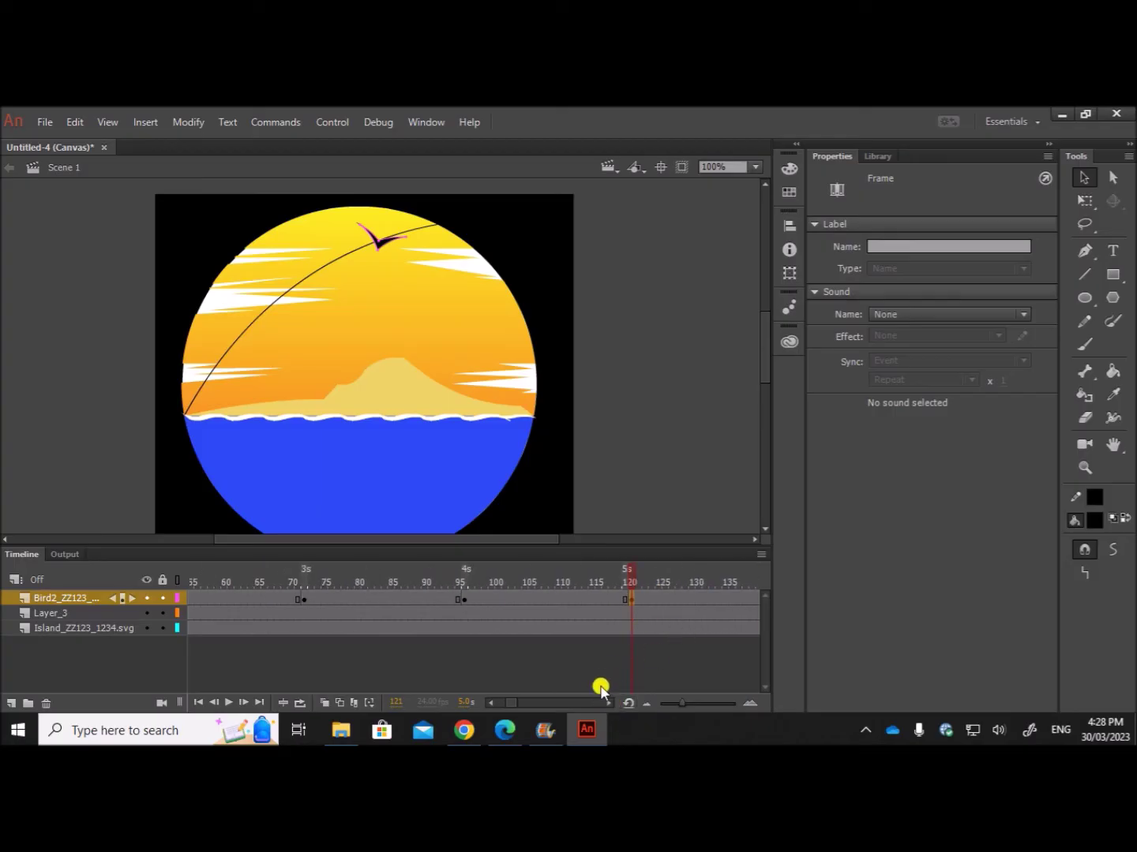
left_click(608, 704)
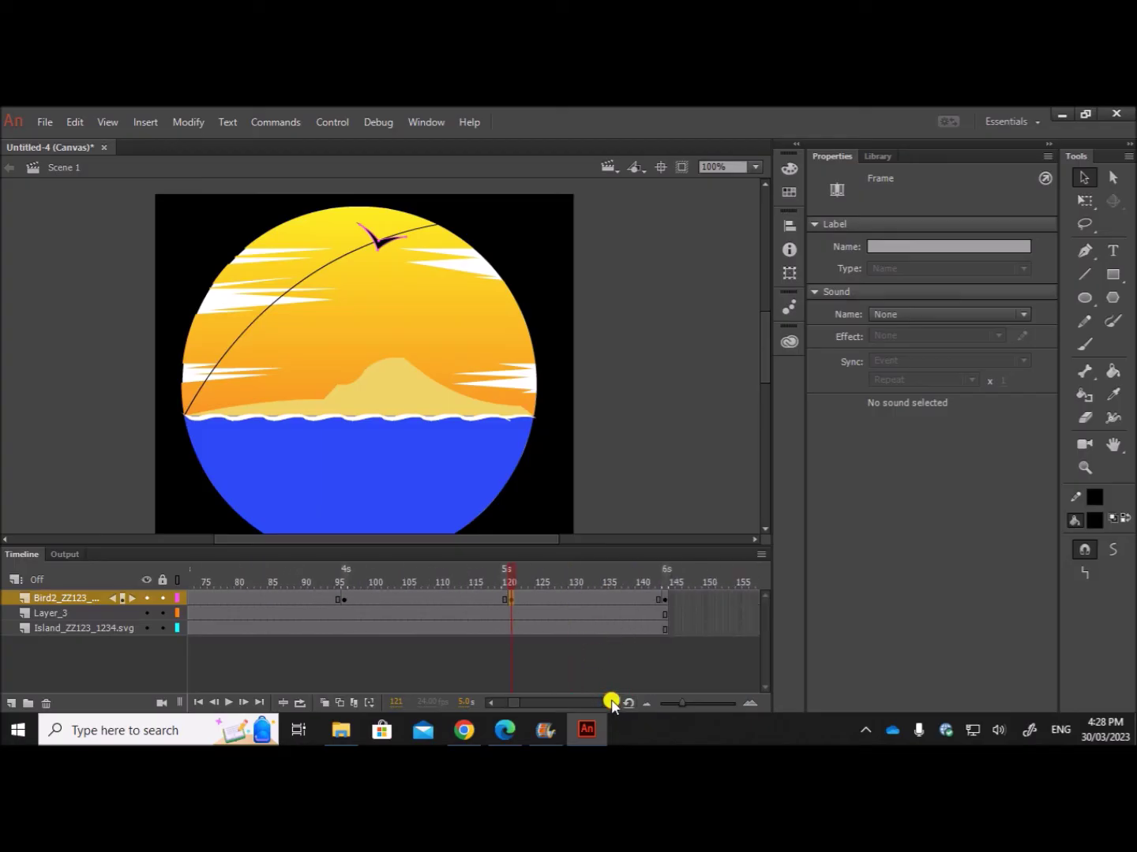
left_click(665, 600)
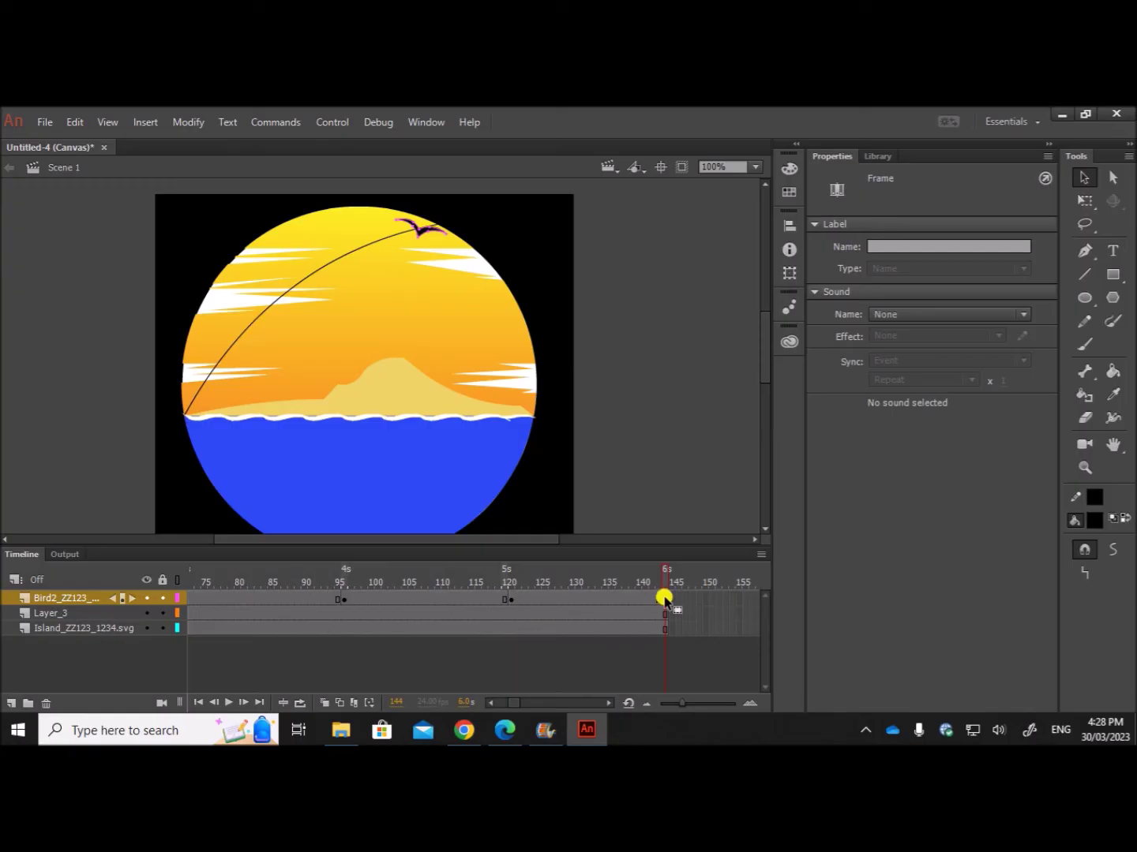
left_click(422, 230)
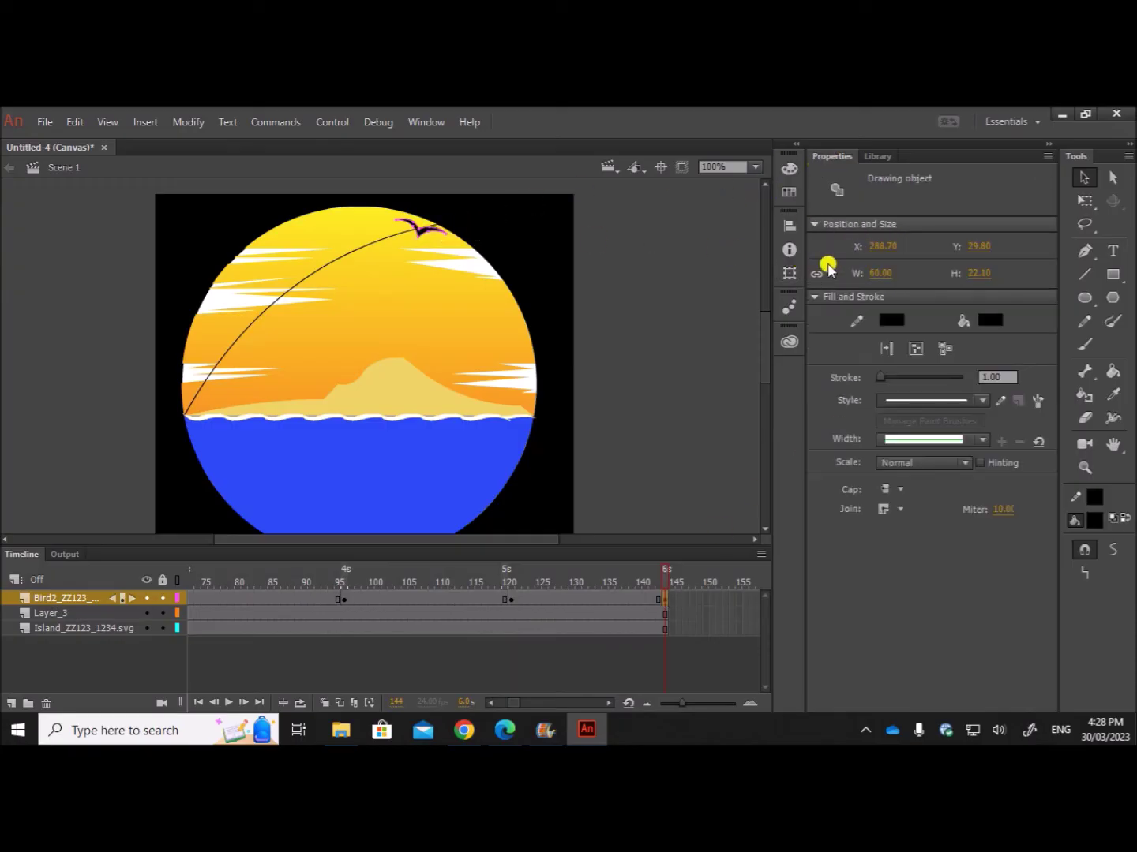
left_click(877, 273)
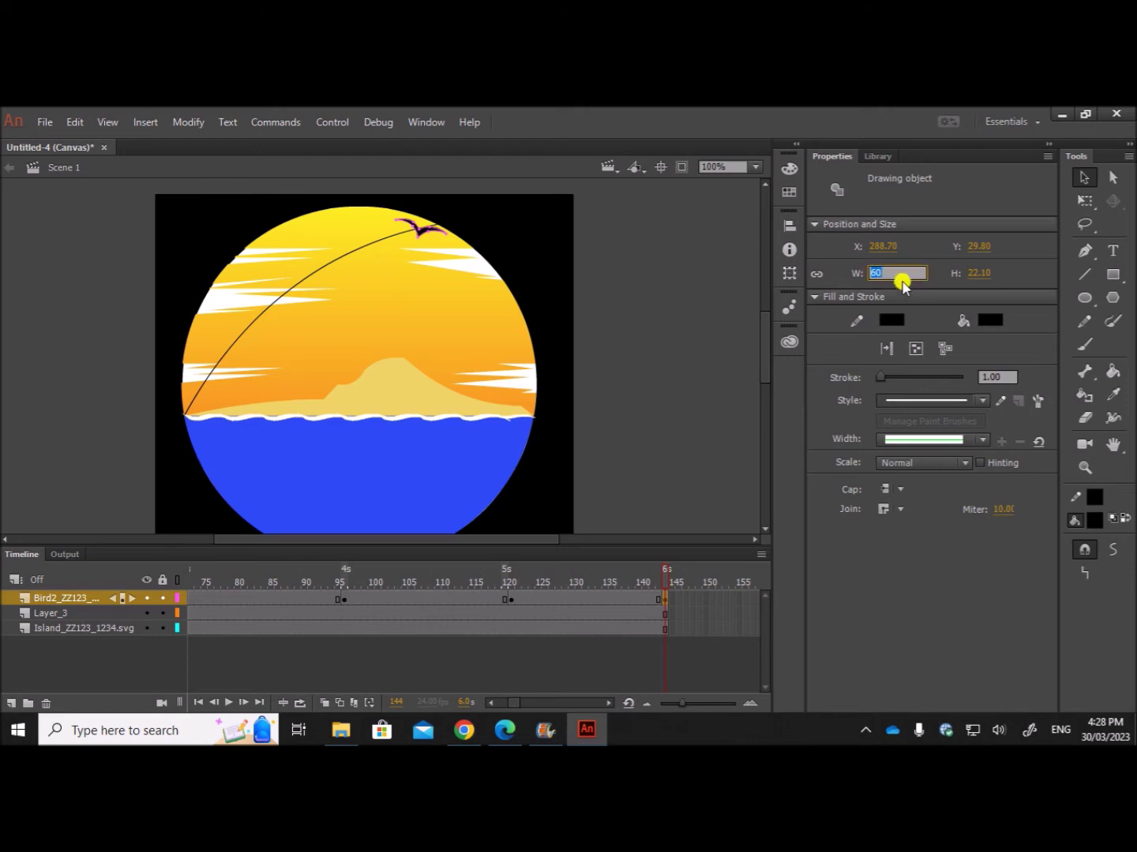
key("Return")
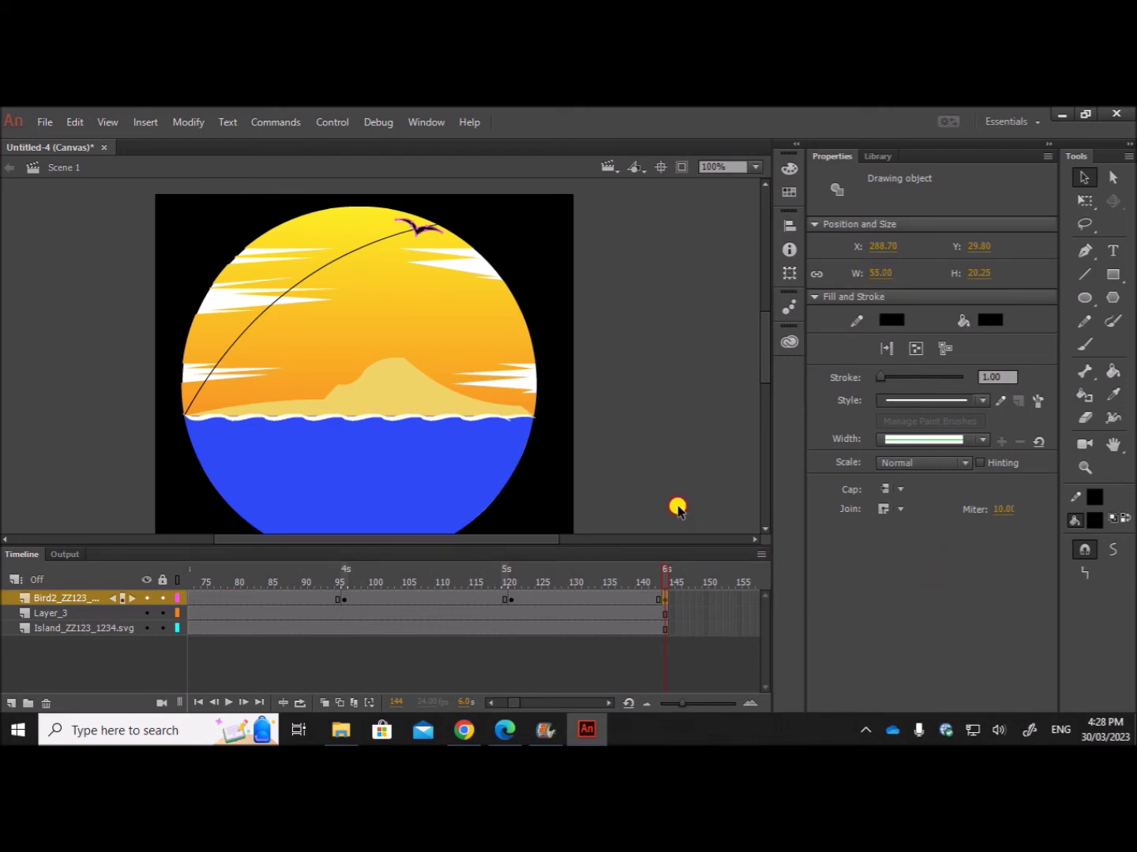
left_click(678, 509)
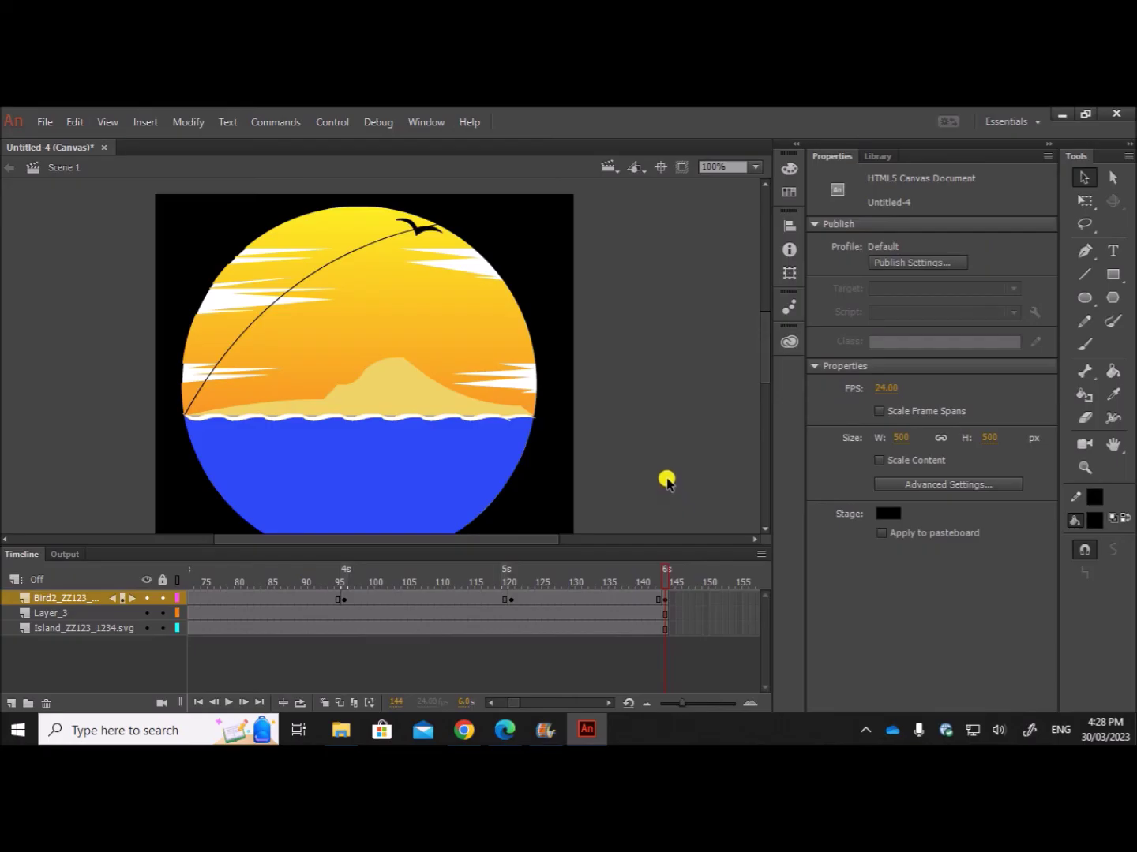
left_click_drag(517, 702, 505, 705)
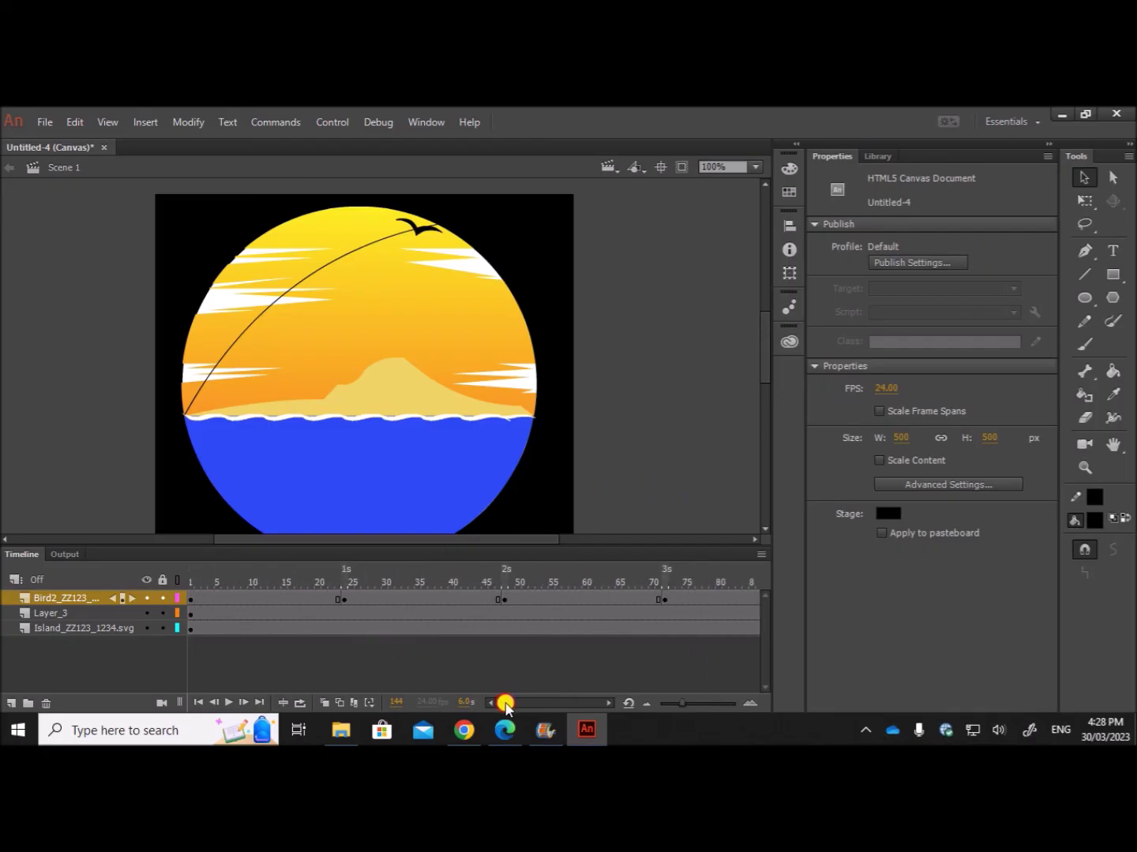
Add shape tweens to the bird spans 1–24, 24–48, 48–72 and 72–96.
left_click(189, 600)
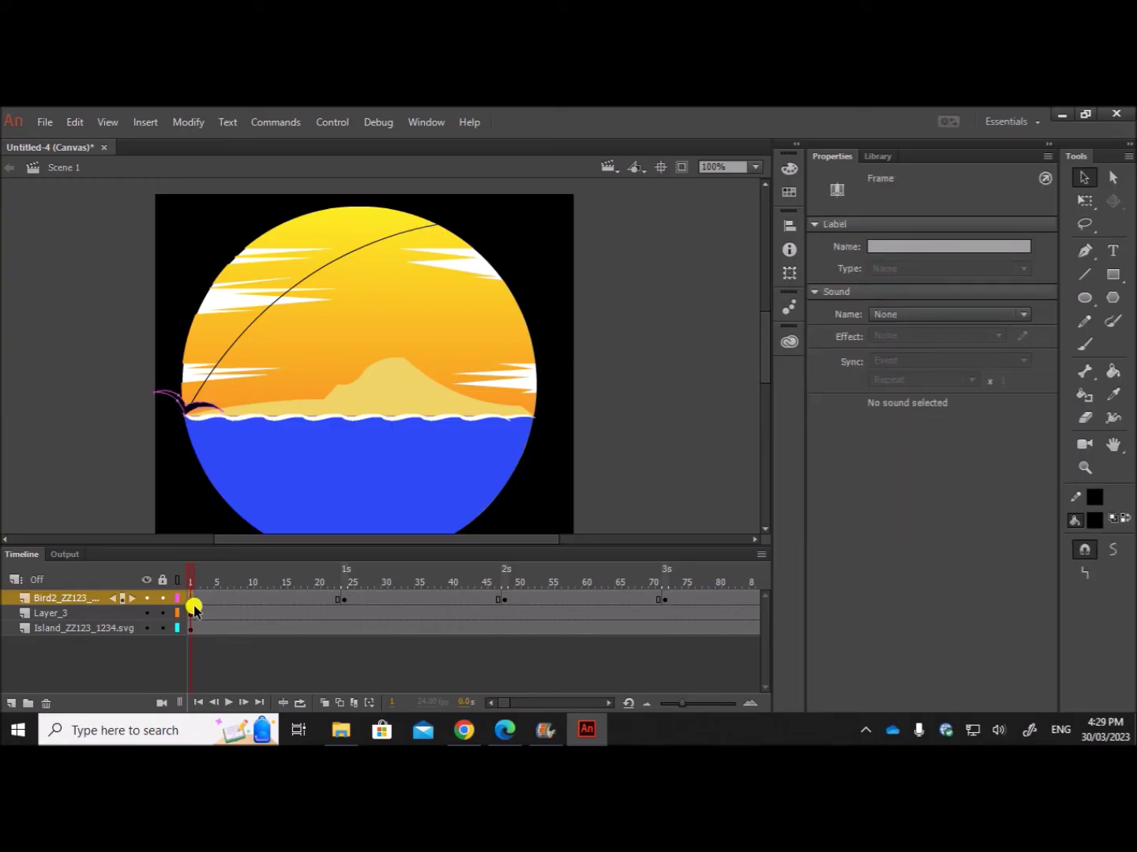
left_click(145, 121)
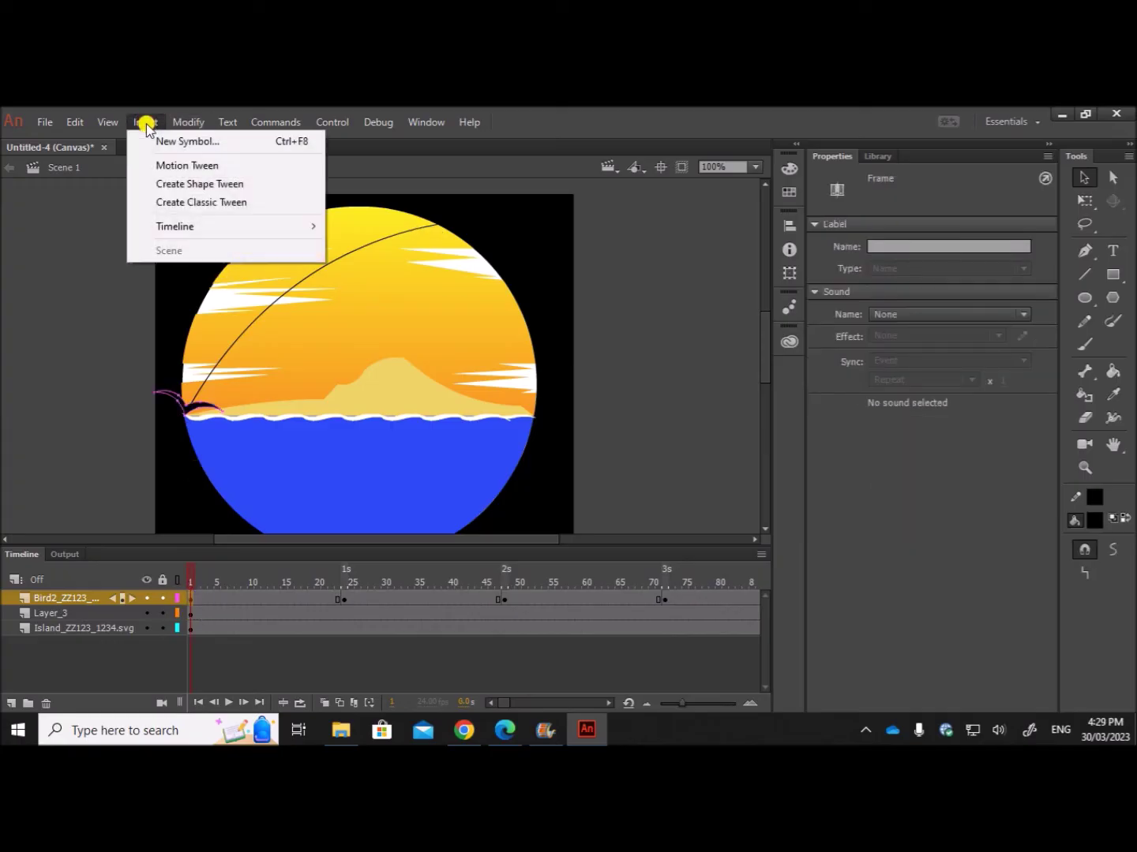
left_click(172, 185)
left_click(345, 599)
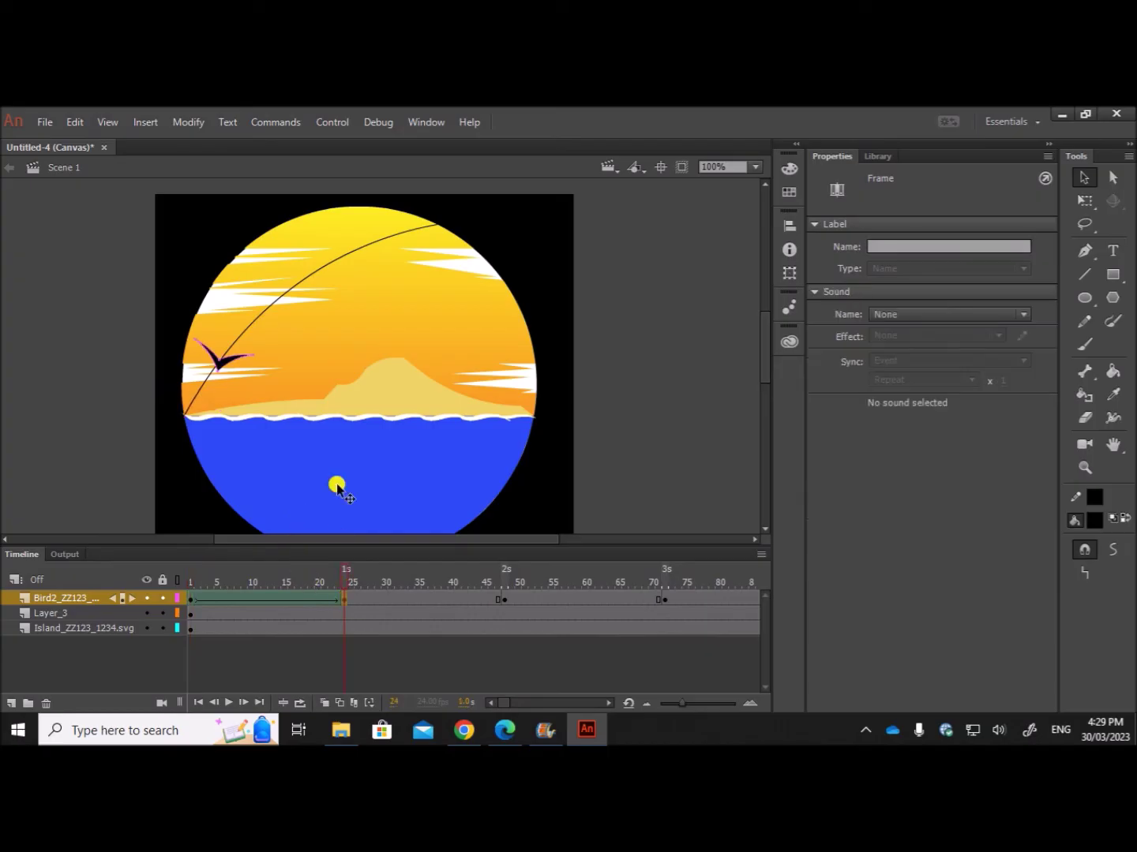
left_click(146, 121)
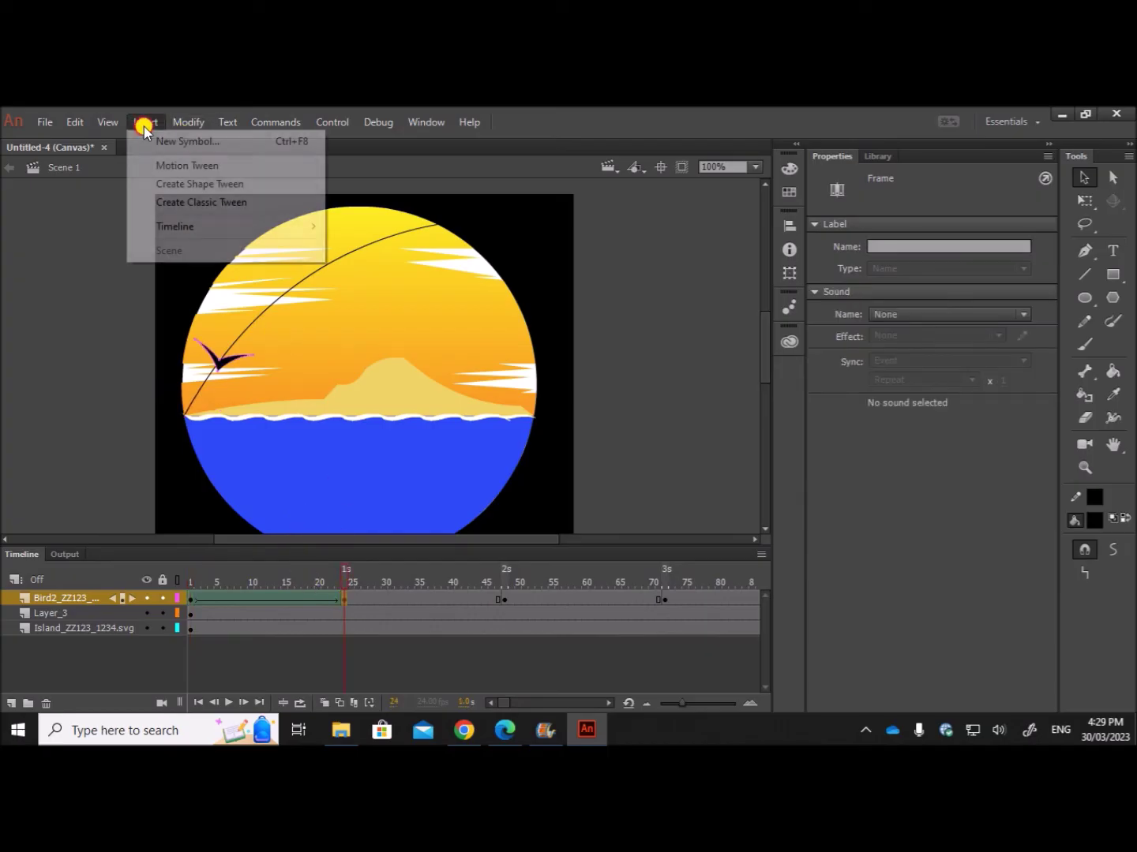
left_click(198, 186)
left_click(504, 599)
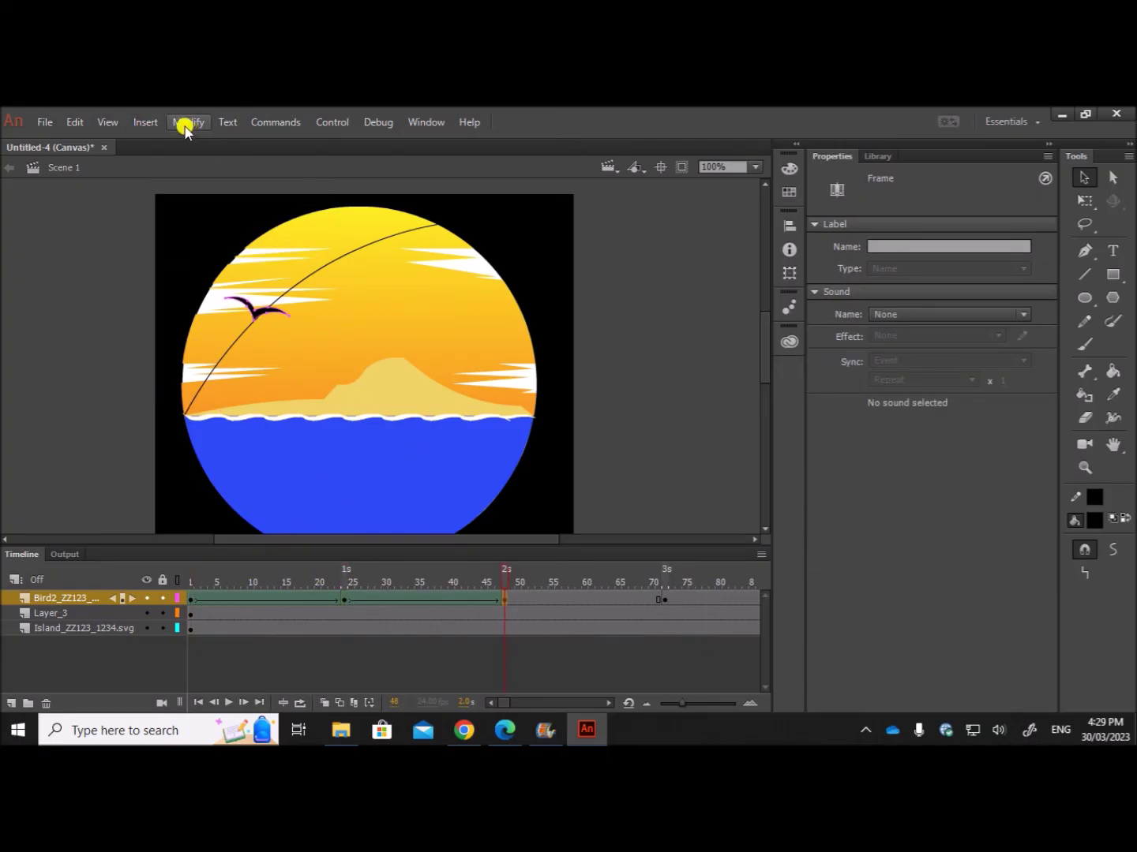
left_click(154, 124)
left_click(202, 184)
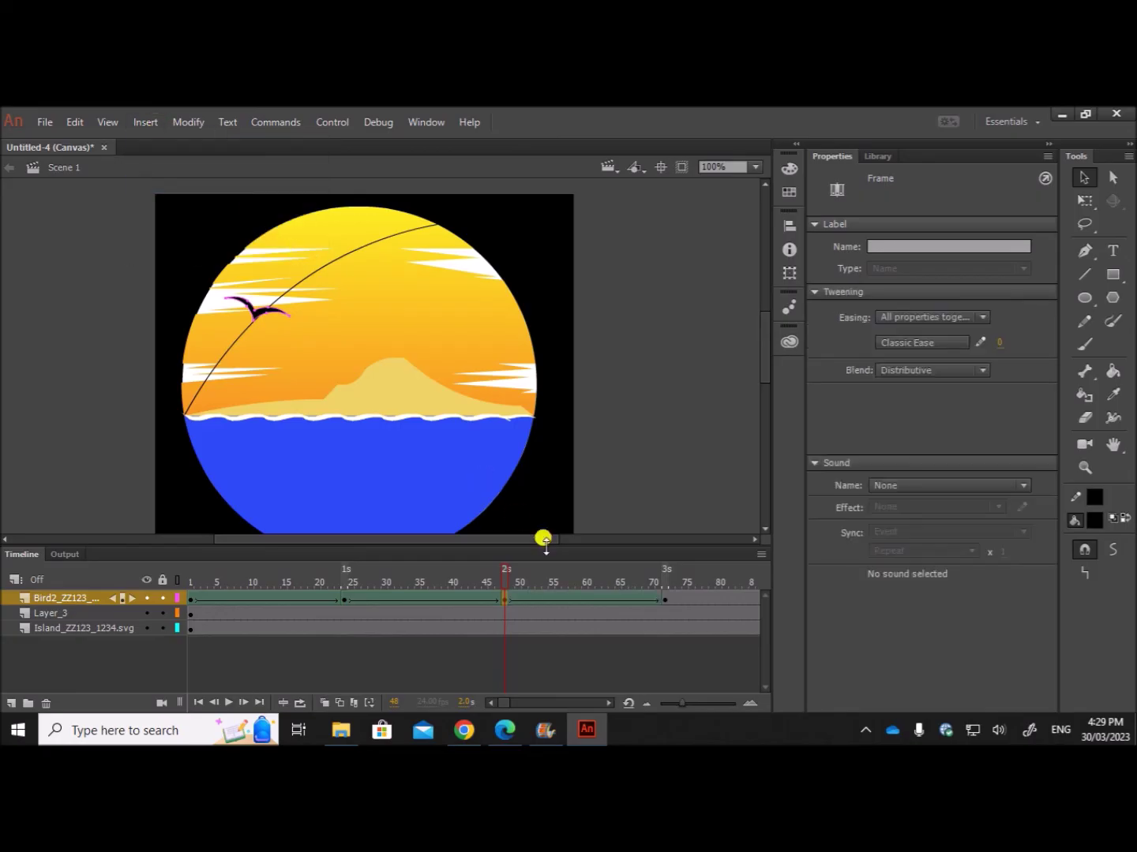
left_click(661, 600)
left_click(146, 122)
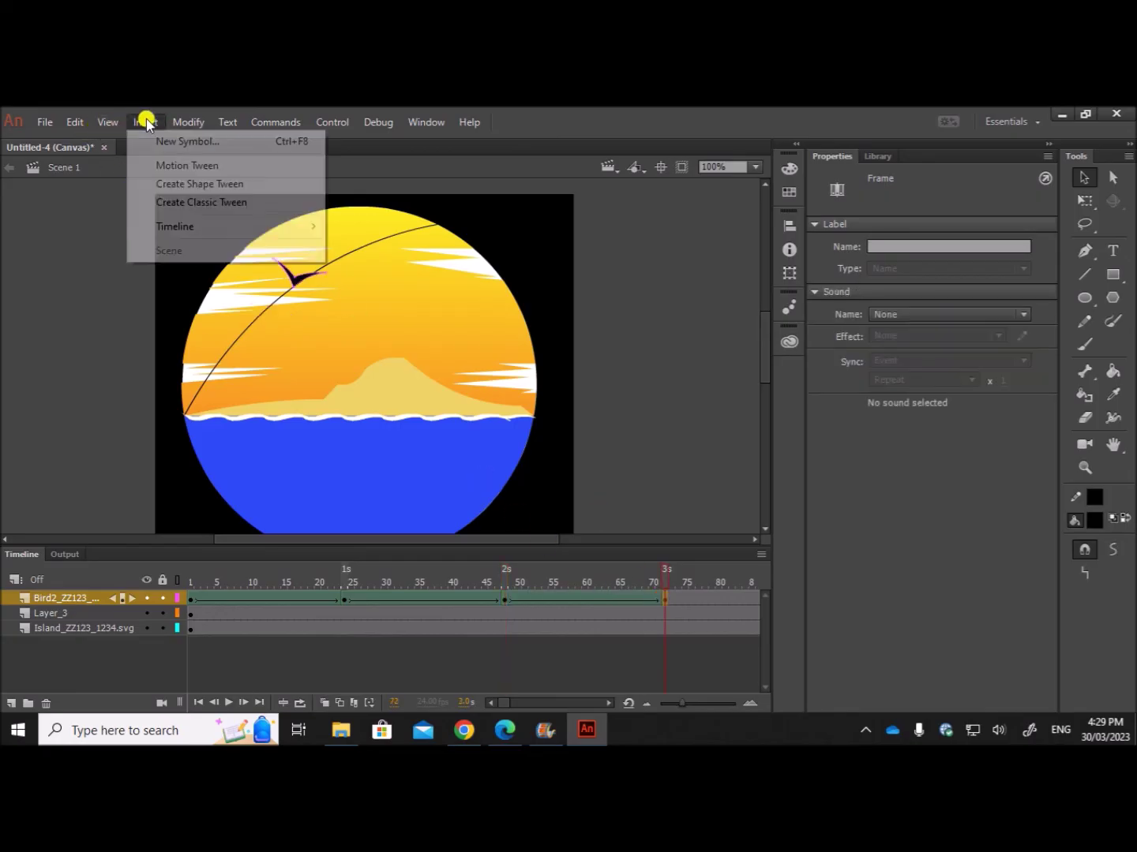
left_click(199, 183)
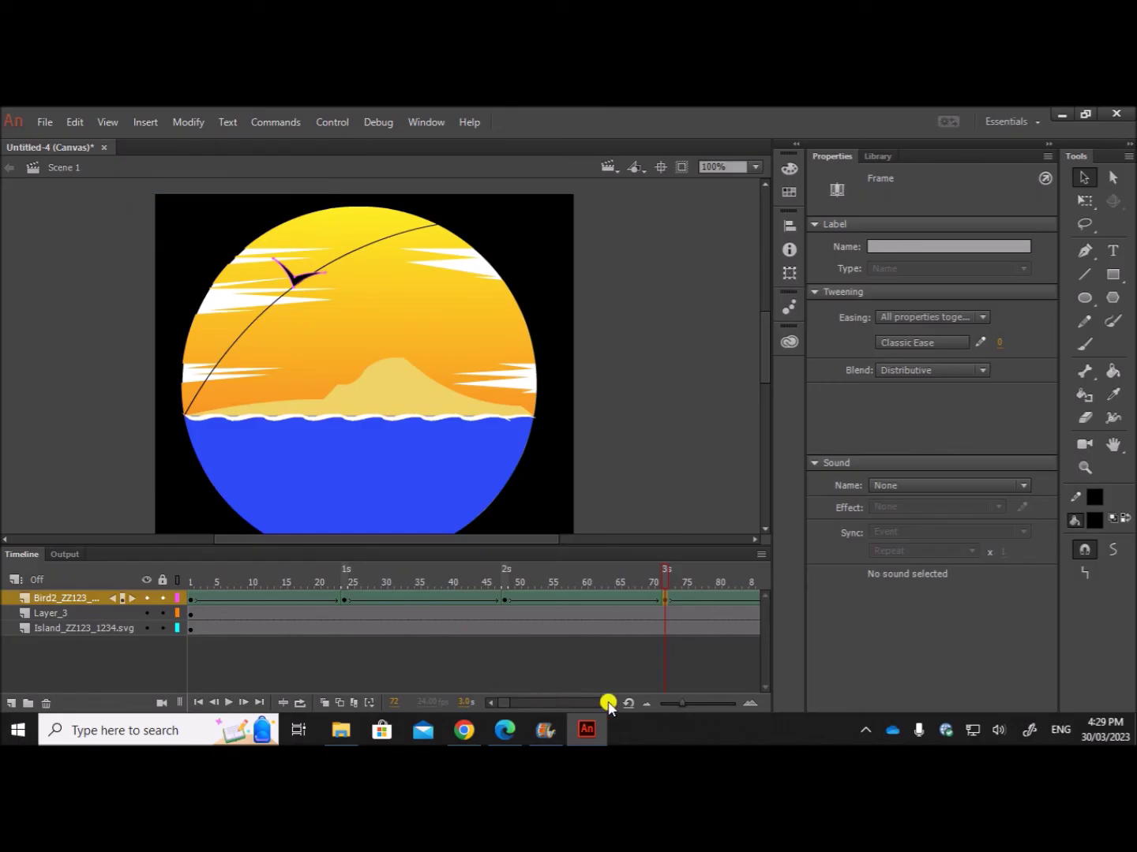
Add shape tweens to the remaining bird spans 96–120 and 121–144.
left_click(609, 702)
left_click_drag(608, 703, 608, 704)
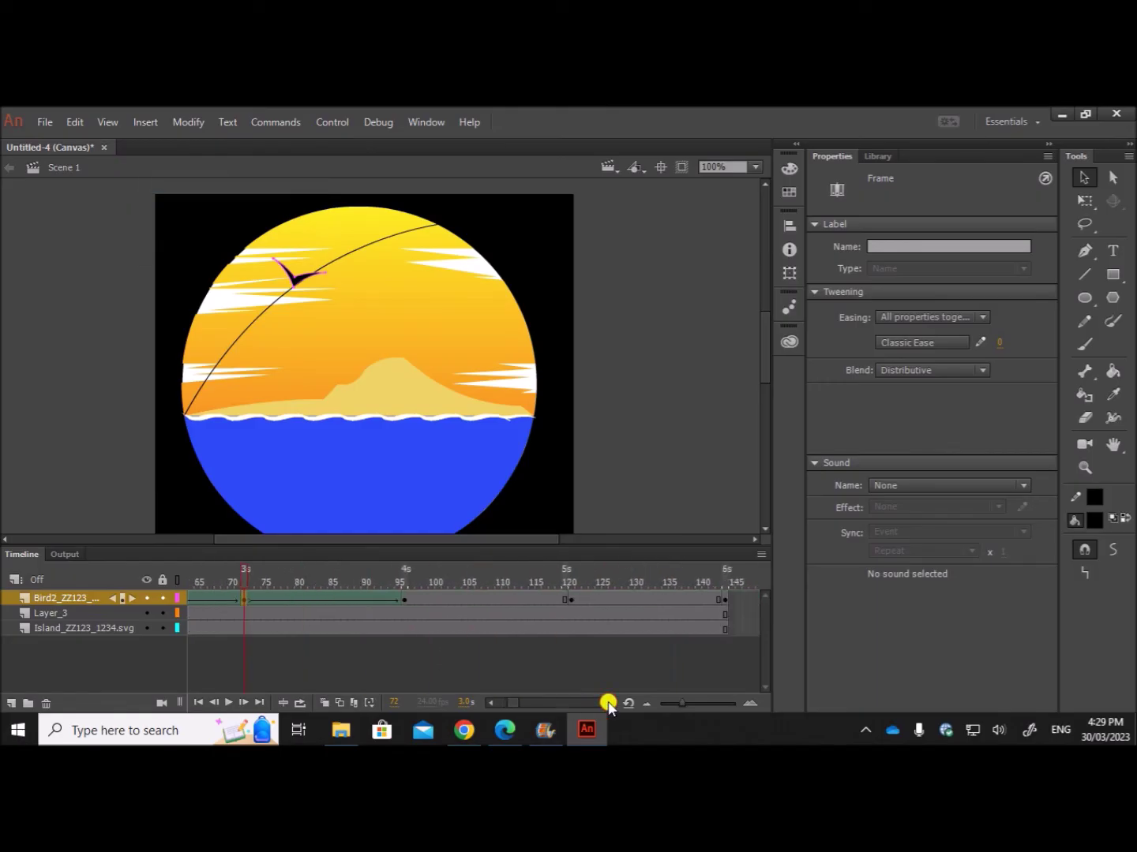
left_click(404, 599)
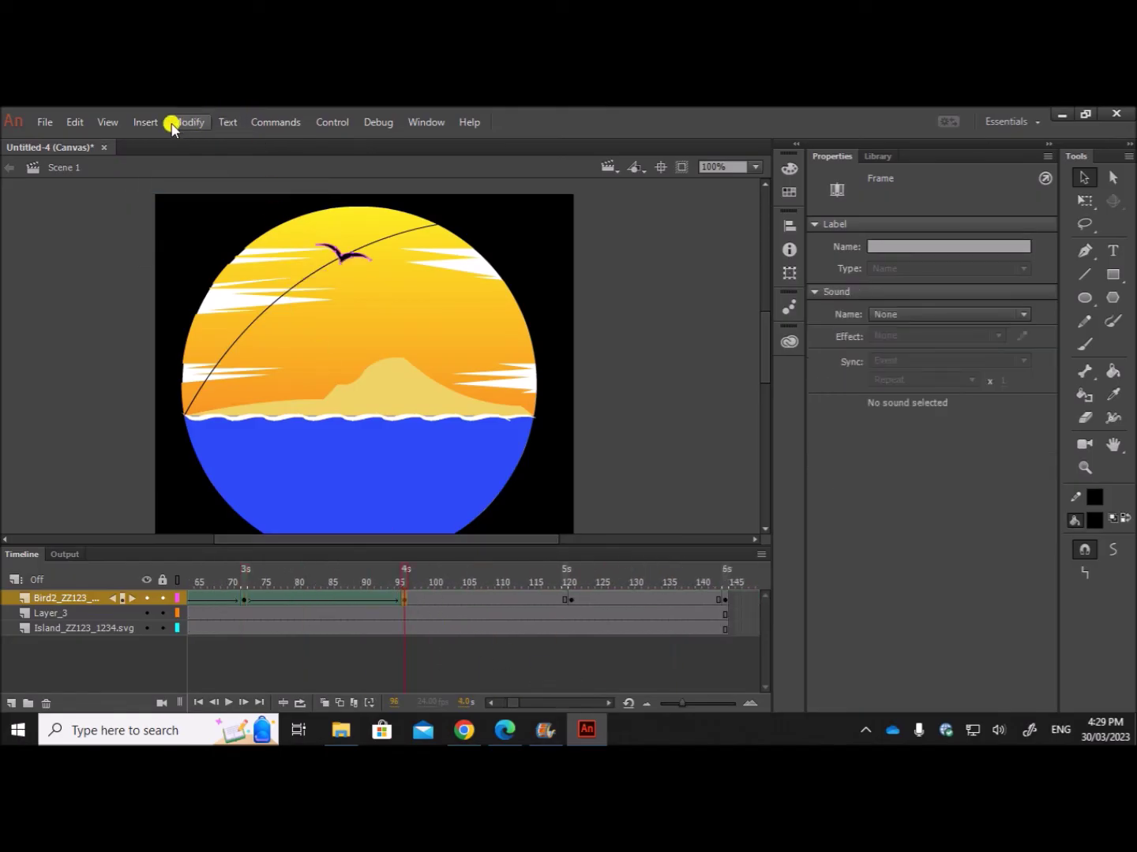
left_click(150, 124)
left_click(198, 183)
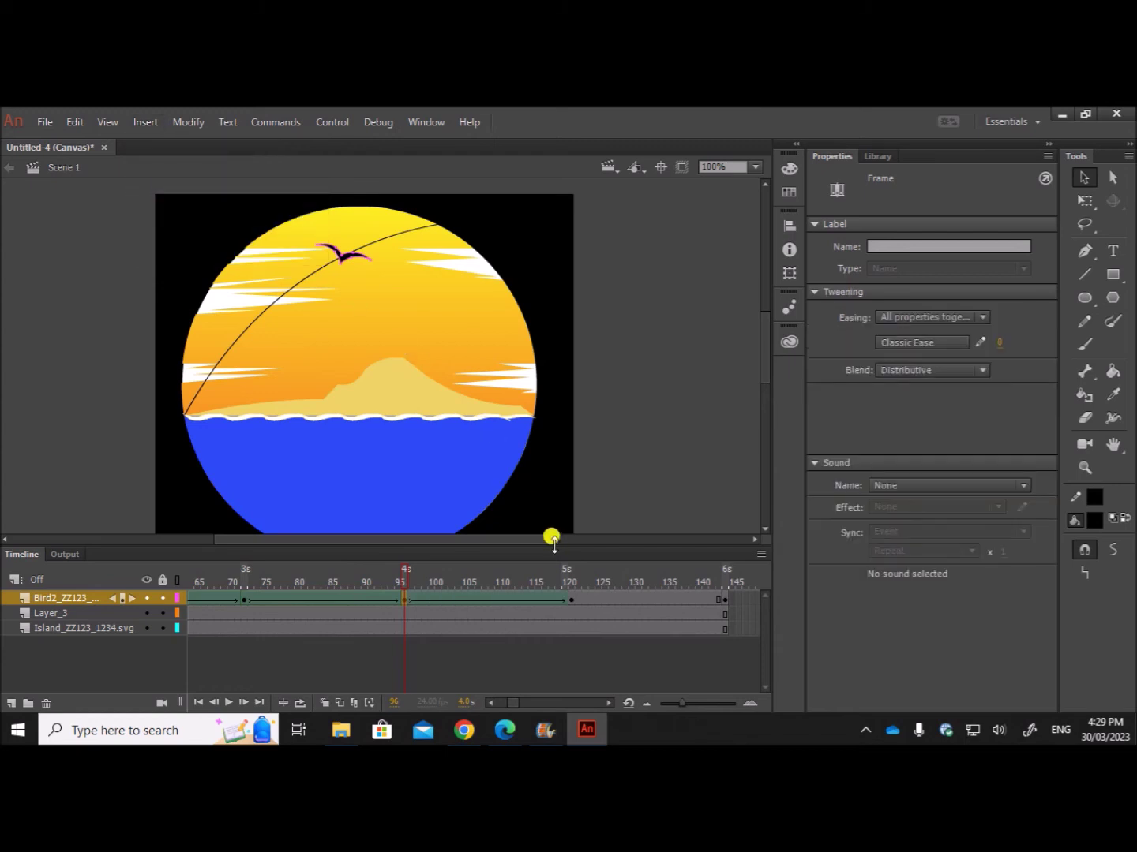
left_click(573, 602)
left_click(146, 121)
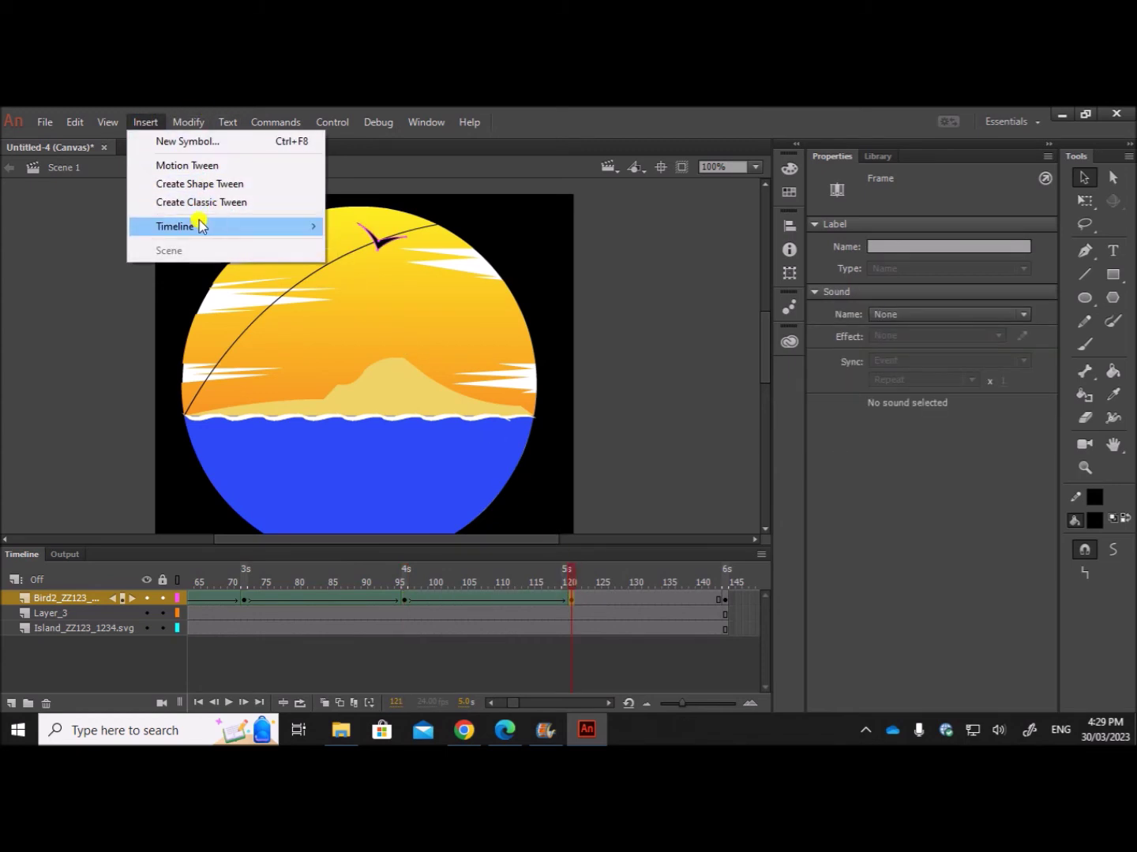
left_click(204, 184)
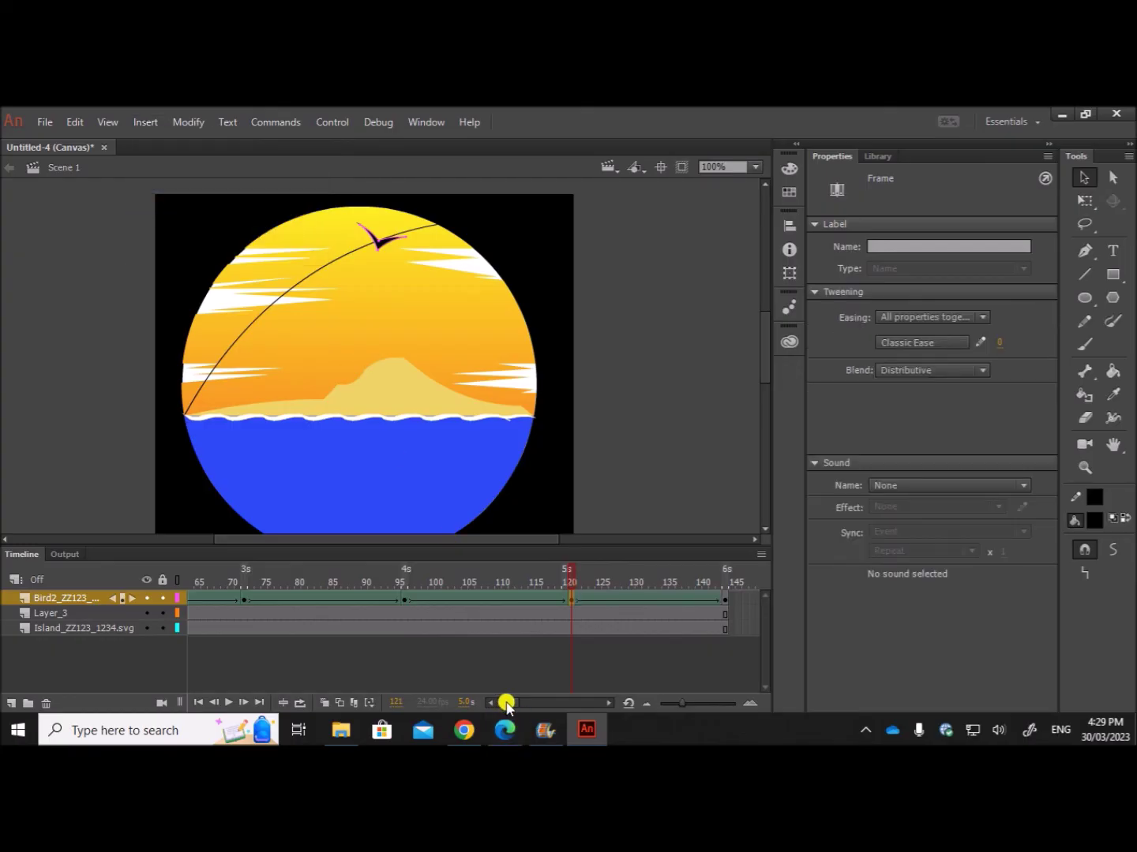
left_click_drag(508, 706, 487, 704)
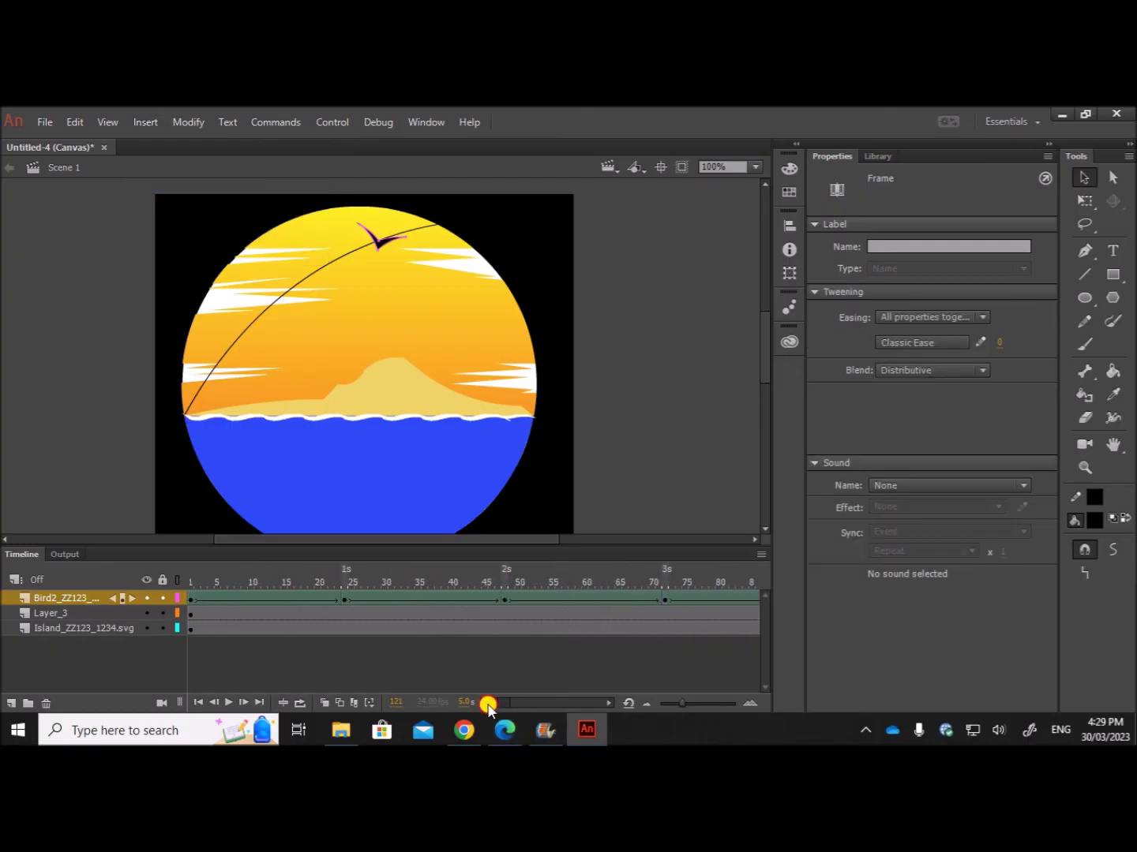
Play the animation from frame 1 to preview the bird's flight.
left_click(191, 601)
left_click(228, 703)
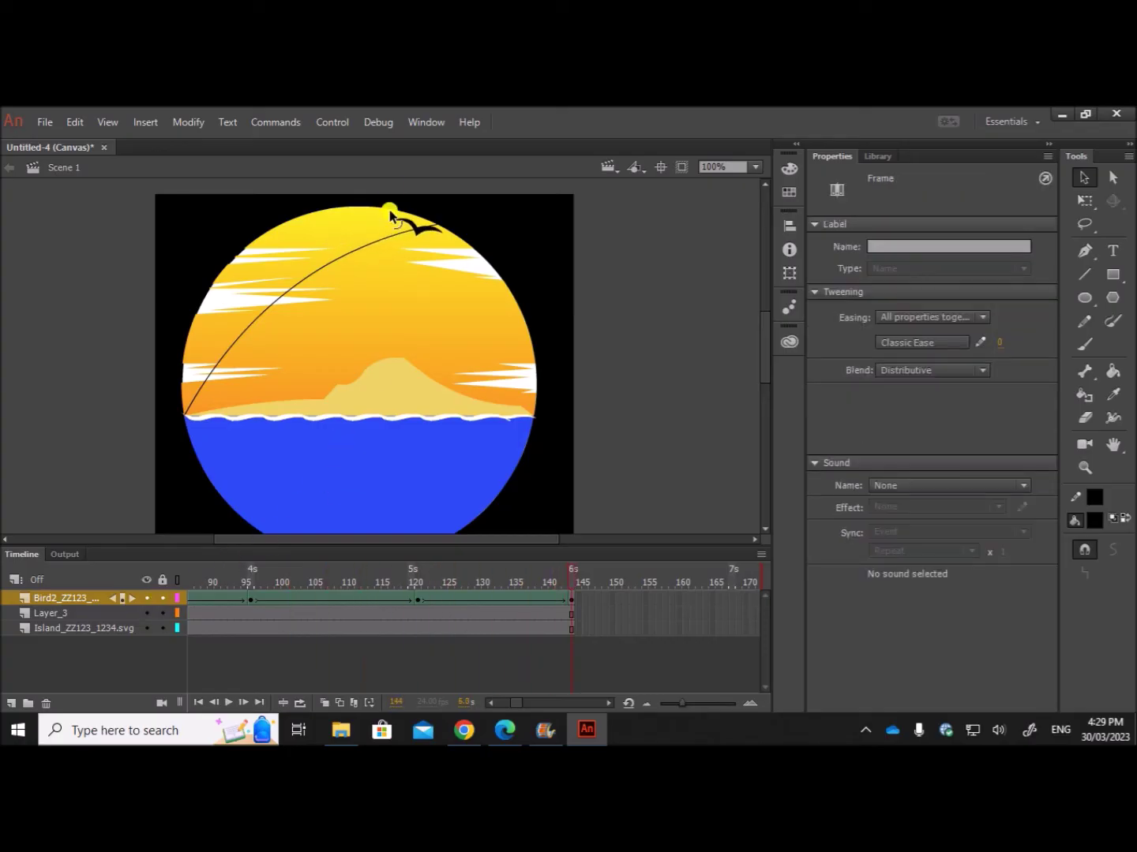
left_click(390, 217)
Delete Layer_3, the layer holding the curved guide line.
left_click(73, 618)
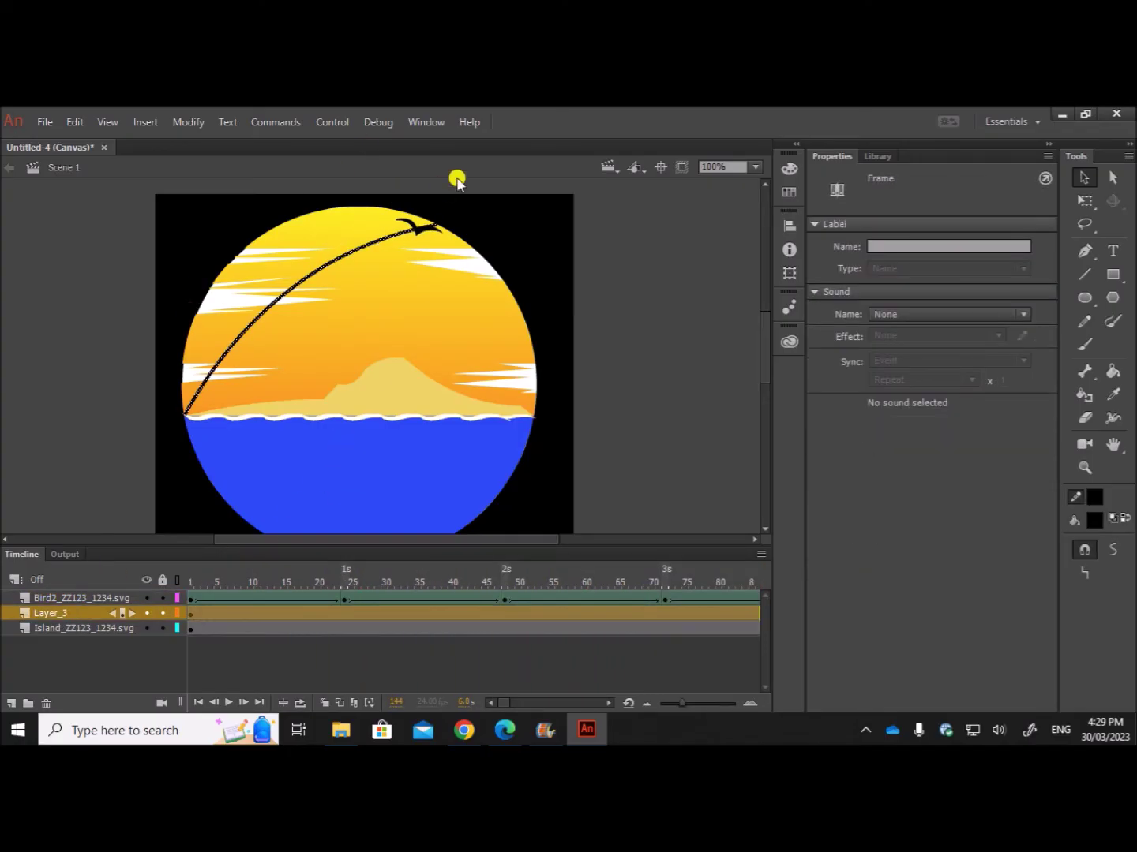
right_click(55, 617)
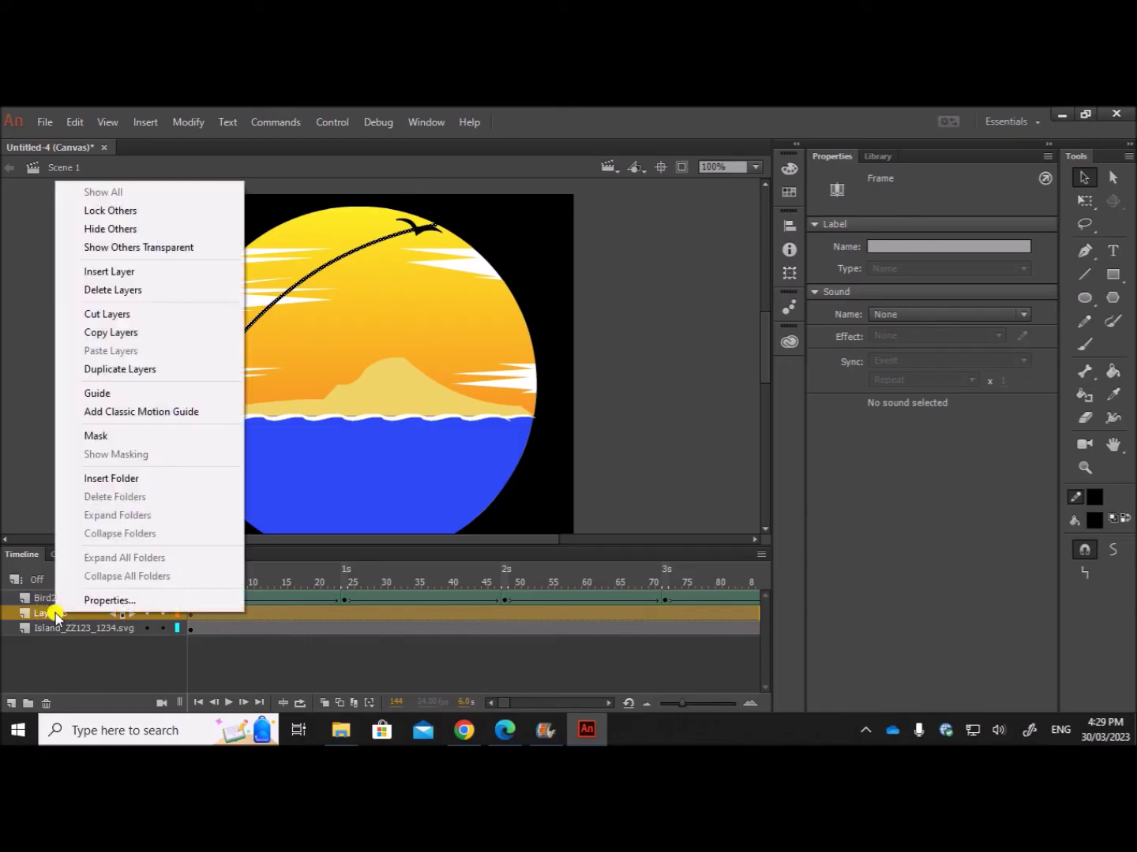
left_click(135, 292)
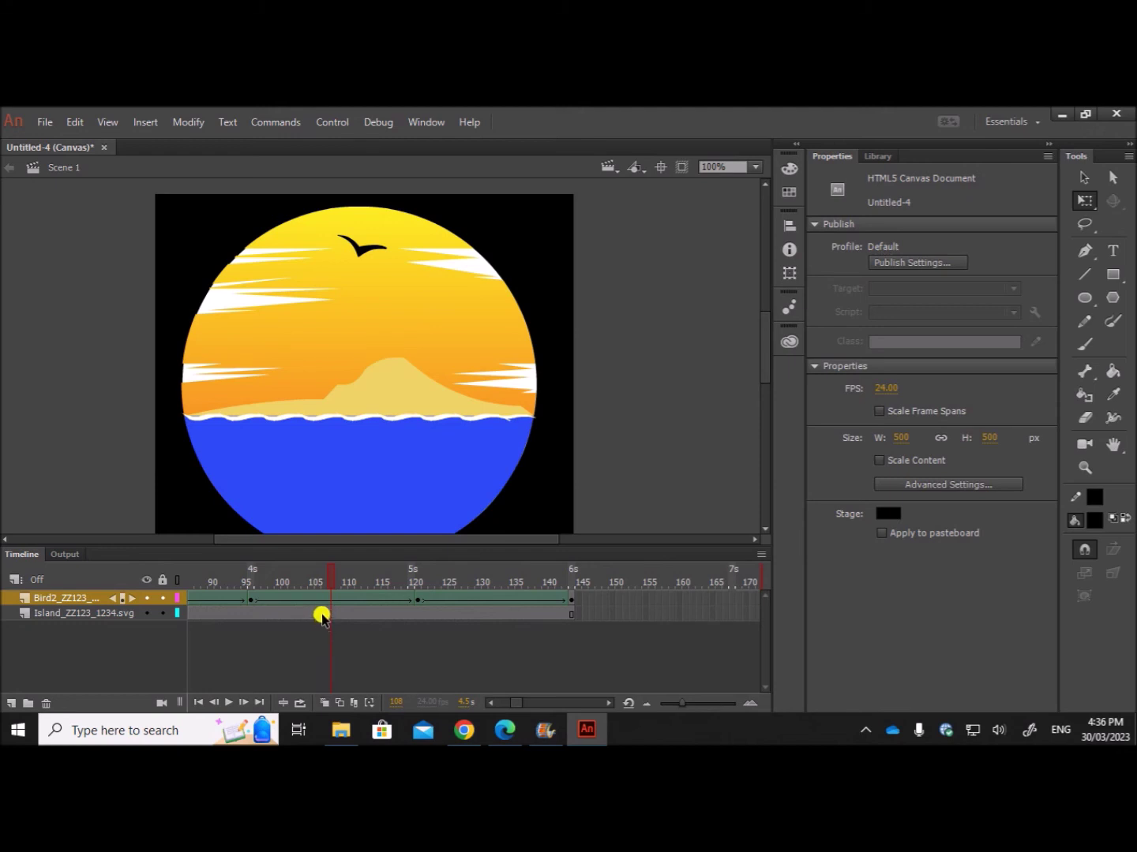
left_click(506, 729)
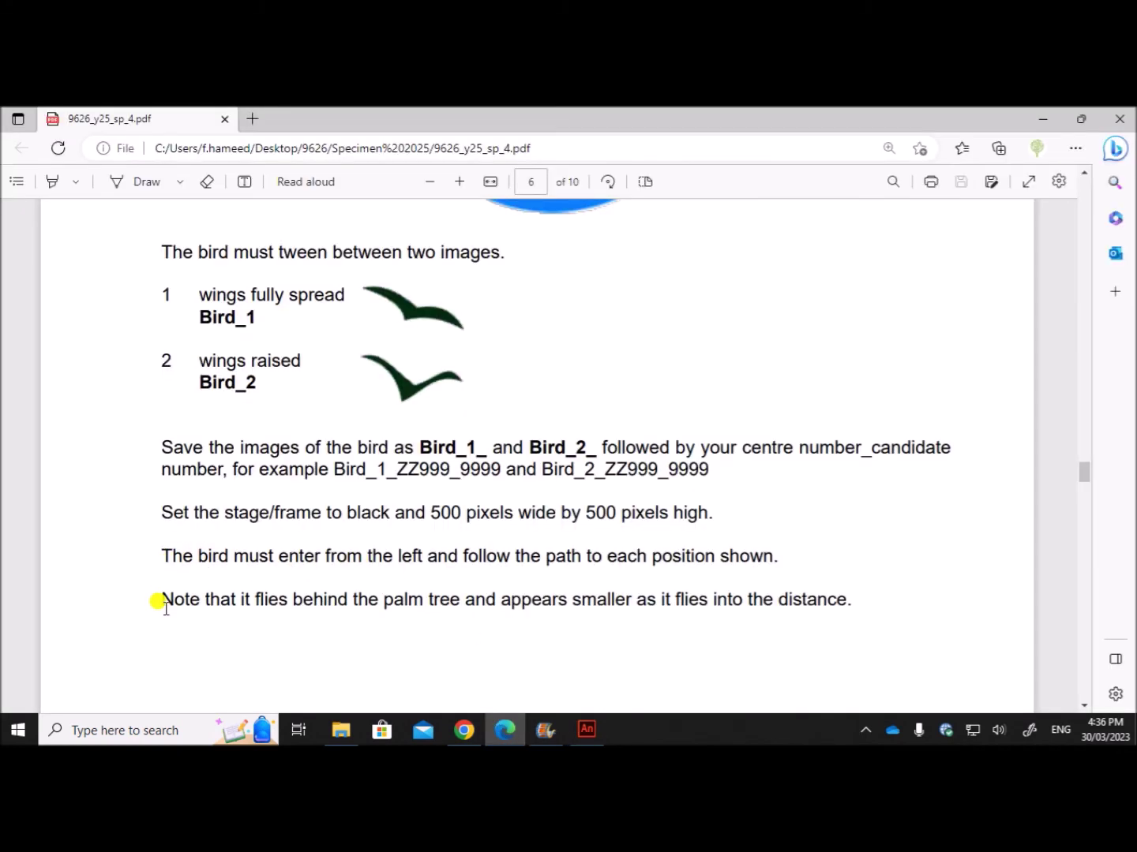
Add a new empty Layer_6 on top and select its frame 1.
left_click_drag(164, 601, 858, 602)
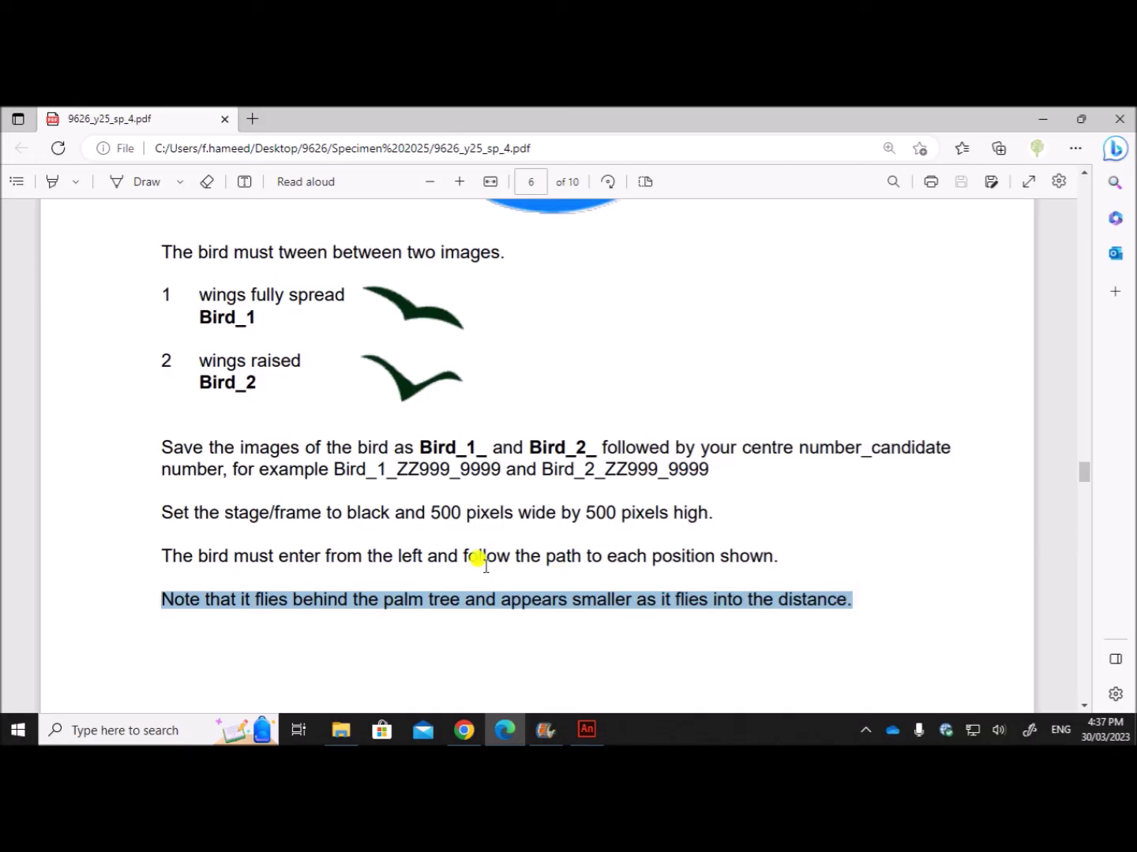
left_click(586, 730)
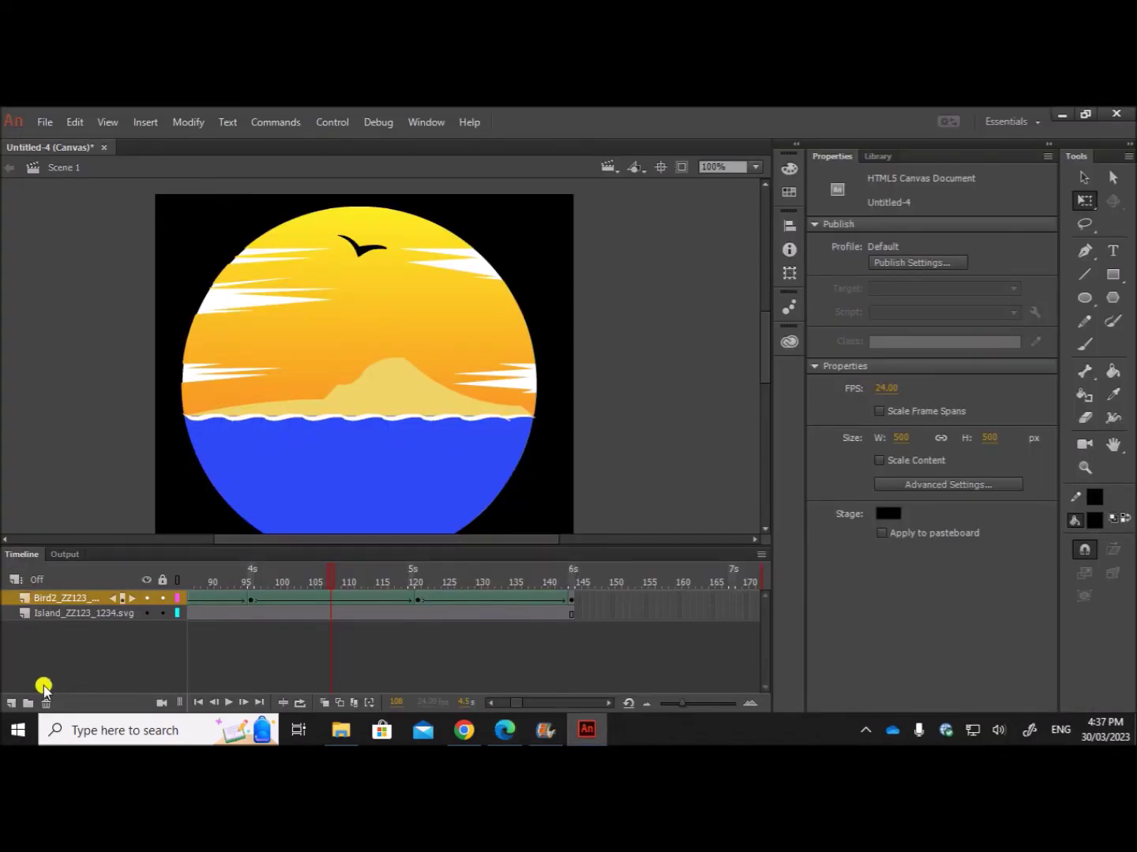
left_click(11, 704)
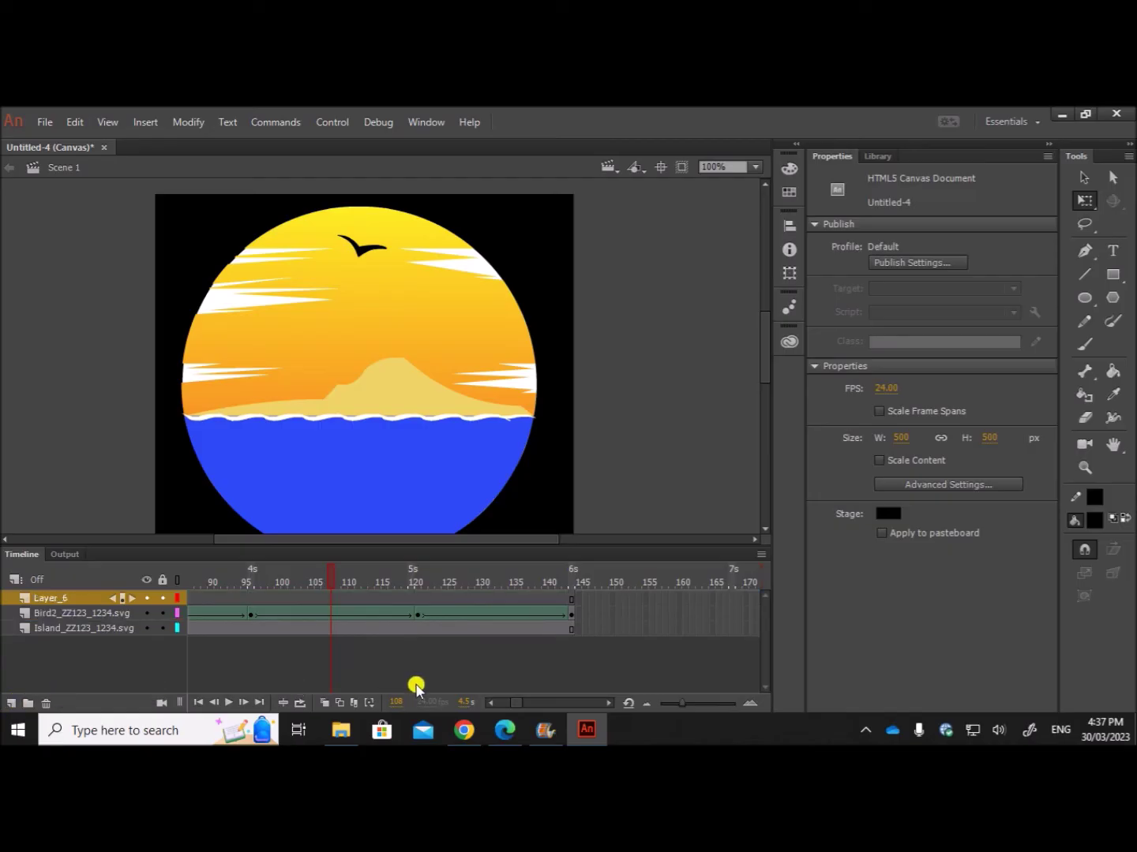
left_click_drag(517, 705, 483, 708)
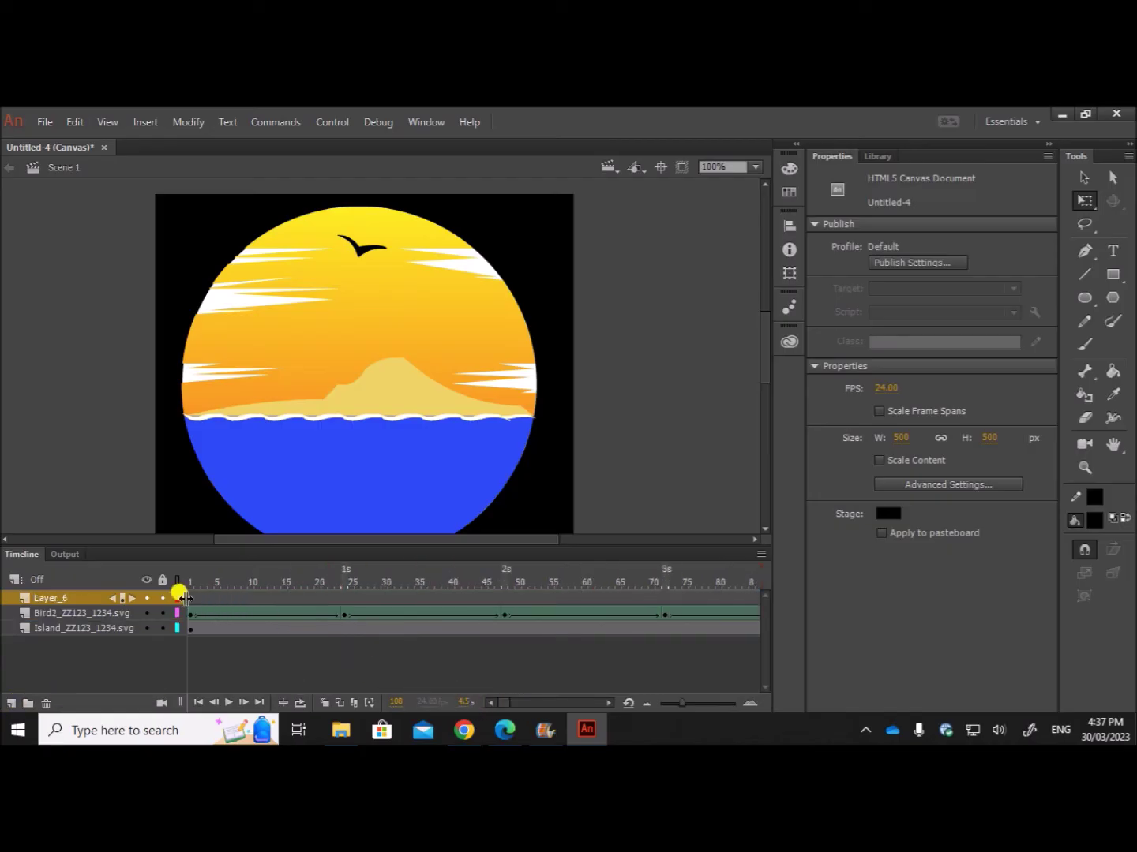
left_click(192, 602)
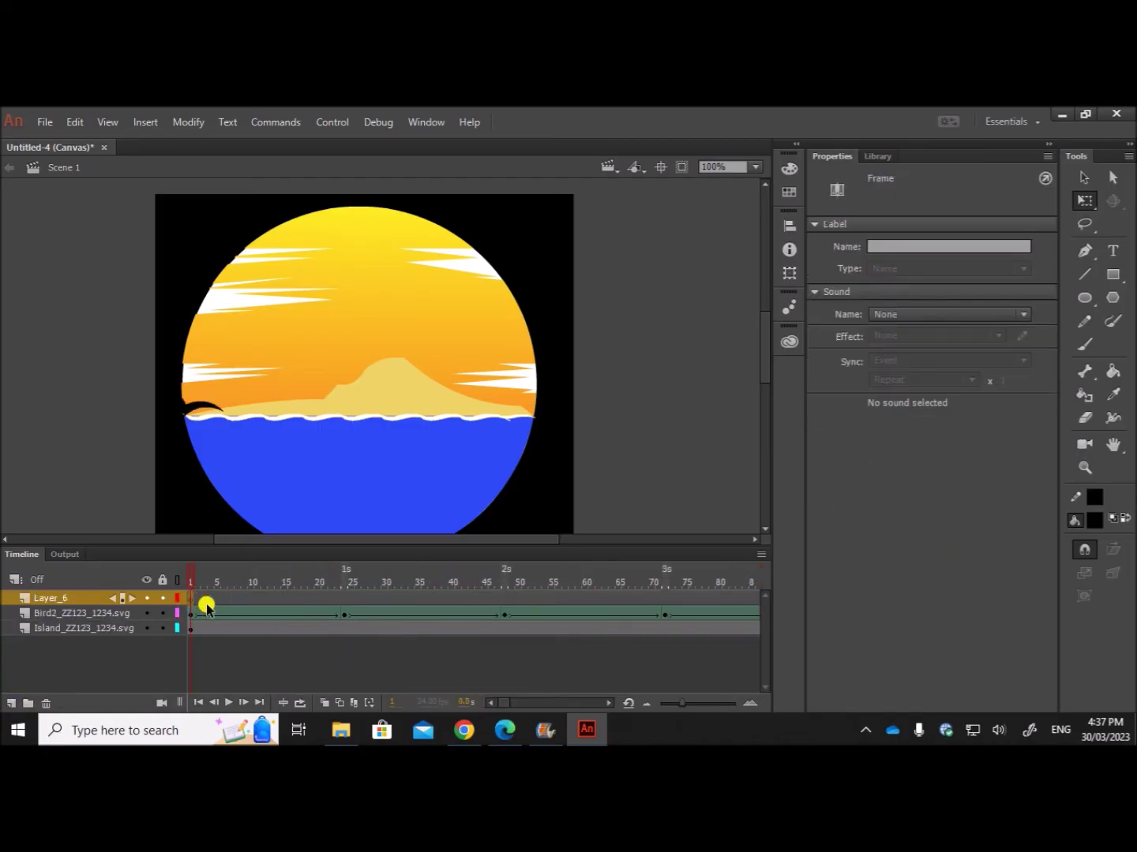
left_click(341, 730)
Import Tree2_ZZ123_1234 from the Examination folder, with all paths in one layer and frame.
left_click(282, 415)
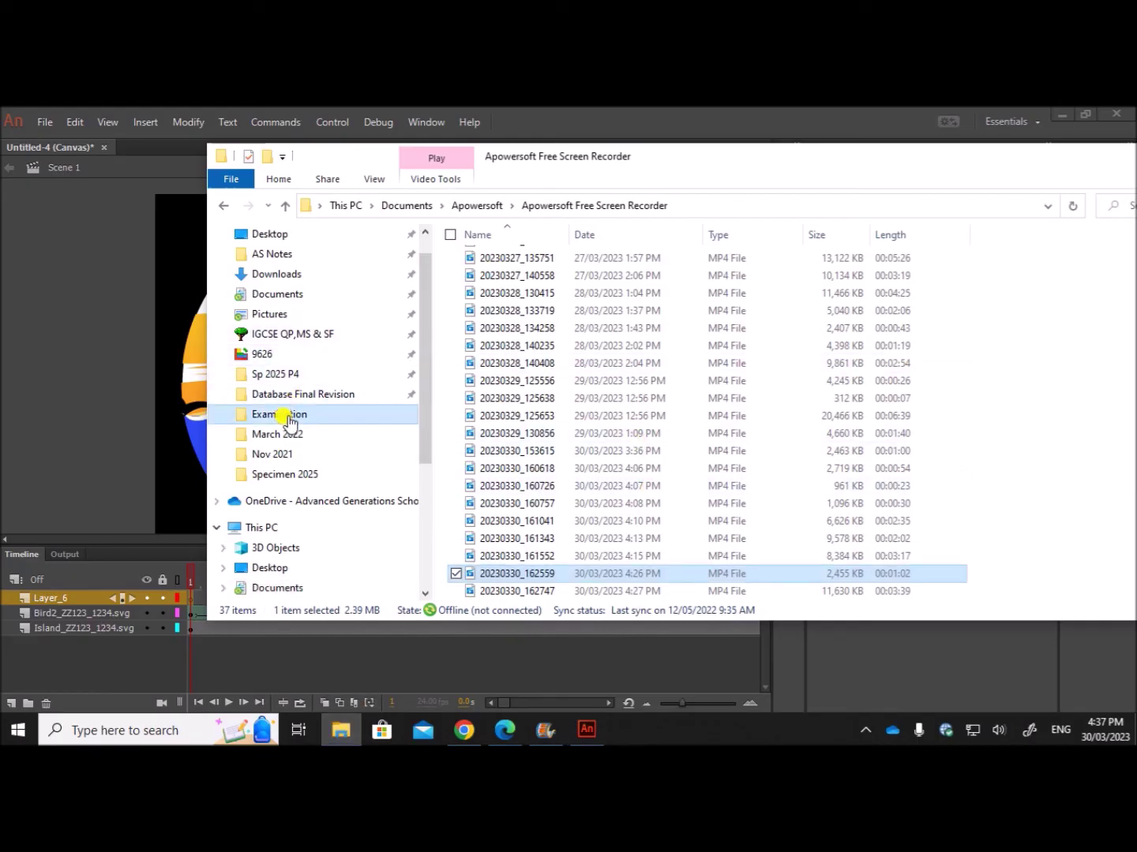
left_click_drag(573, 167, 842, 178)
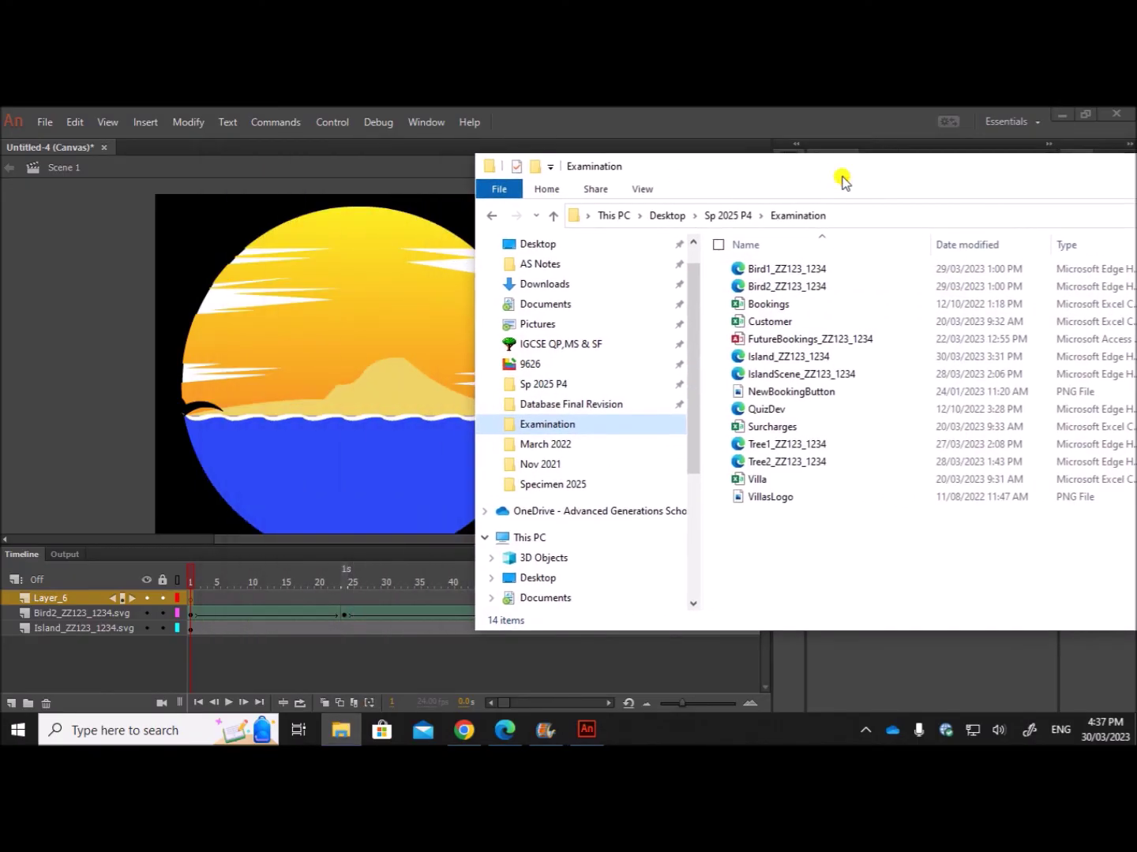
left_click_drag(750, 462, 334, 394)
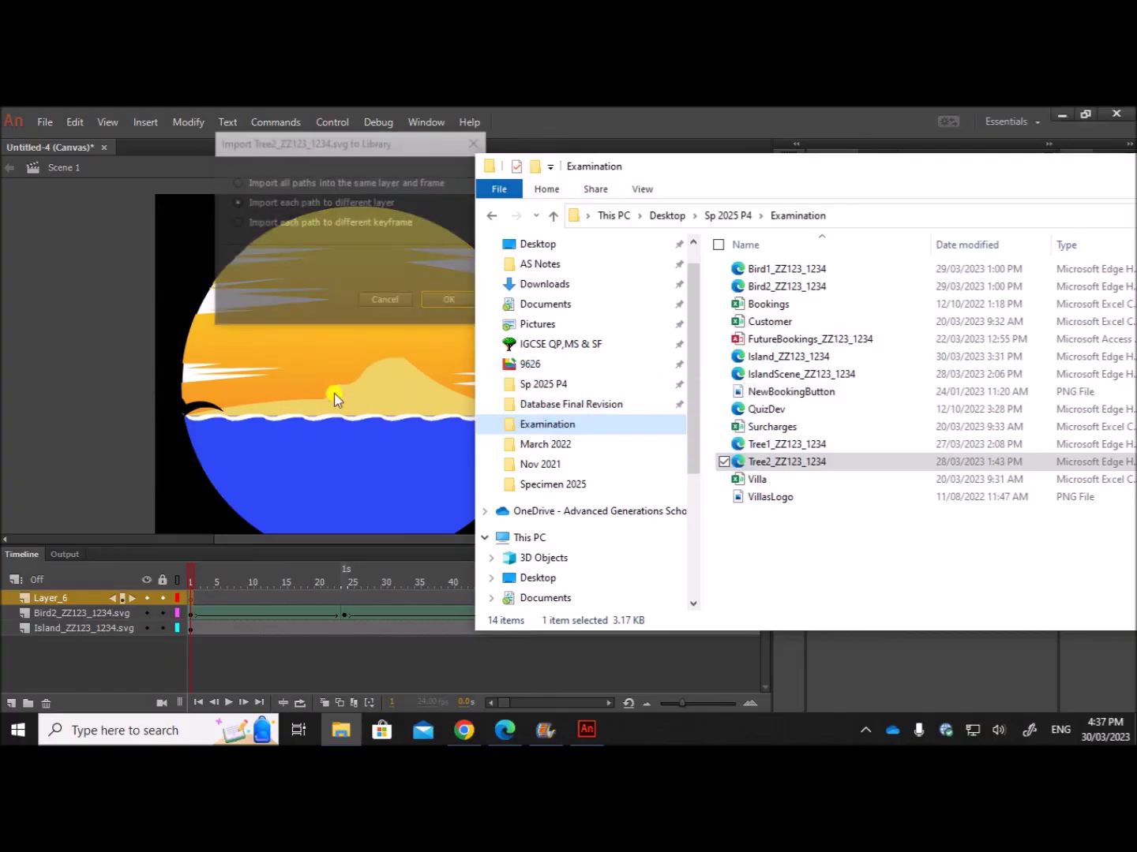
left_click(272, 184)
left_click(438, 302)
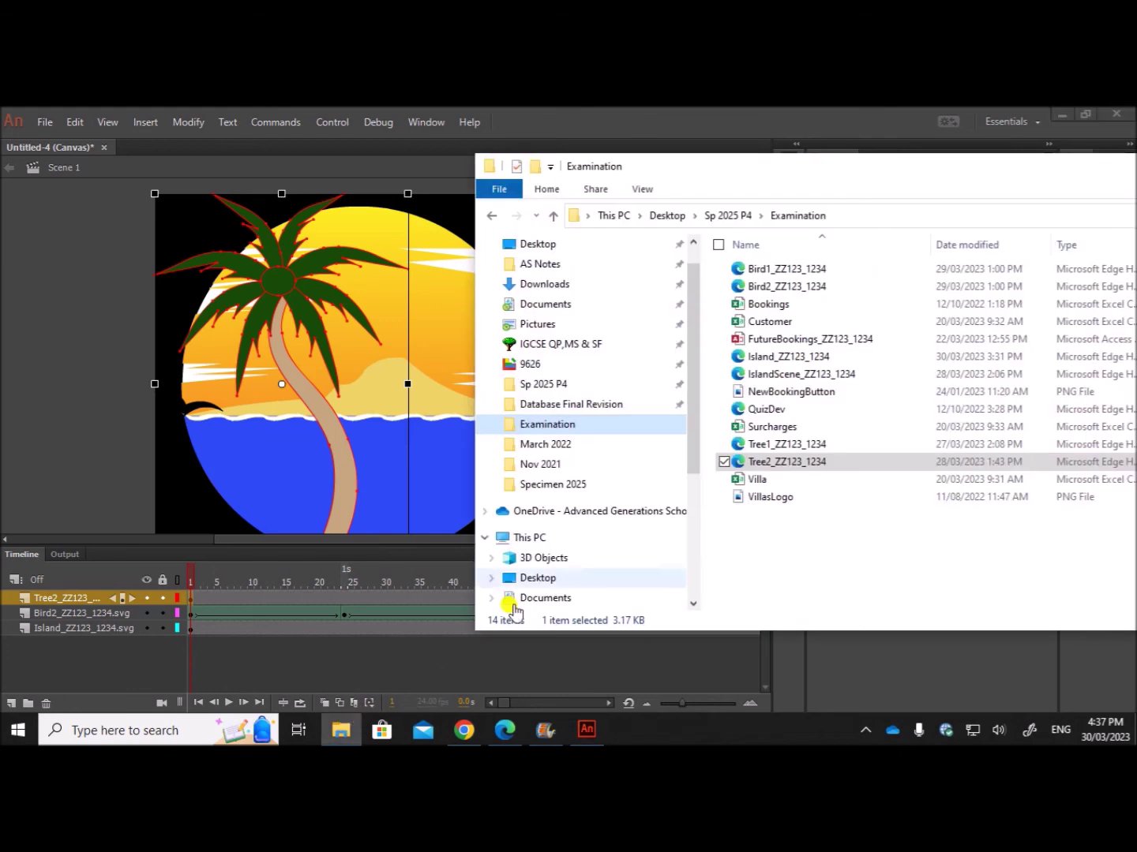
Import Tree1_ZZ123_1234 the same way and move it to the right of the scene.
left_click(341, 730)
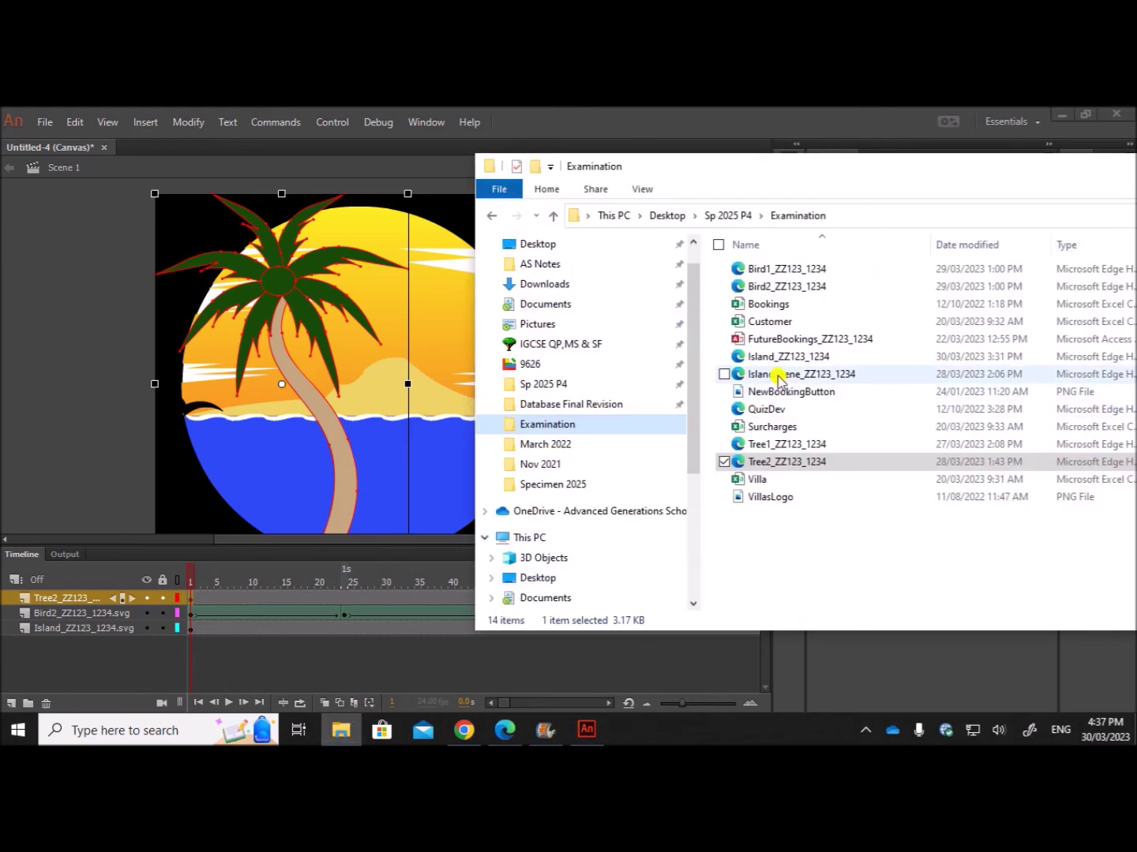
left_click_drag(763, 447, 374, 345)
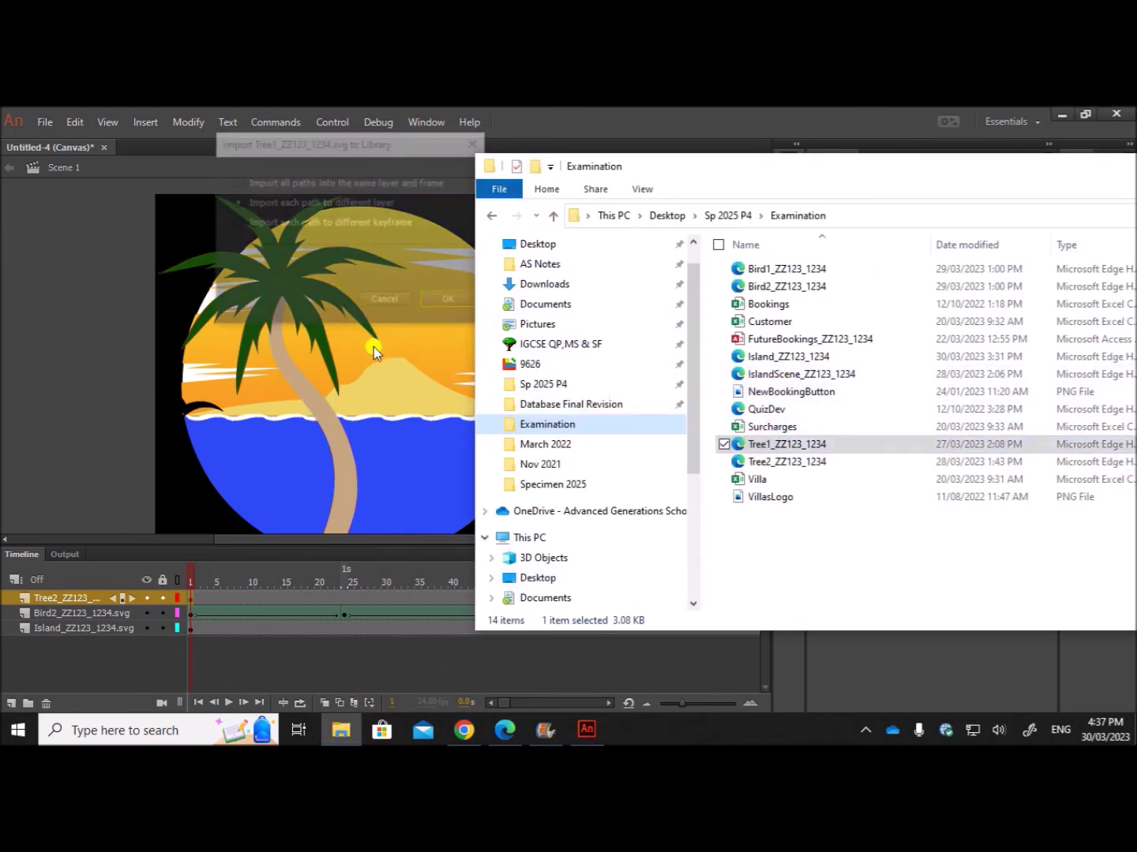
left_click(292, 188)
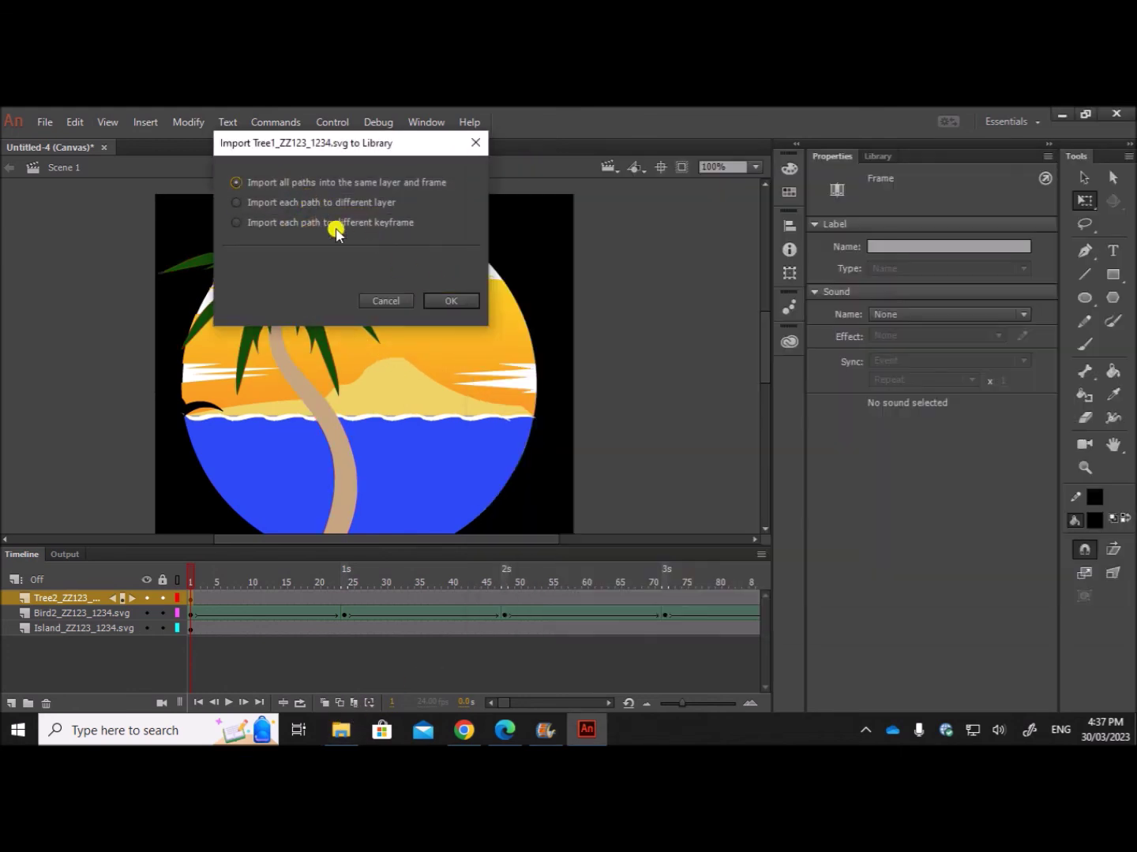
left_click(446, 301)
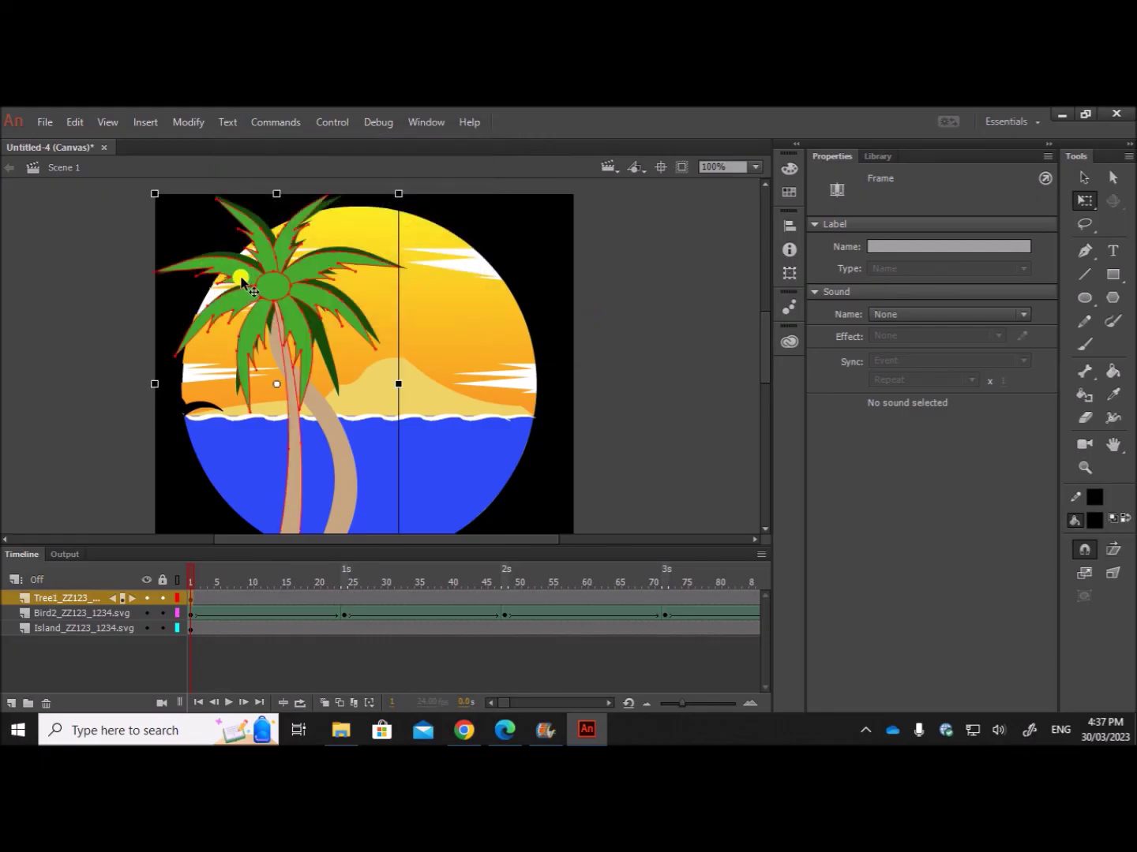
left_click_drag(241, 280, 434, 287)
Scale both palm trees down to about 217 × 195 and move them onto the island.
left_click(651, 331)
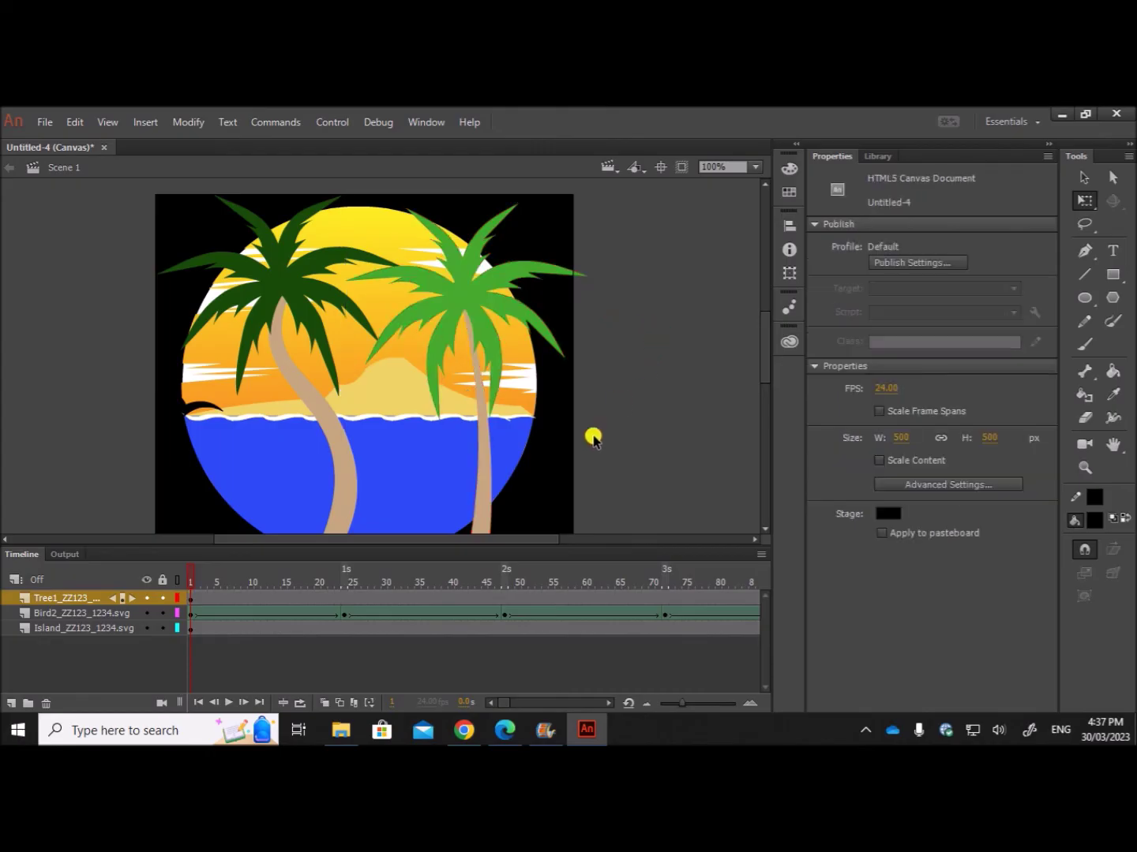
left_click(190, 600)
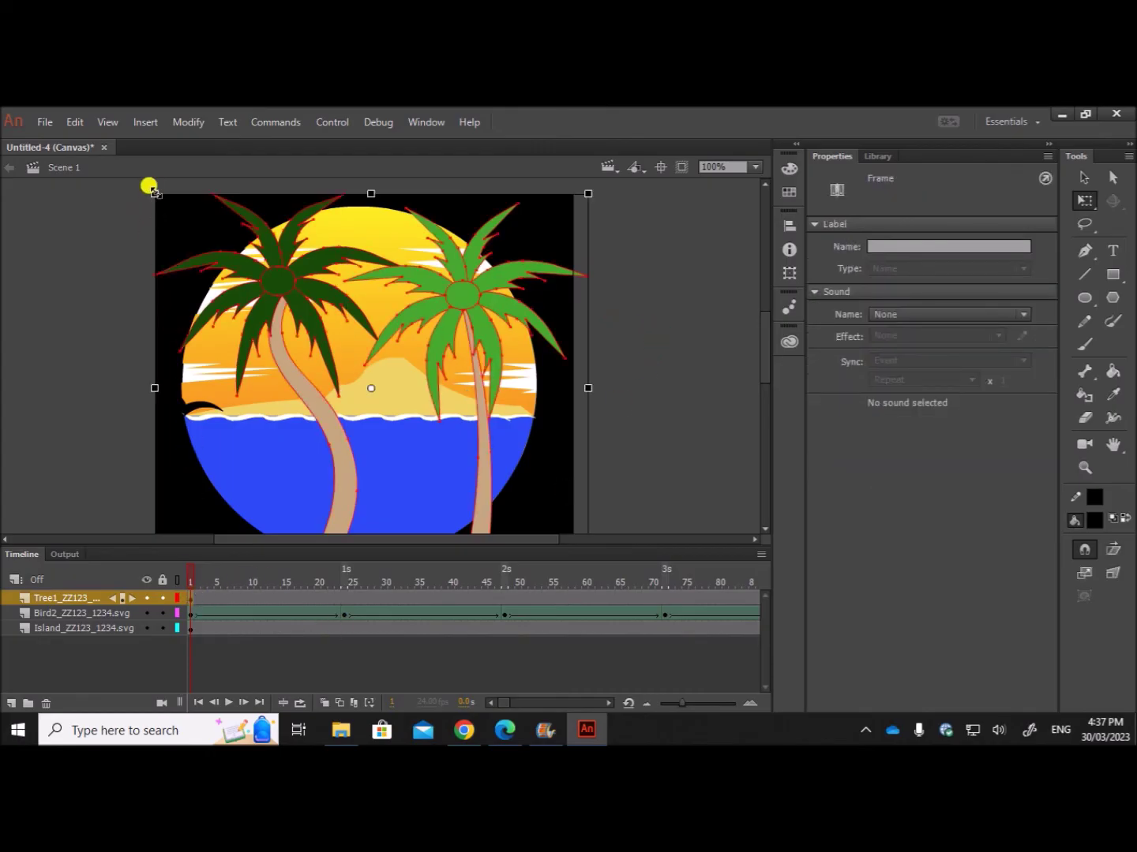
left_click_drag(148, 185, 224, 280)
left_click(282, 336)
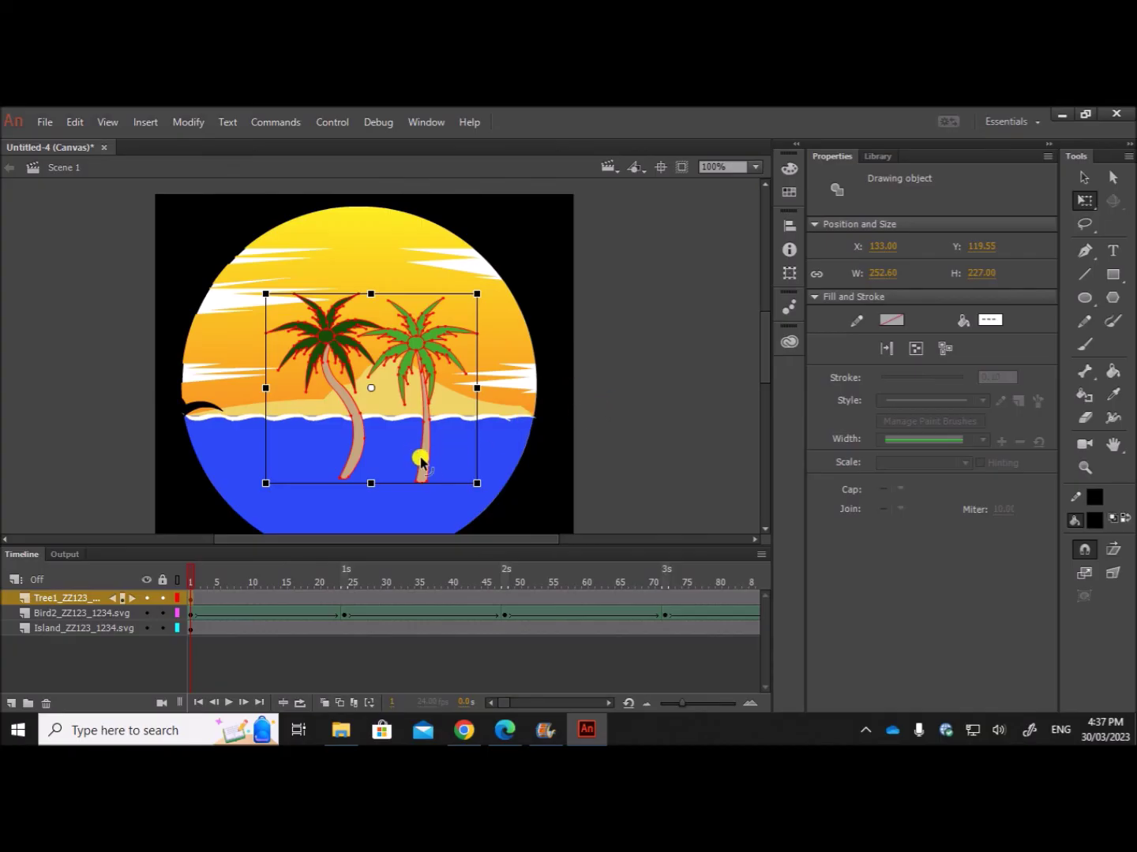
left_click_drag(424, 465, 429, 401)
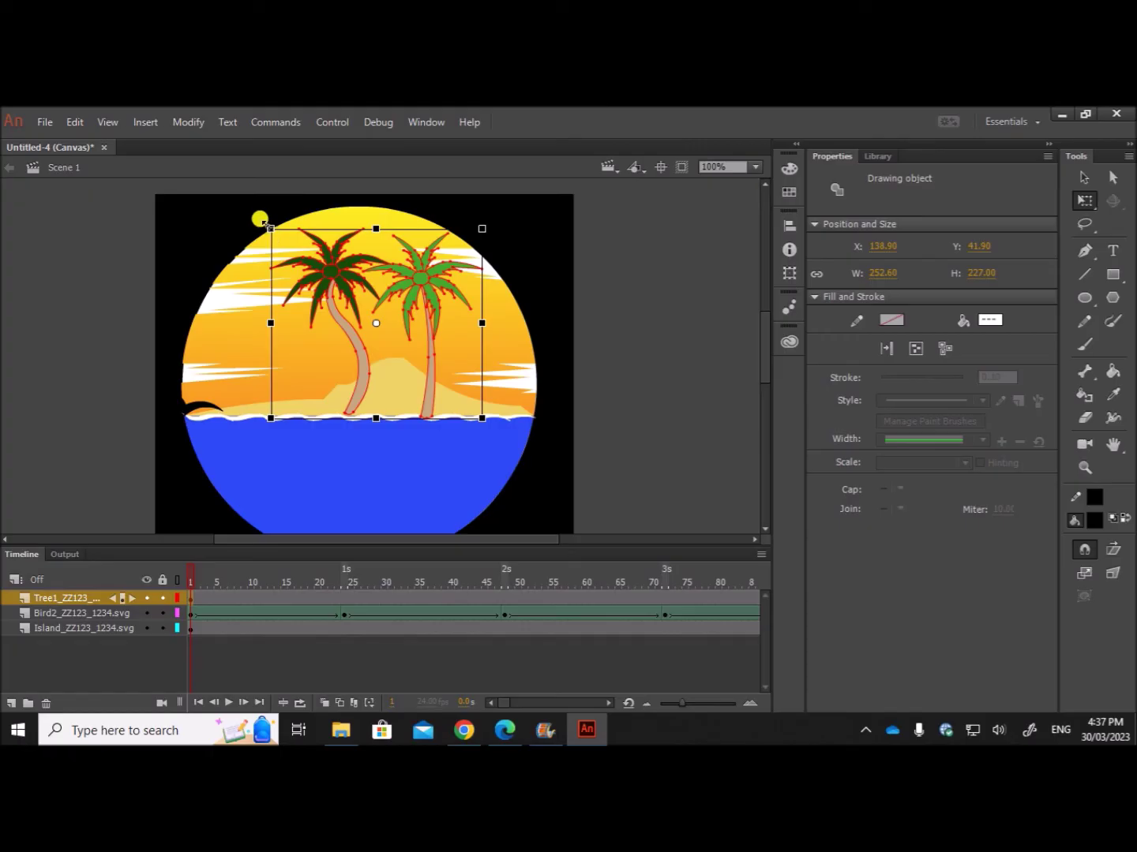
left_click_drag(261, 220, 276, 231)
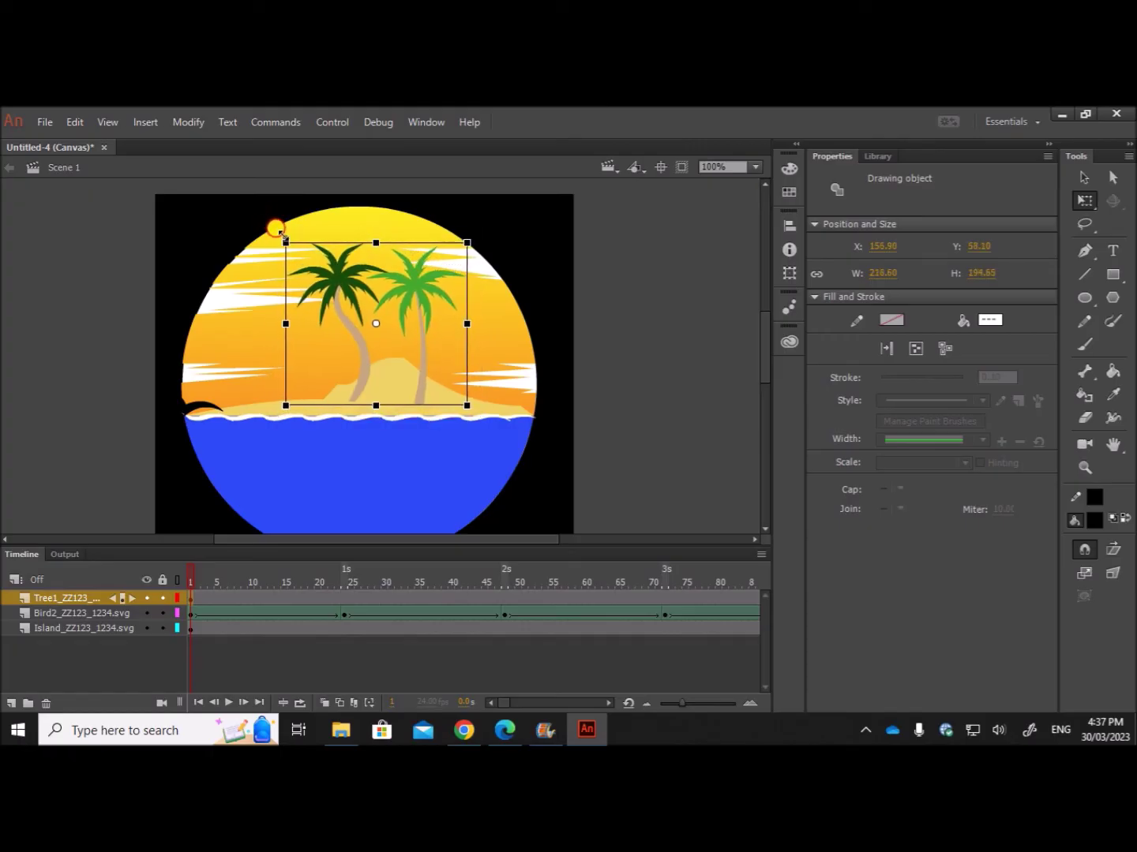
Nudge the palm trees higher on the island and play the scene through.
left_click_drag(281, 231, 280, 232)
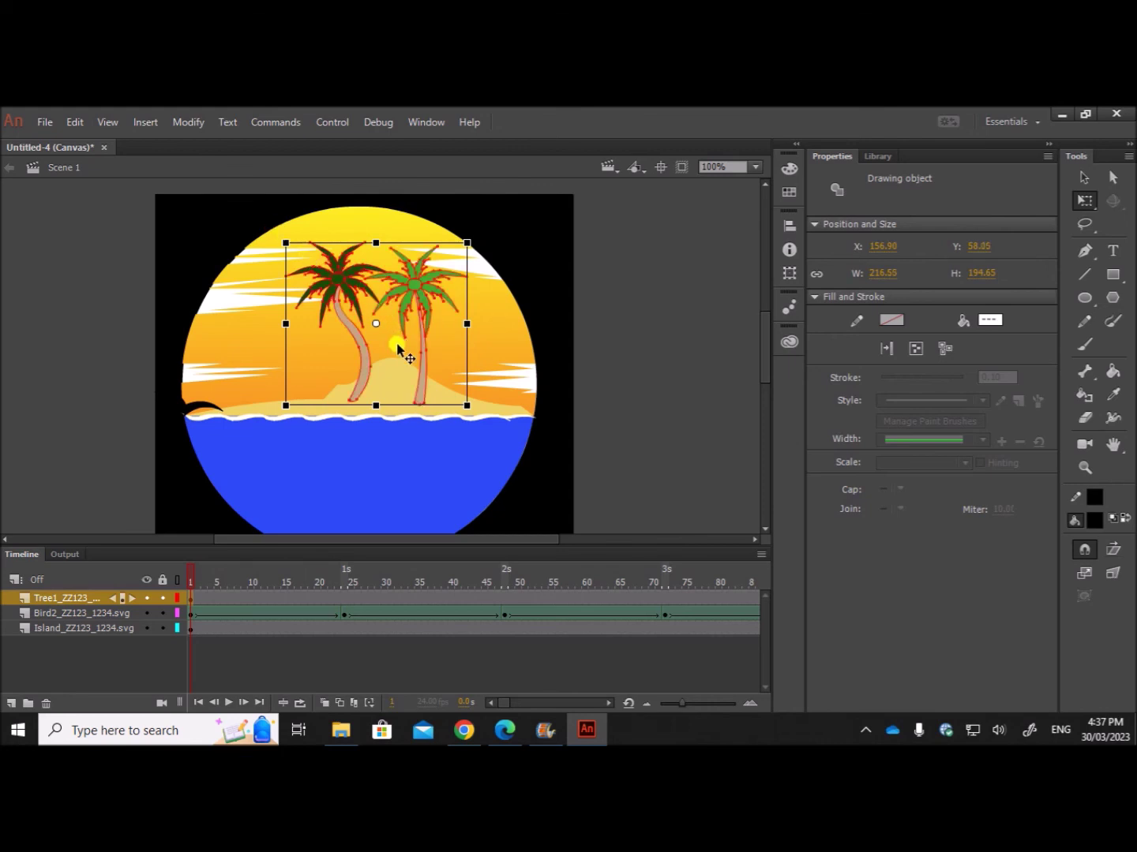
left_click(419, 385)
left_click_drag(419, 385, 416, 368)
left_click(604, 347)
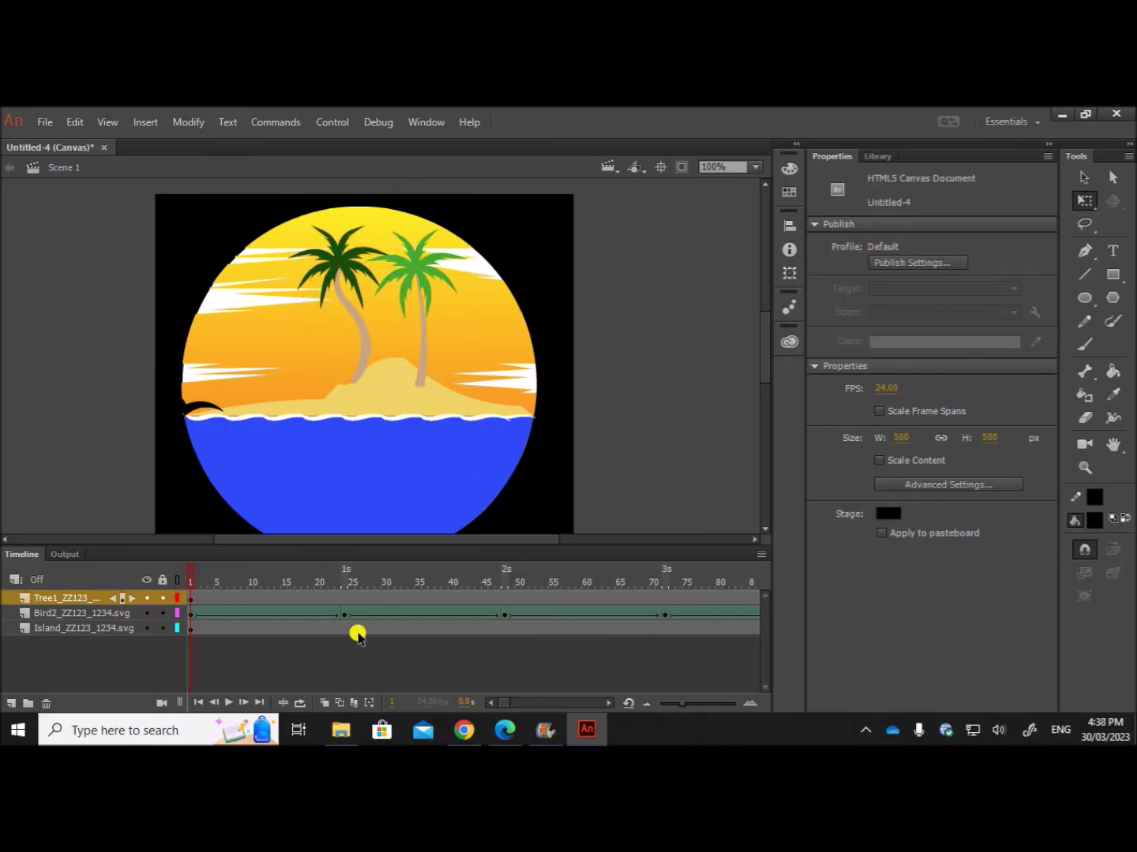
left_click(229, 703)
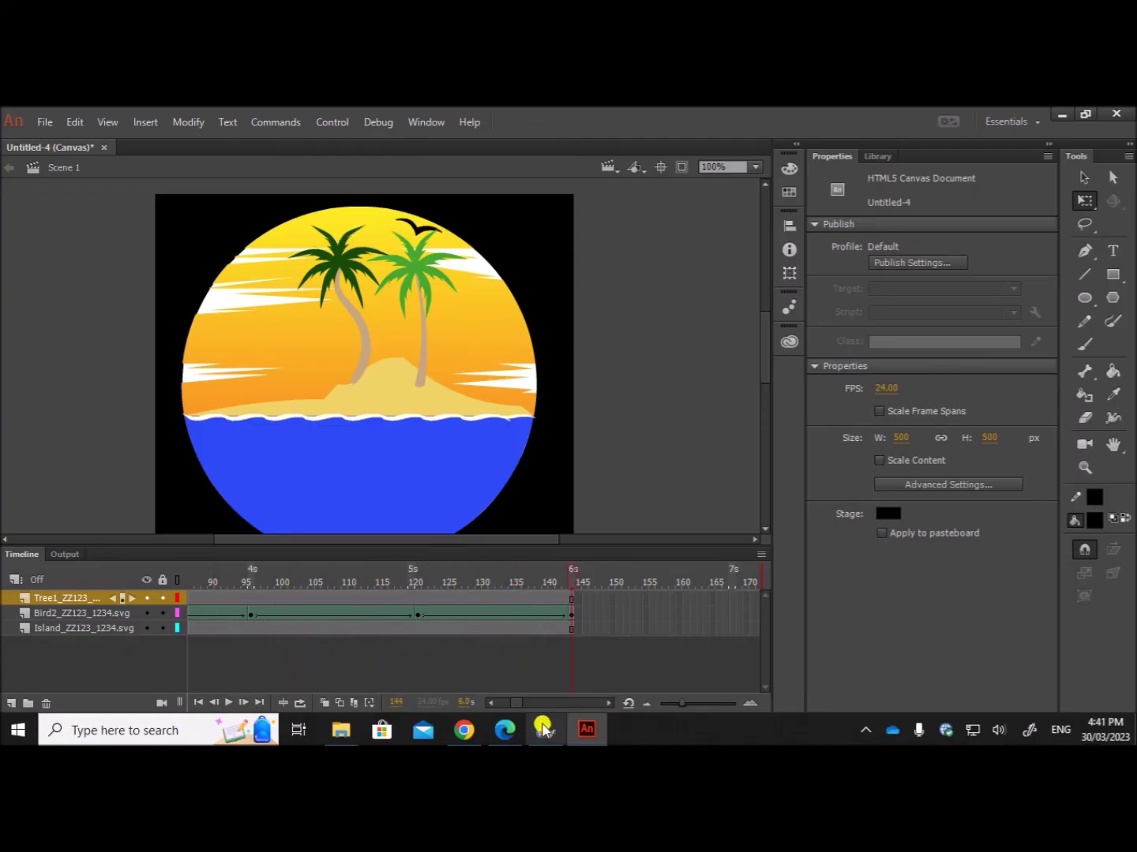
left_click(506, 728)
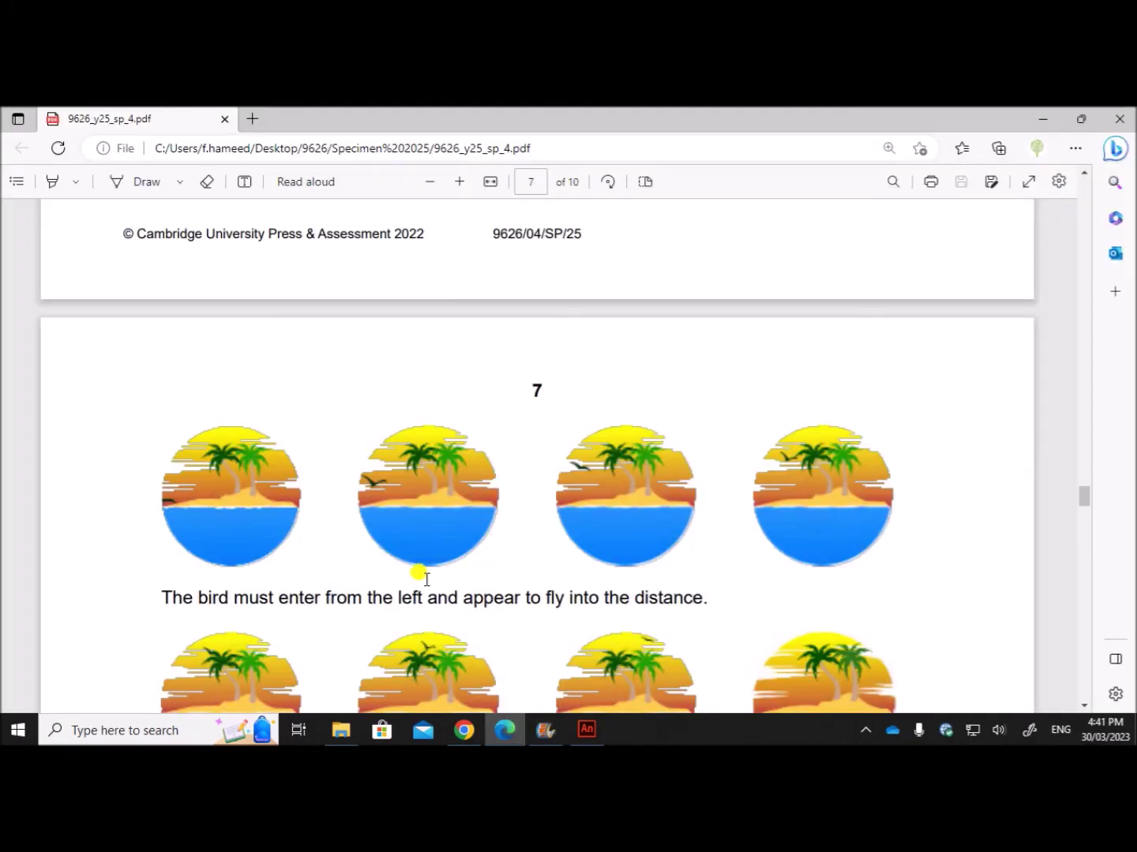
Read page 7's seven-second bird flight and saving rules, highlighting the bird-entry sentence, then return to Animate.
scroll(426, 580, "down", 3)
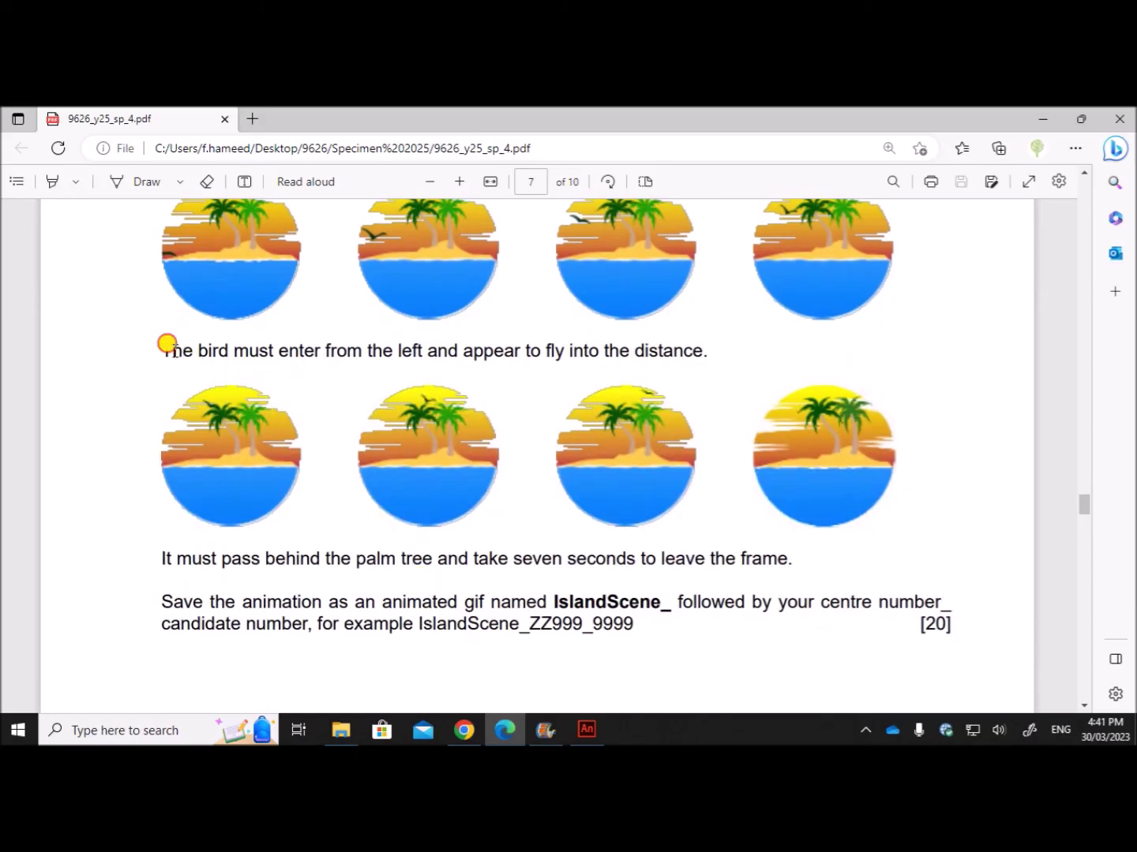
left_click_drag(166, 345, 708, 352)
scroll(727, 496, "up", 2)
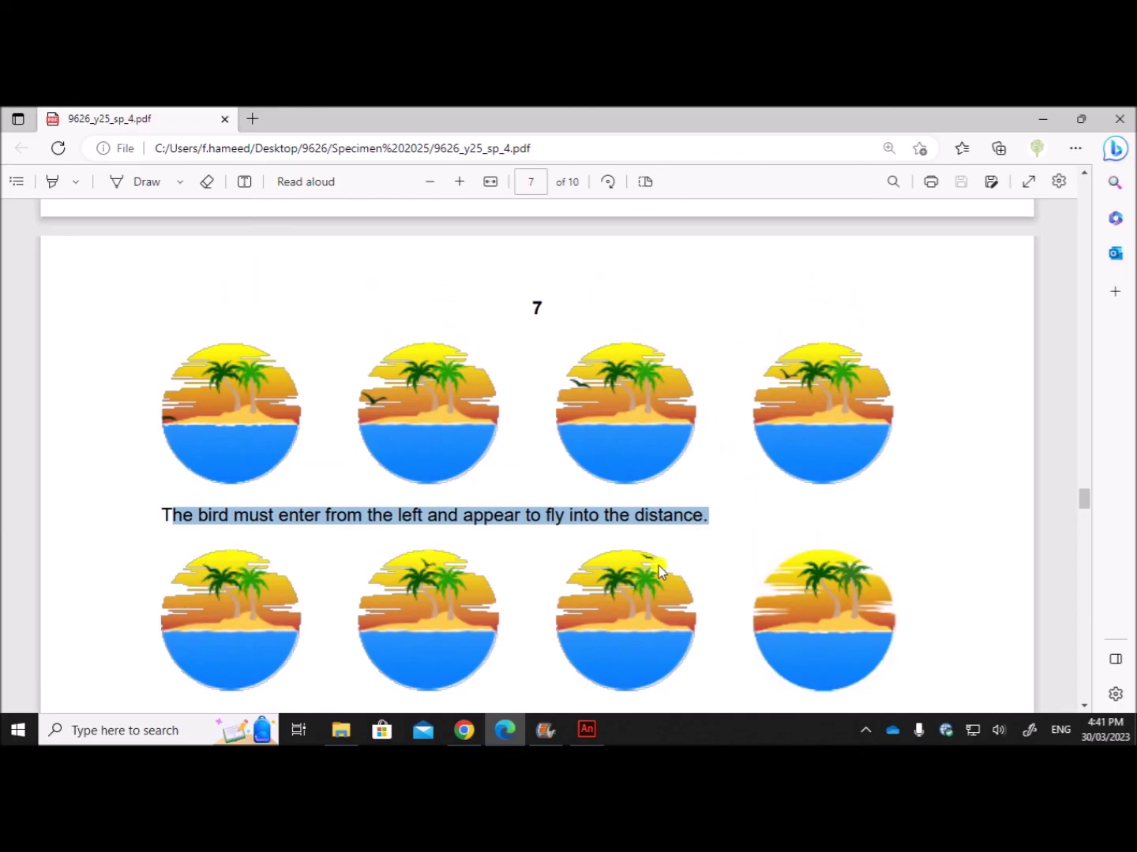
scroll(649, 565, "down", 4)
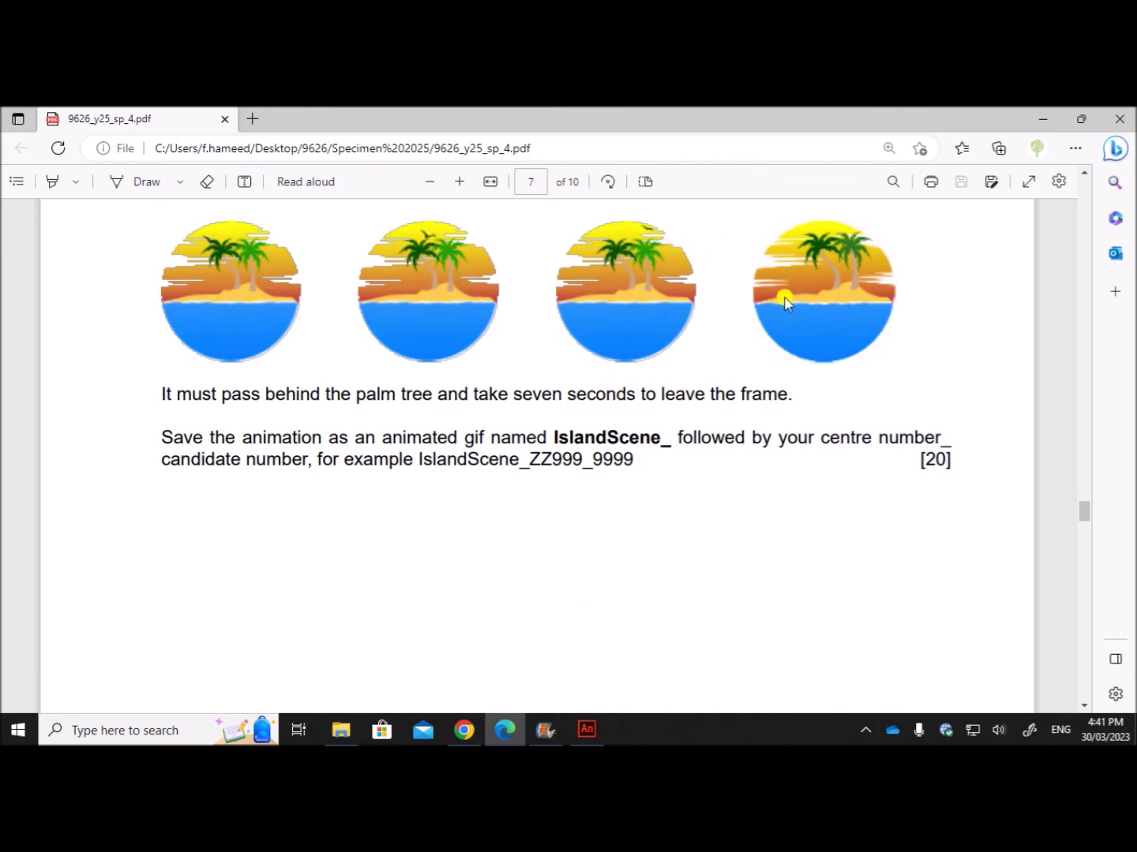
left_click(927, 224)
Extend all three layers to frame 168 (7 s).
left_click(586, 729)
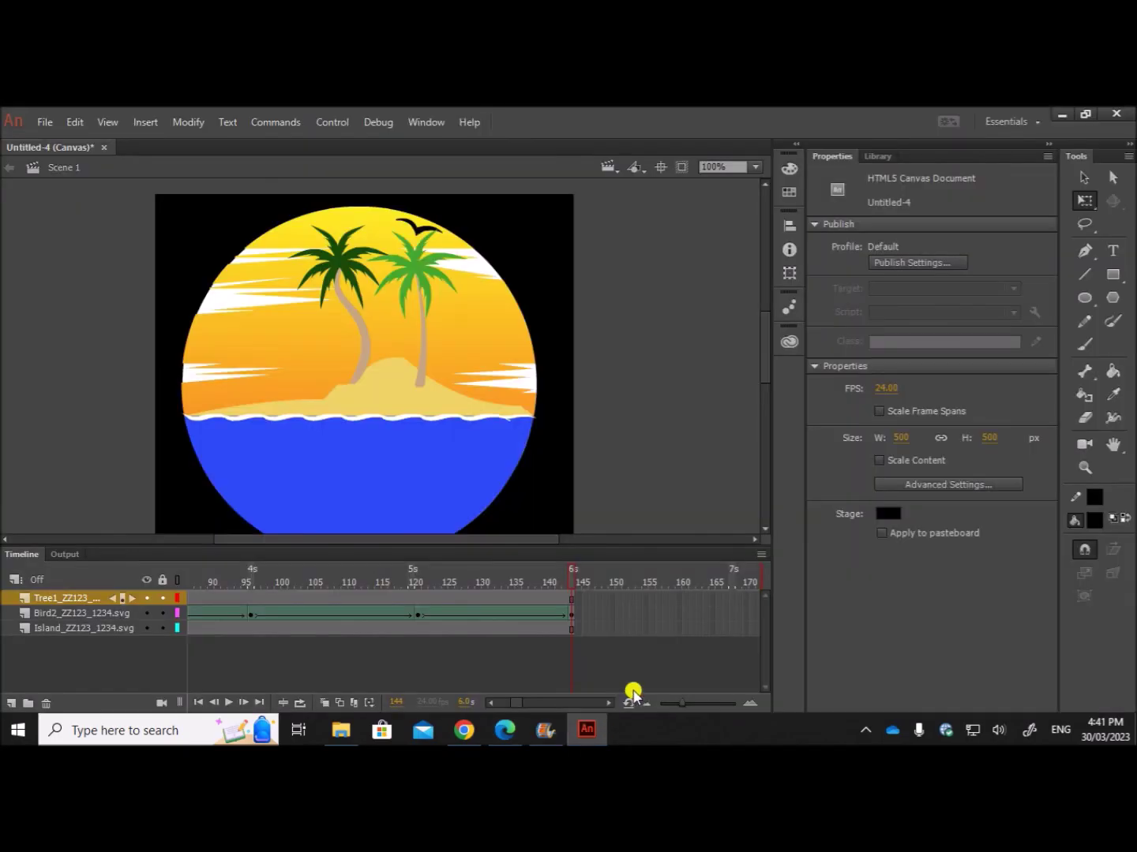
left_click(610, 702)
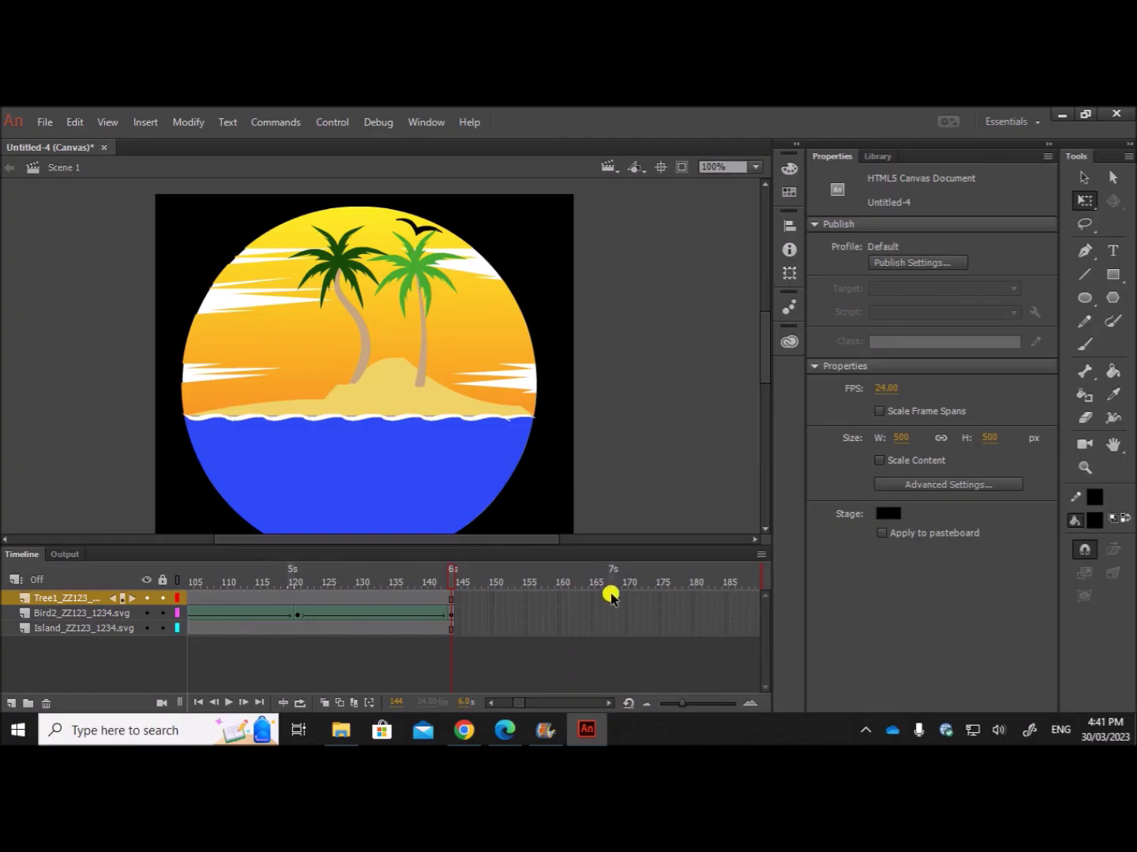
mouse_move(614, 601)
left_mouse_down()
mouse_move(616, 631)
mouse_move(607, 592)
left_mouse_up()
right_click(612, 601)
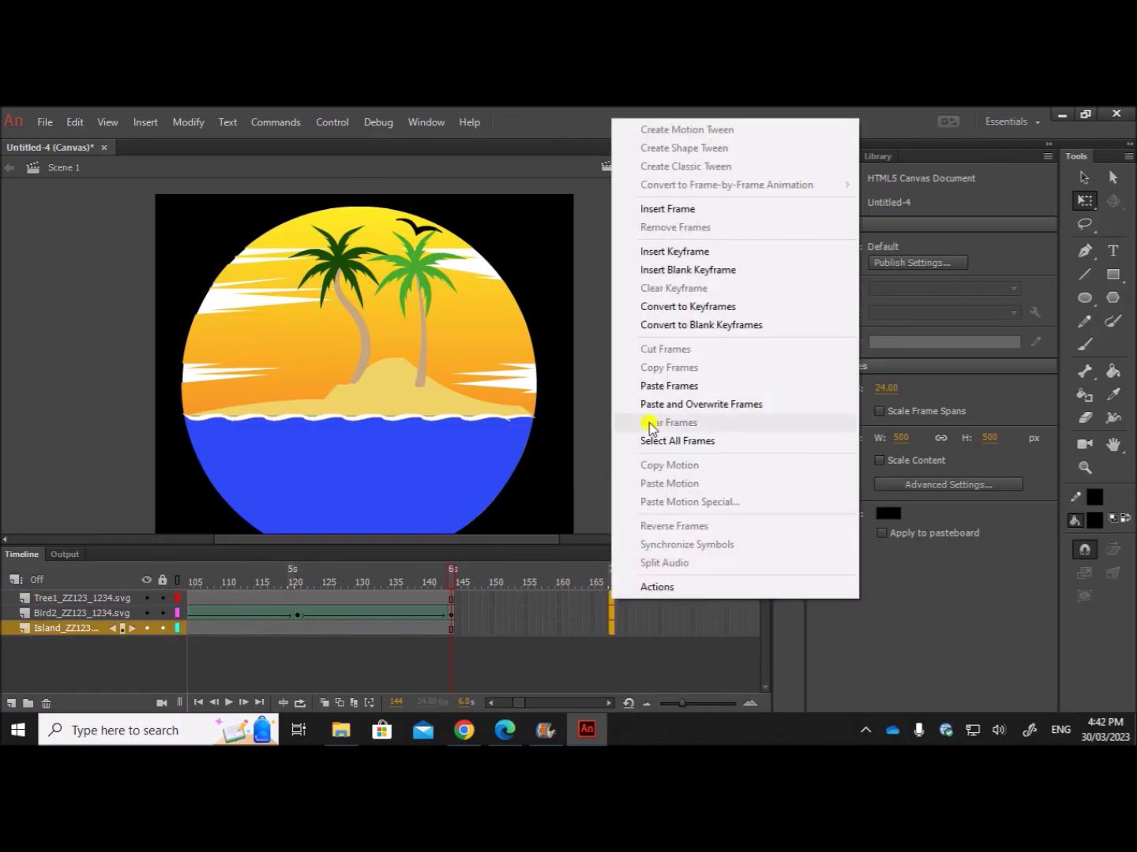
left_click(681, 214)
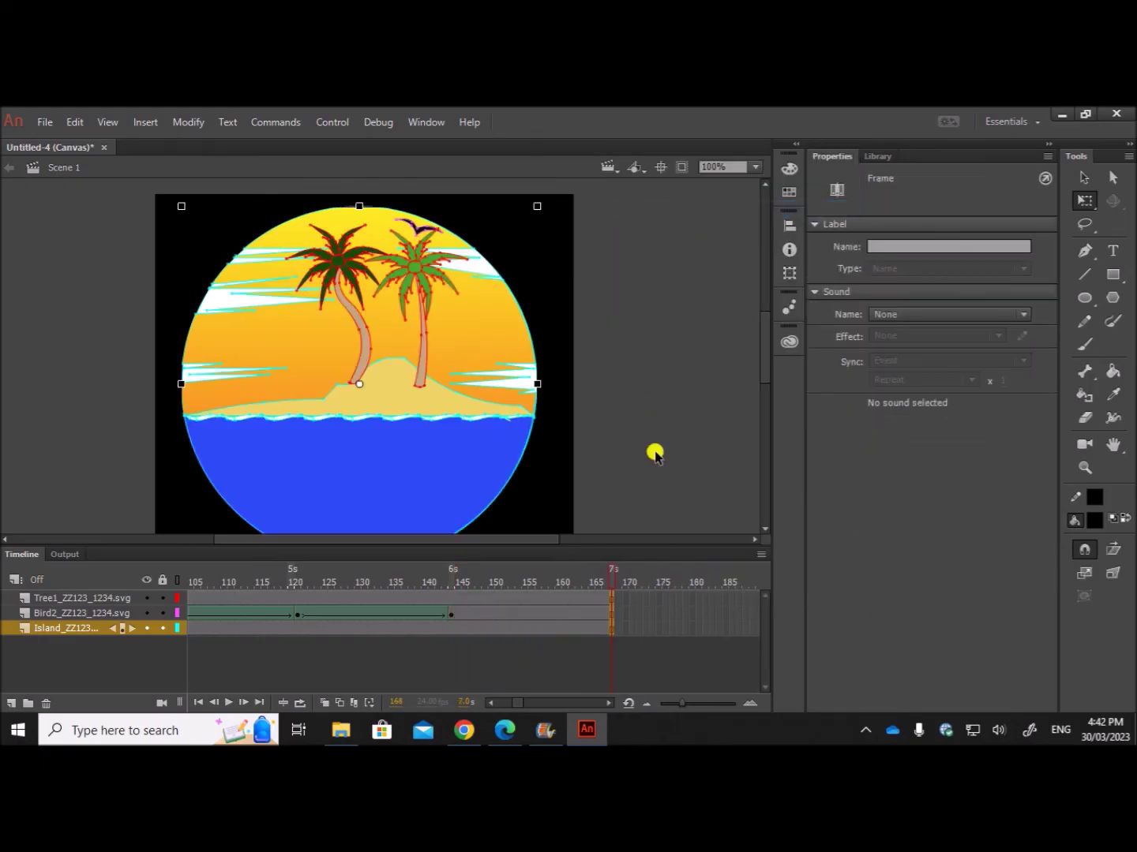
left_click(663, 665)
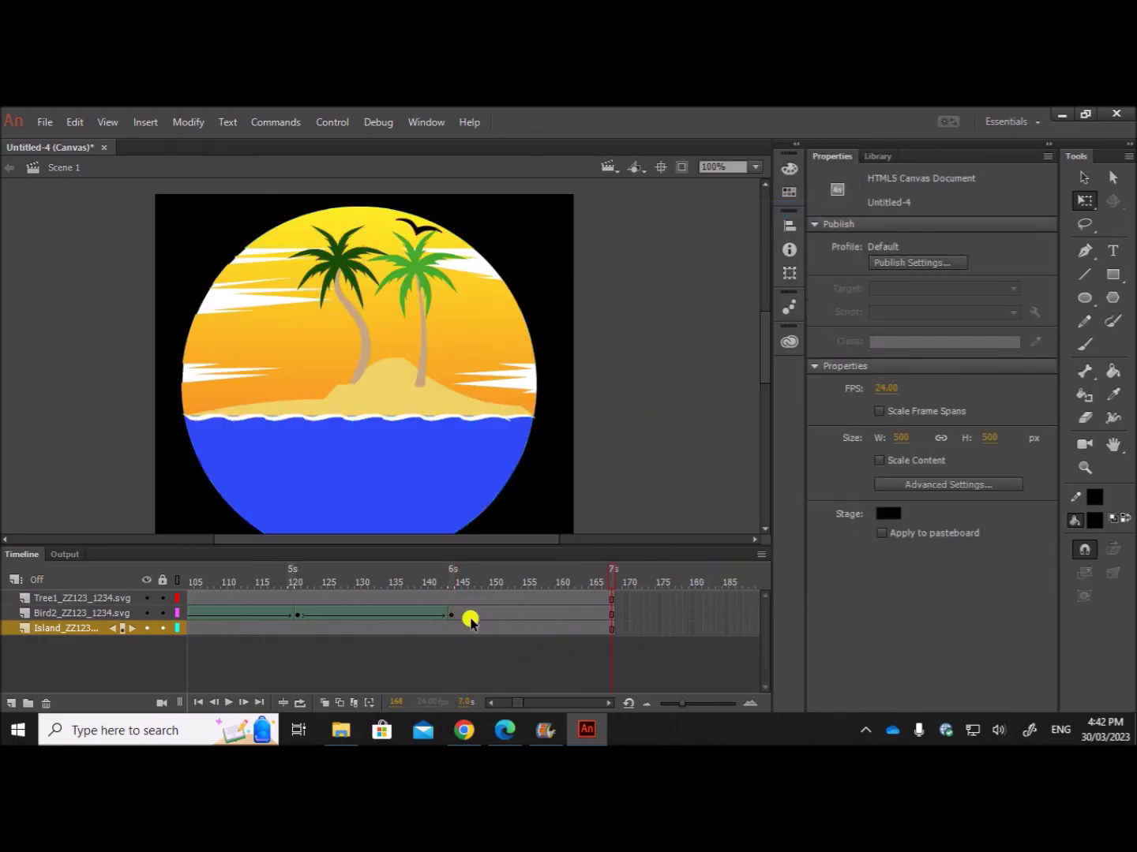
Keyframe frame 168 on Bird2 and move the bird up to the circle's top edge.
left_click(451, 615)
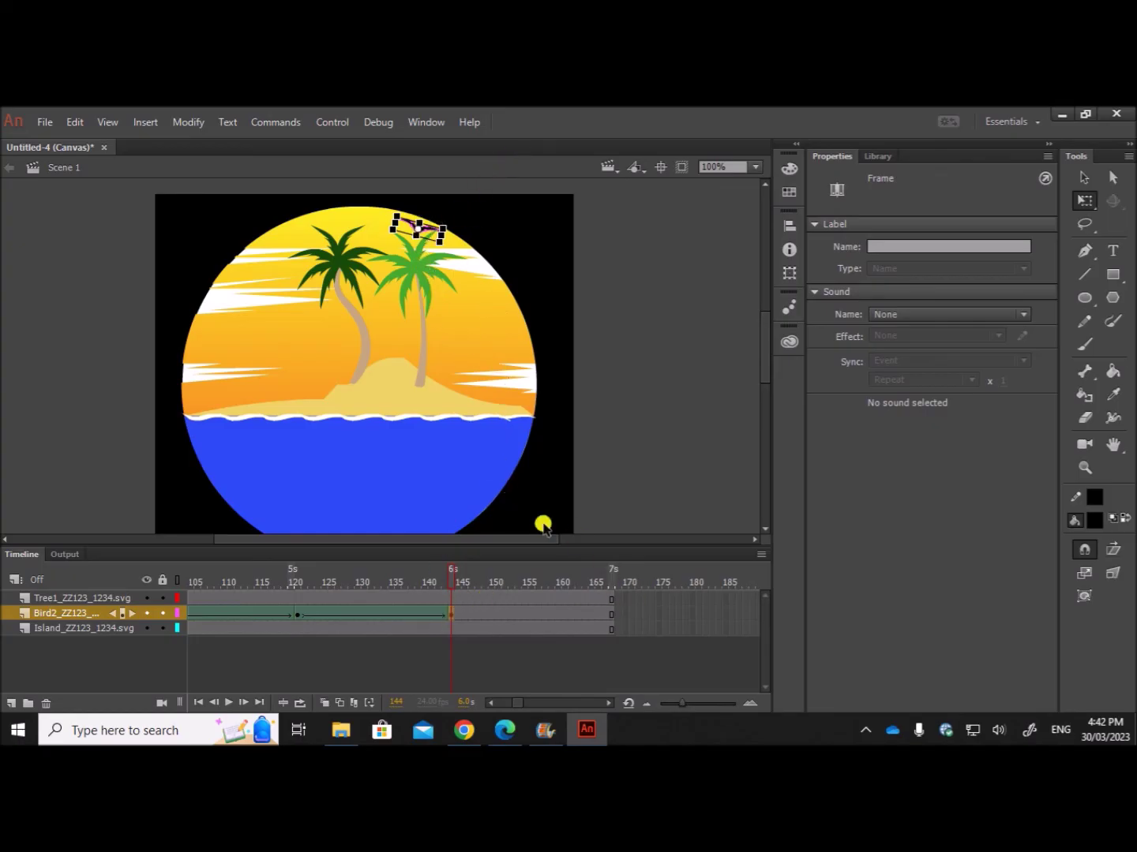
left_click(157, 124)
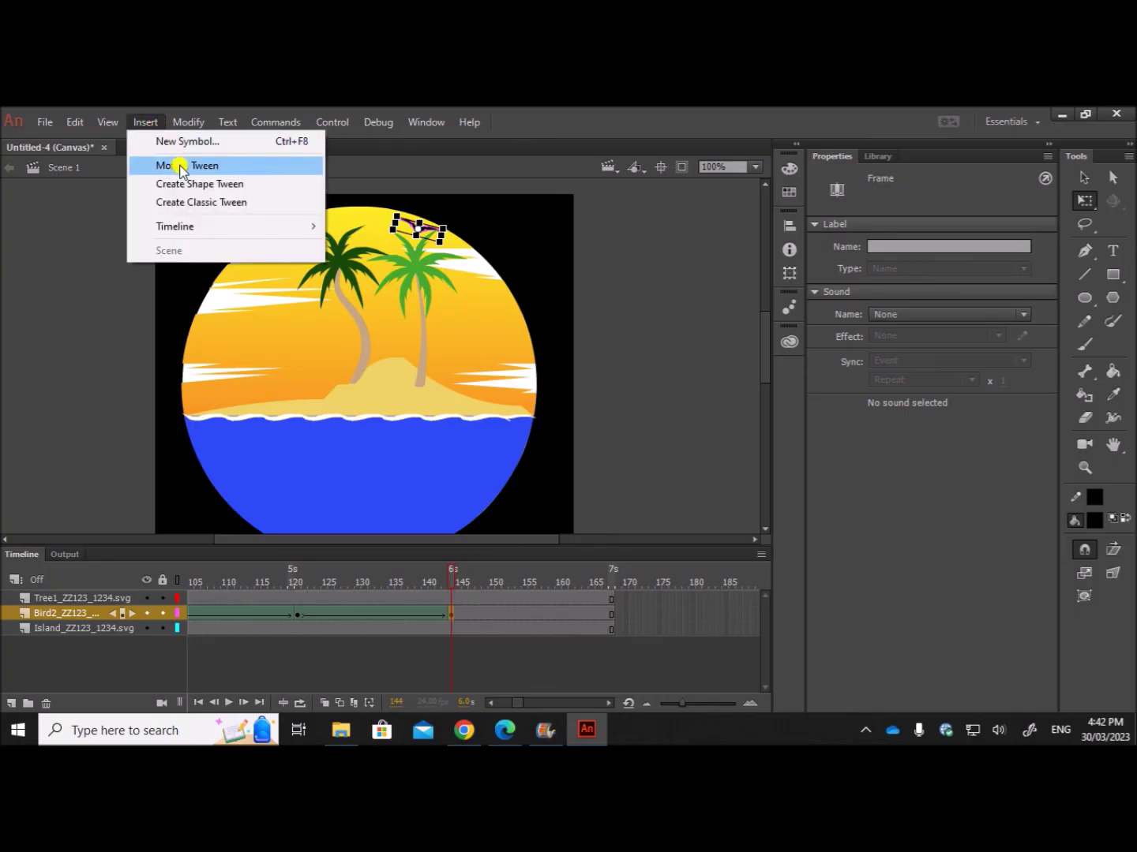
left_click(641, 383)
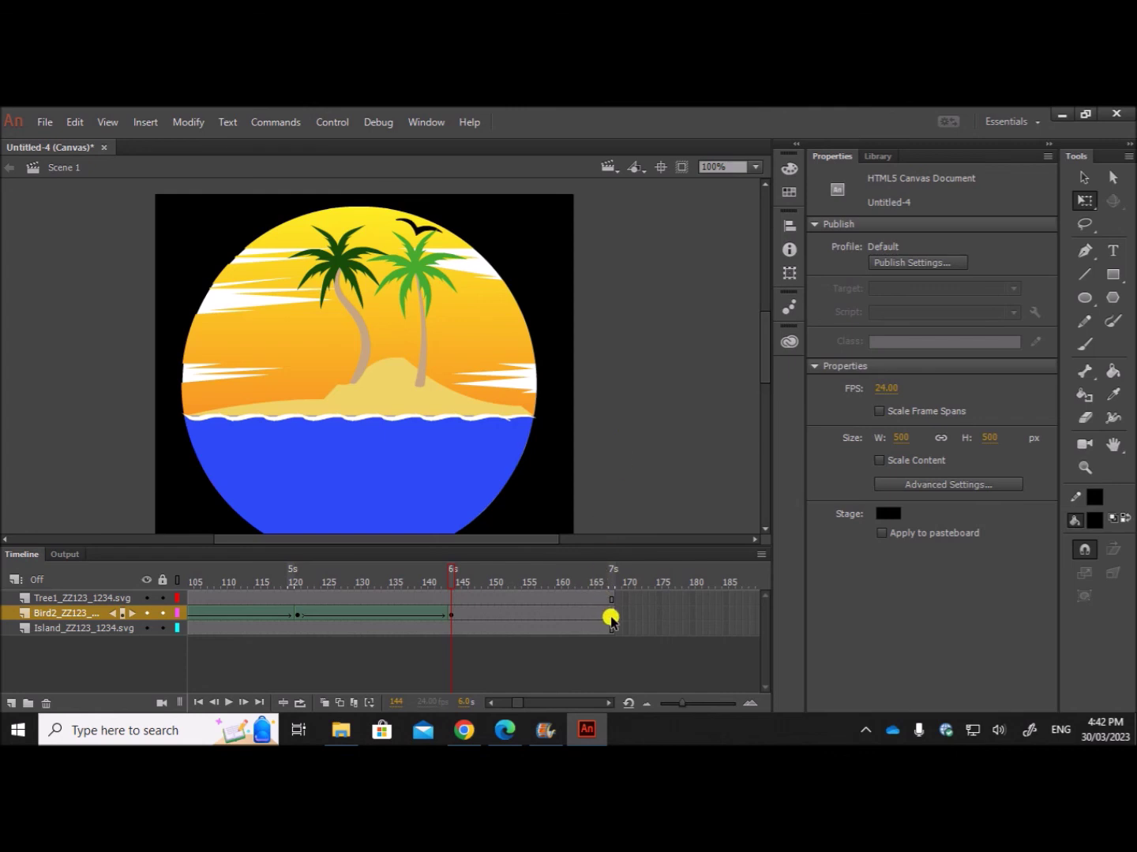
left_click(612, 619)
right_click(612, 620)
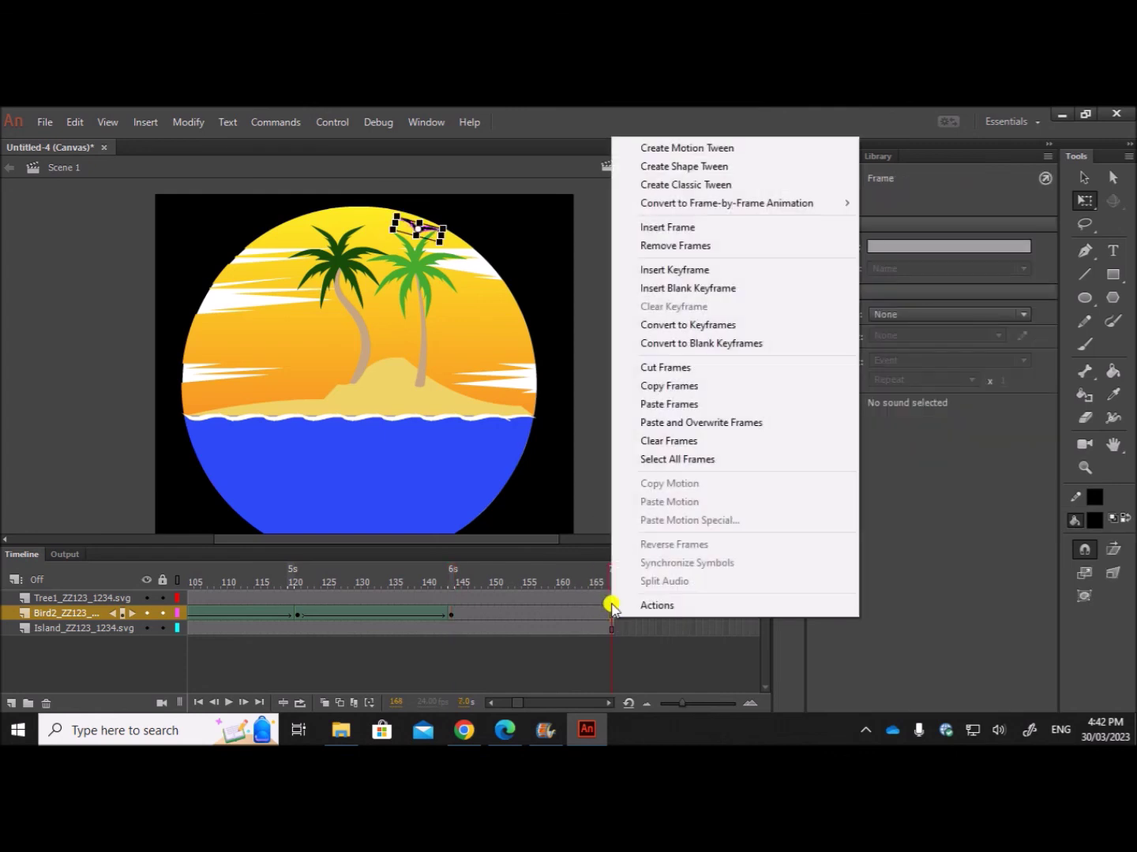
left_click(676, 289)
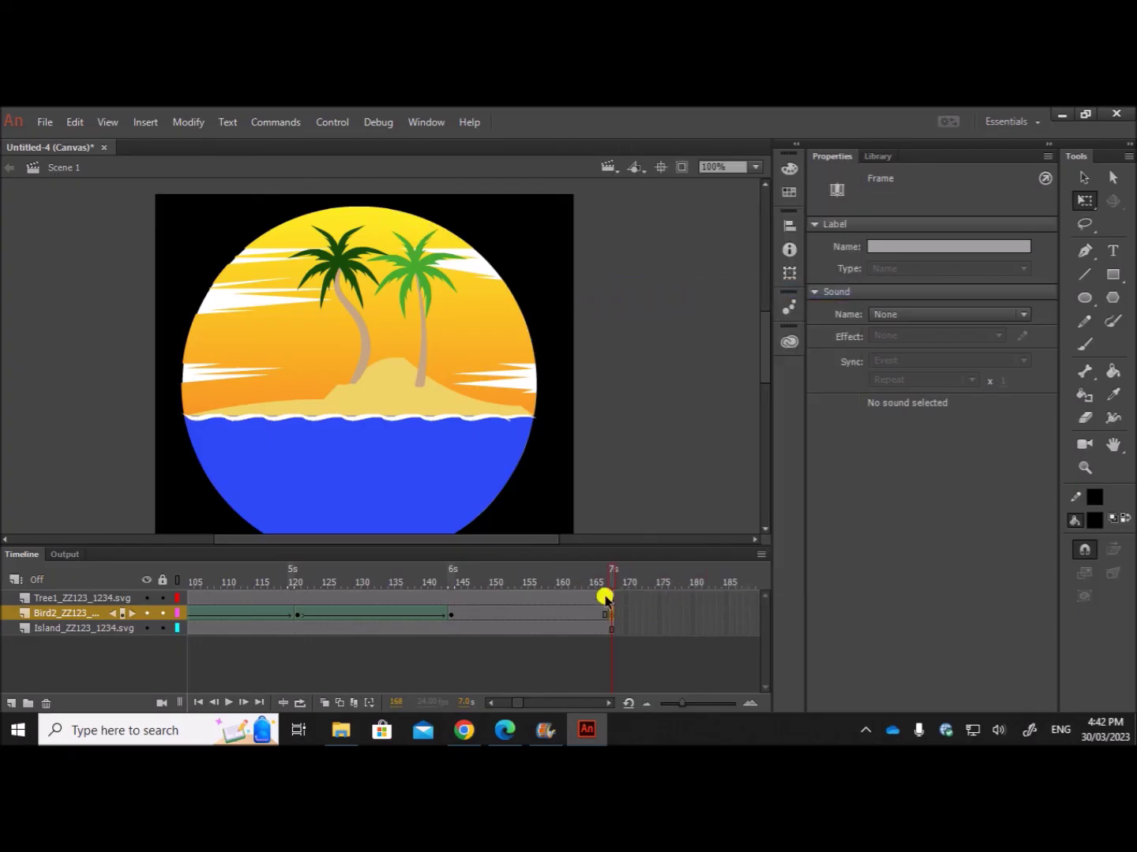
left_click(454, 616)
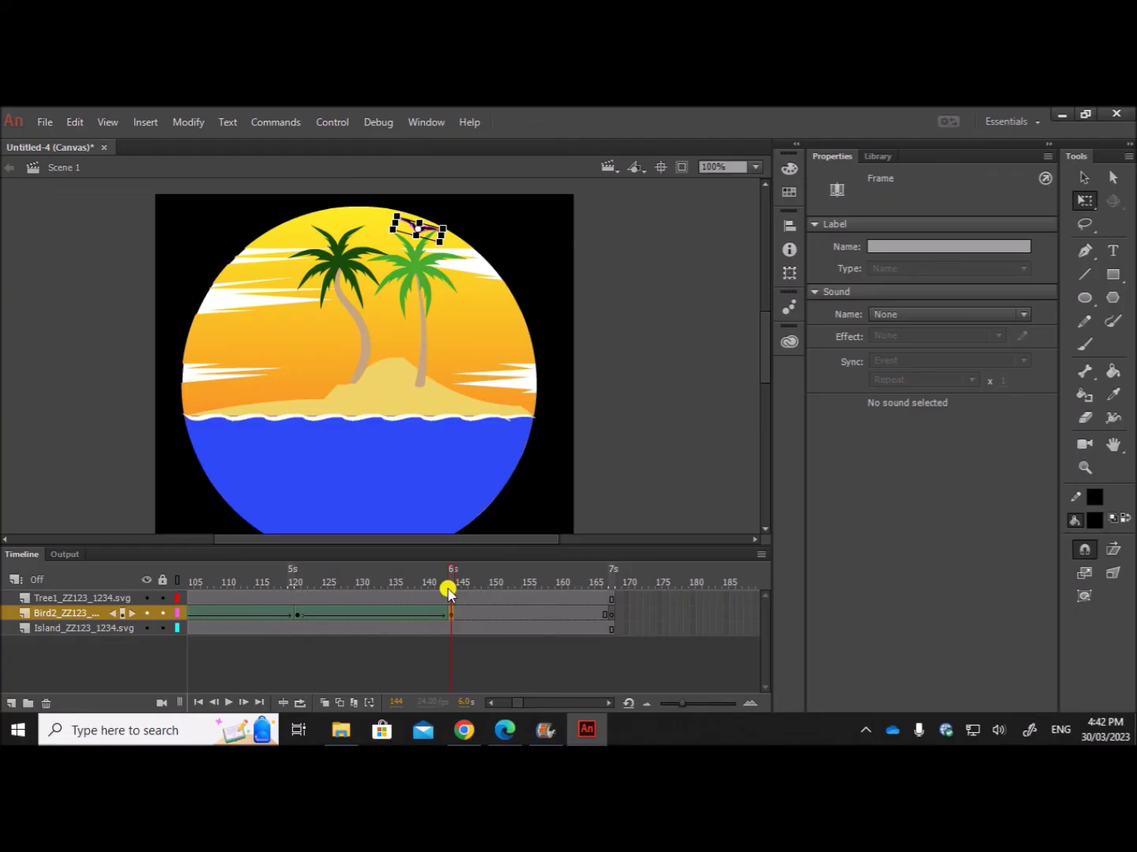
left_click(614, 615)
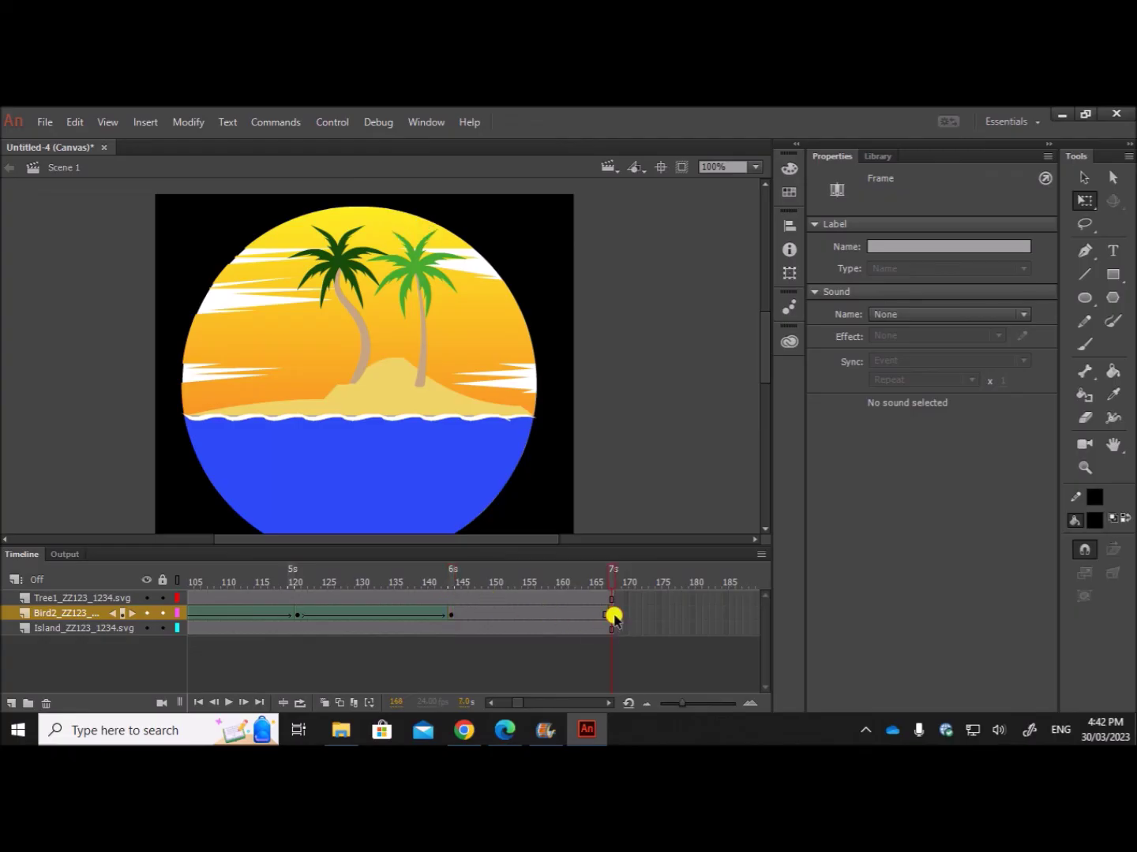
key("F6")
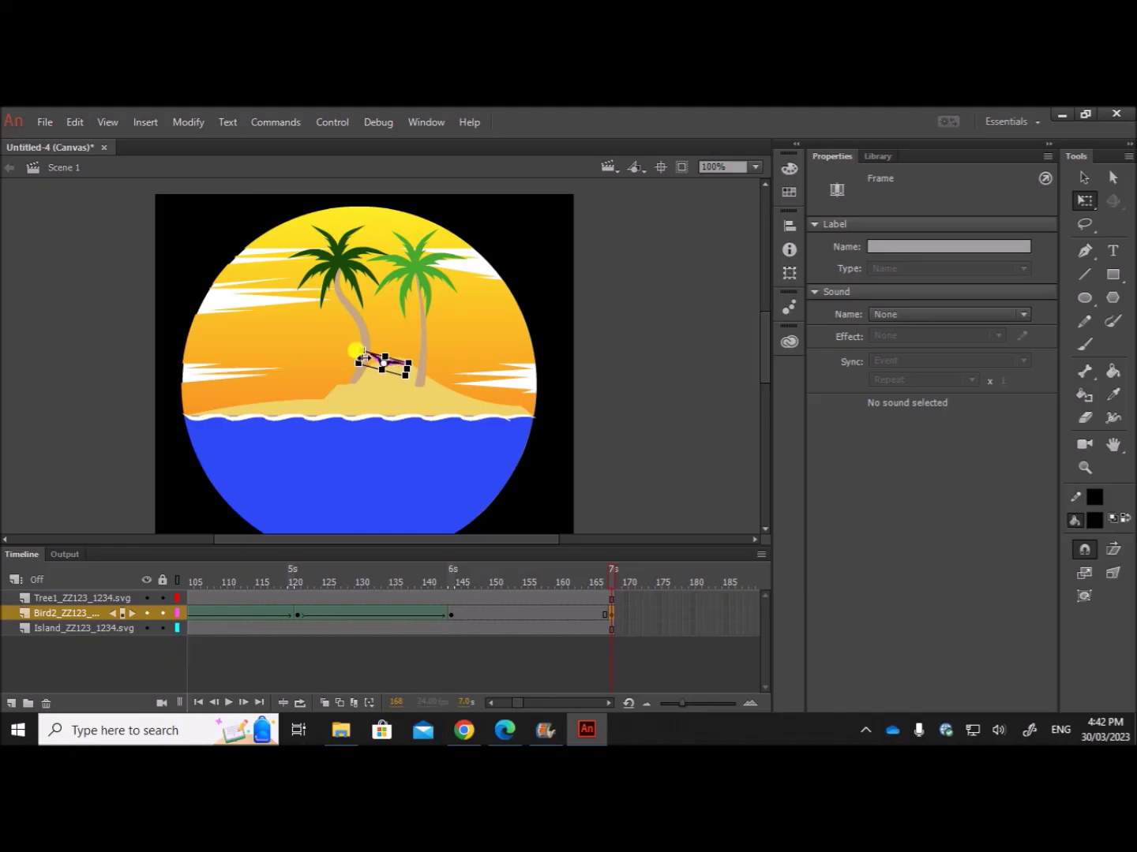
left_click(1083, 177)
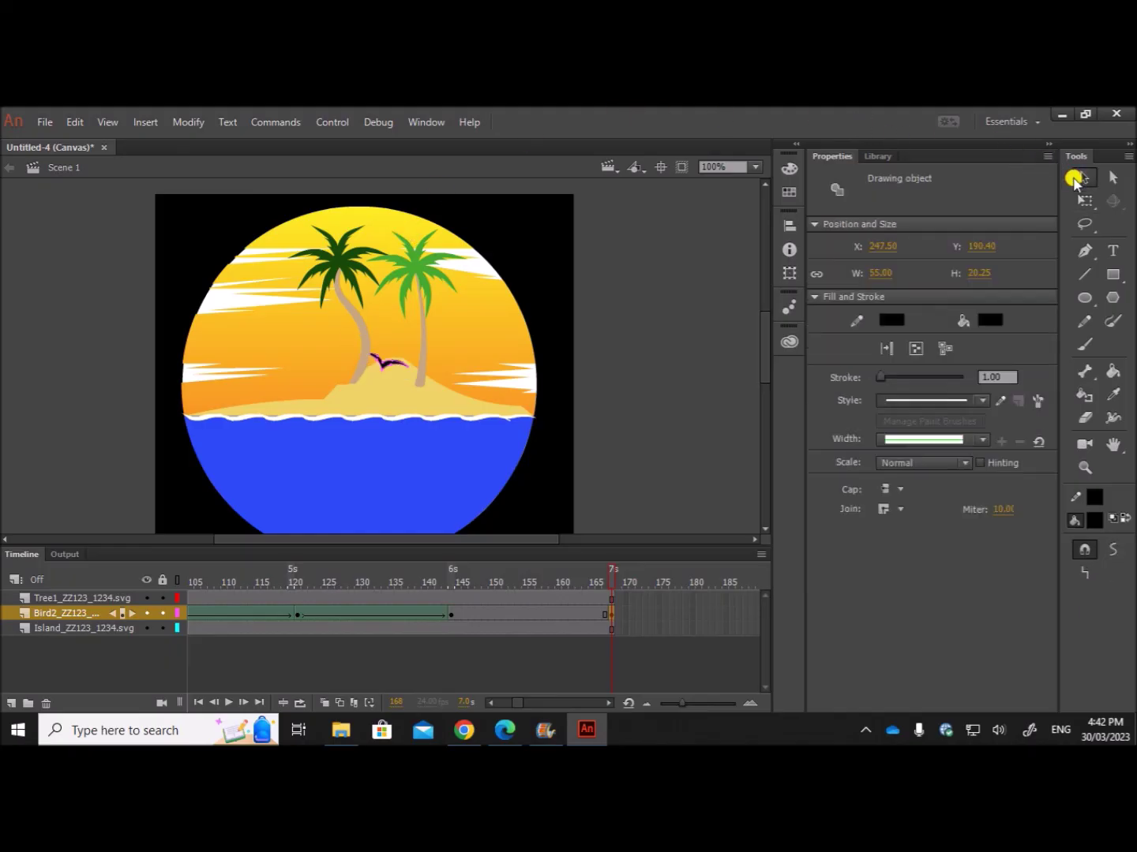
left_click_drag(385, 367, 406, 208)
left_click(659, 286)
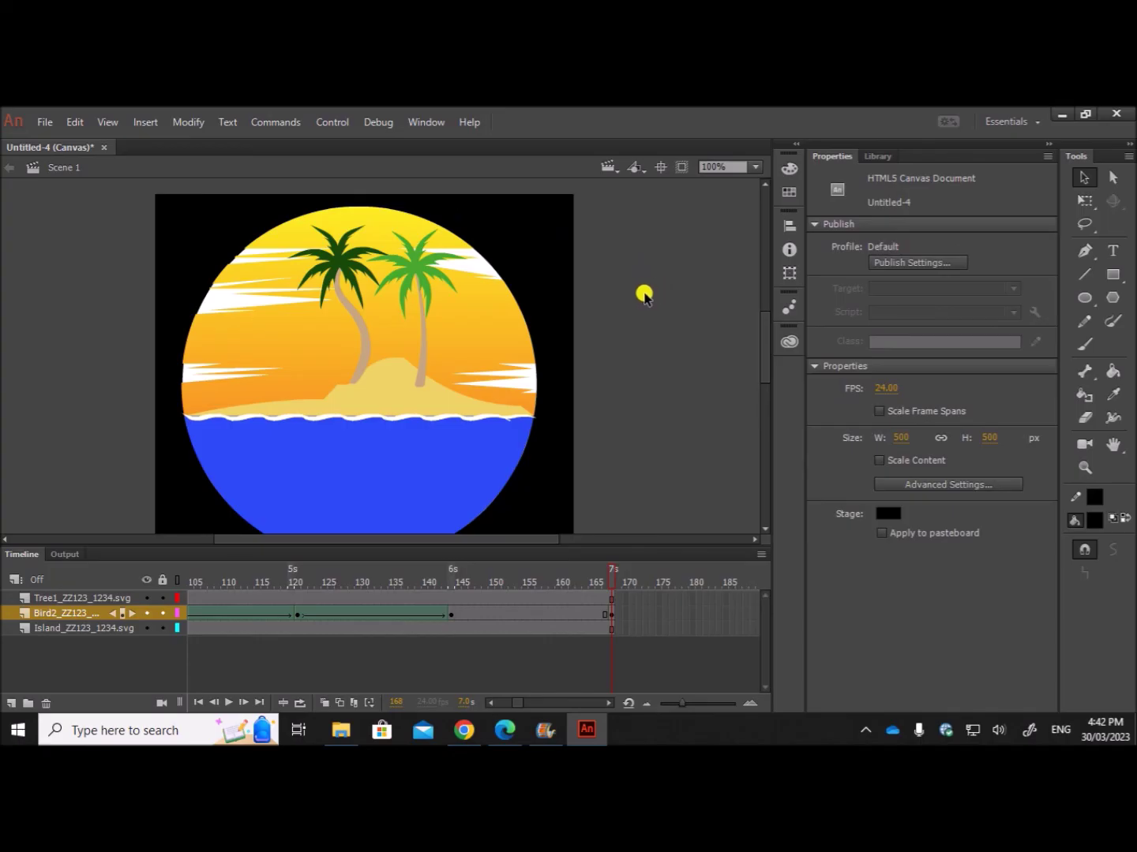
Add a shape tween from frame 144 on Bird2 and play the flight preview.
left_click(449, 615)
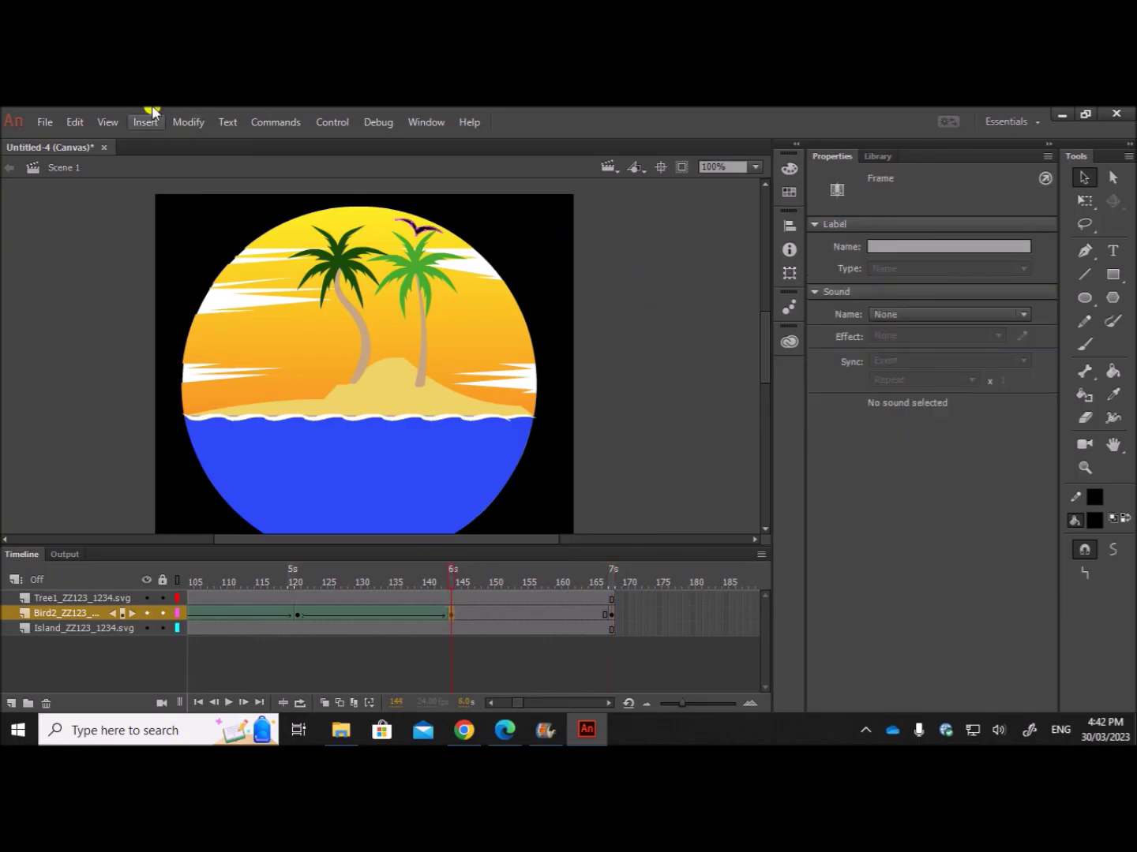
left_click(145, 122)
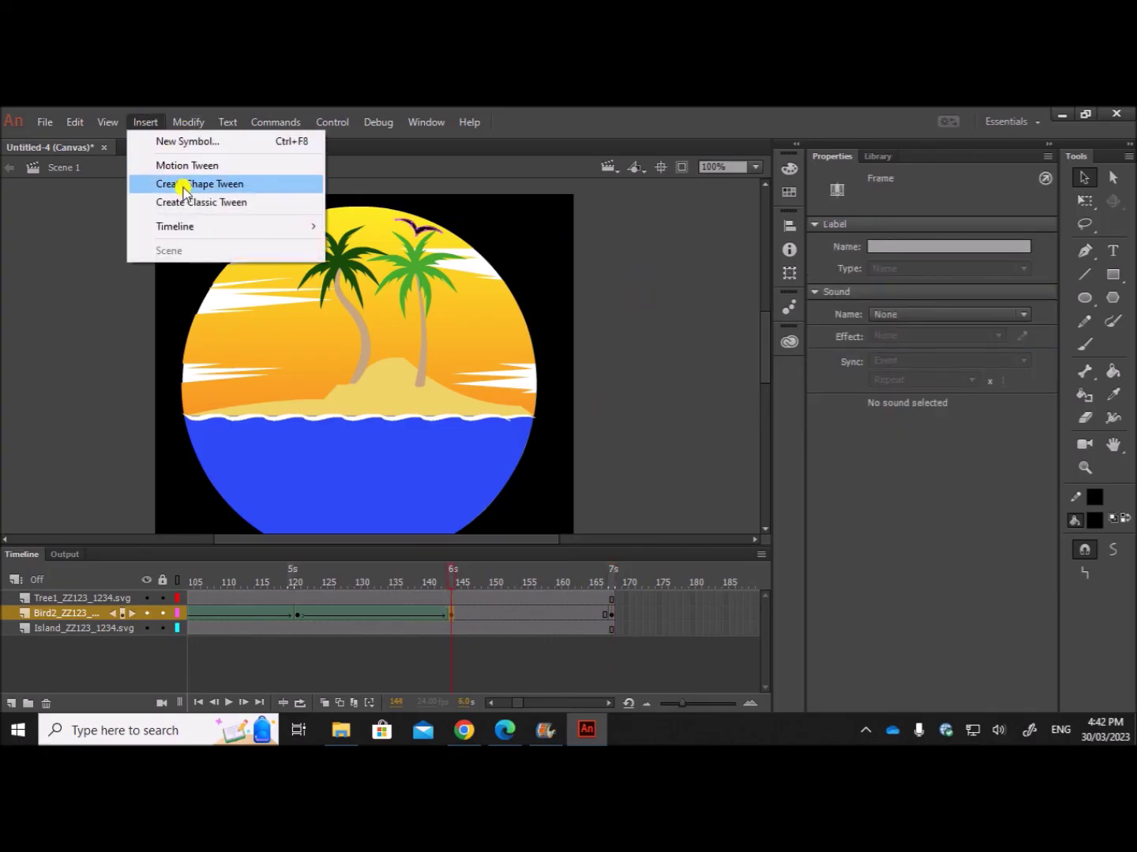
left_click(183, 189)
left_click(608, 393)
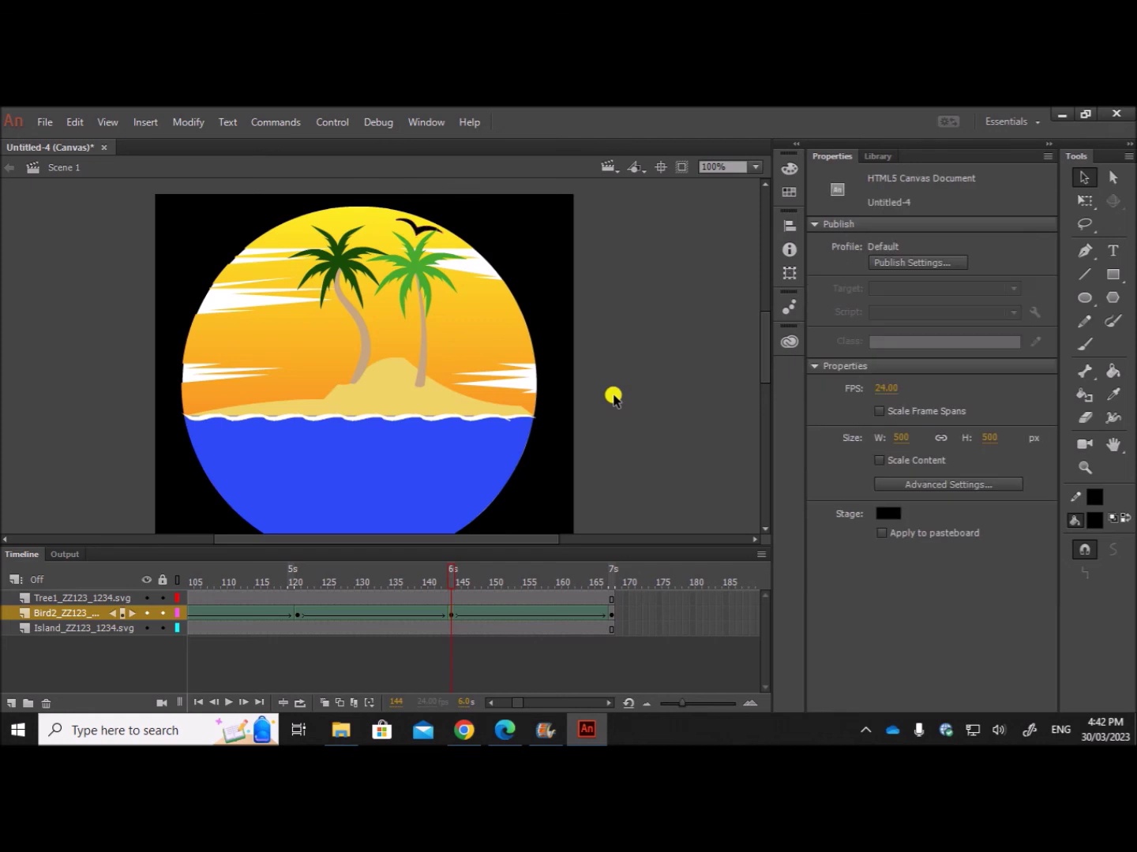
left_click(452, 615)
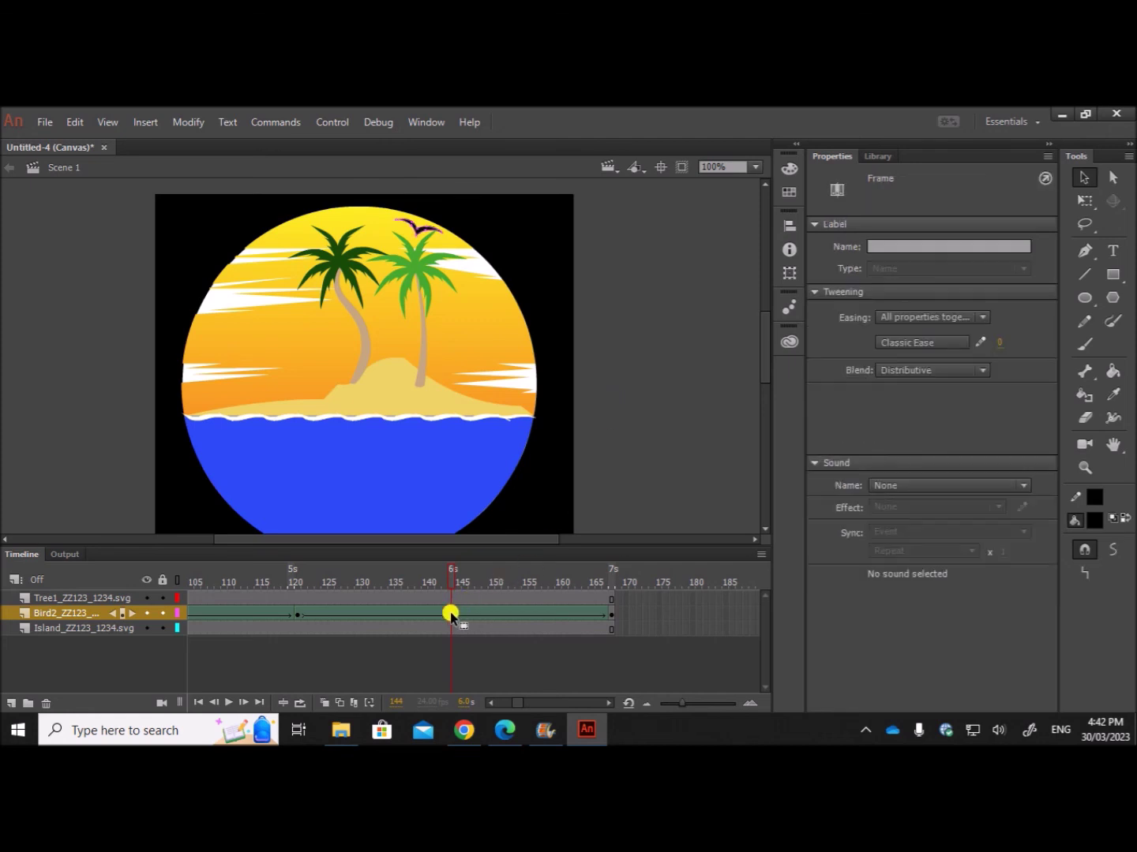
left_click(230, 703)
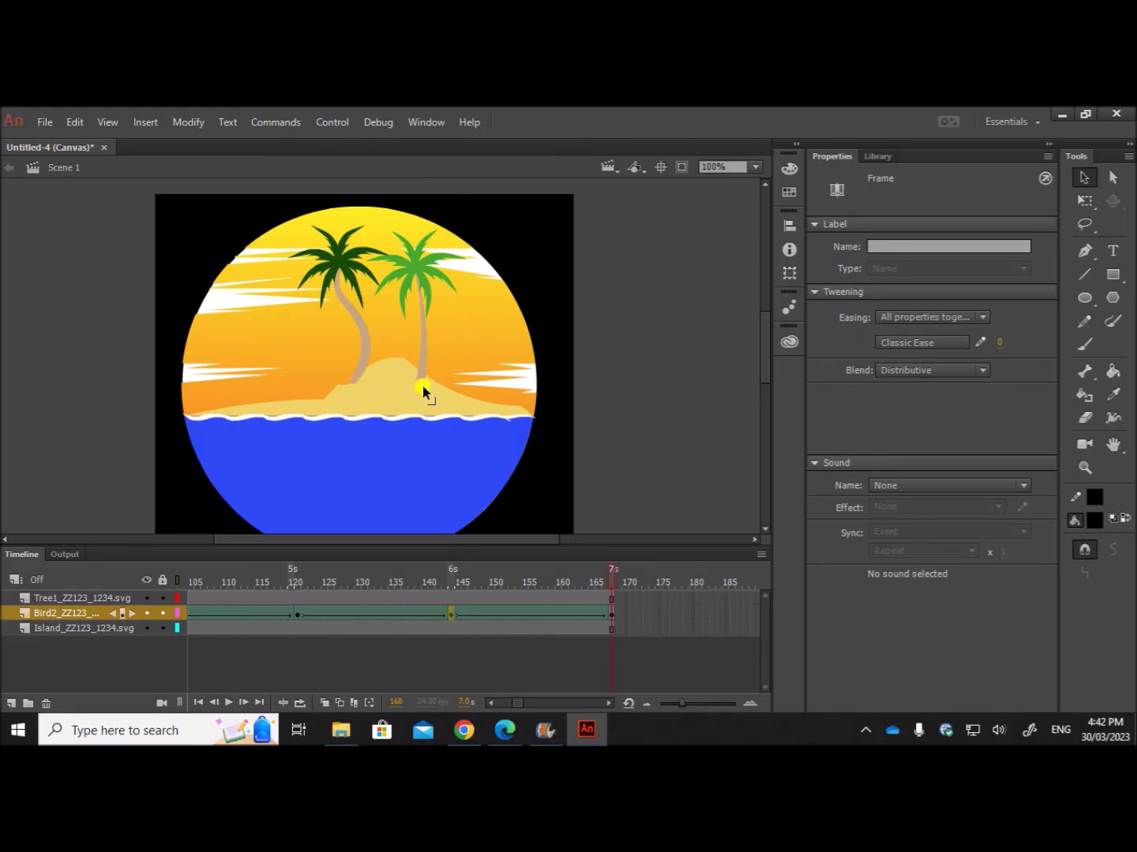
left_click(467, 662)
left_click(505, 730)
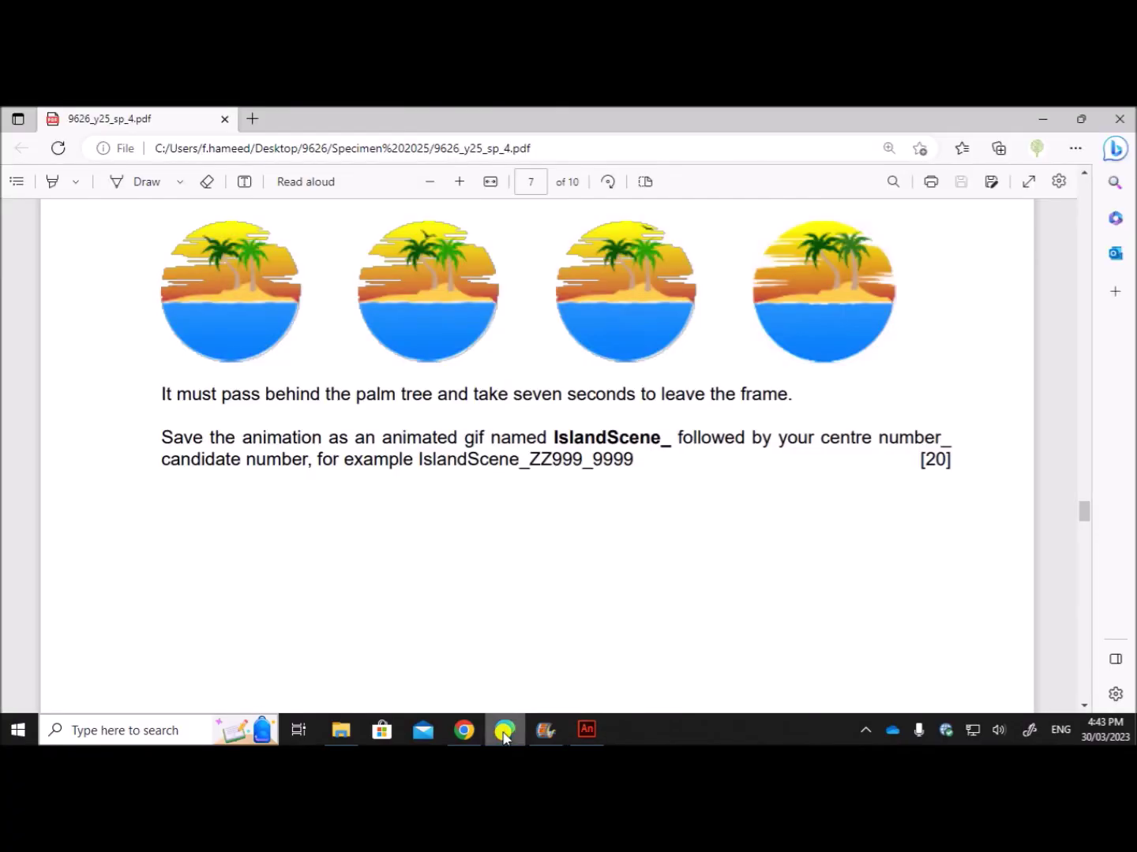
scroll(393, 547, "up", 2)
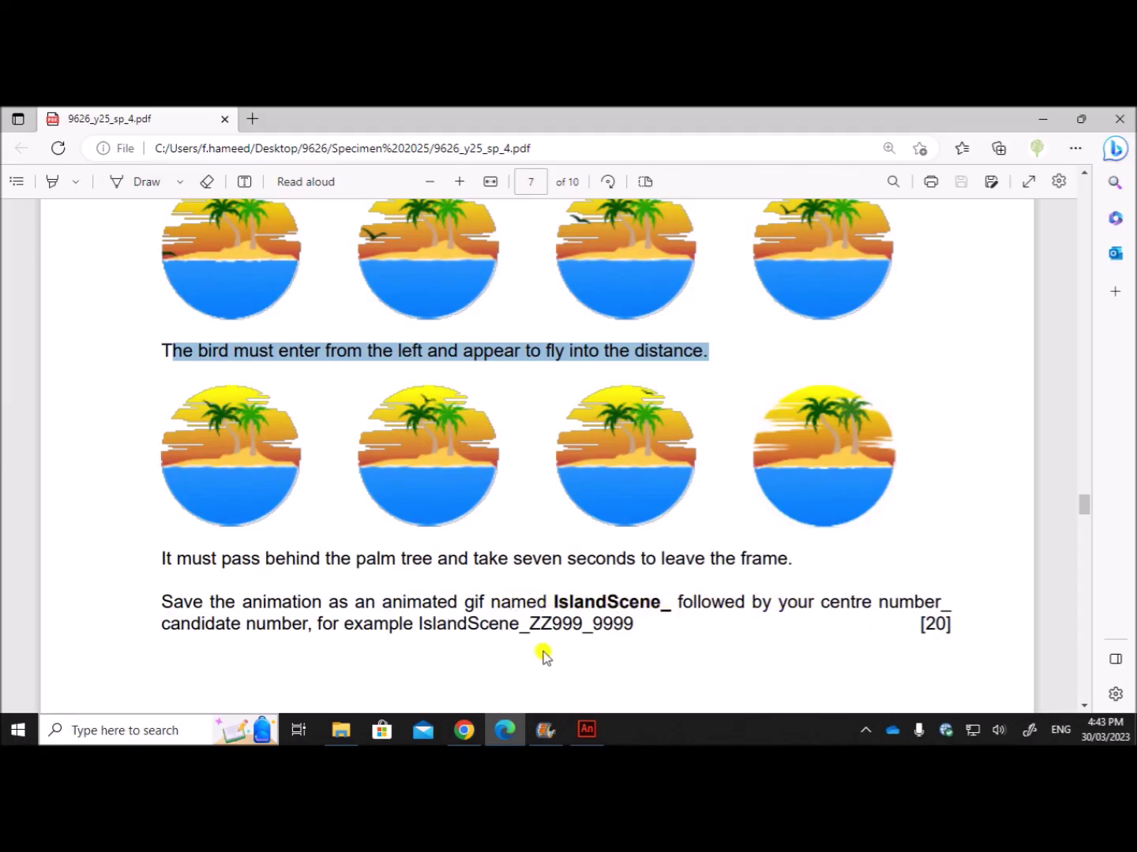
left_click(586, 730)
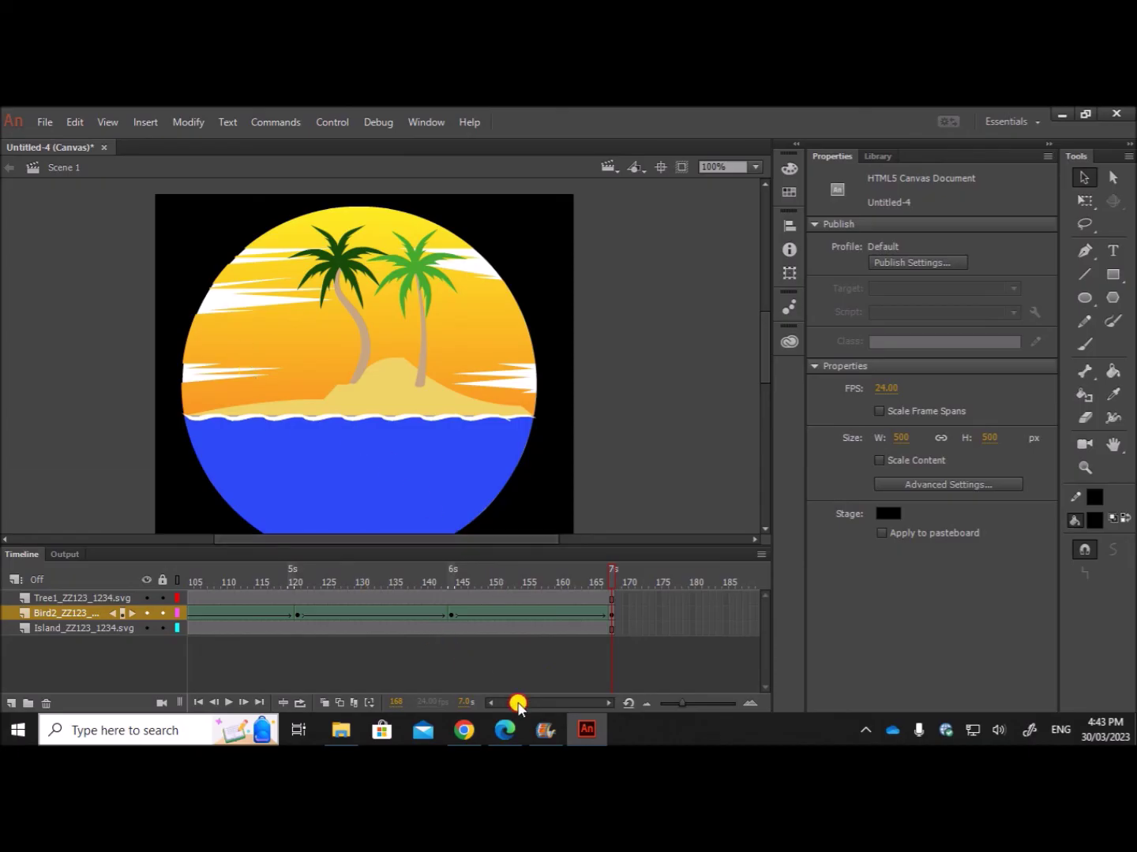
left_click(504, 730)
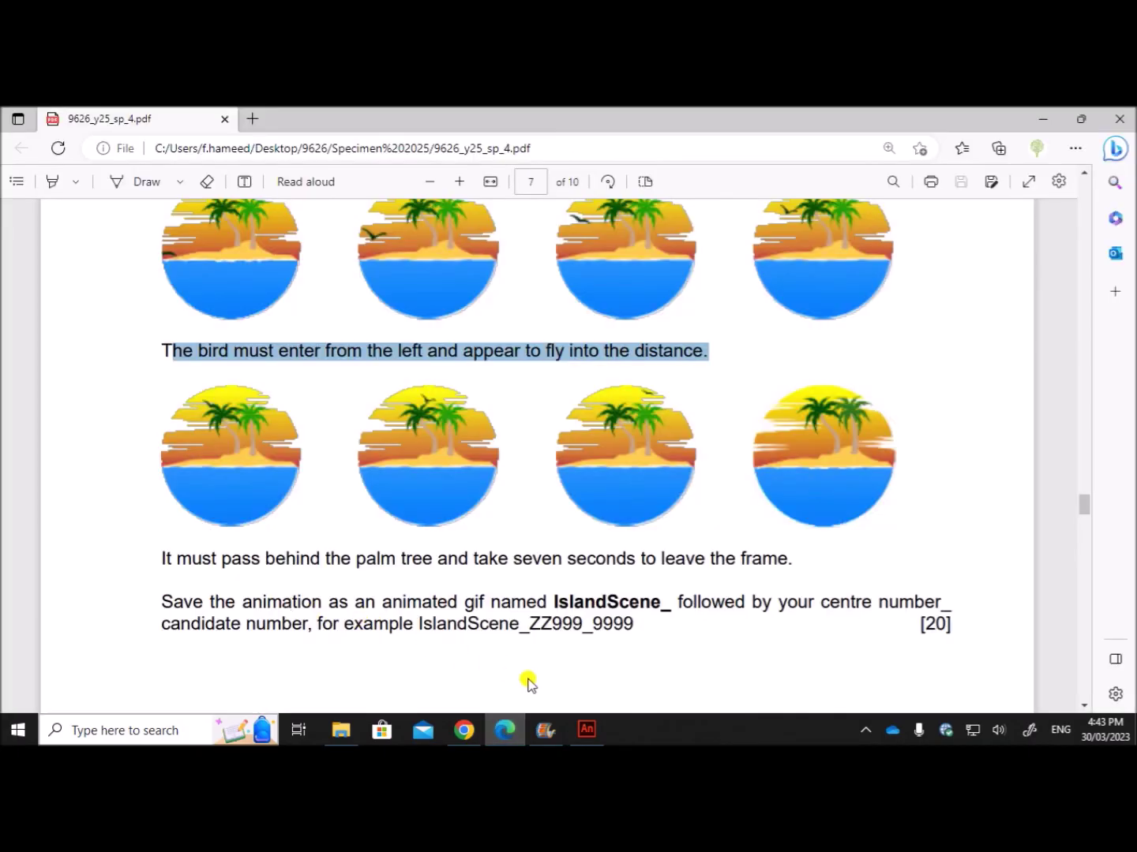
left_click(586, 730)
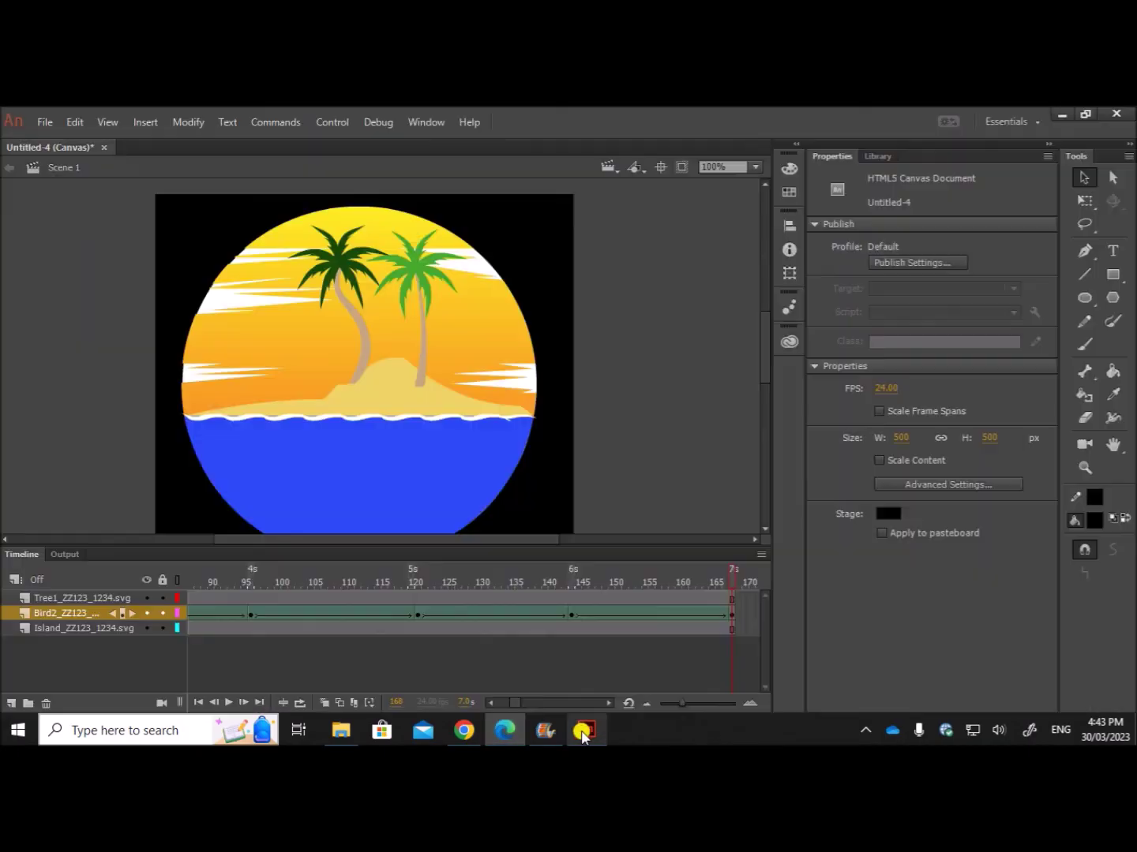
Export the animation as an animated GIF at 500 × 500 px.
left_click(46, 122)
mouse_move(203, 402)
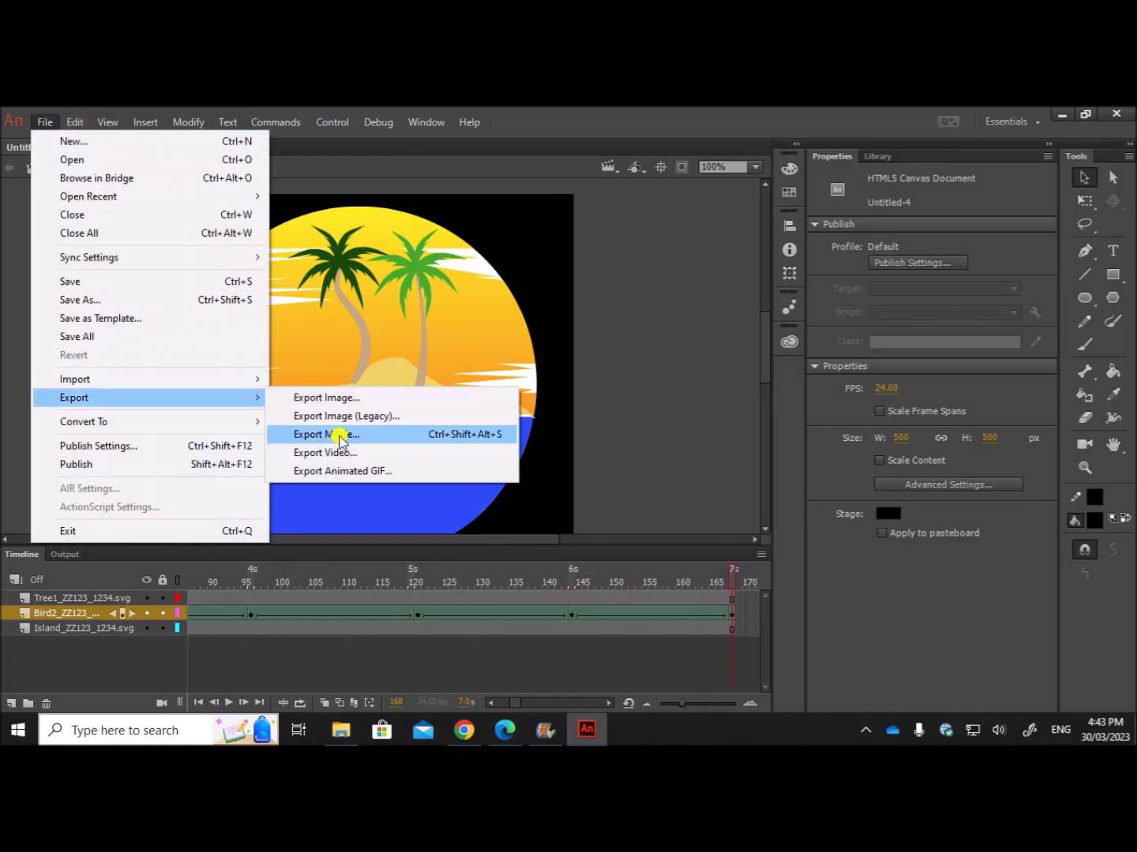
left_click(372, 472)
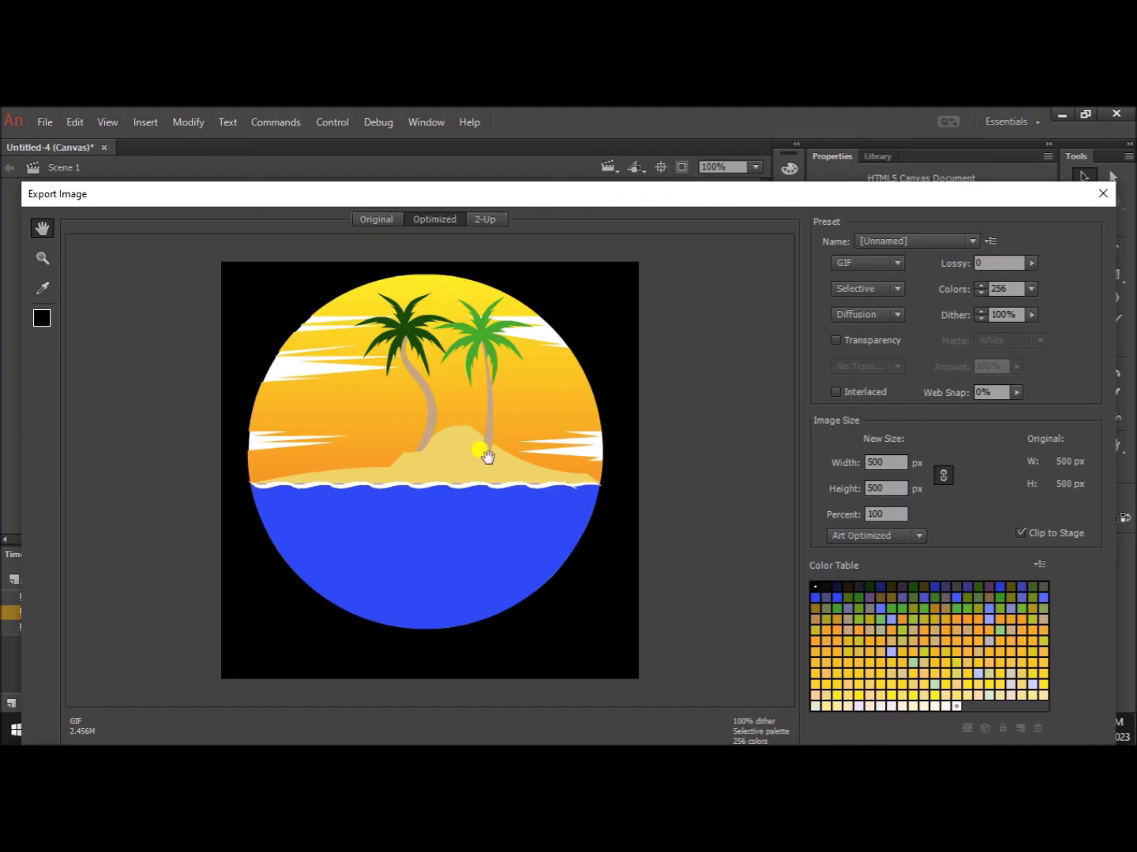
key("Return")
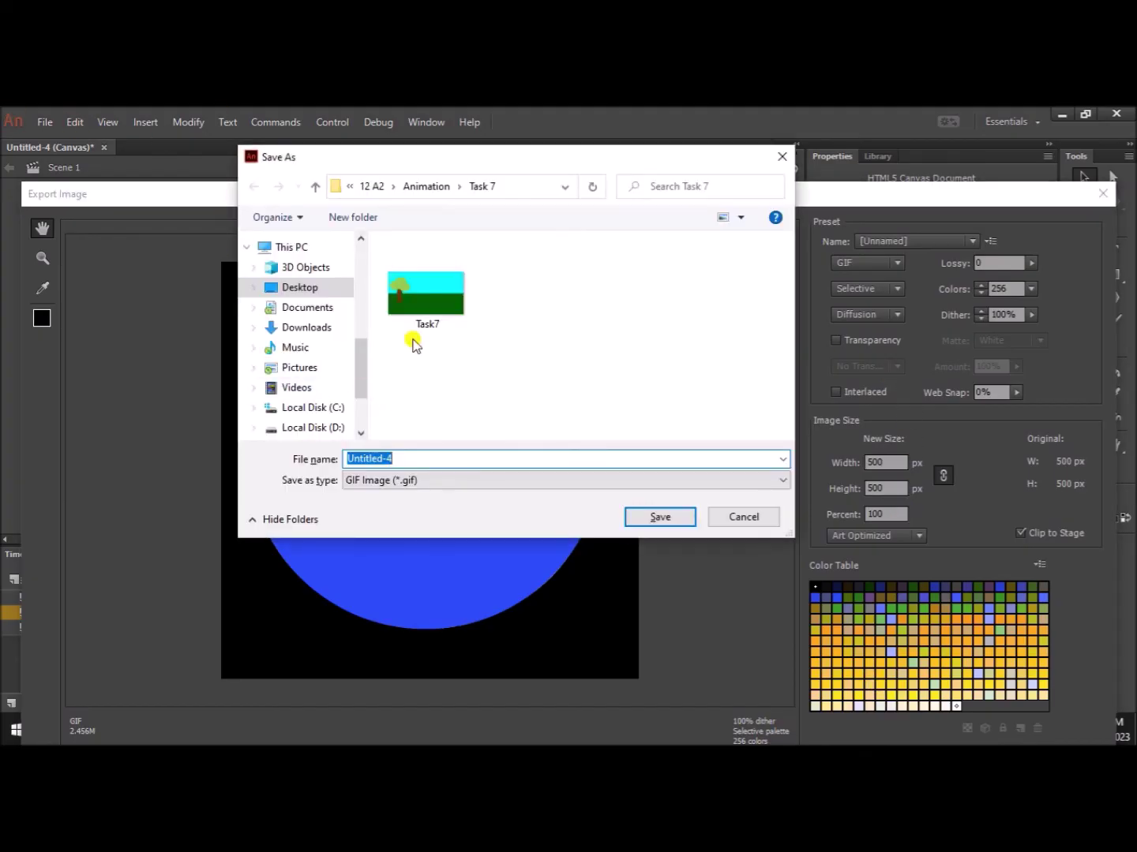
Save to Desktop > Sp 2025 P4 > Examination, replacing the file name with 'IslandS…'.
left_click(321, 288)
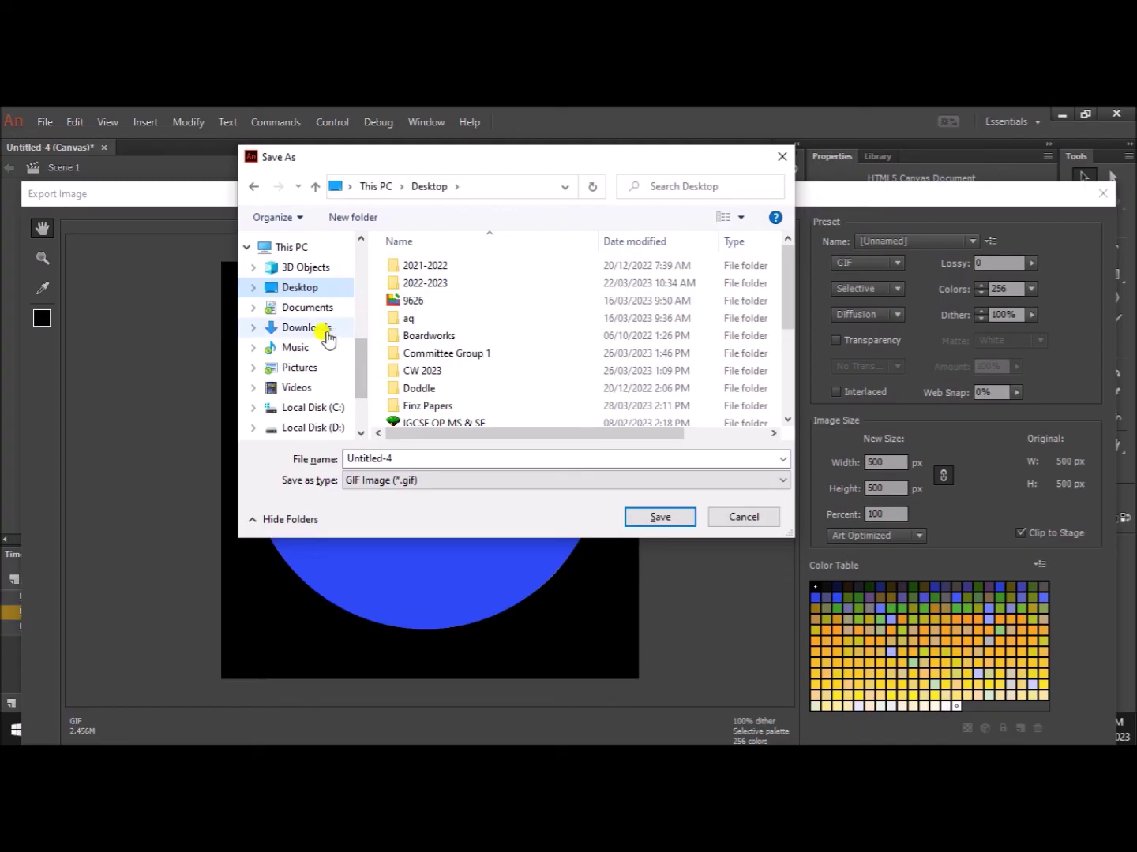
left_click_drag(360, 365, 358, 323)
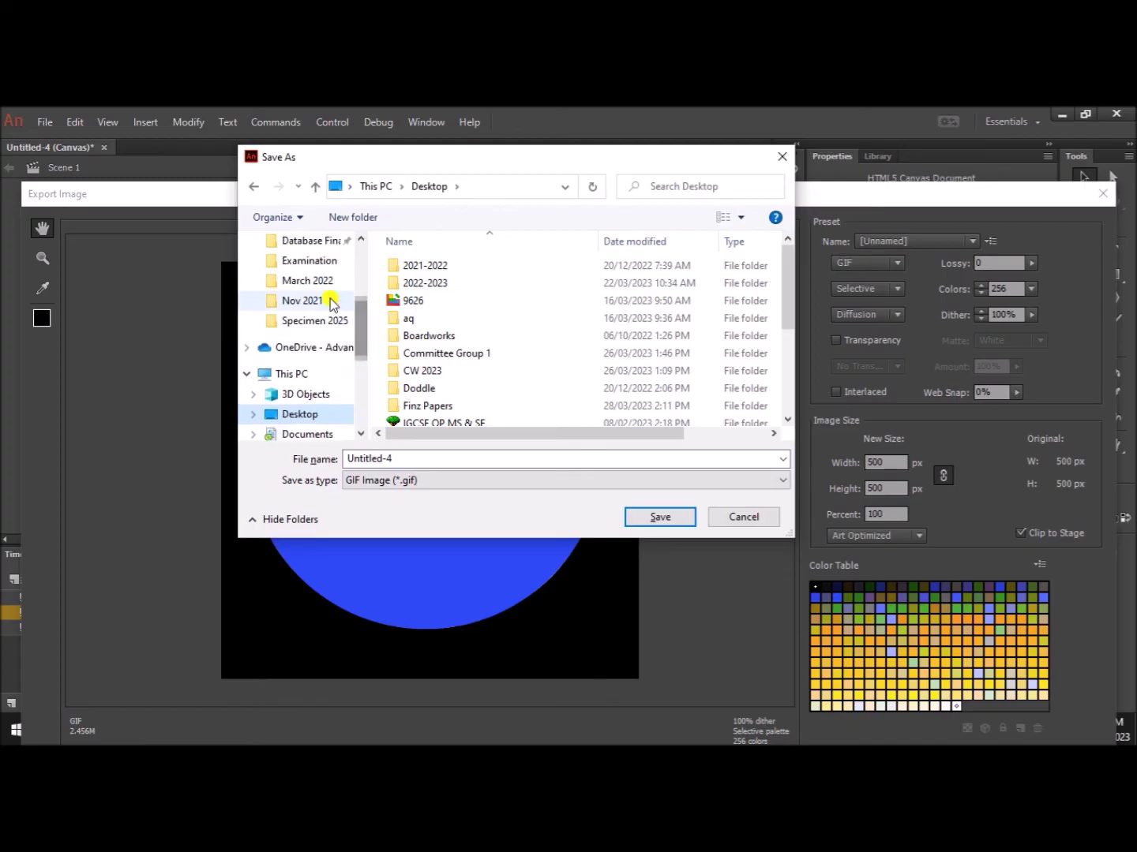
left_click(306, 260)
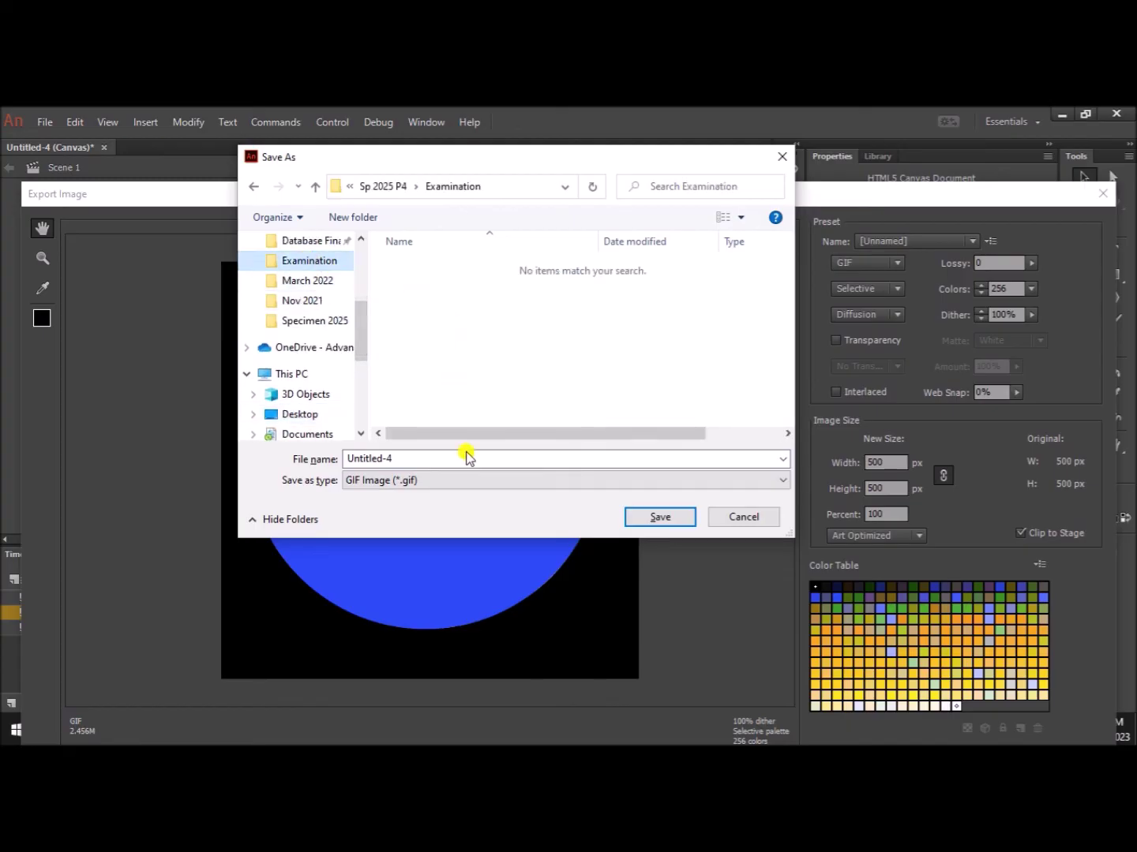
double_click(411, 455)
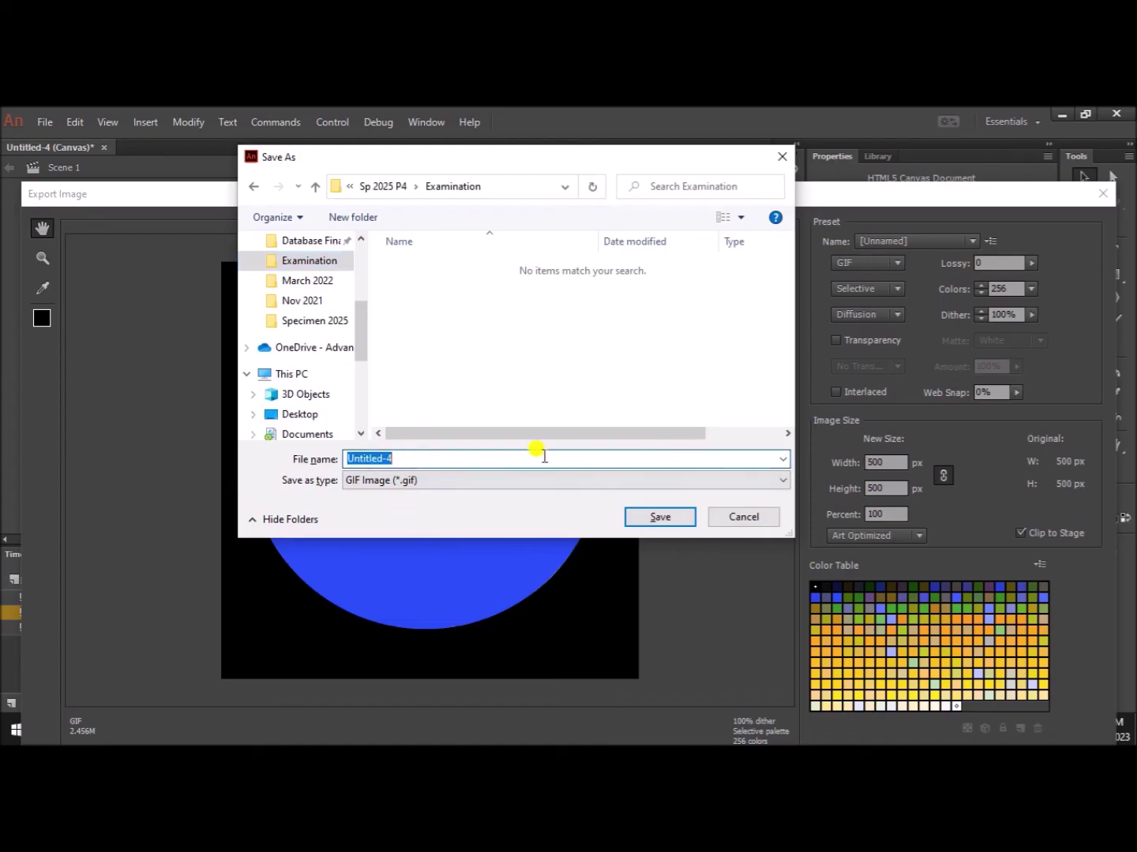
type("Isla")
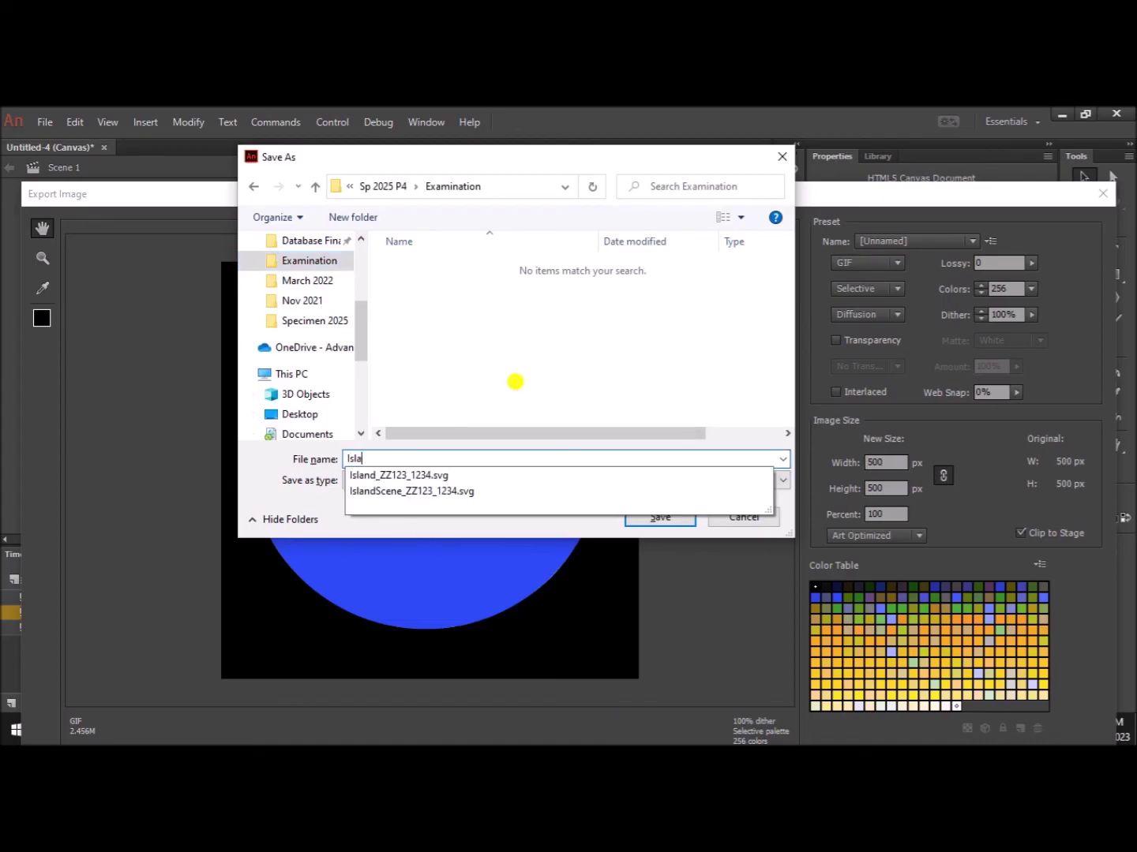
type("ndS")
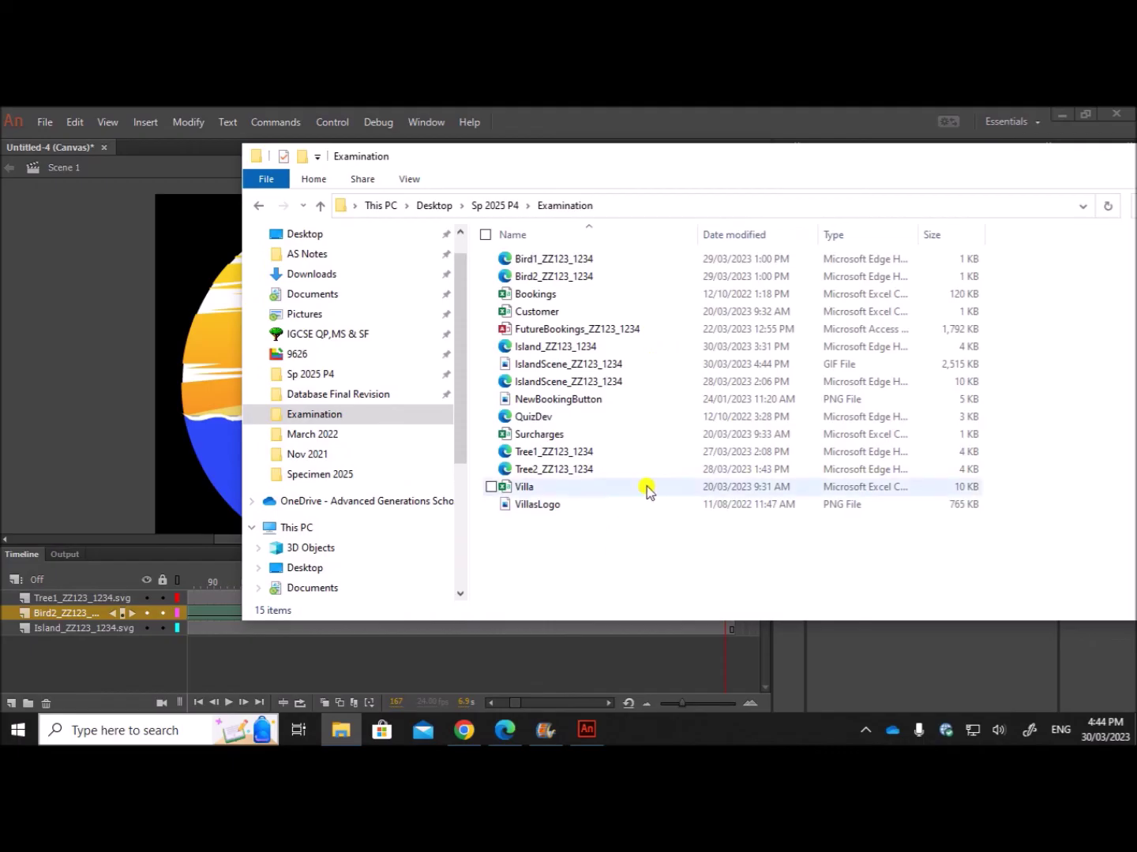
Open the saved IslandScene GIF from the Examination folder in Photos.
left_click_drag(738, 166, 632, 164)
left_click(432, 364)
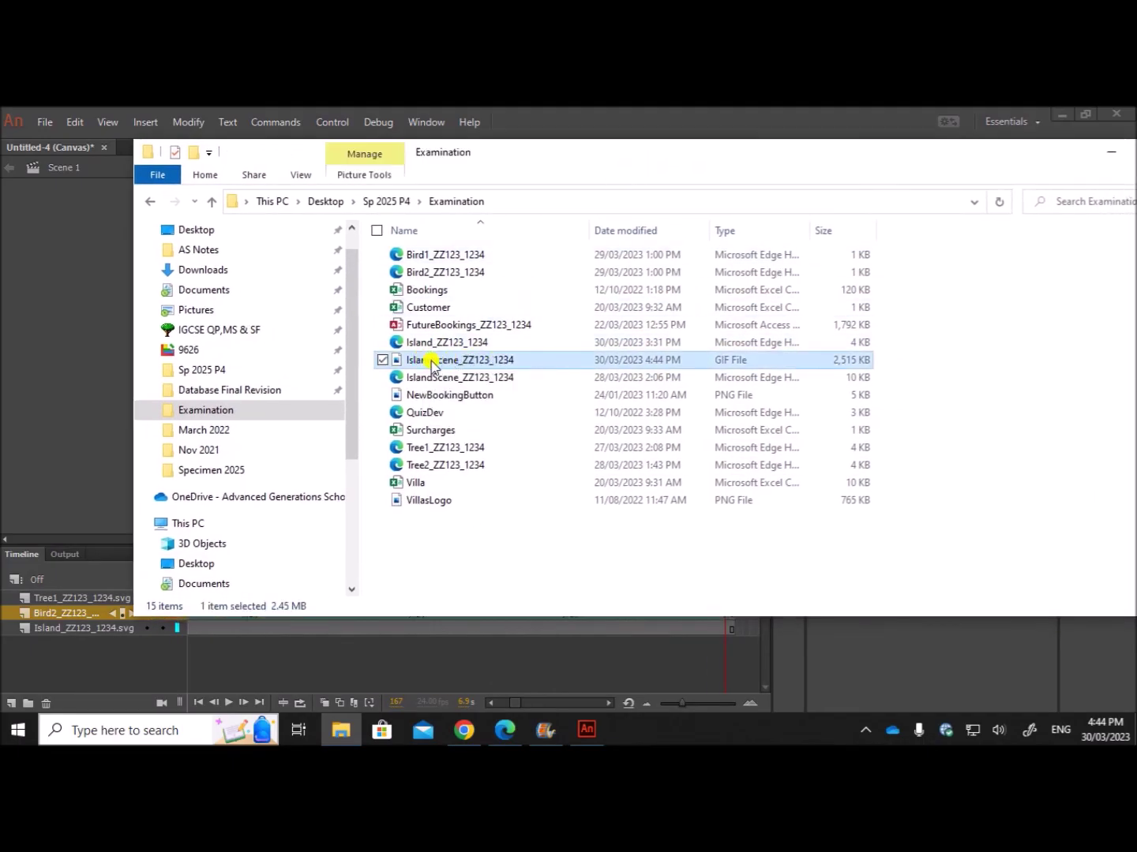
double_click(454, 367)
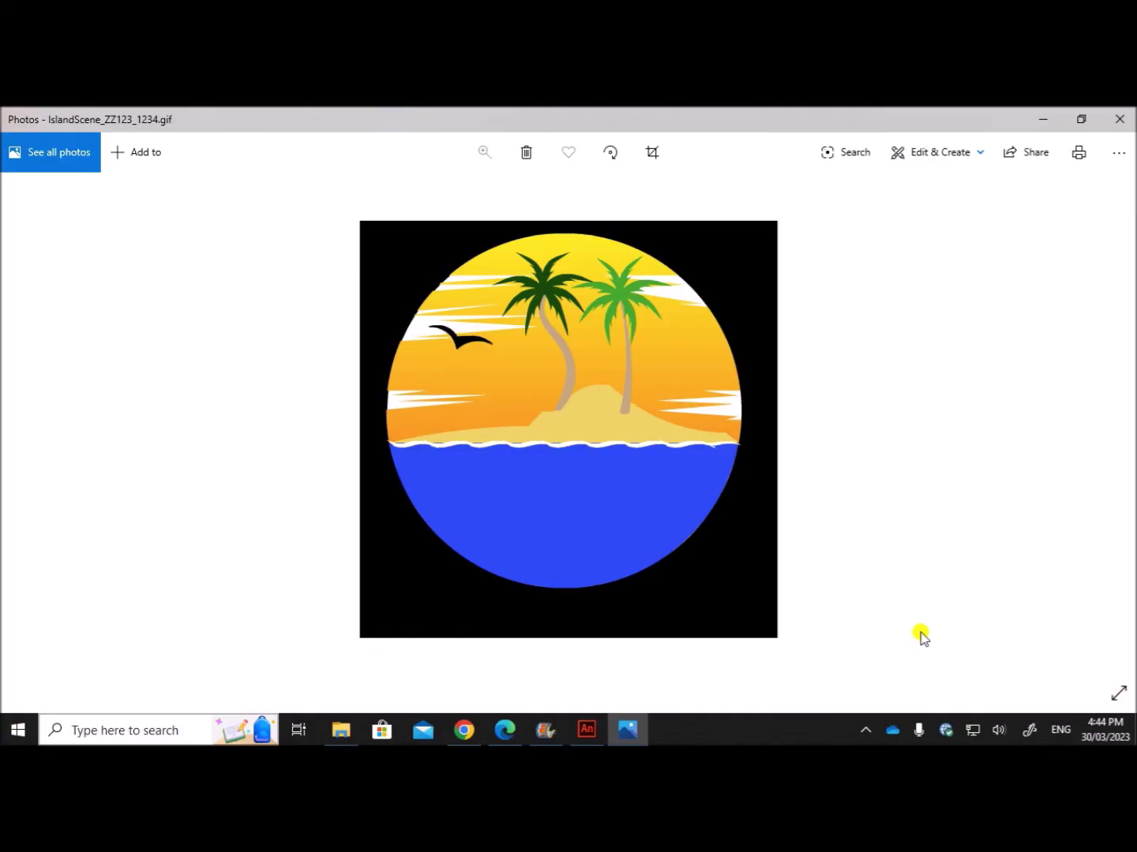
After watching the GIF play, return to page 7 of the task PDF in Edge.
left_click(506, 727)
scroll(711, 632, "down", 2)
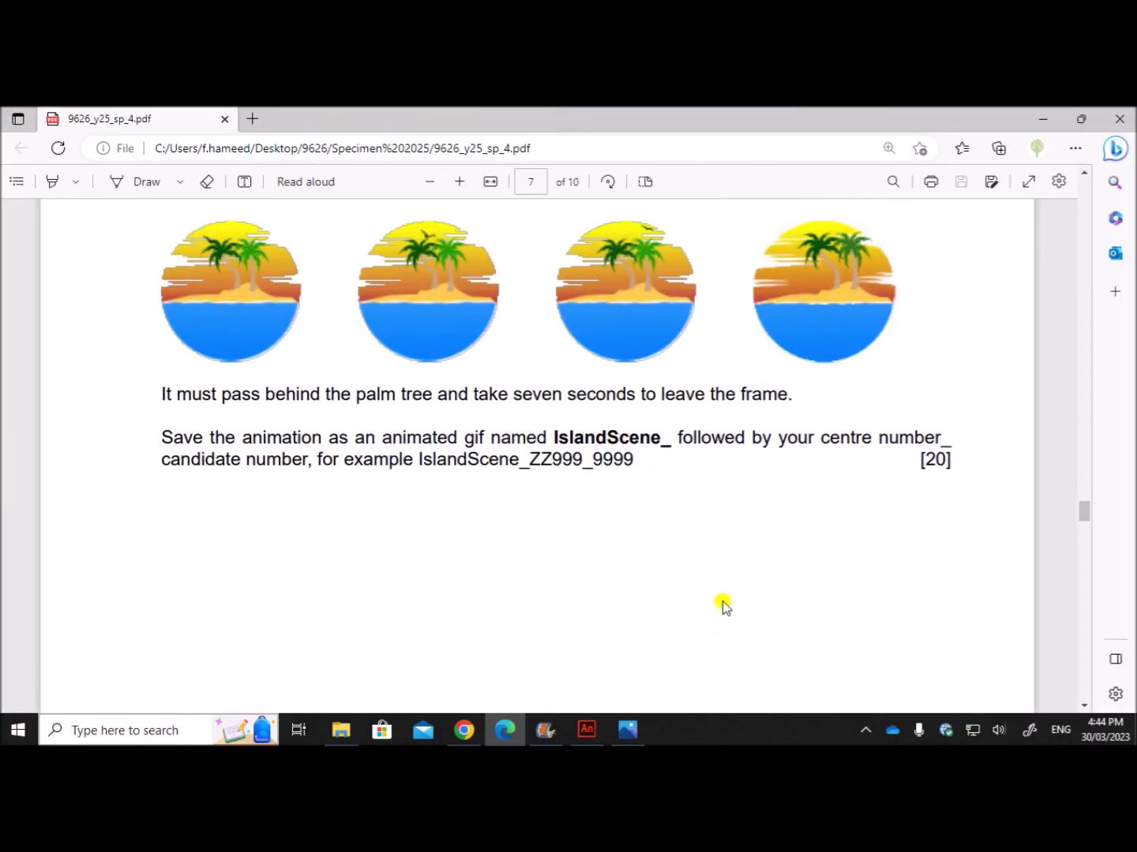
Scroll the task PDF down to page 8's question 4 about QuizDev.html.
scroll(720, 551, "down", 10)
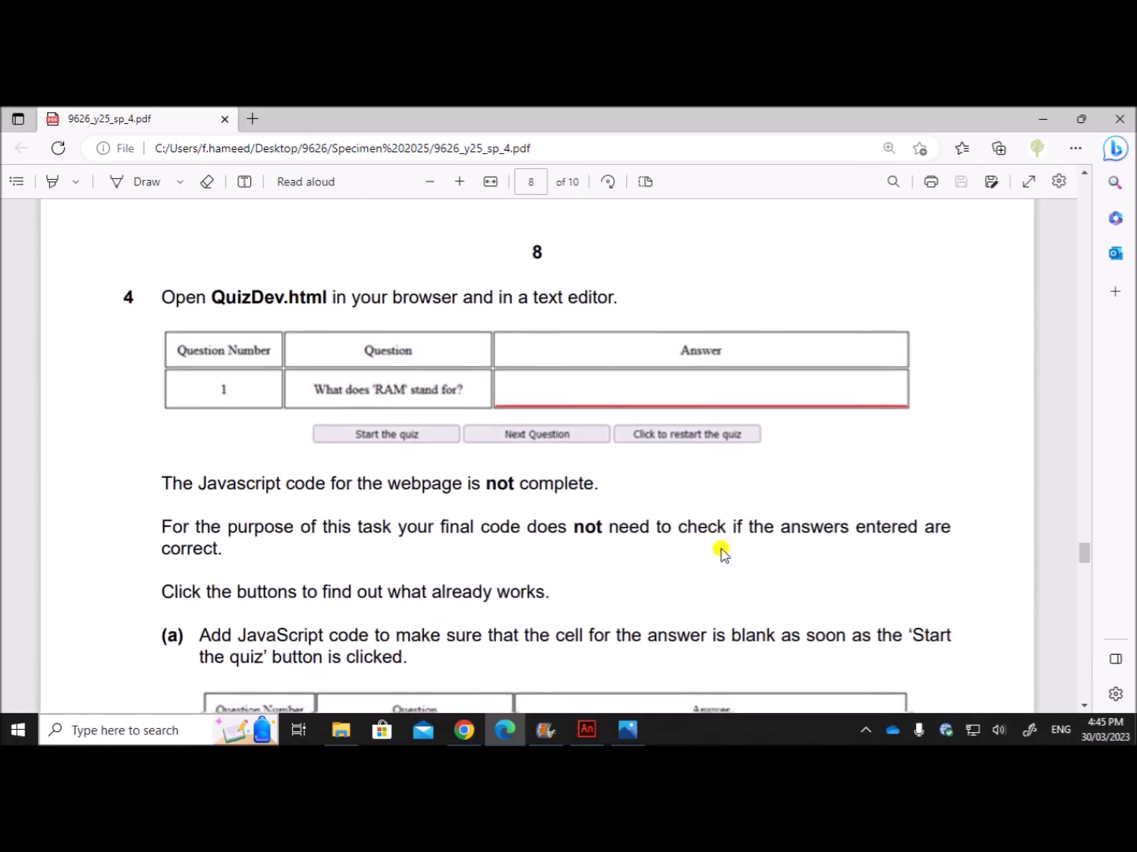
scroll(721, 550, "down", 4)
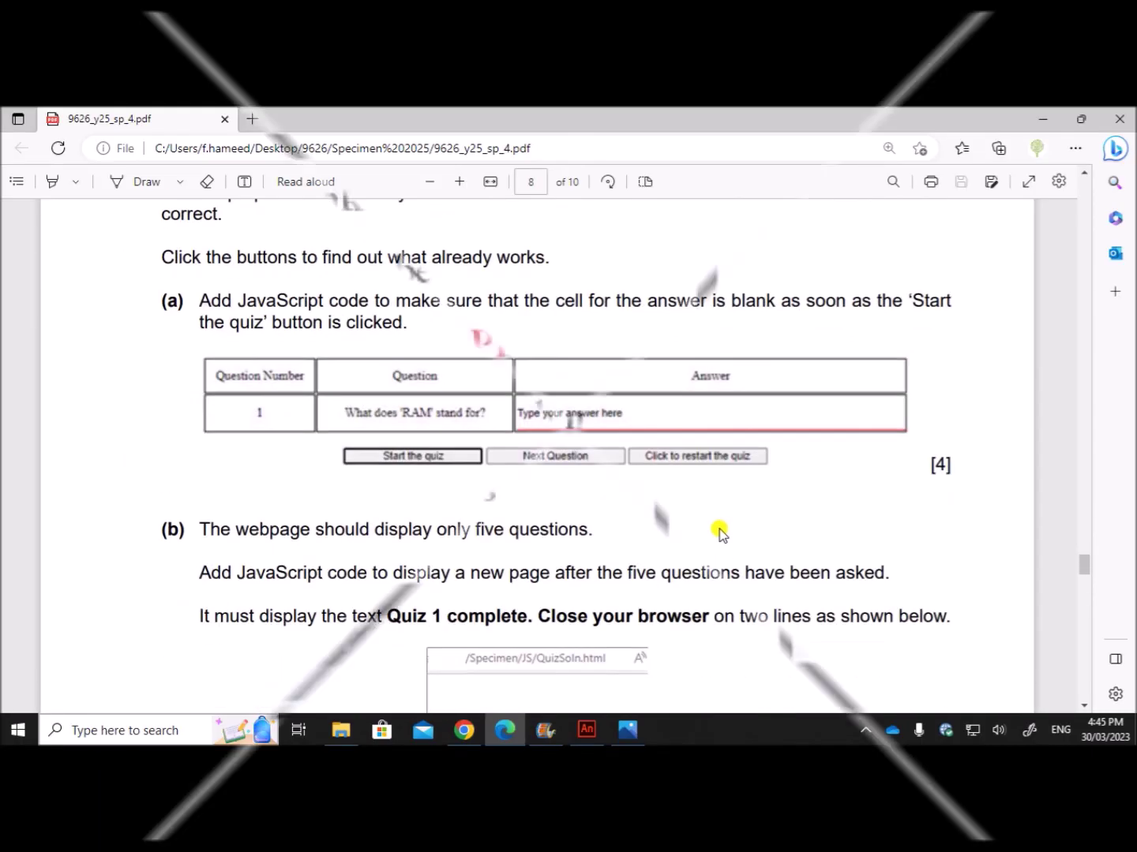